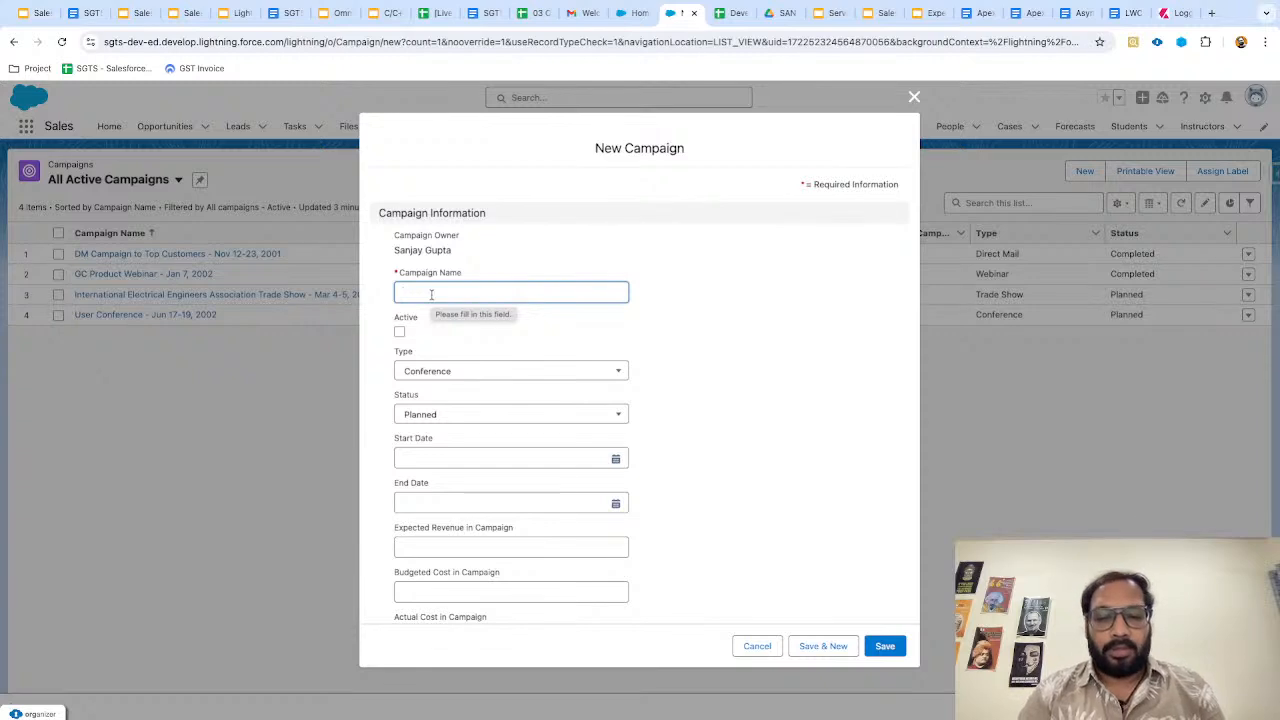
Enter 'SGTS Email' as the campaign name, tick Active, and choose Email as the type.
text(SGTS Email)
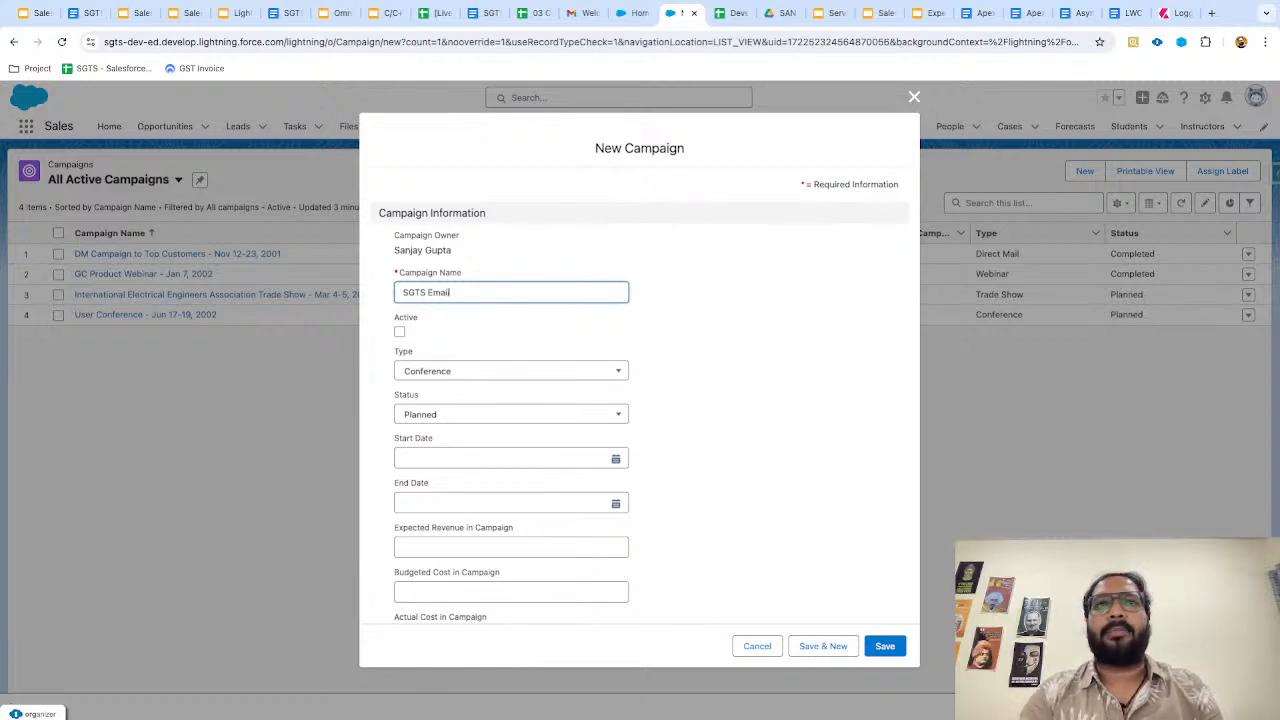
click(538, 337)
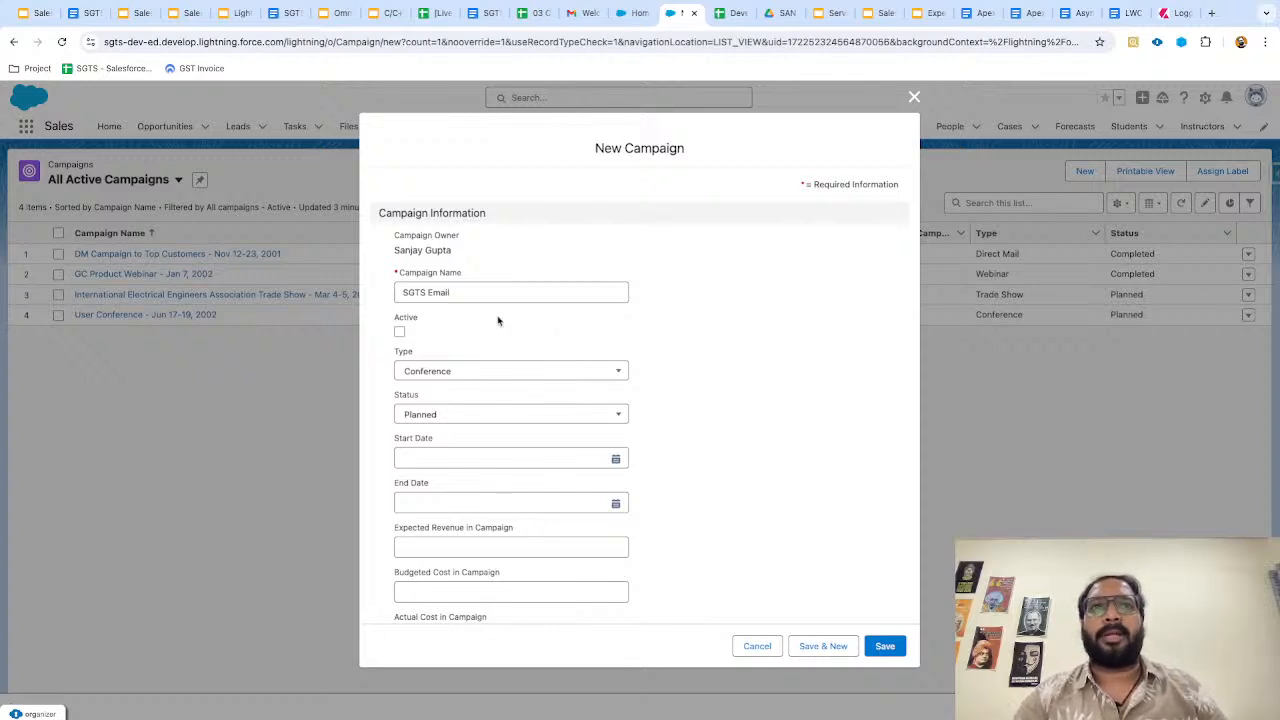
click(399, 333)
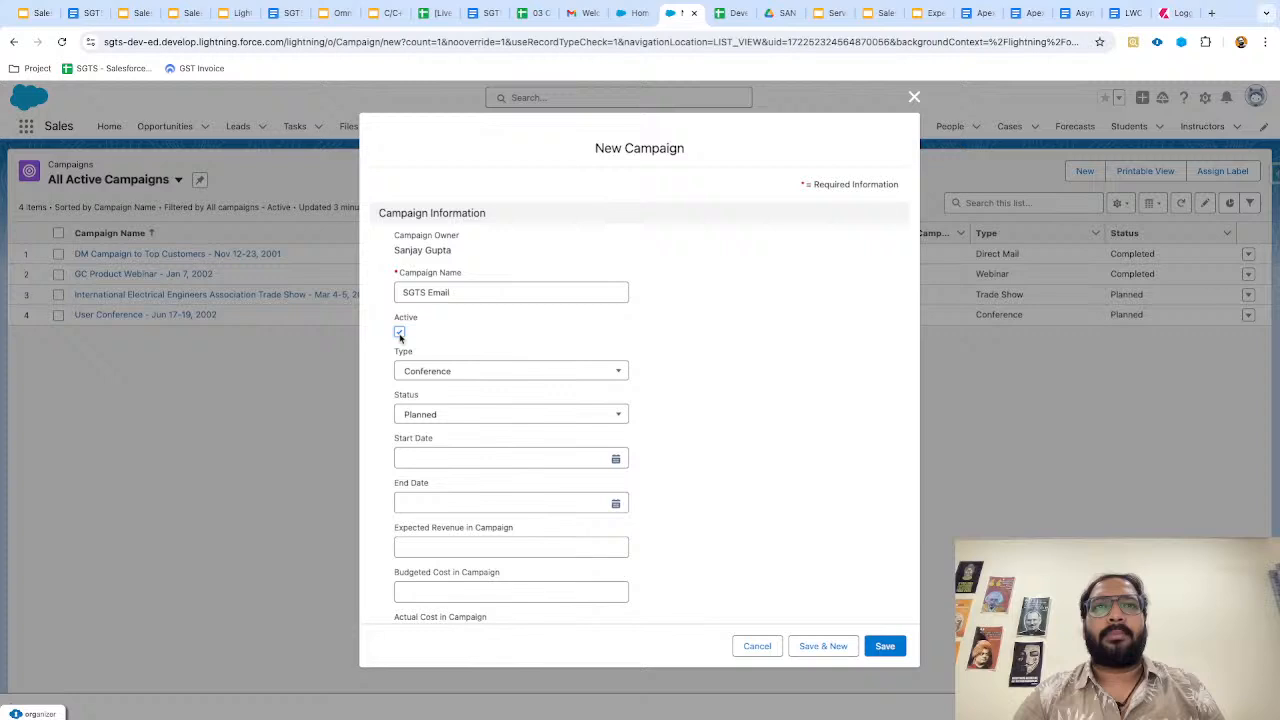
click(453, 375)
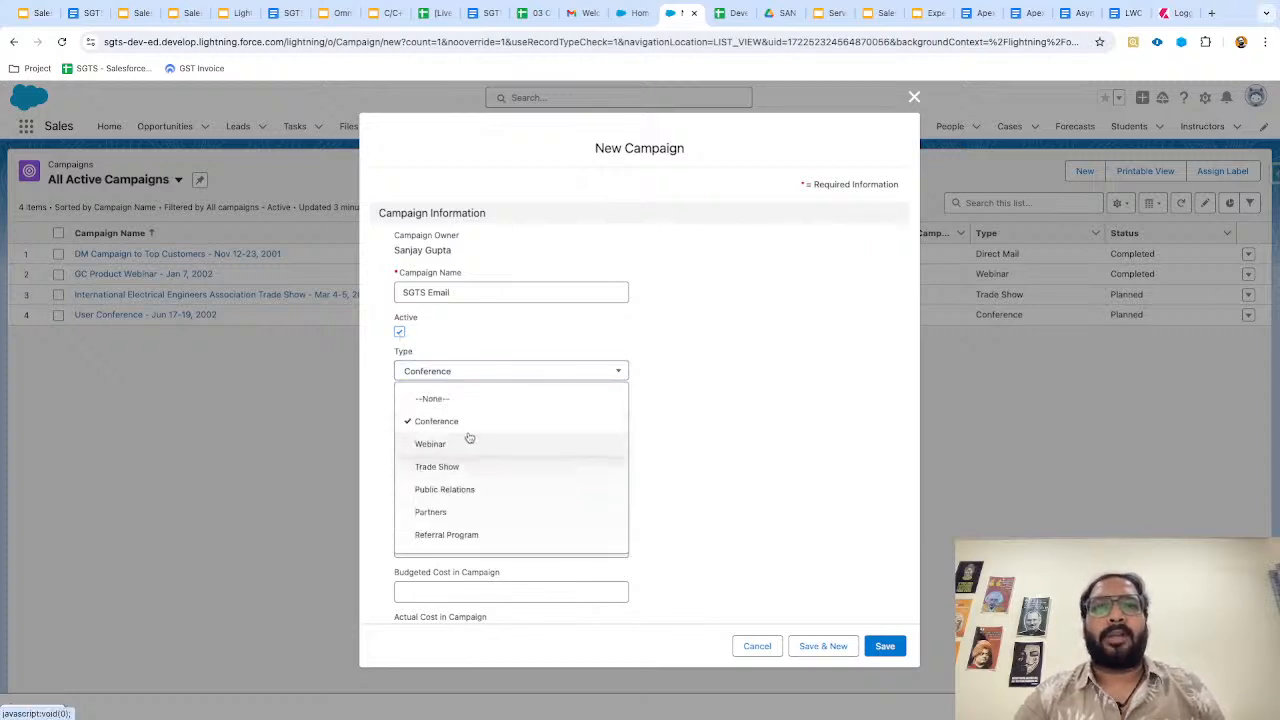
scroll(471, 466, down, 2)
scroll(474, 470, down, 1)
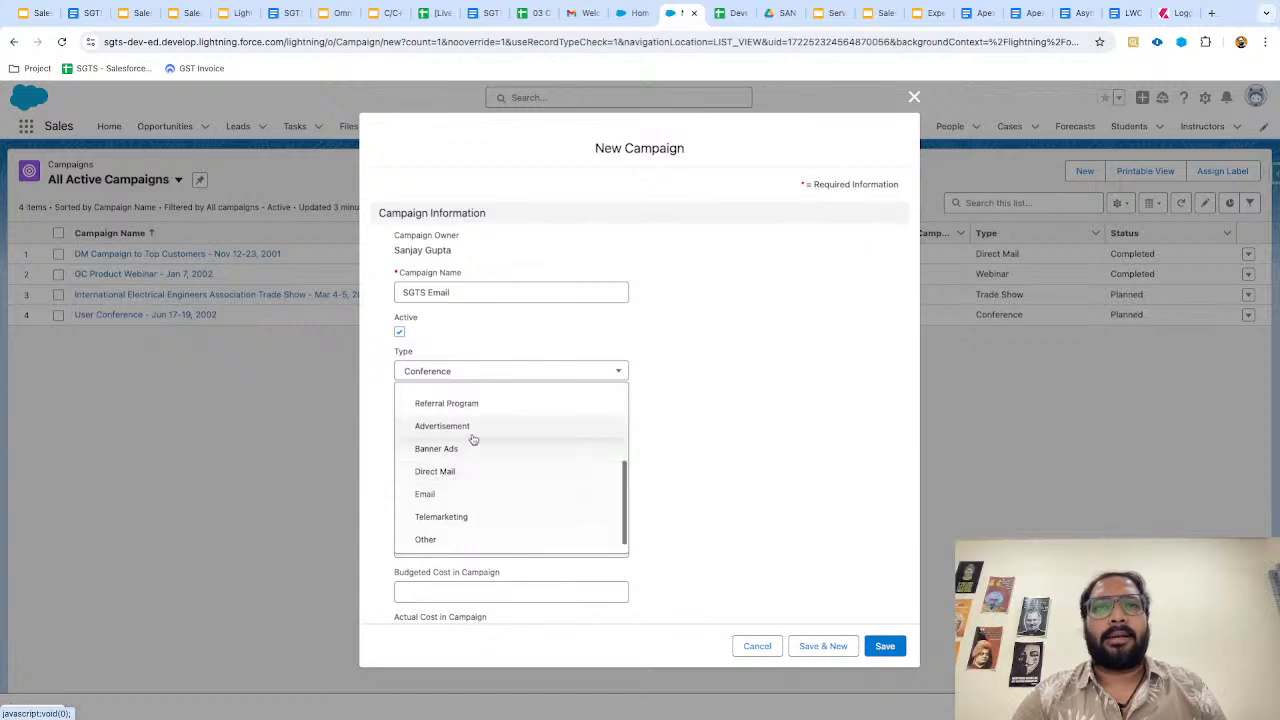
click(462, 497)
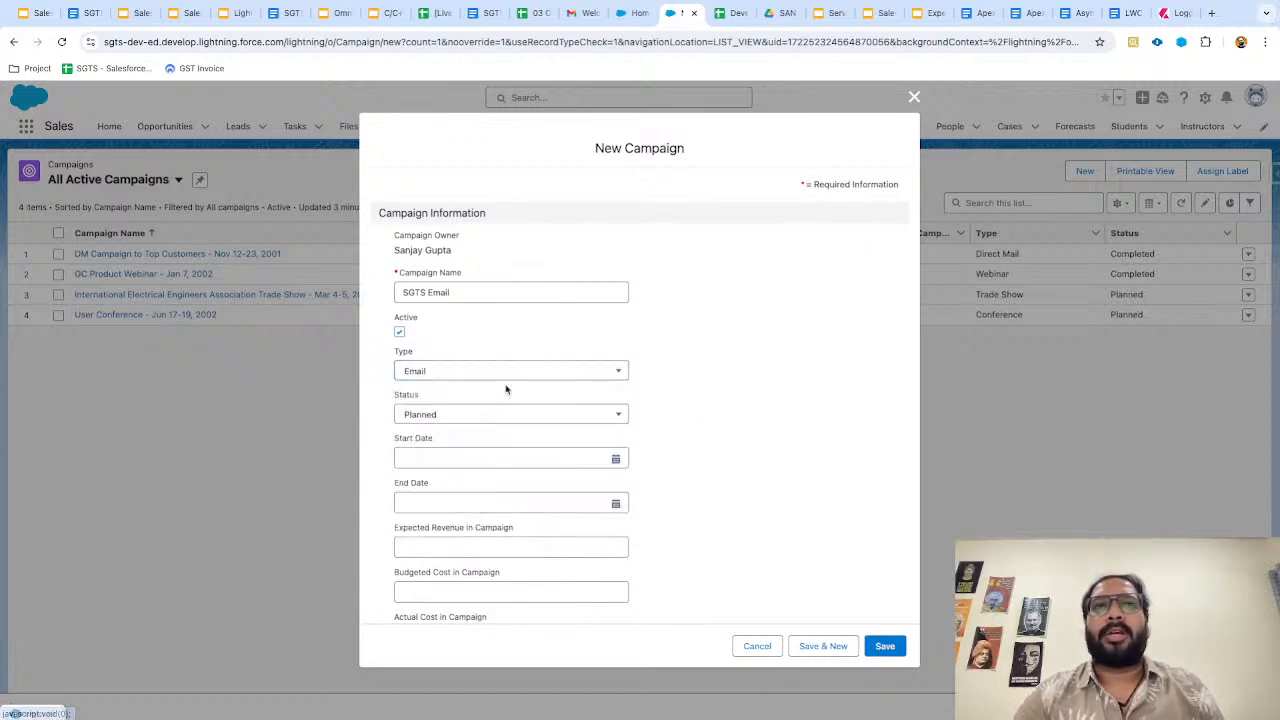
Keep the campaign Status as Planned and set the Start Date to 8/12/2024.
click(463, 420)
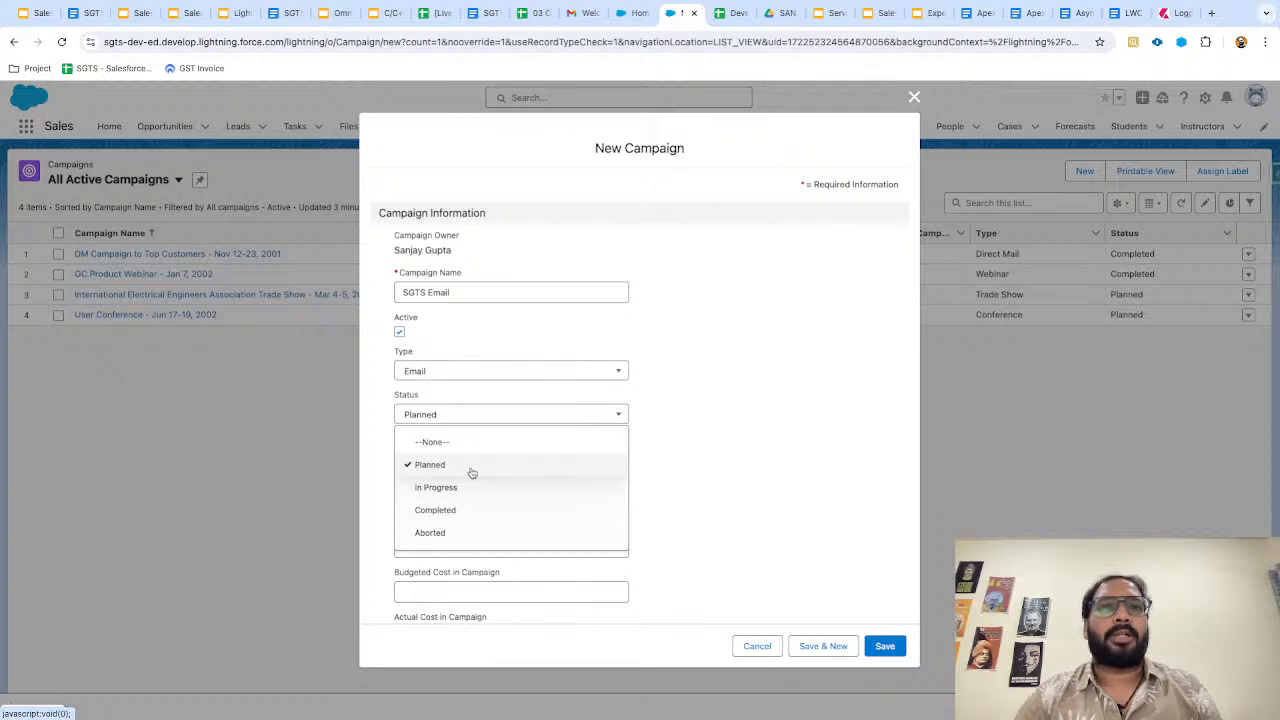
click(472, 472)
scroll(685, 436, down, 1)
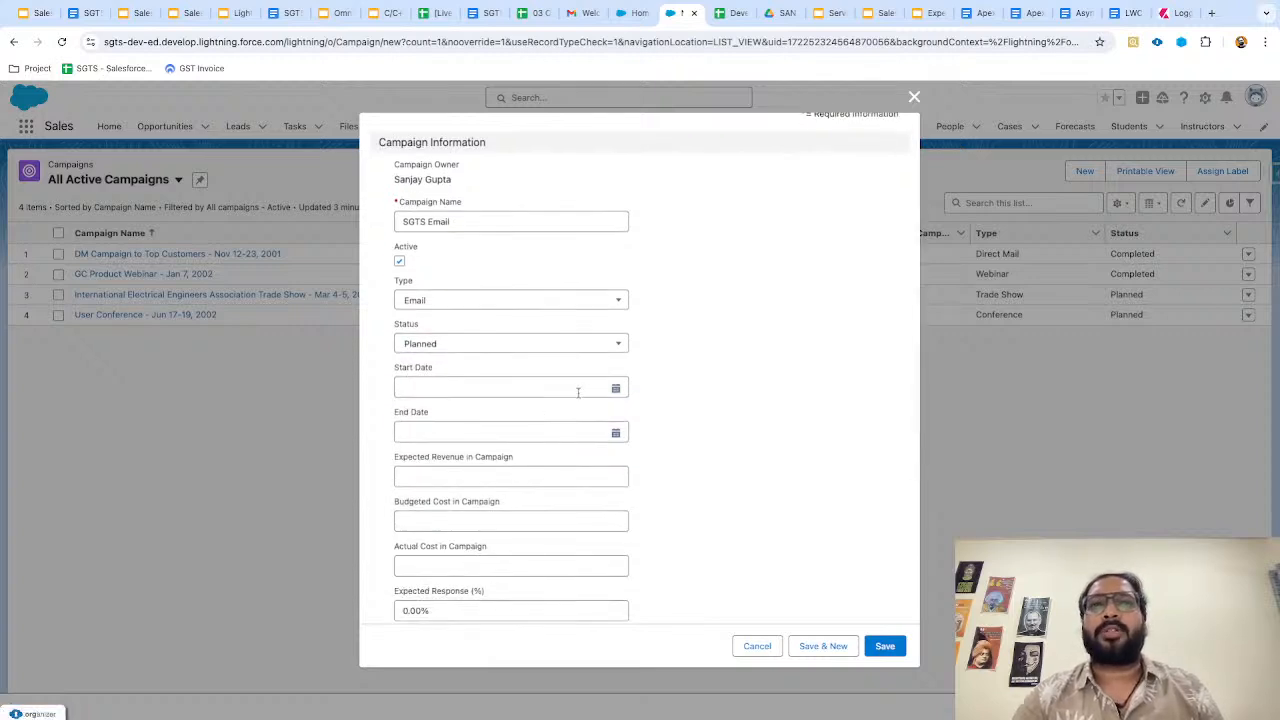
click(615, 390)
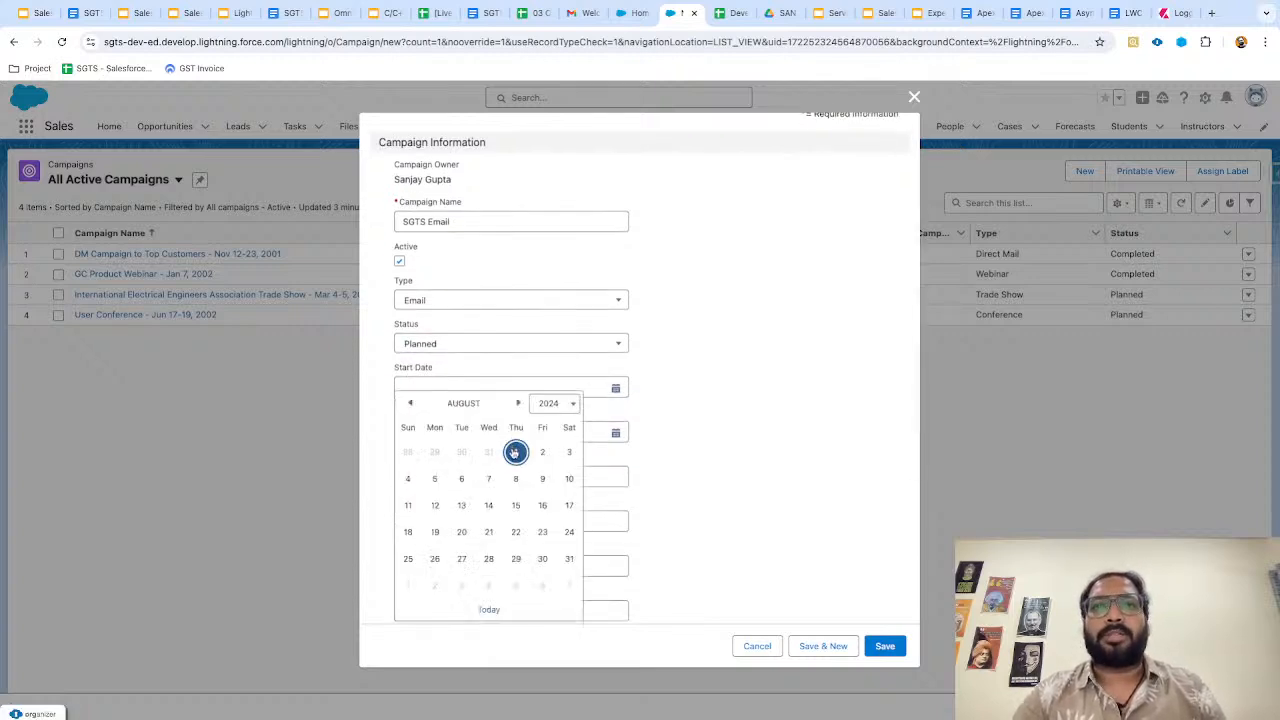
click(434, 505)
Set the End Date to 8/16/2024 and review the filled-in form.
click(616, 434)
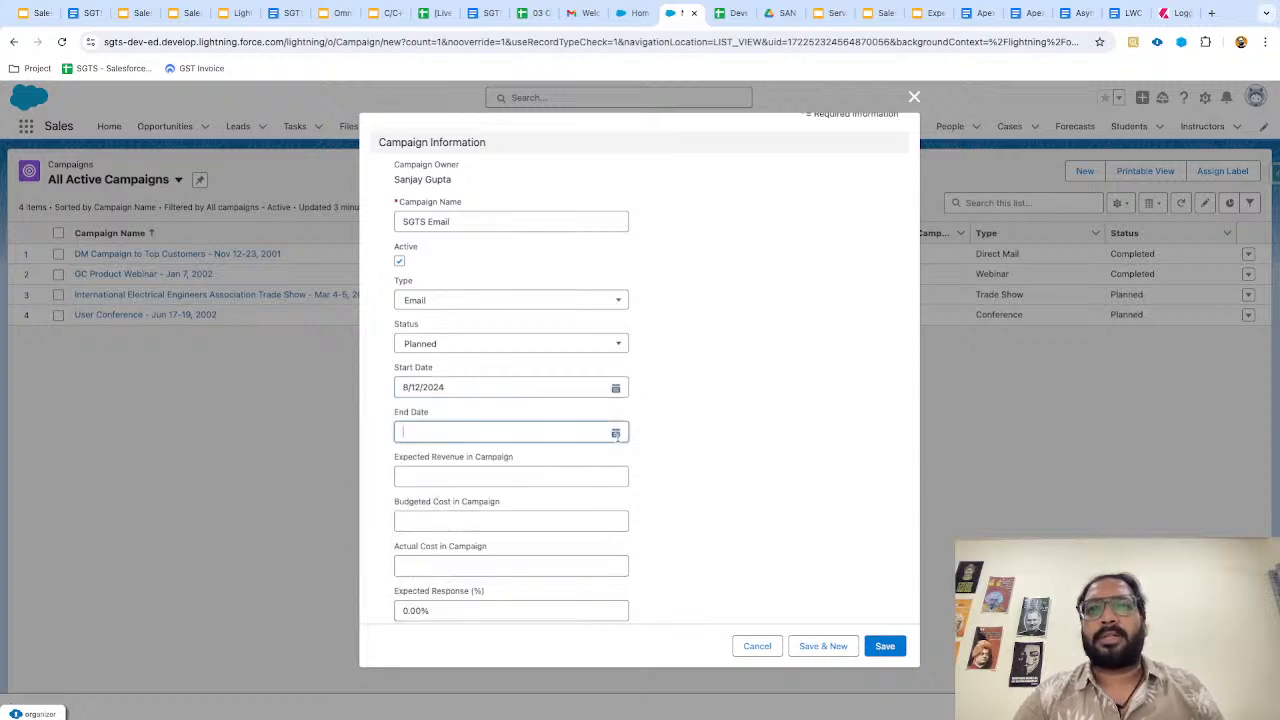
click(543, 507)
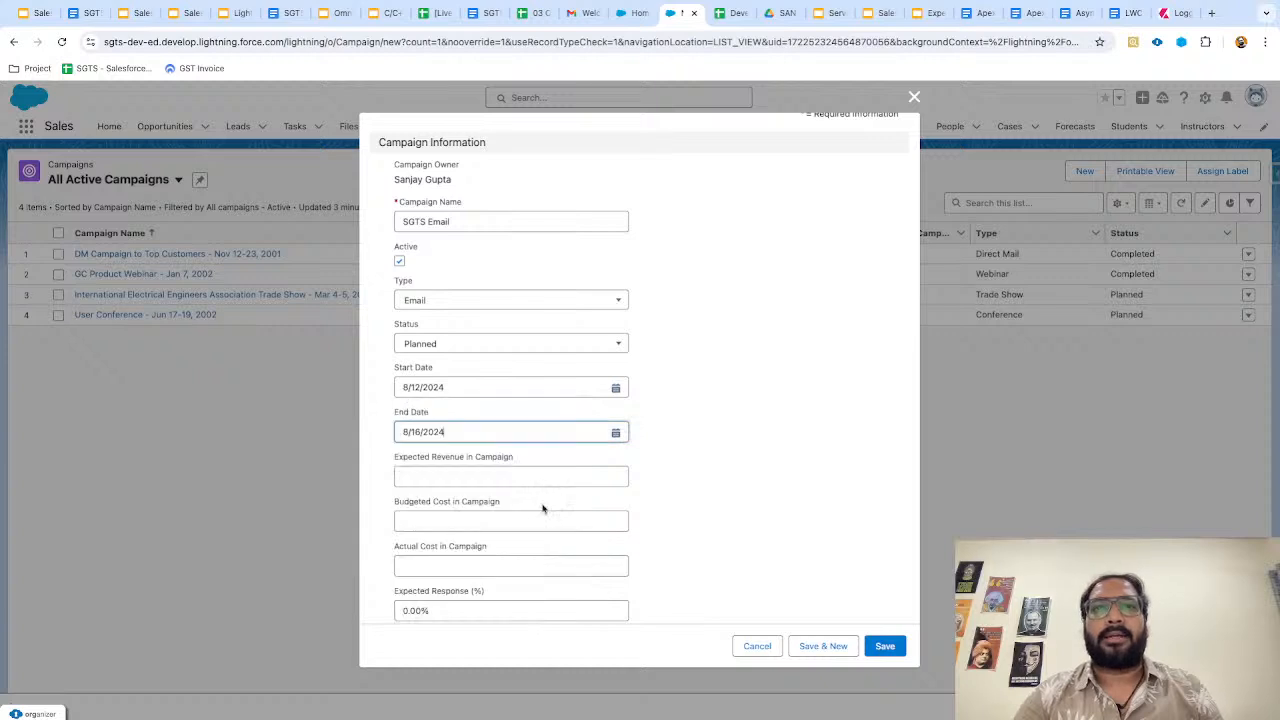
click(680, 473)
scroll(663, 494, down, 2)
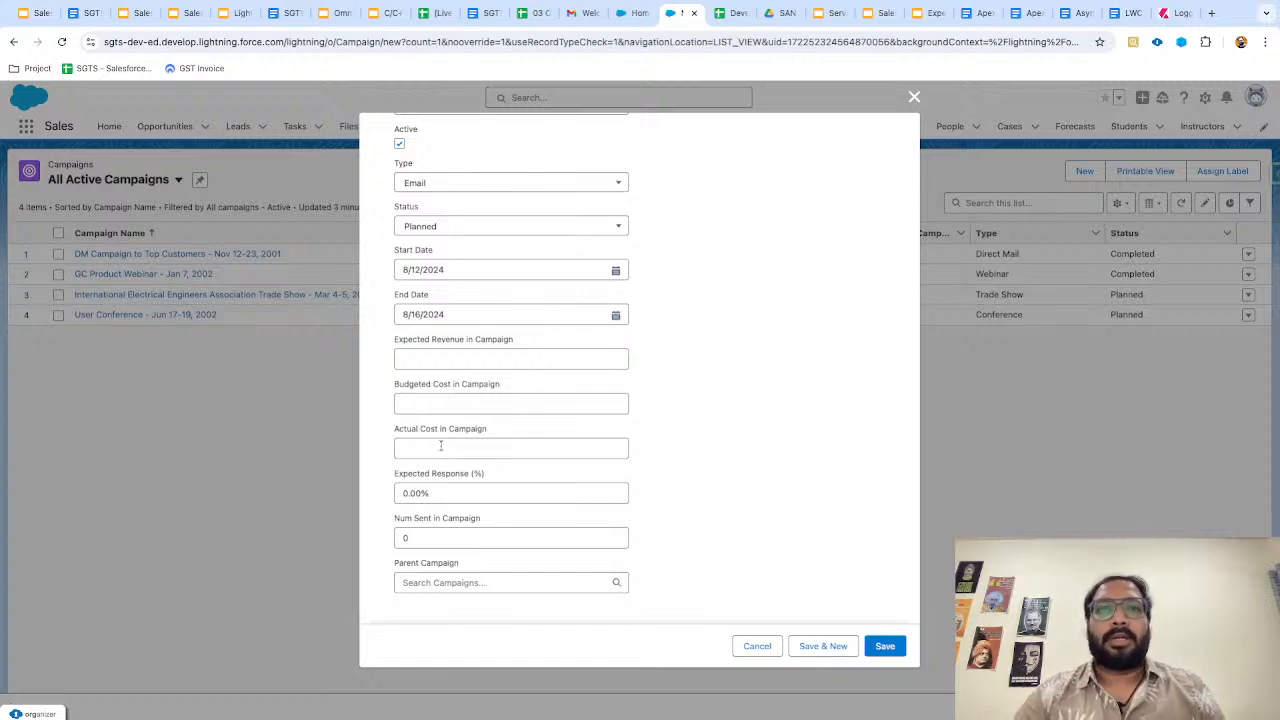
scroll(459, 447, down, 2)
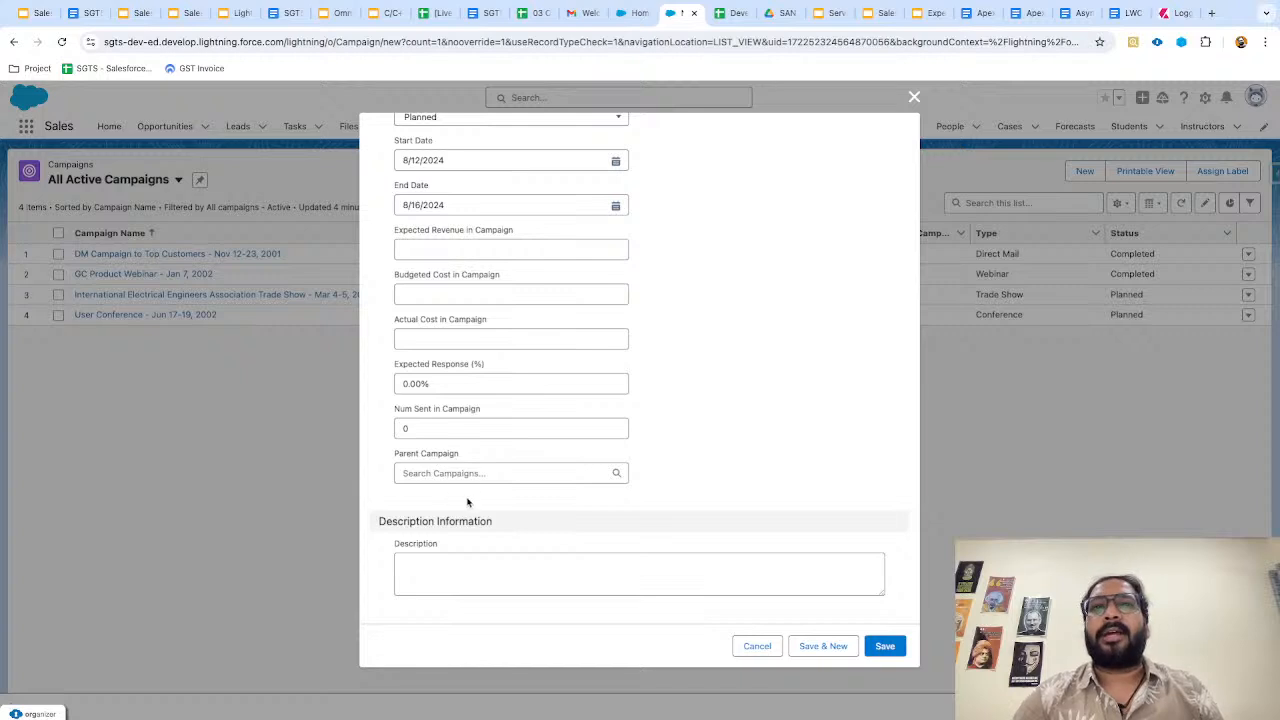
scroll(632, 467, up, 4)
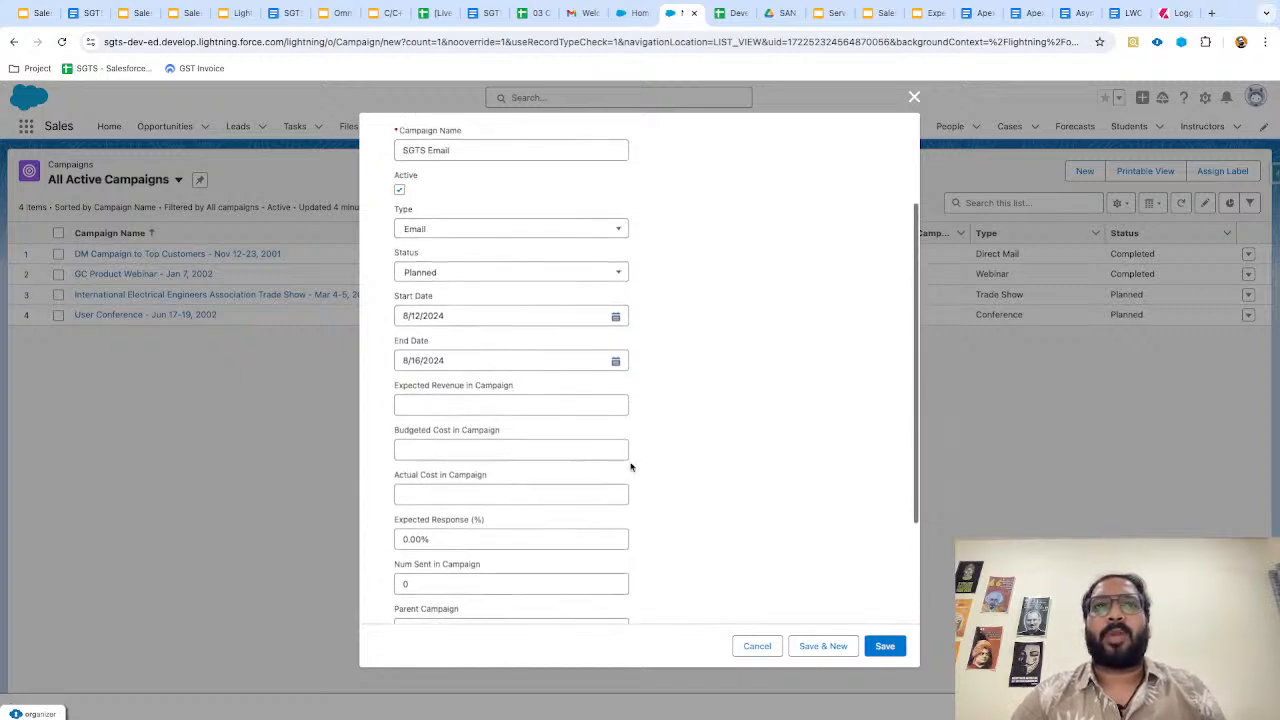
scroll(533, 300, down, 3)
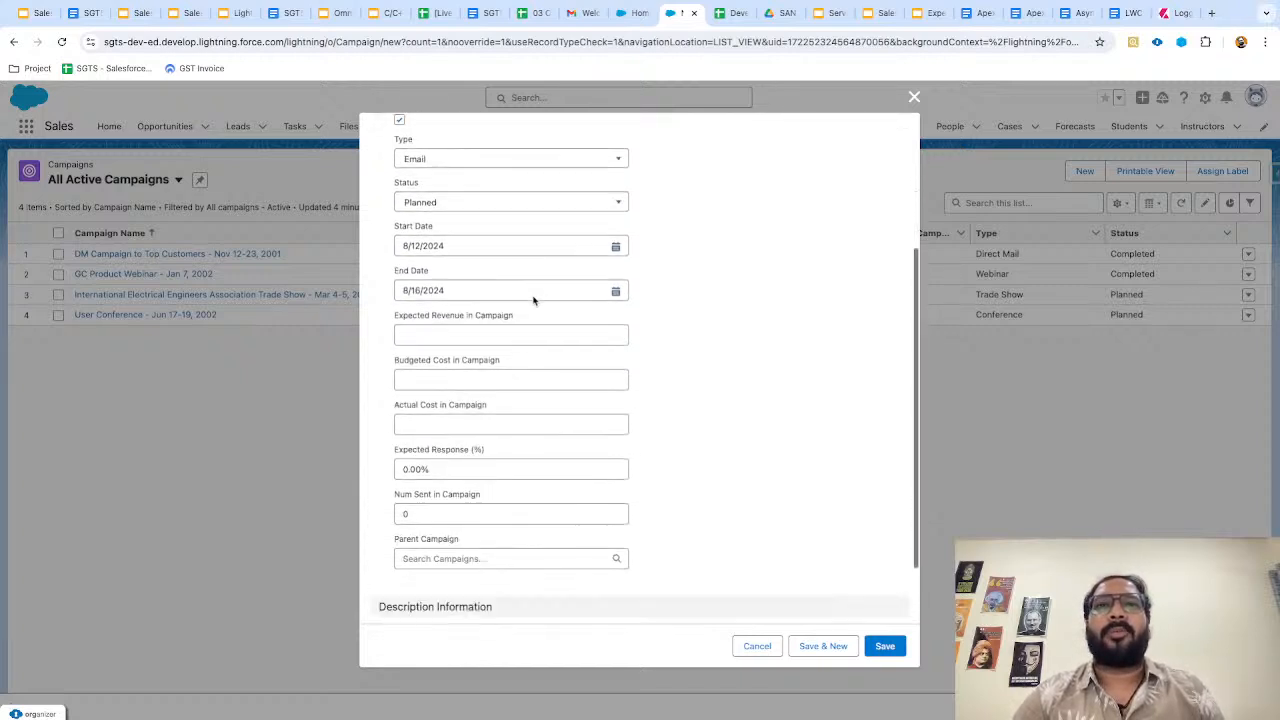
scroll(634, 410, up, 5)
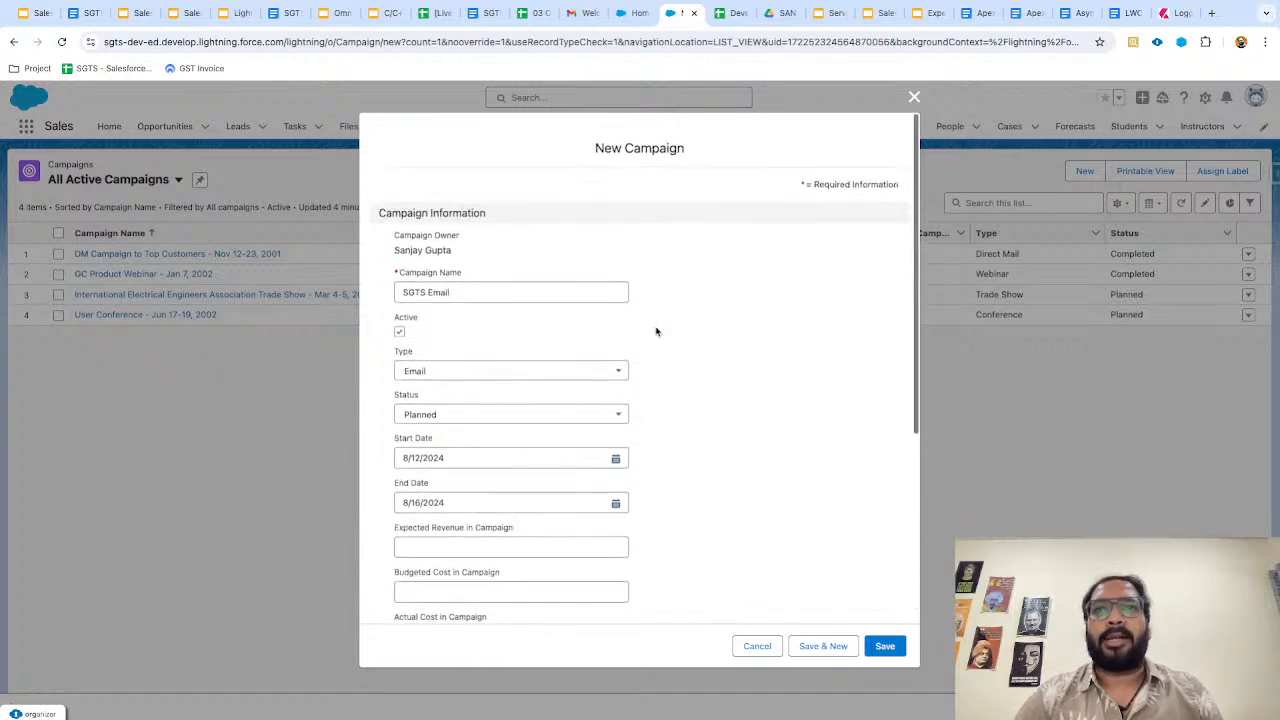
Save the campaign and check its Details: Active, Email, Planned, 8/12–8/16/2024.
click(884, 647)
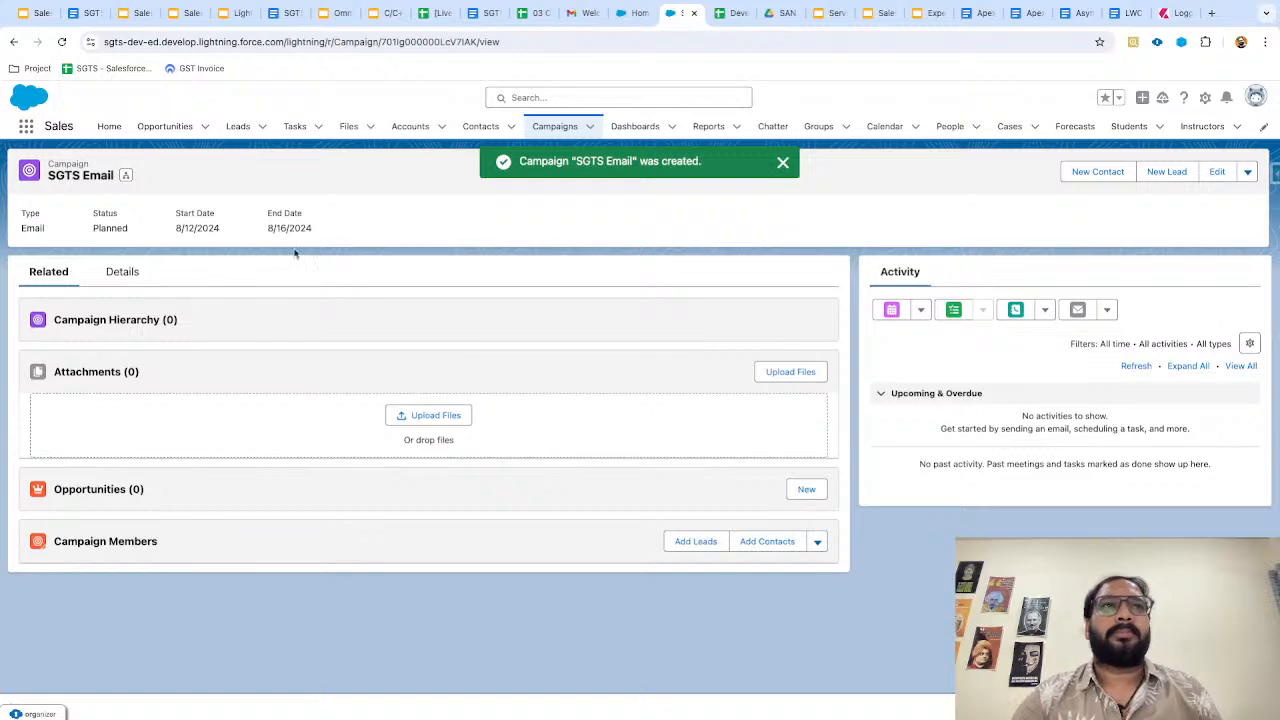
click(133, 280)
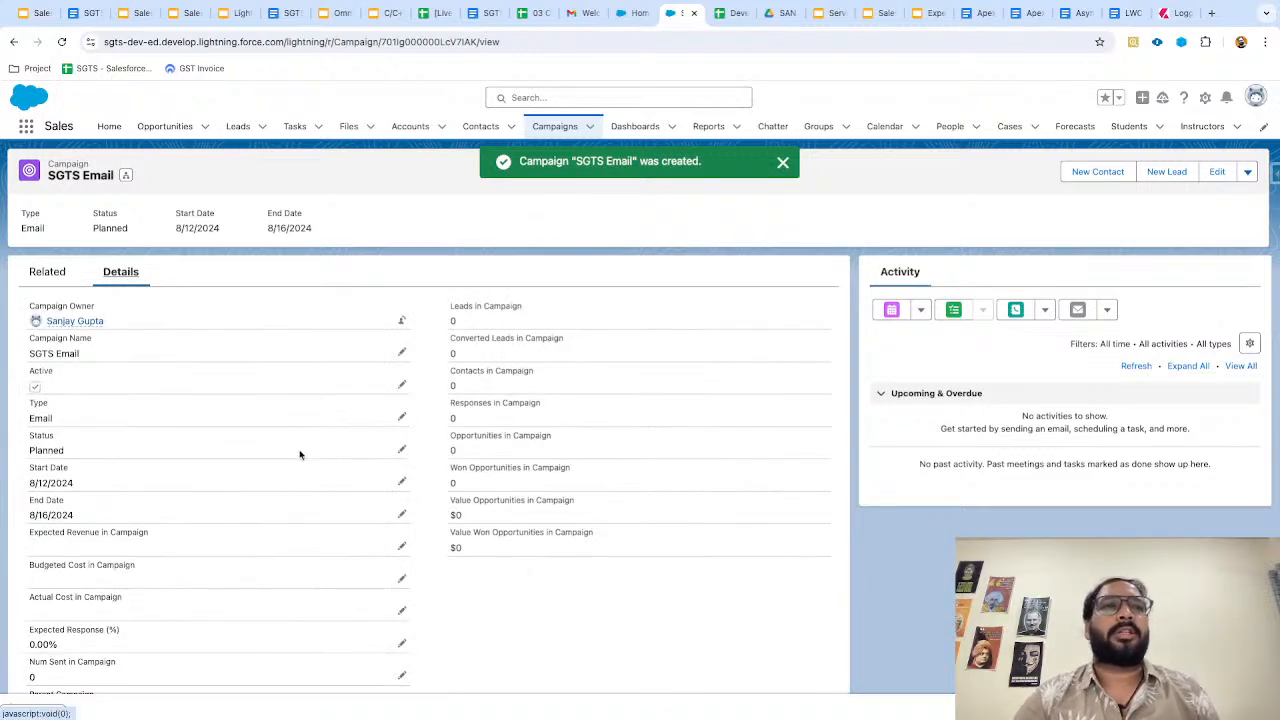
scroll(300, 450, down, 1)
scroll(266, 466, up, 1)
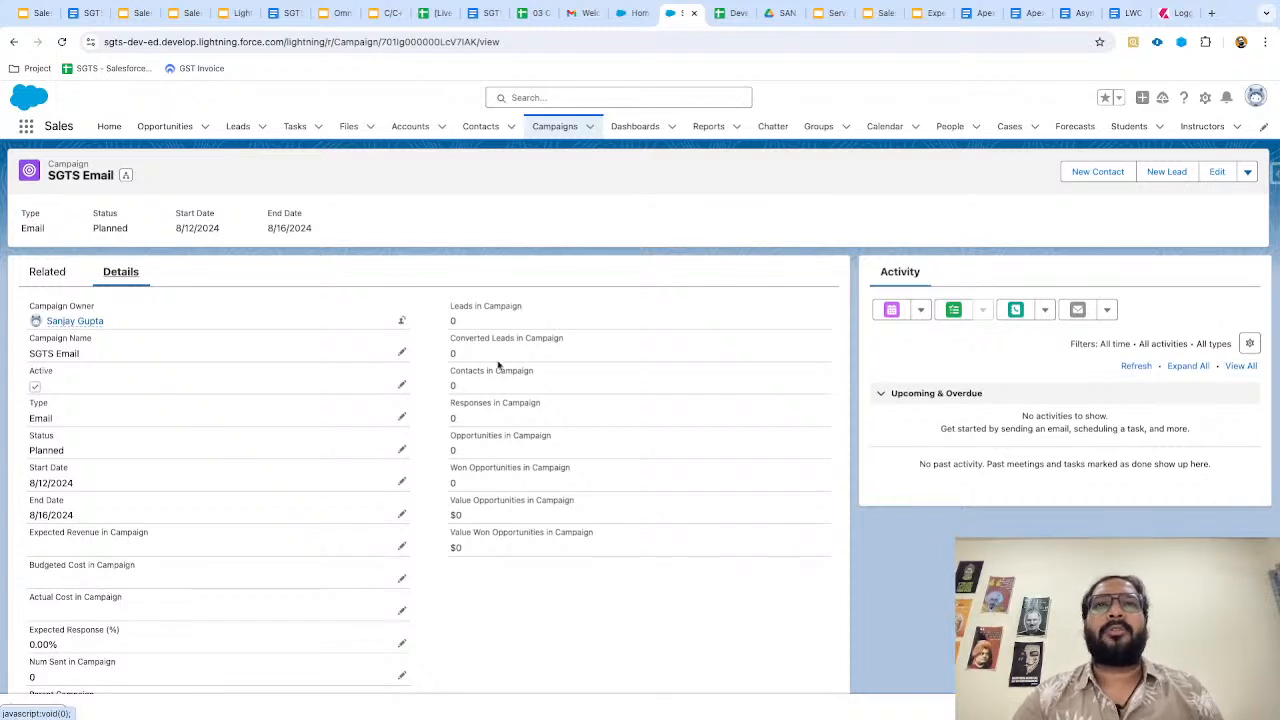
scroll(490, 486, down, 1)
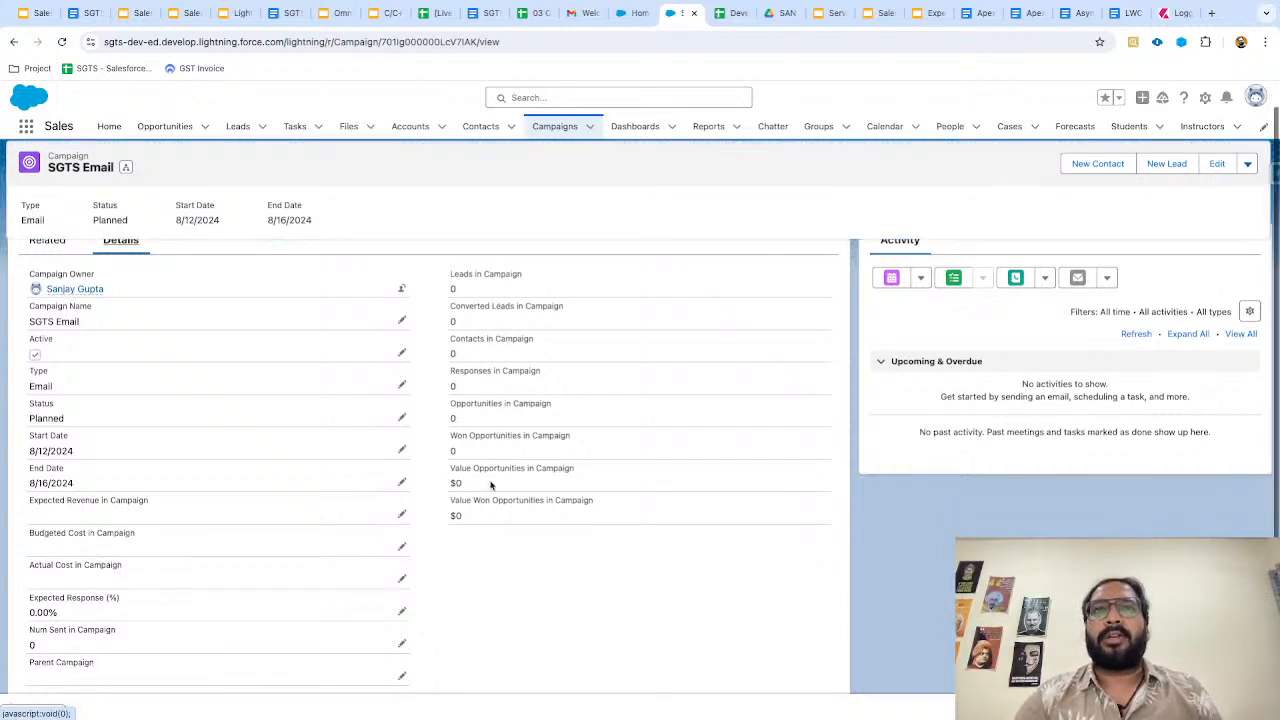
scroll(466, 494, down, 2)
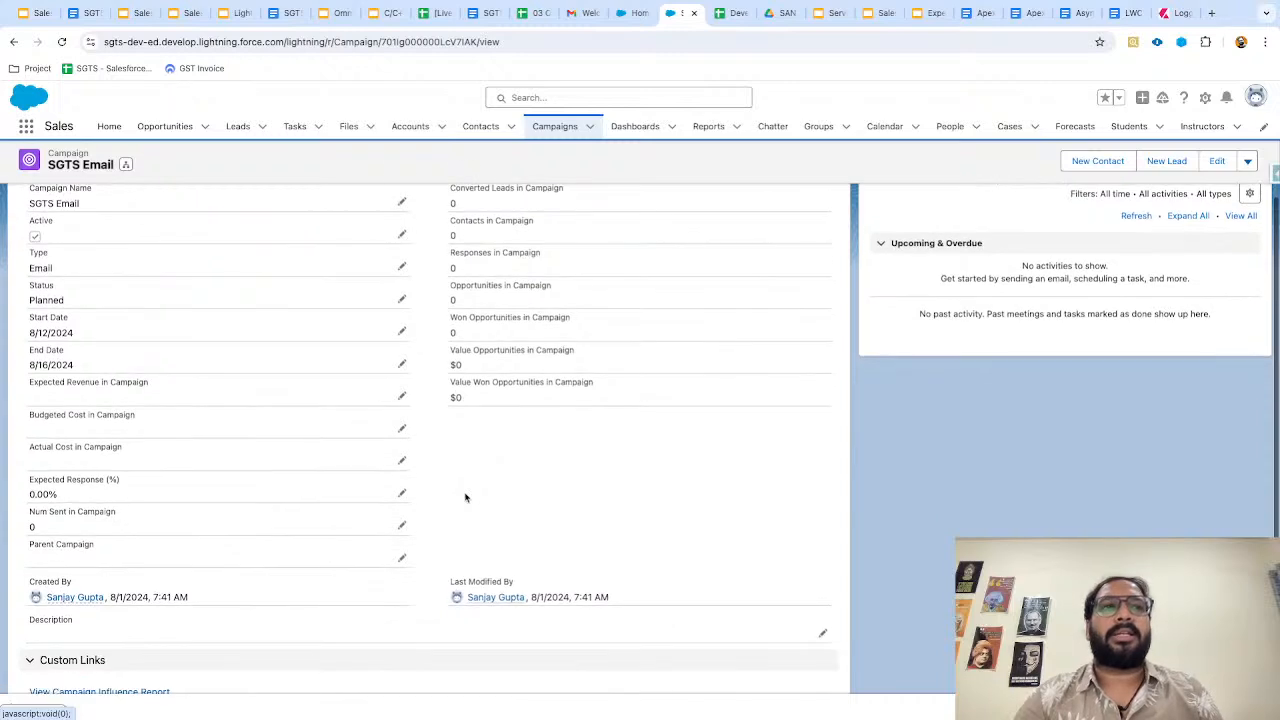
scroll(466, 491, up, 2)
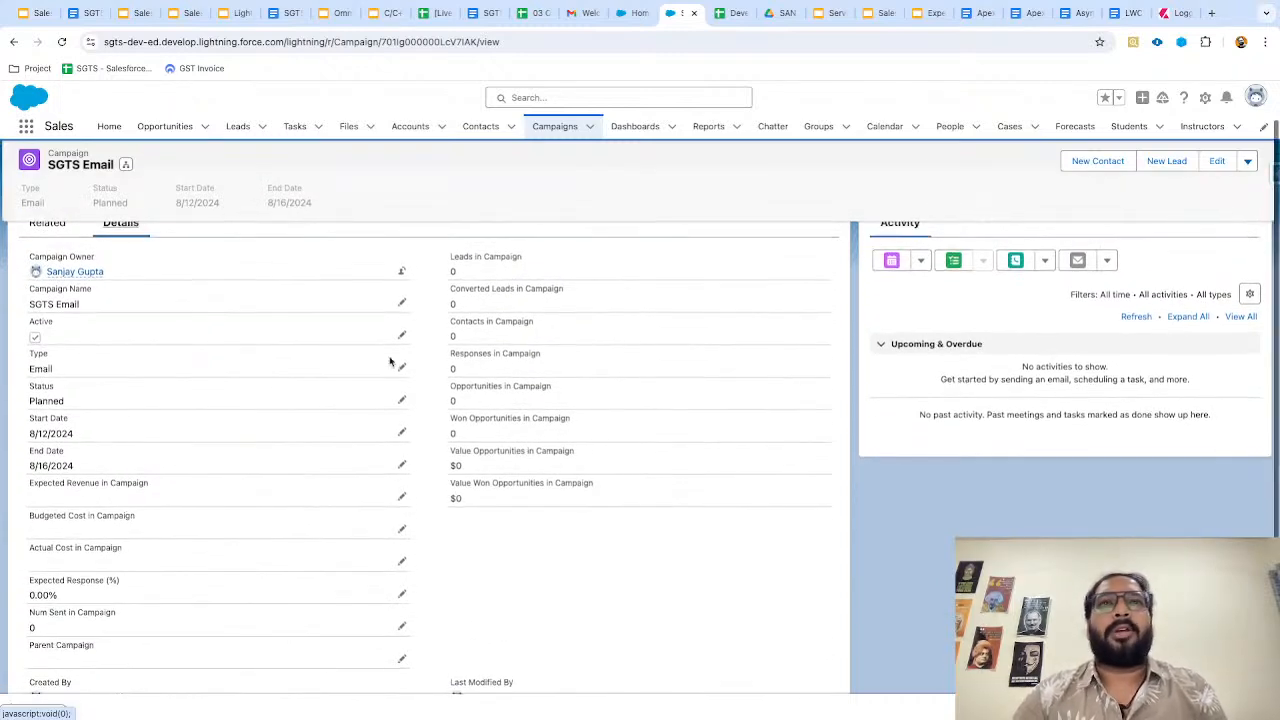
scroll(390, 362, up, 1)
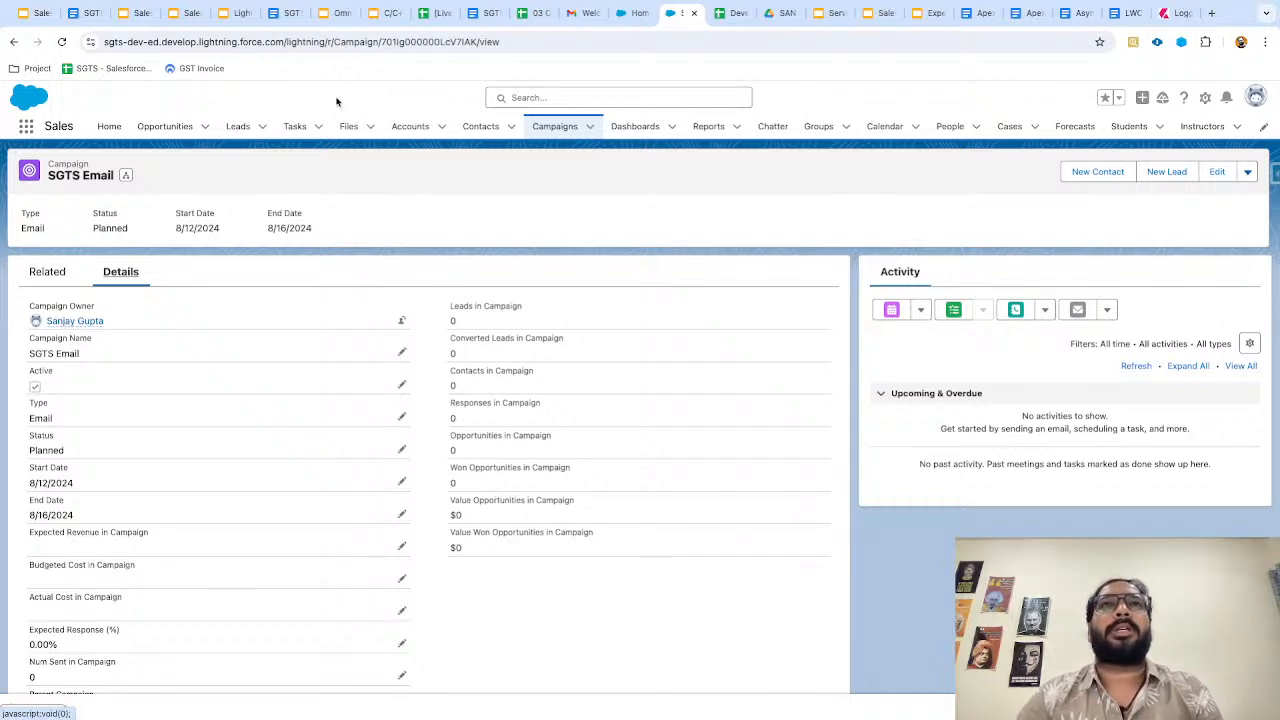
key(ctrl+Left)
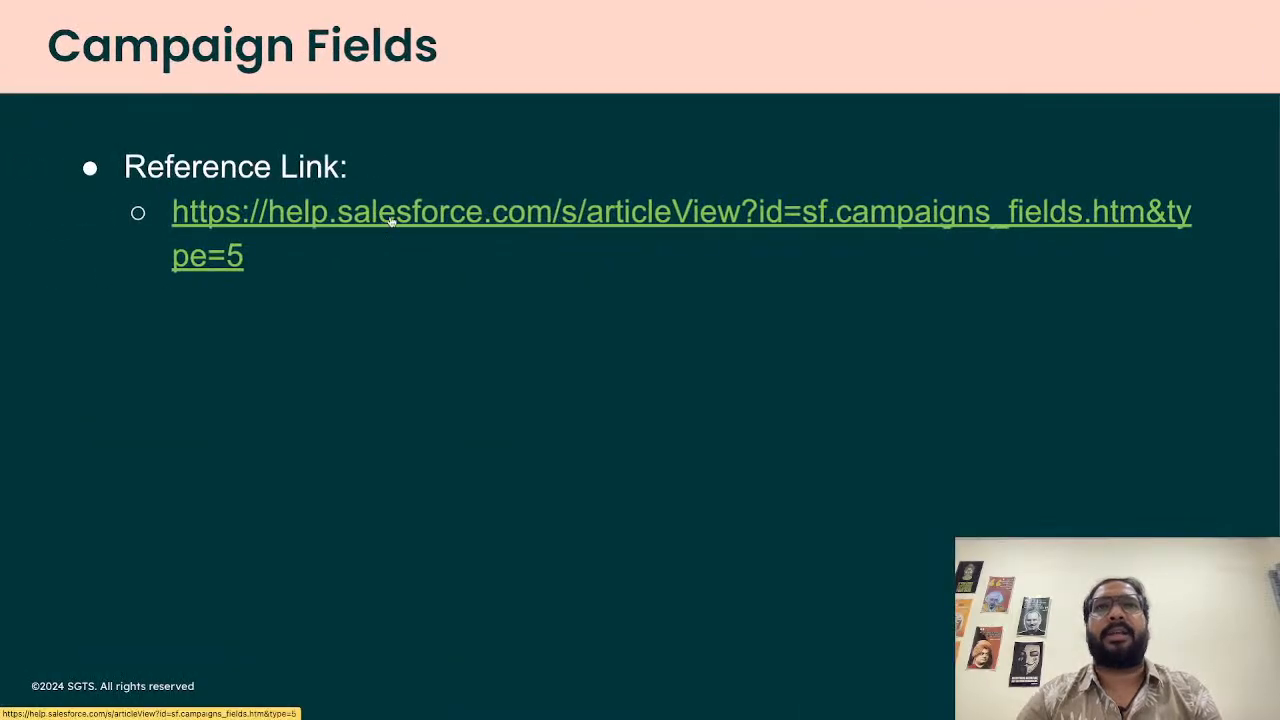
click(391, 222)
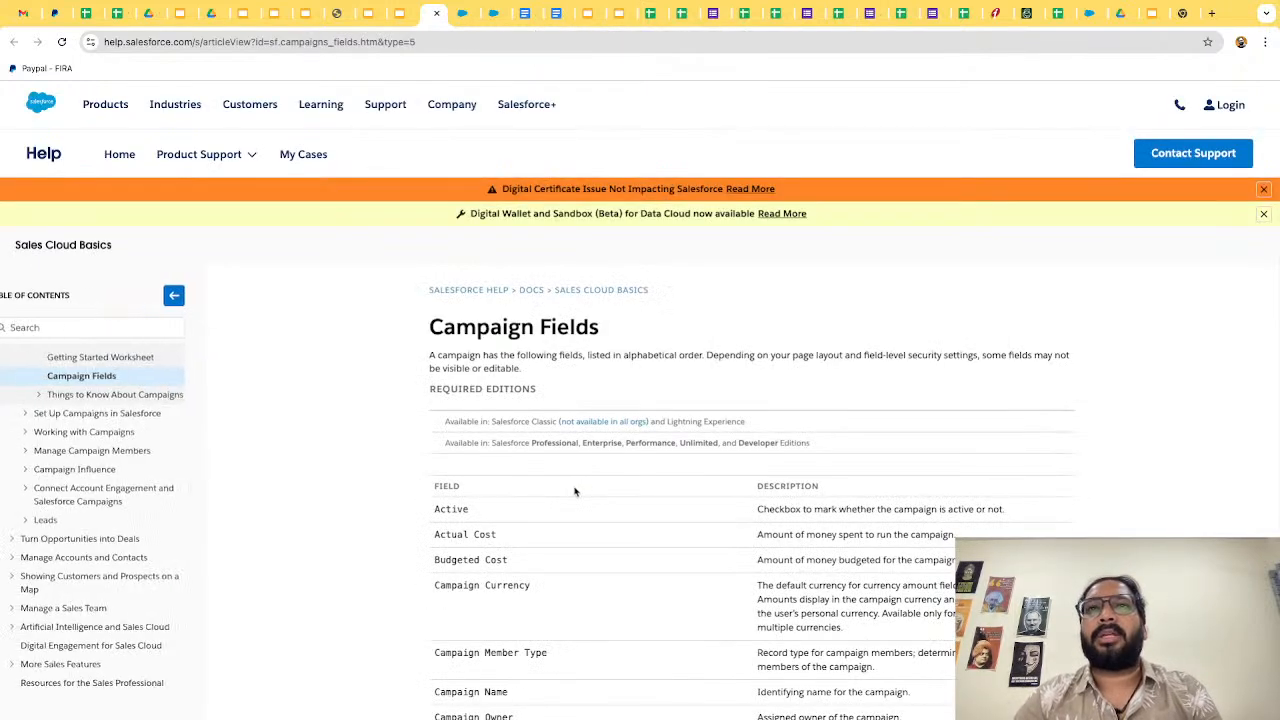
scroll(575, 492, down, 1)
scroll(620, 490, down, 2)
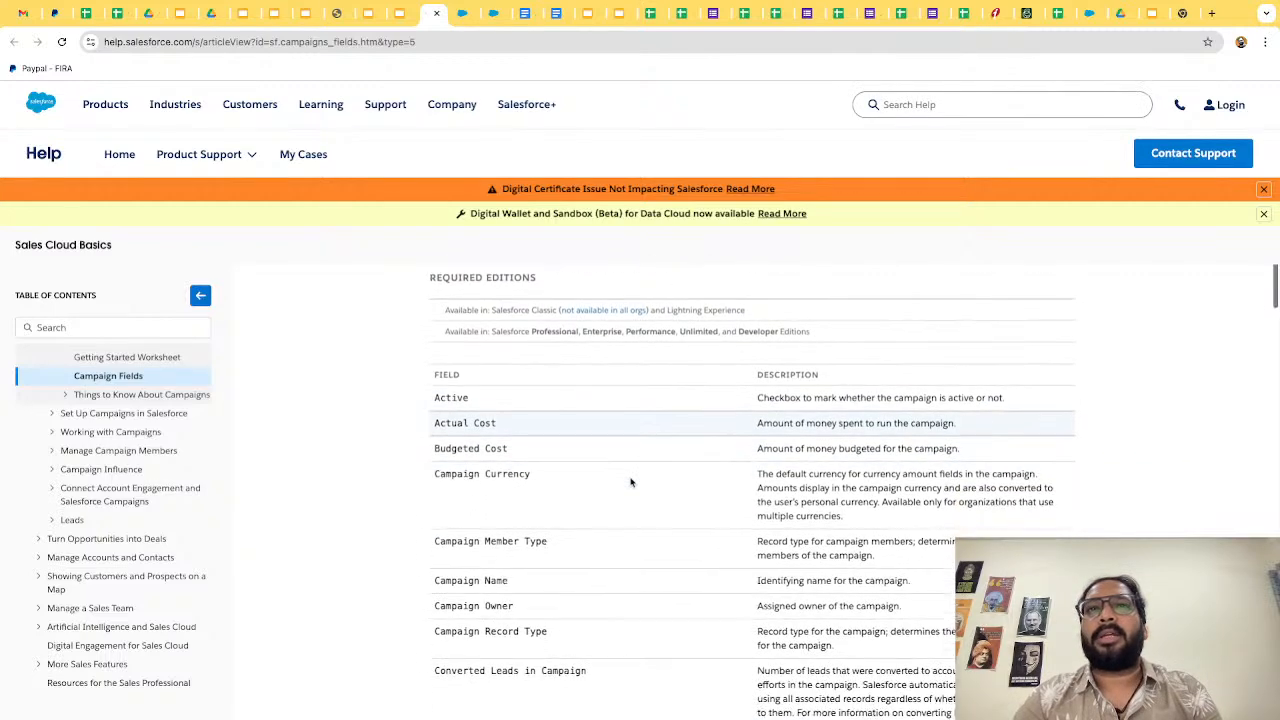
scroll(758, 495, down, 5)
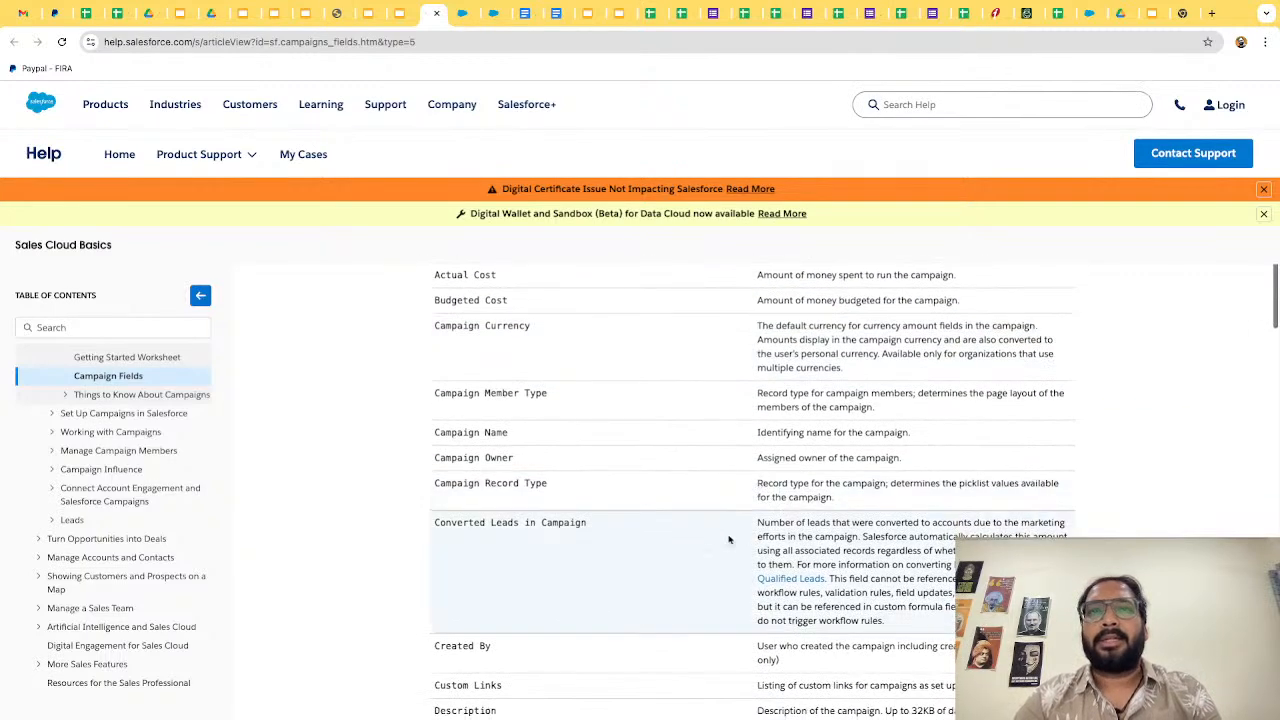
scroll(702, 549, down, 7)
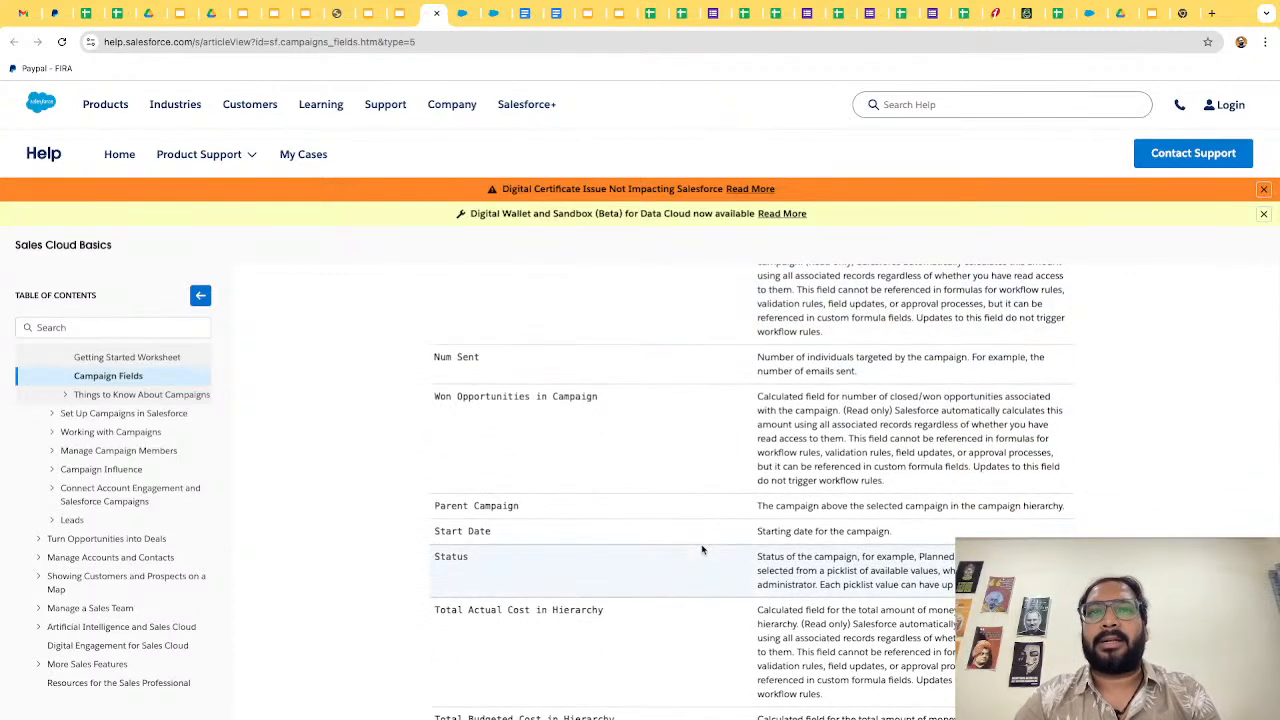
scroll(702, 549, down, 2)
scroll(702, 549, down, 2)
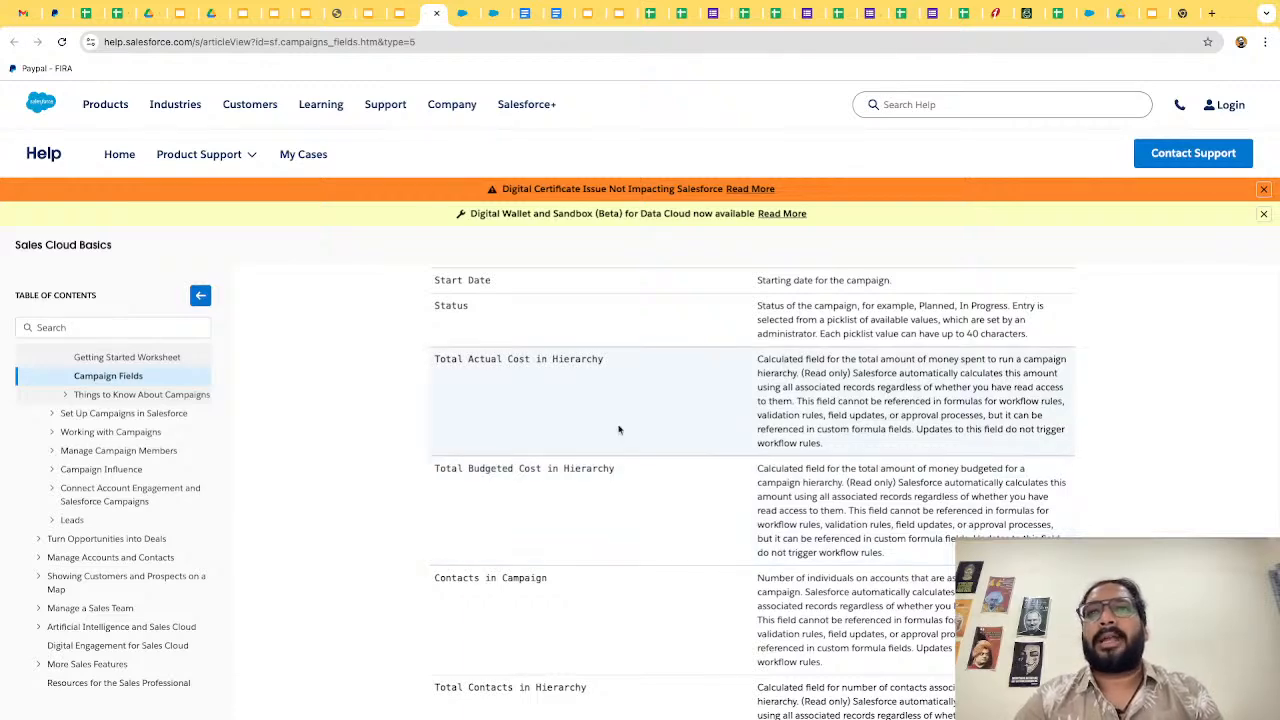
scroll(640, 511, down, 2)
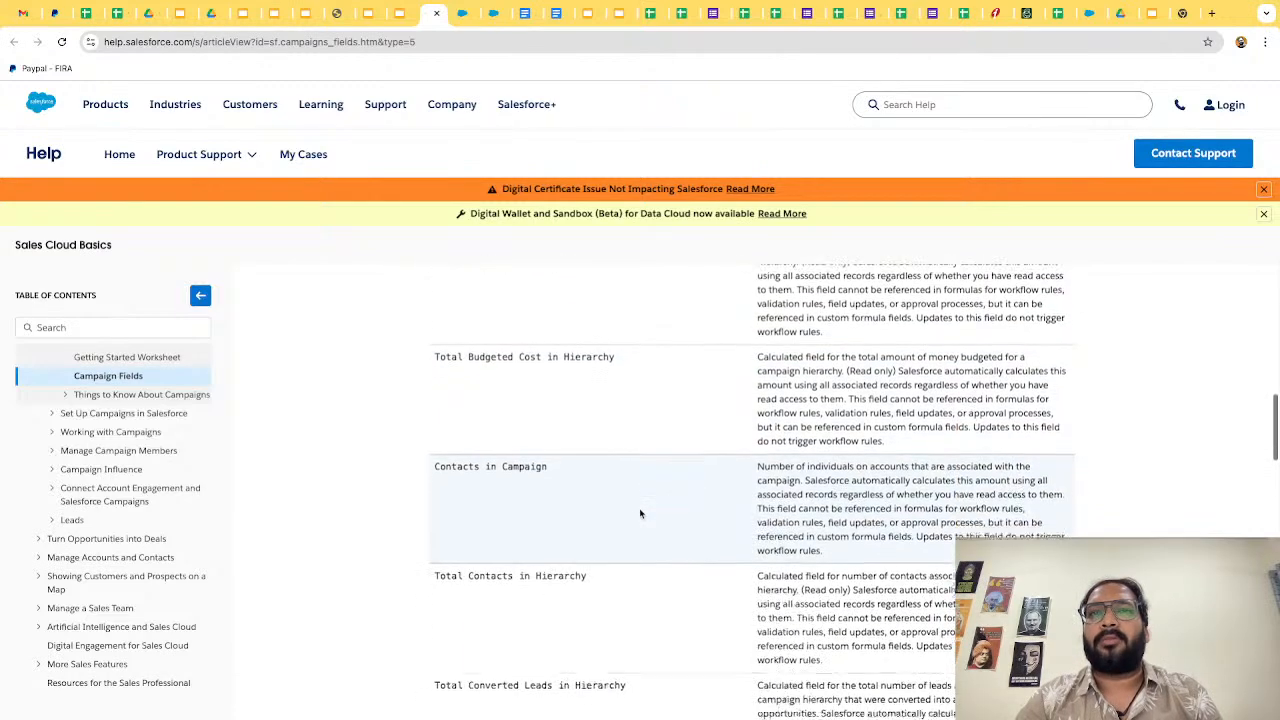
scroll(640, 513, down, 6)
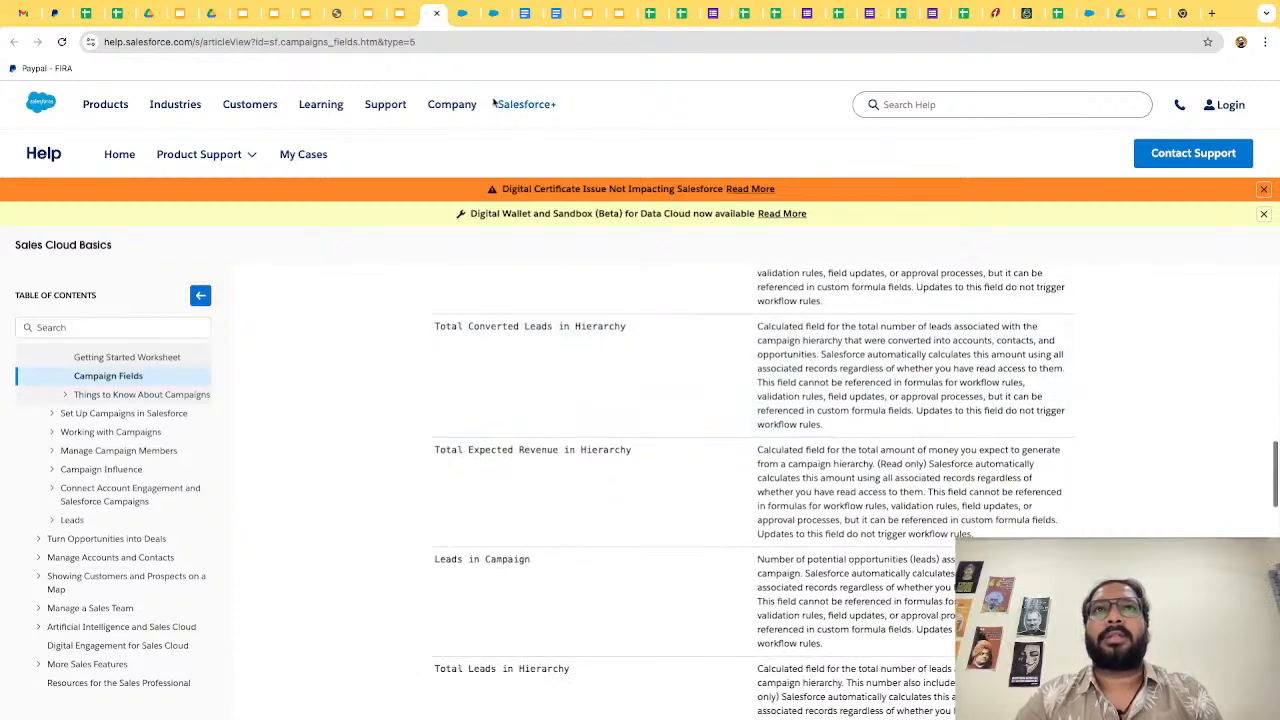
click(477, 41)
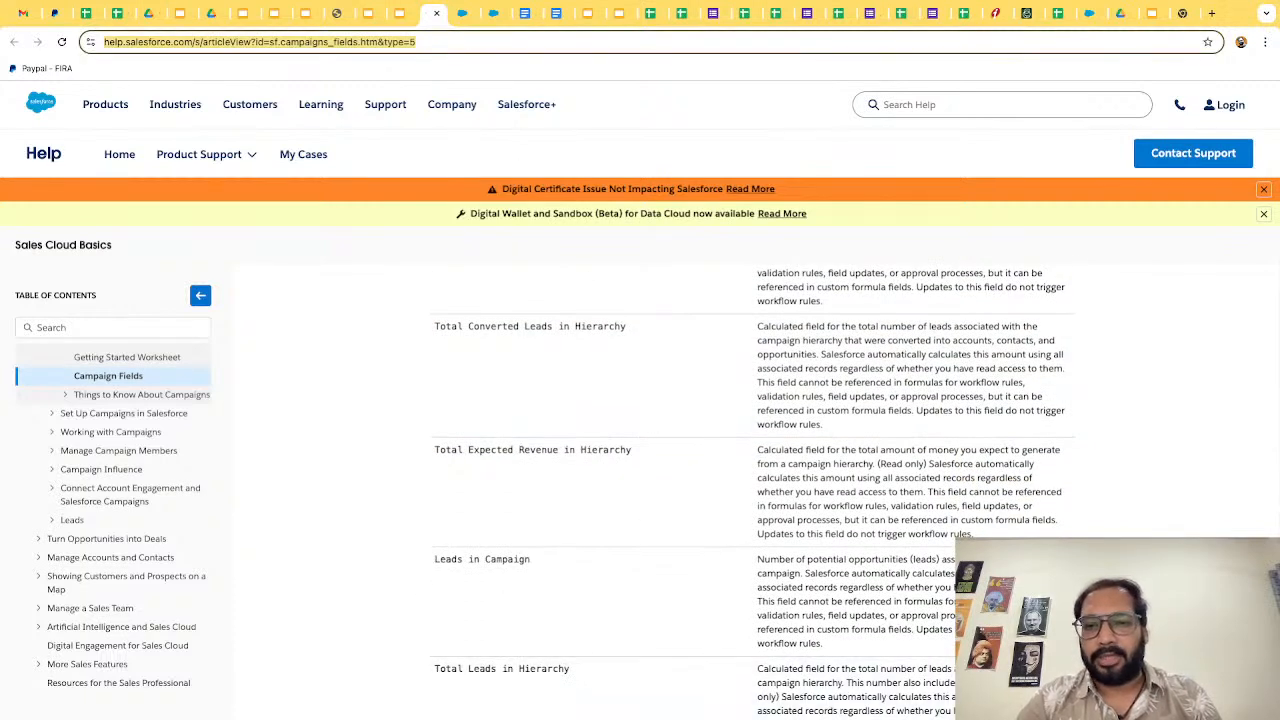
key(super+Tab)
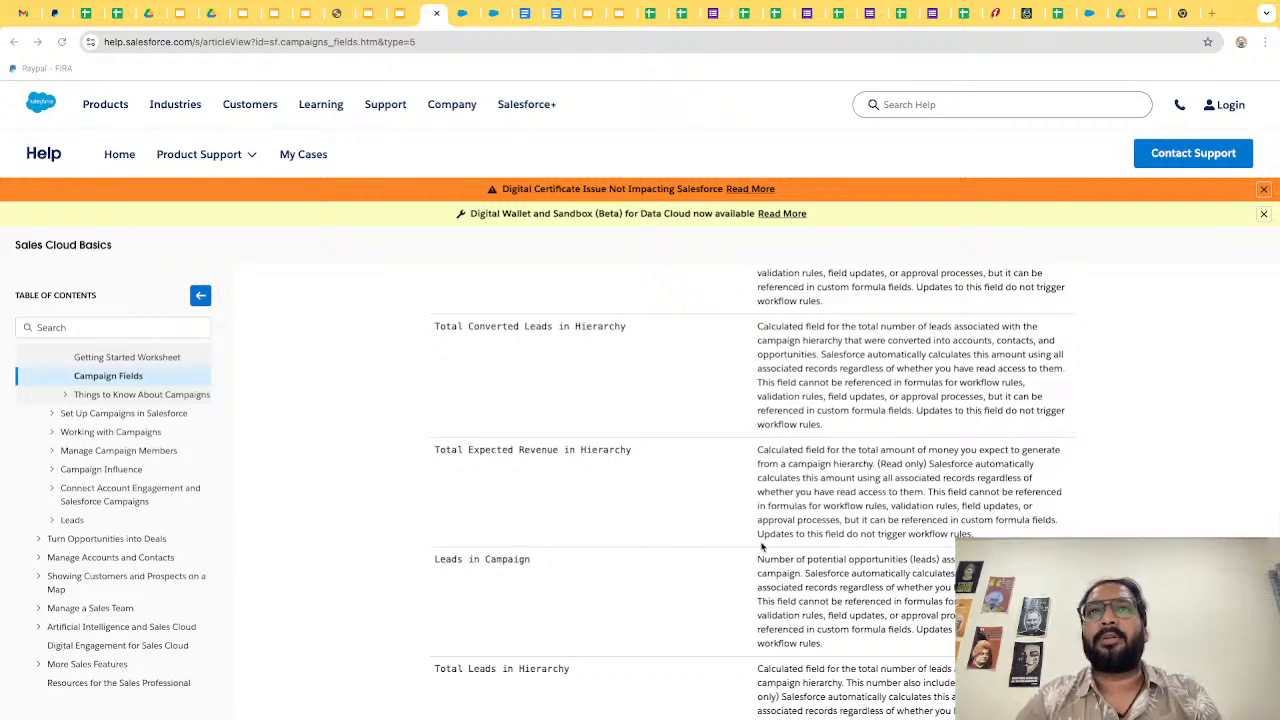
key(super+Tab)
scroll(669, 415, down, 2)
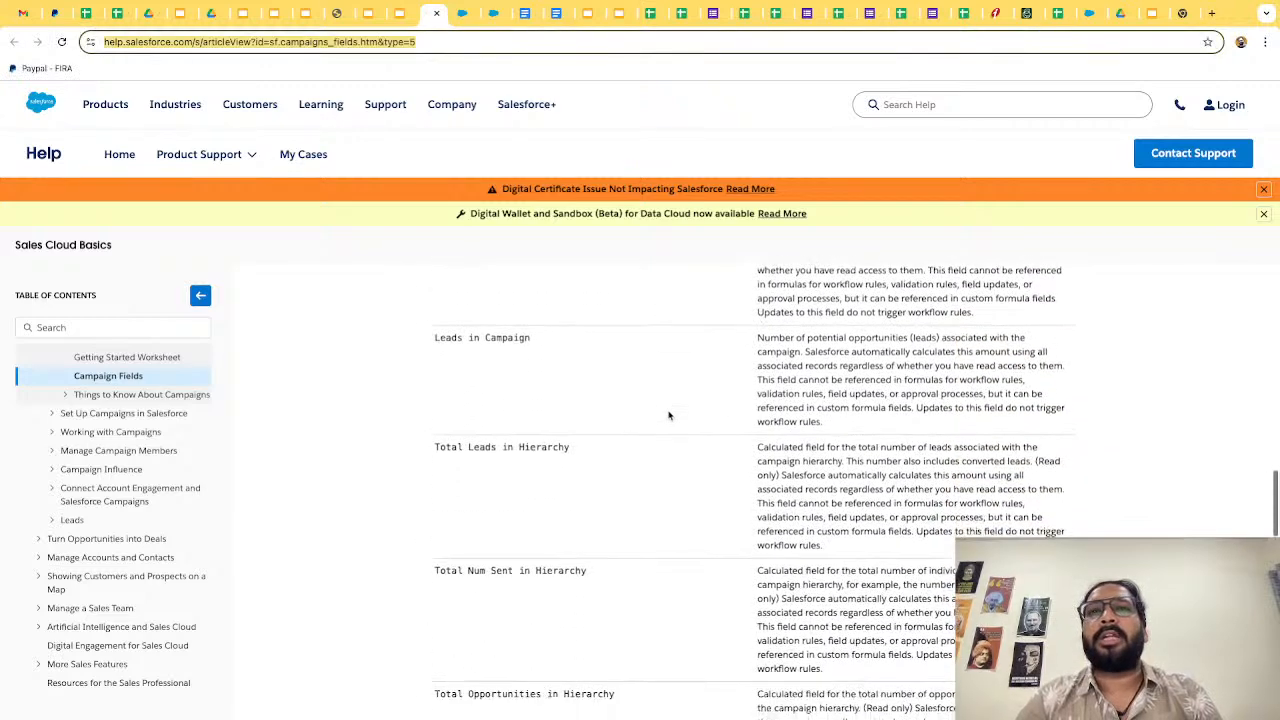
scroll(669, 415, down, 3)
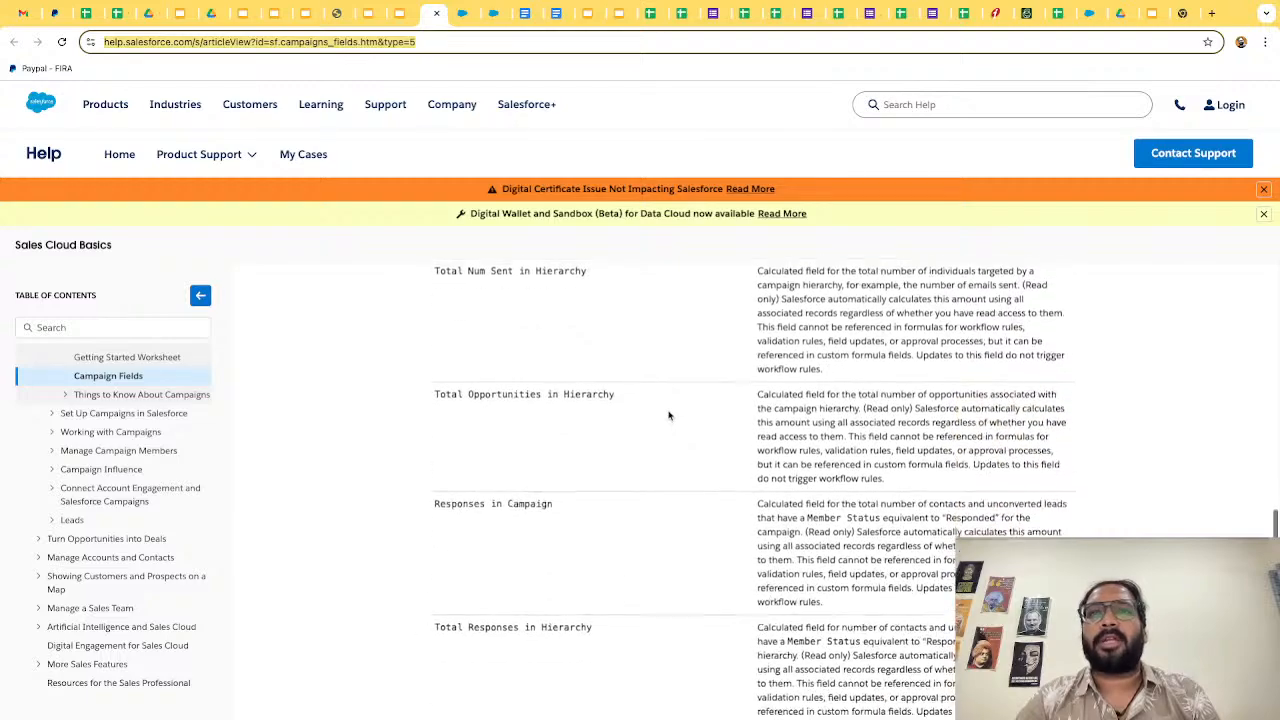
scroll(669, 415, down, 6)
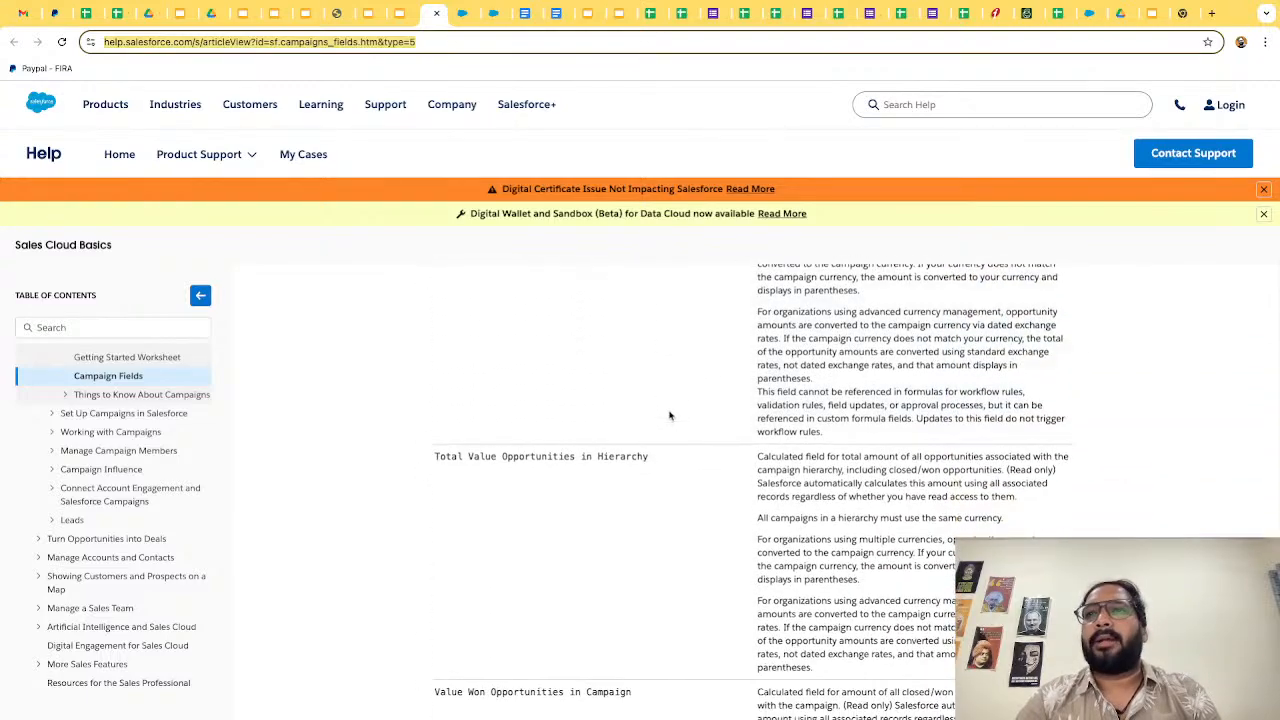
scroll(669, 415, down, 3)
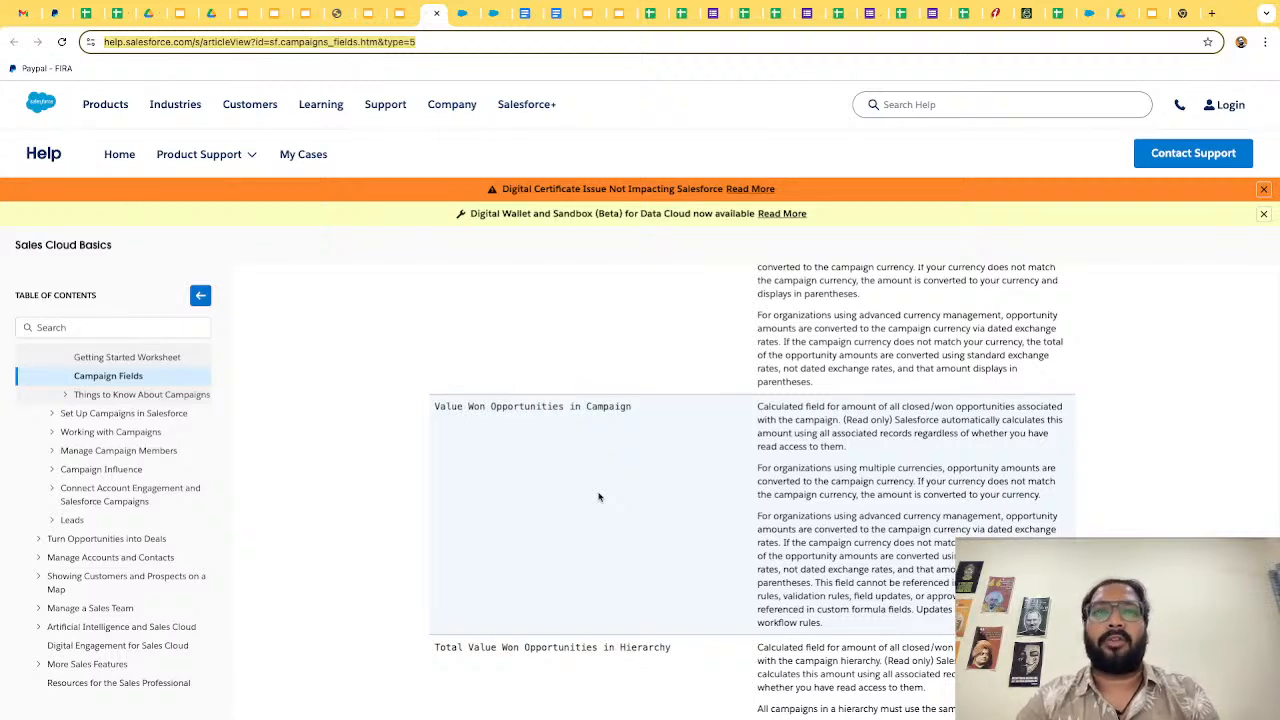
scroll(599, 497, down, 1)
scroll(599, 497, up, 1)
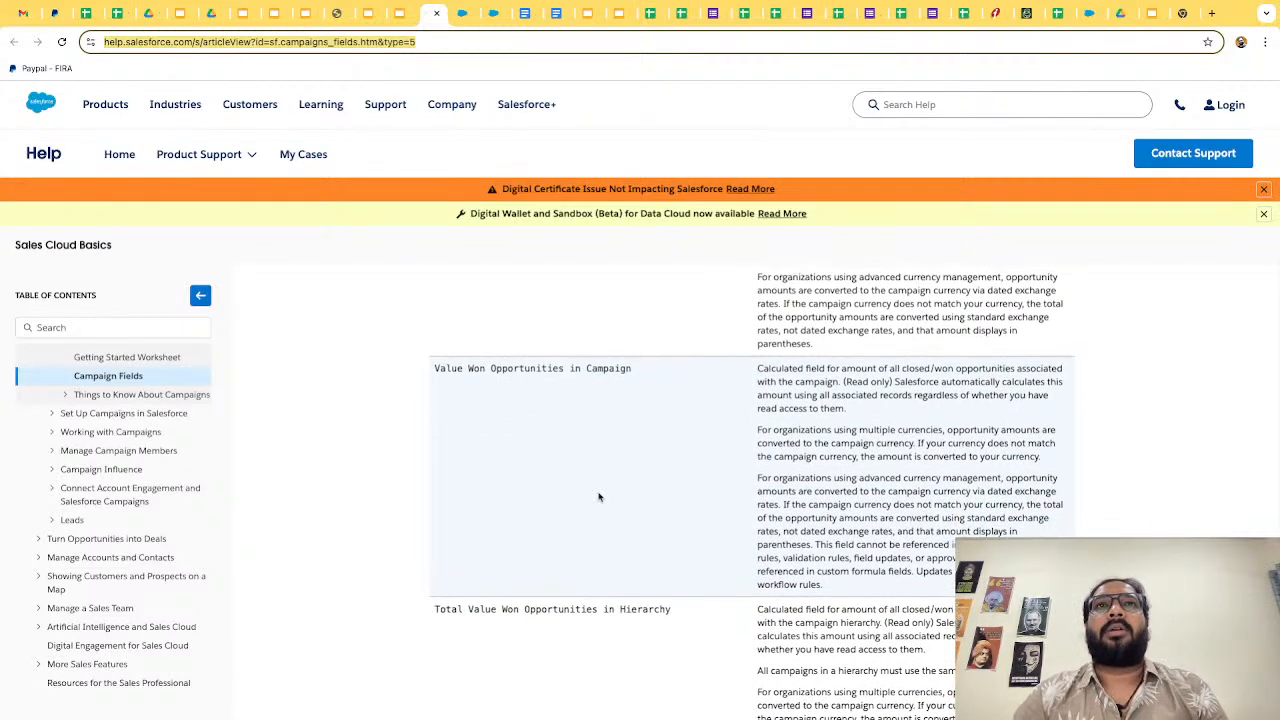
scroll(599, 497, up, 5)
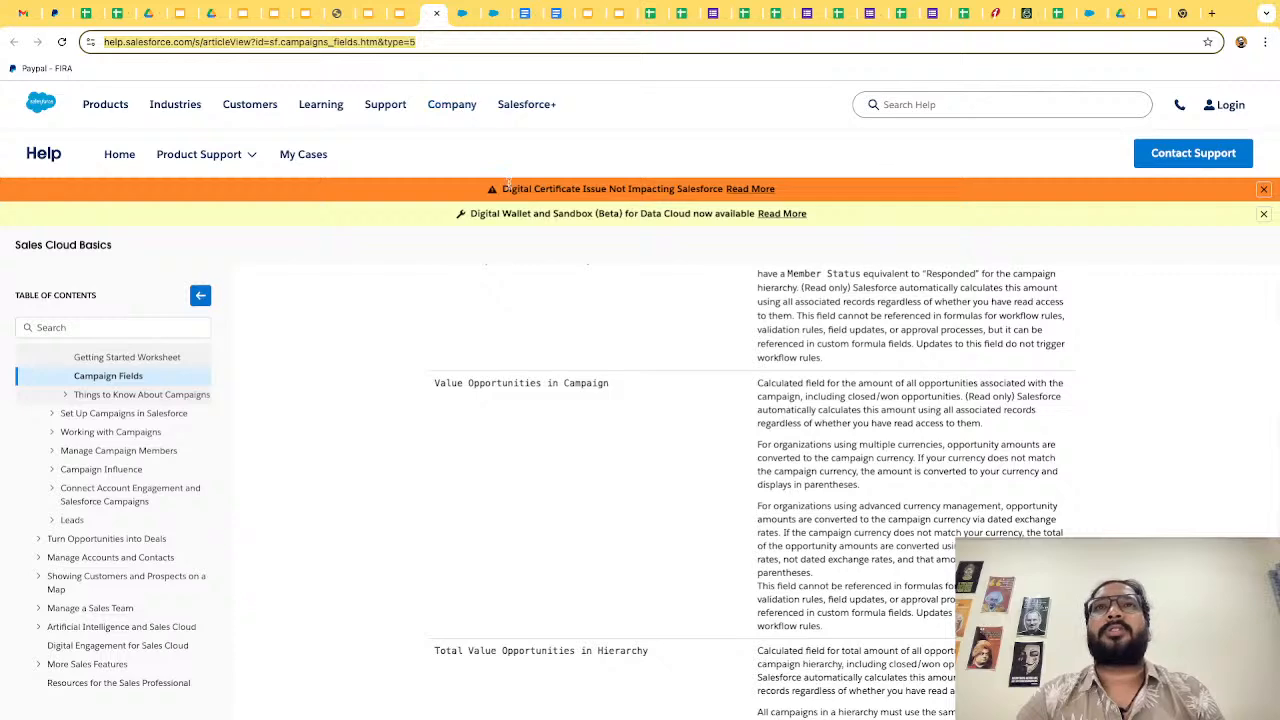
key(alt+Tab)
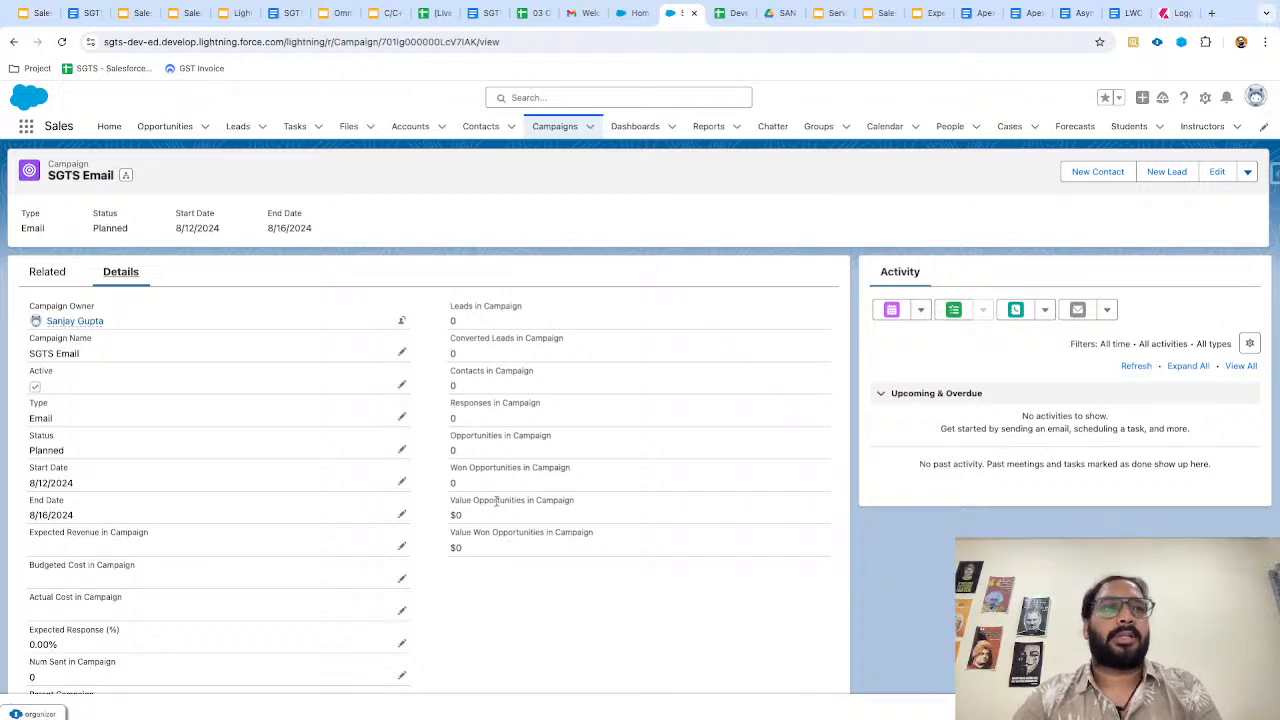
scroll(254, 491, down, 1)
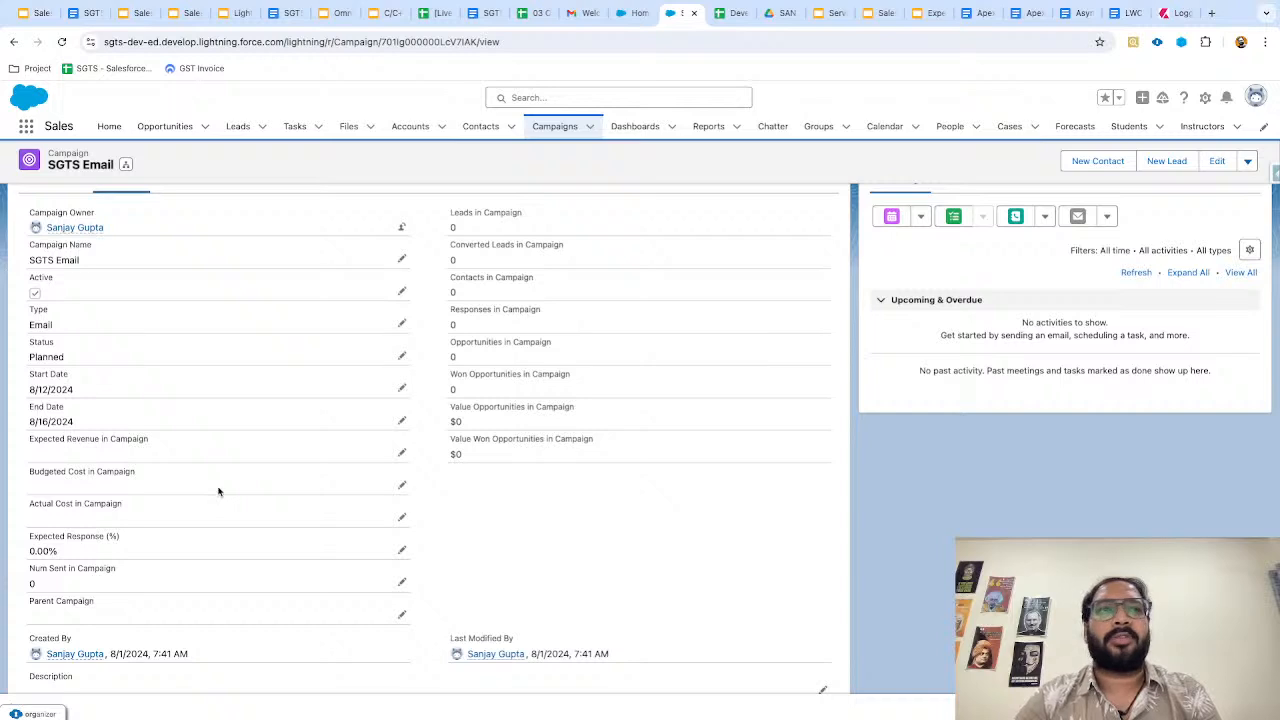
scroll(451, 494, up, 1)
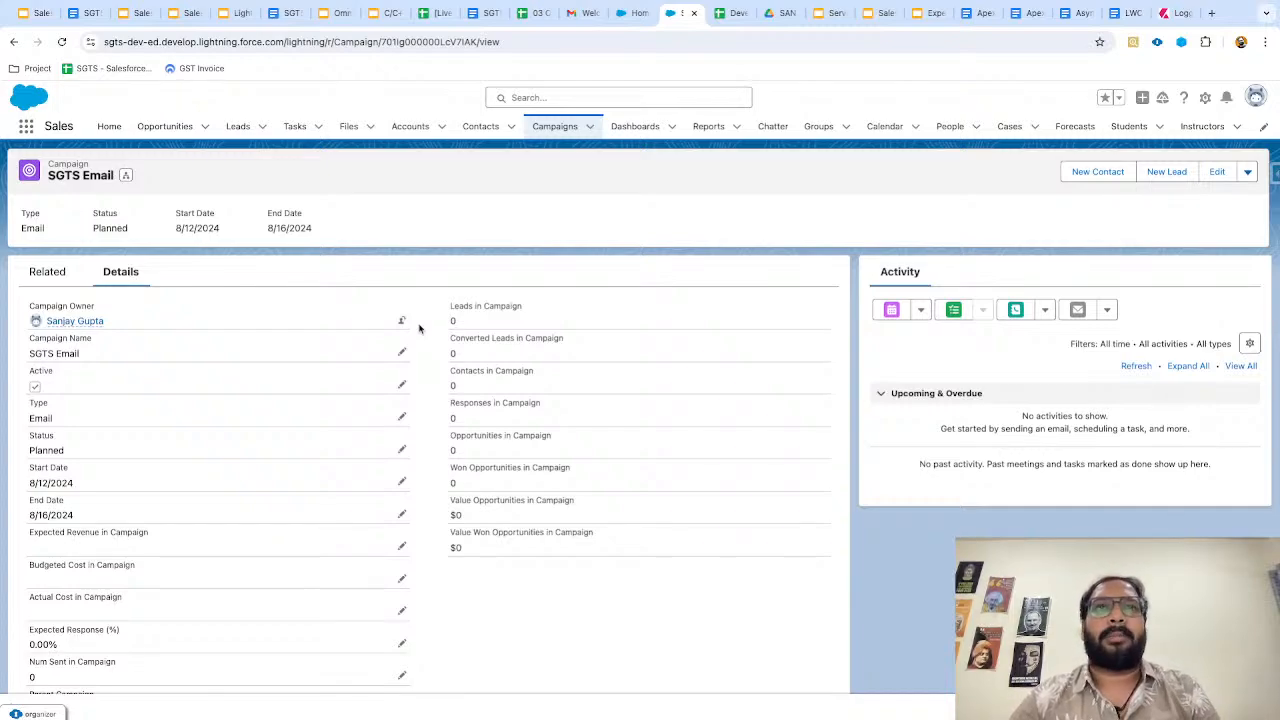
key(ctrl+Left)
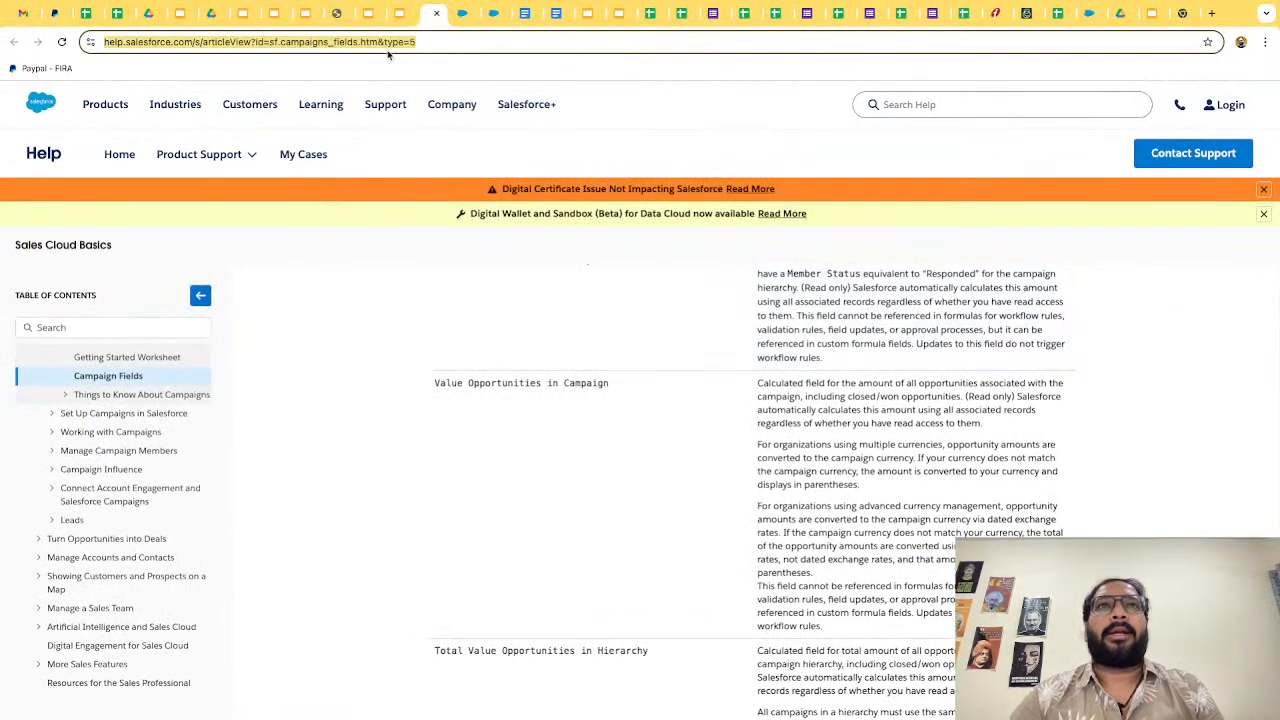
Return to the Google Slides presentation and advance to the Setup Campaign topics slide.
click(399, 14)
click(417, 360)
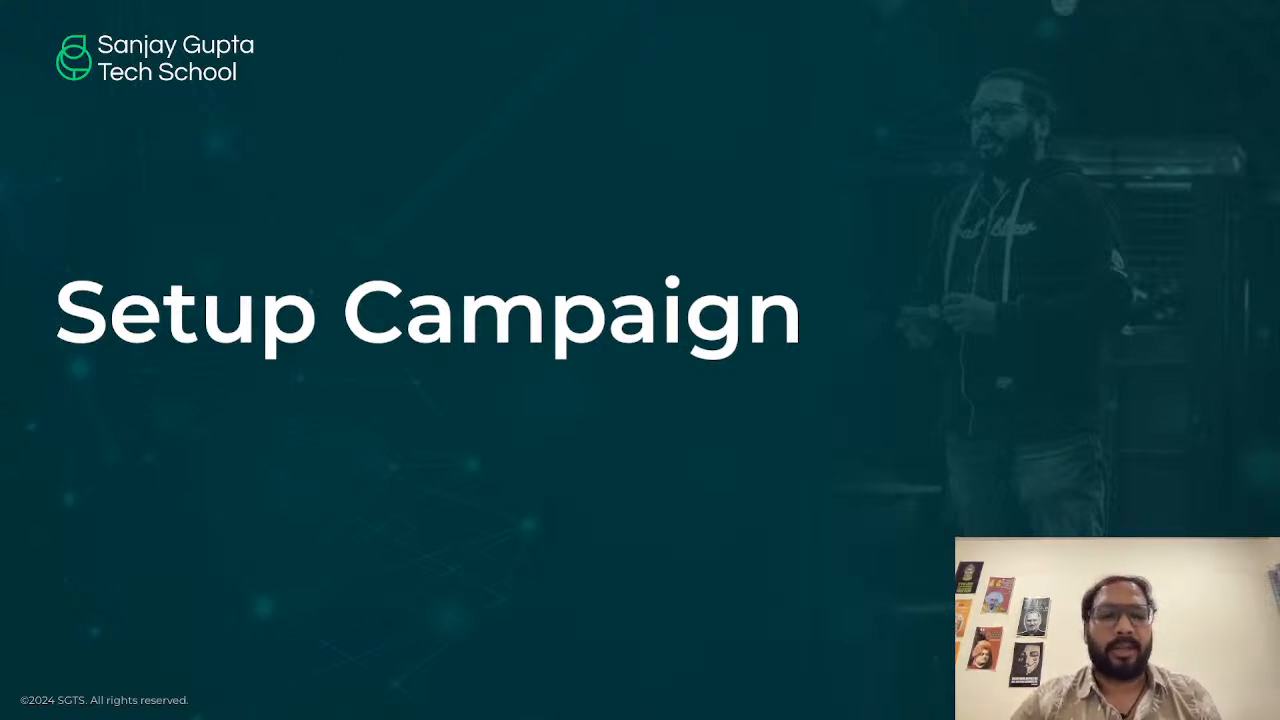
key(Right)
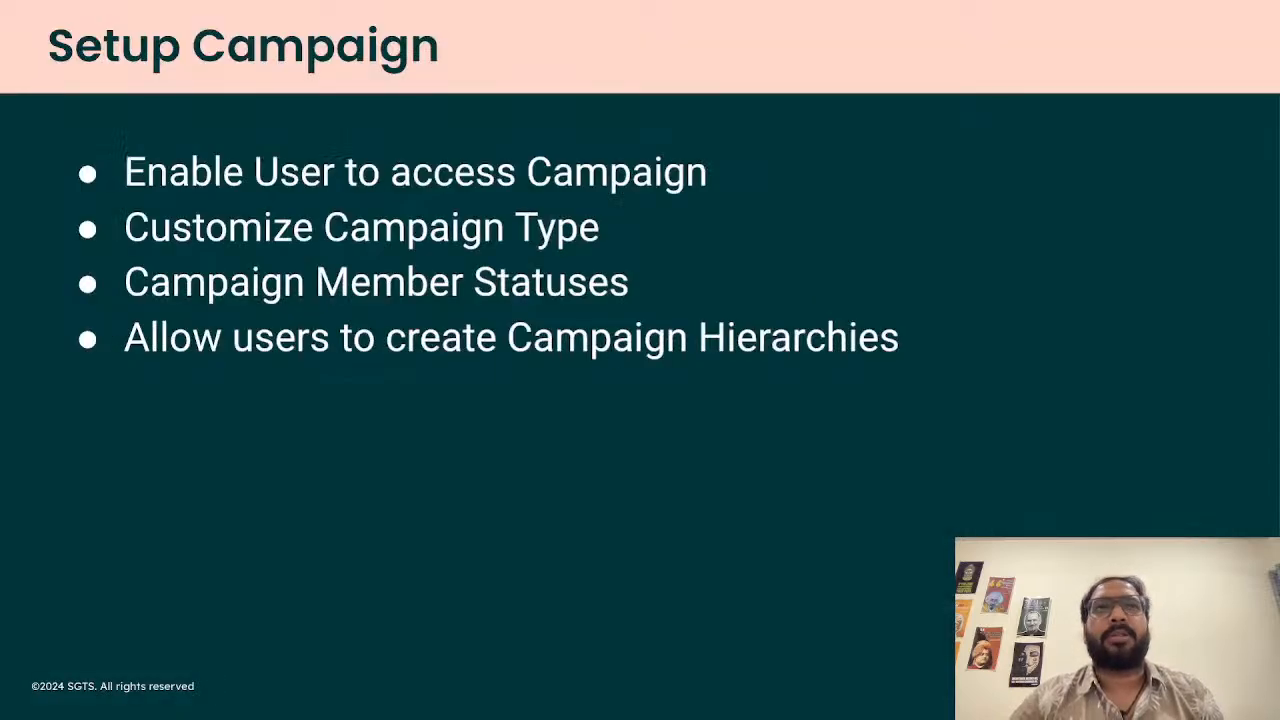
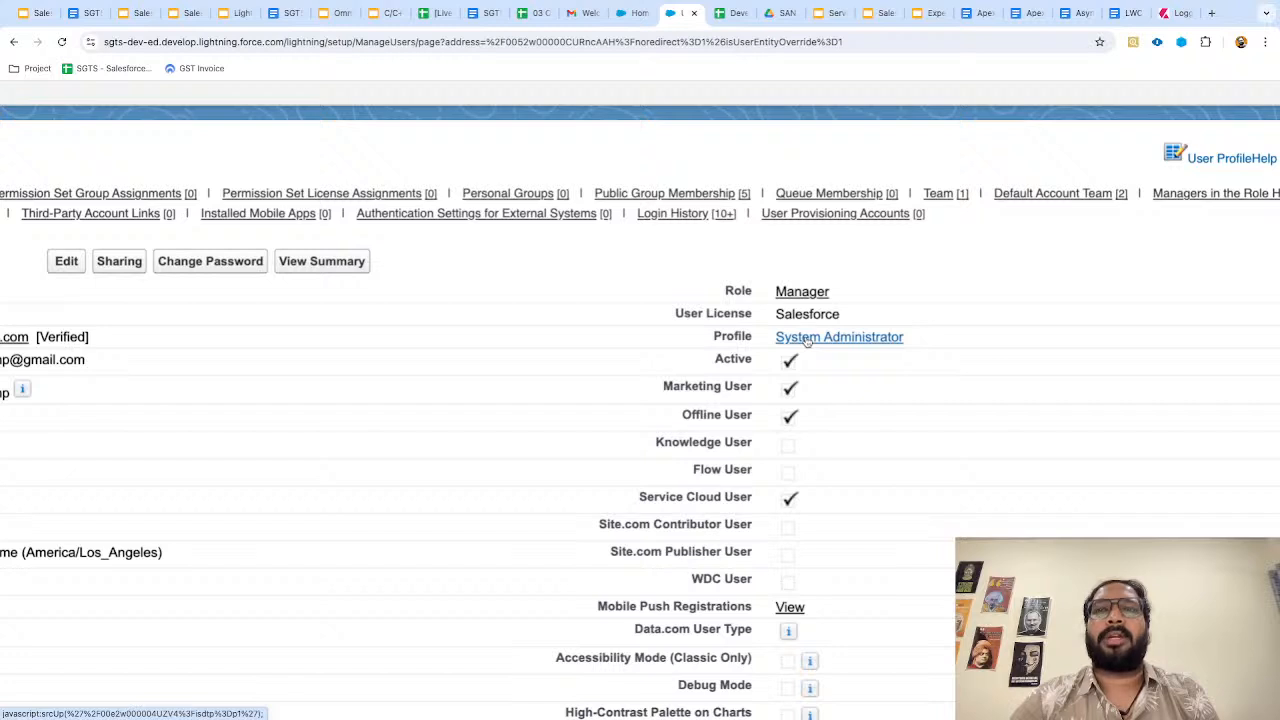
Open the System Administrator profile's Object Settings and search the page for 'campaign'.
click(806, 341)
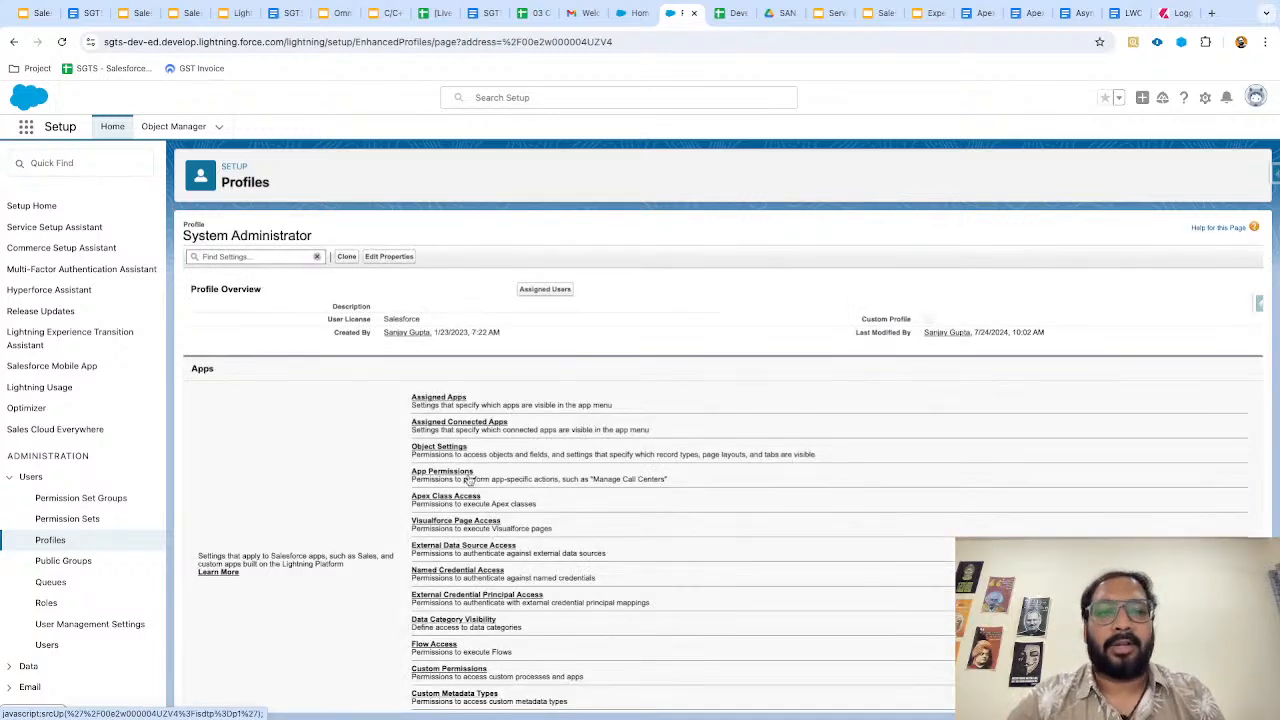
click(440, 447)
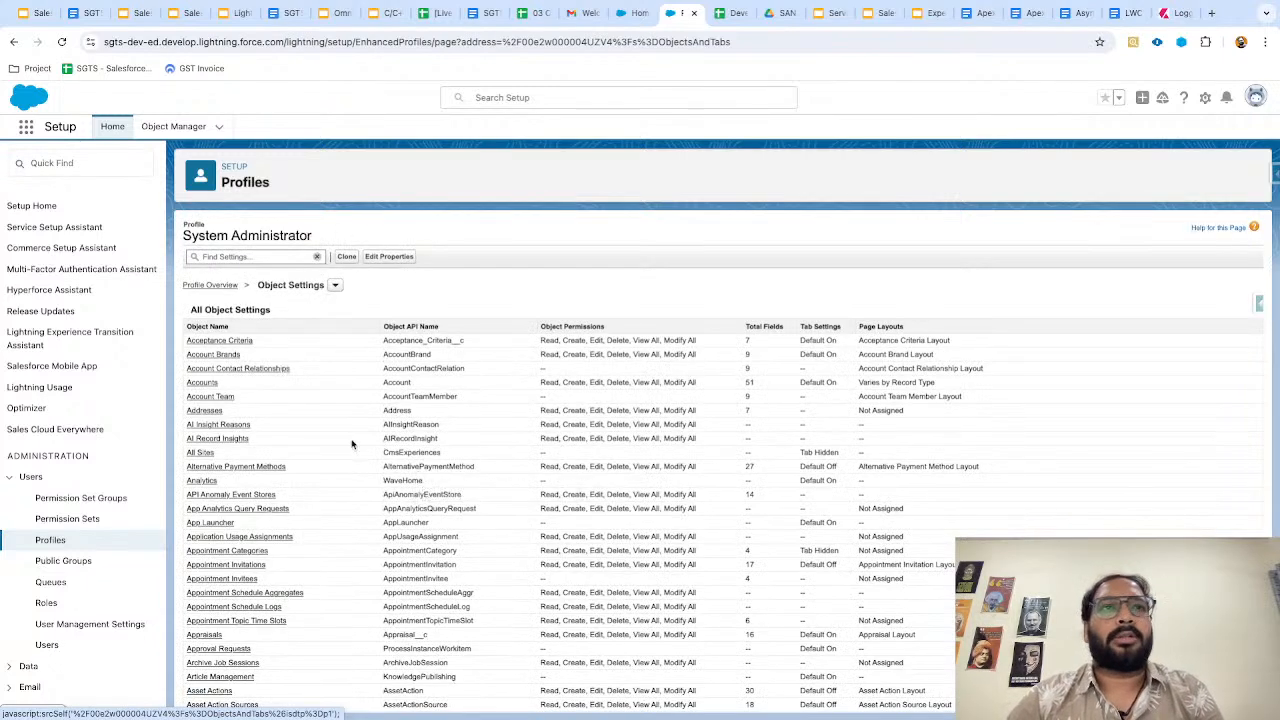
key(ctrl+f)
text(campaign)
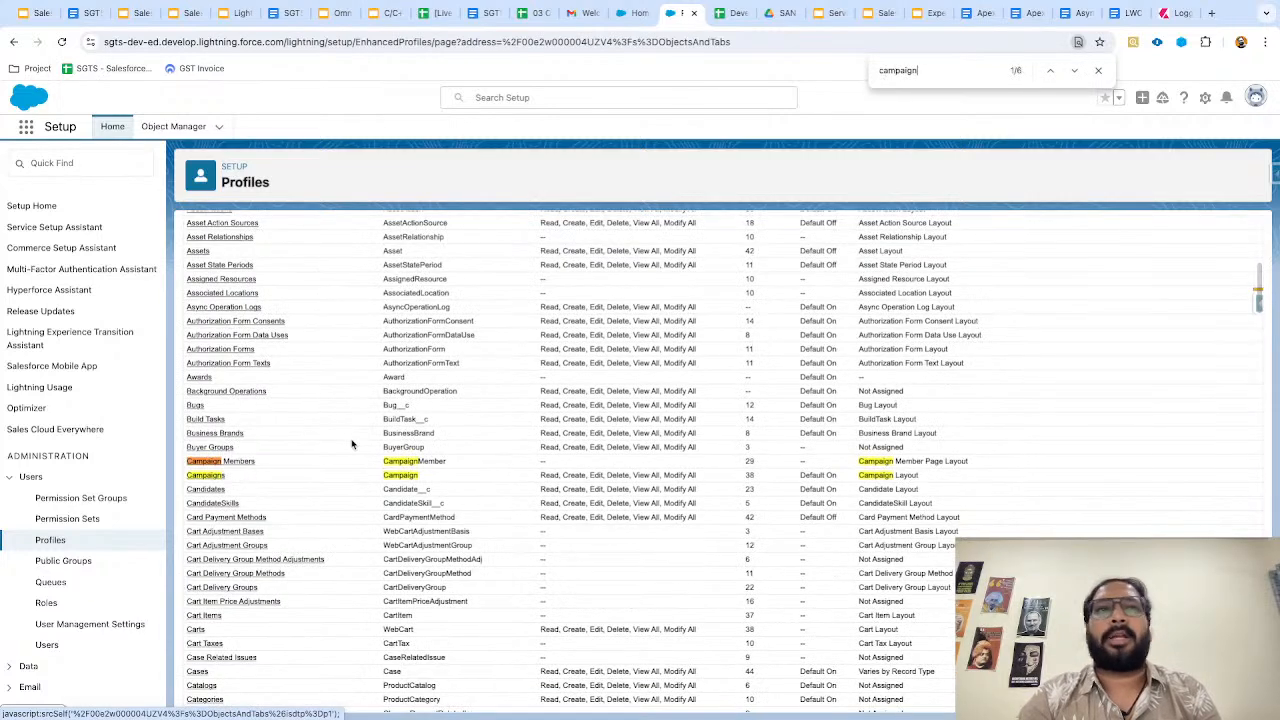
Review the Campaigns object and field permissions, then go back to the slides.
click(216, 479)
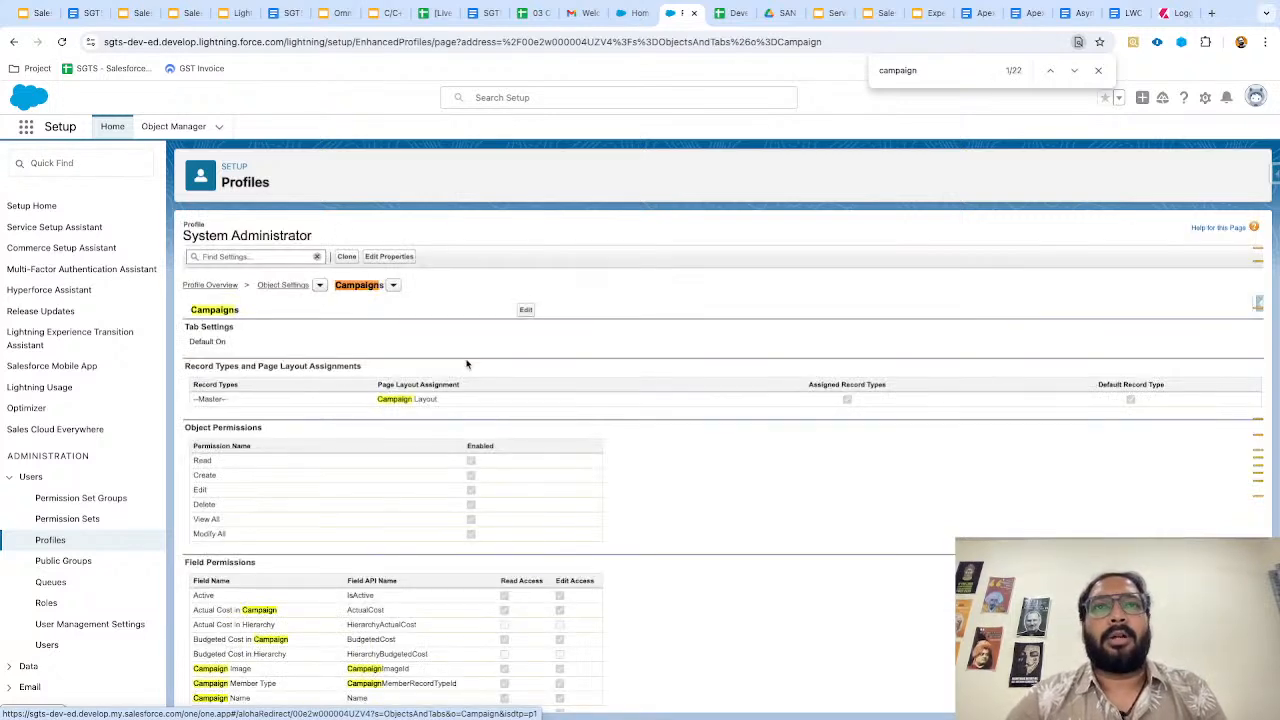
scroll(485, 503, up, 5)
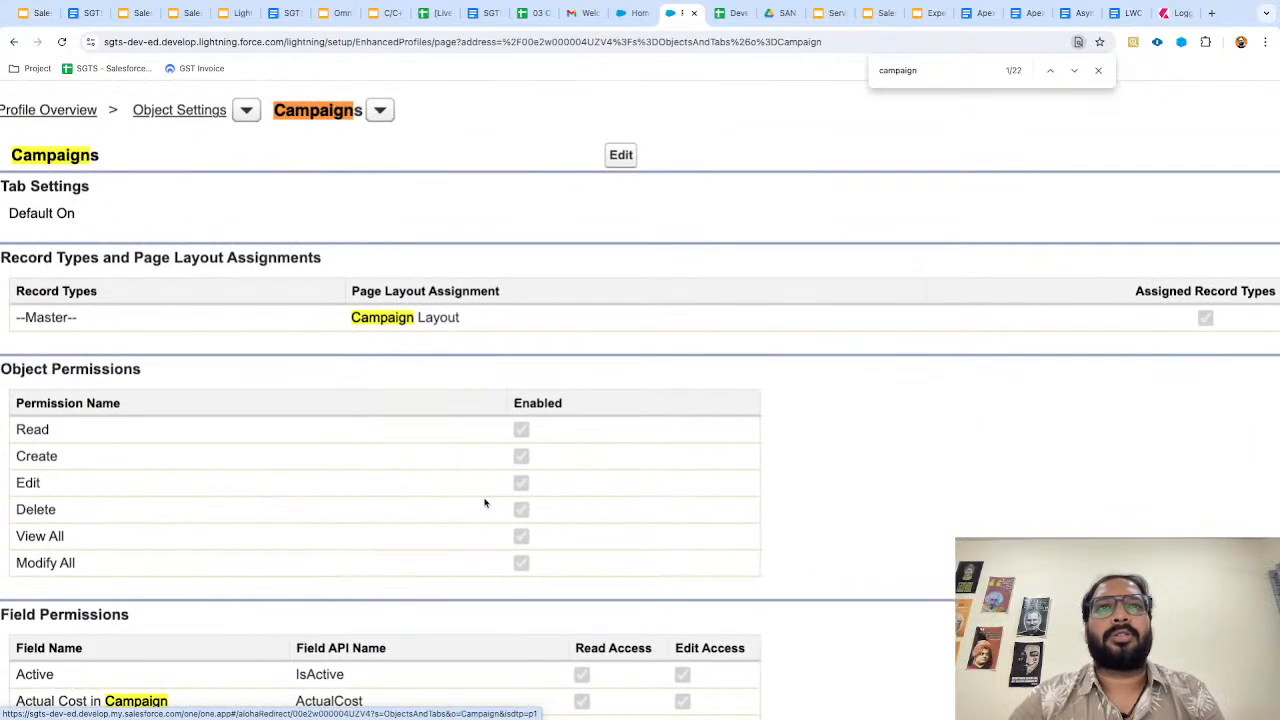
scroll(505, 498, left, 1)
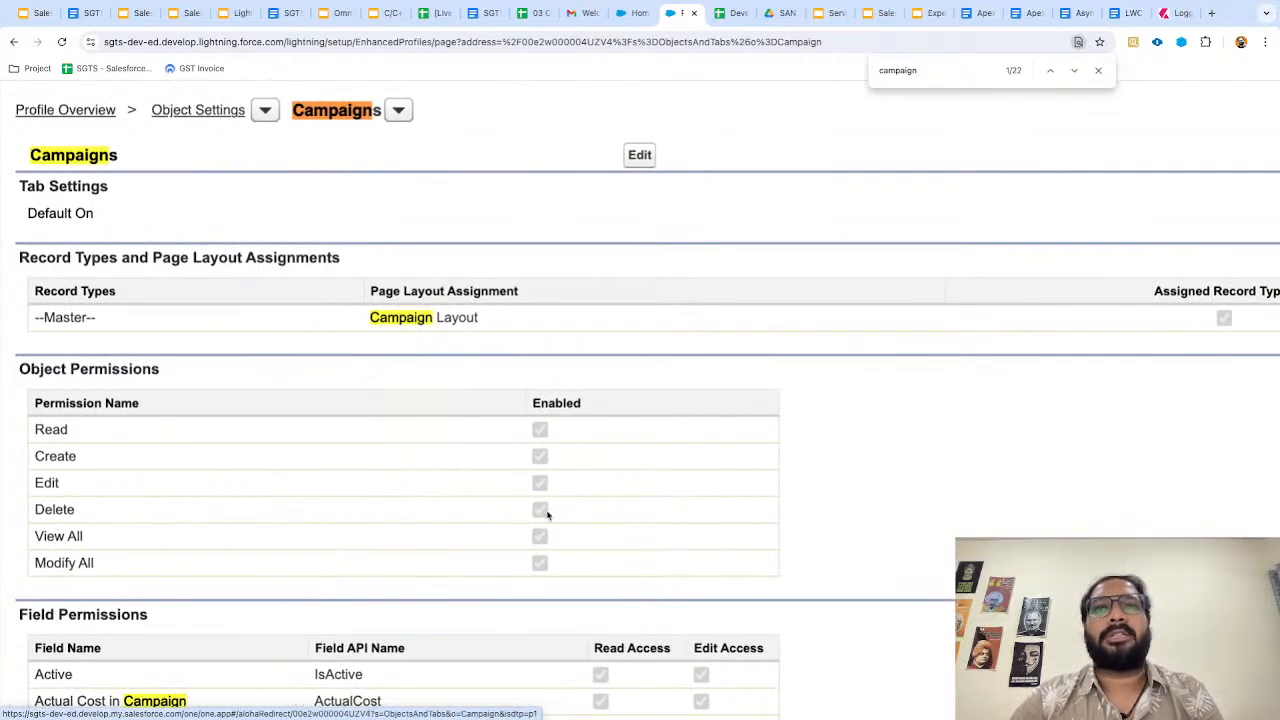
scroll(476, 475, down, 2)
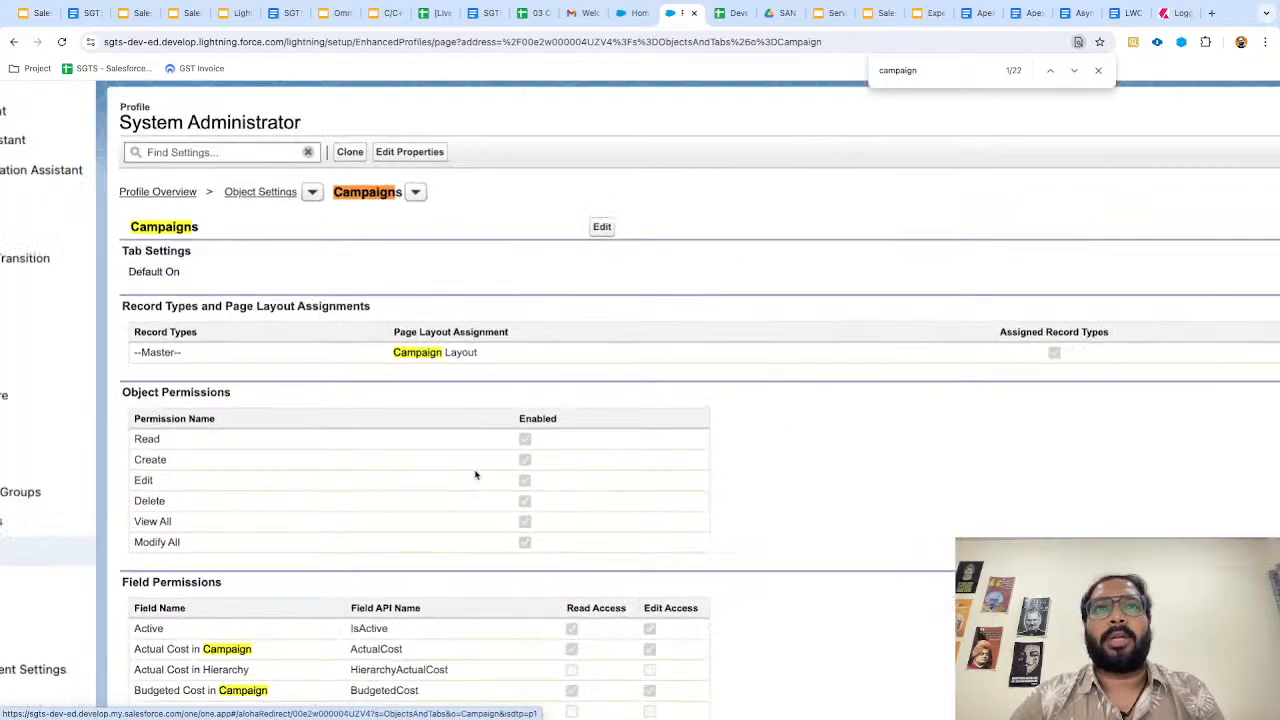
scroll(476, 475, down, 3)
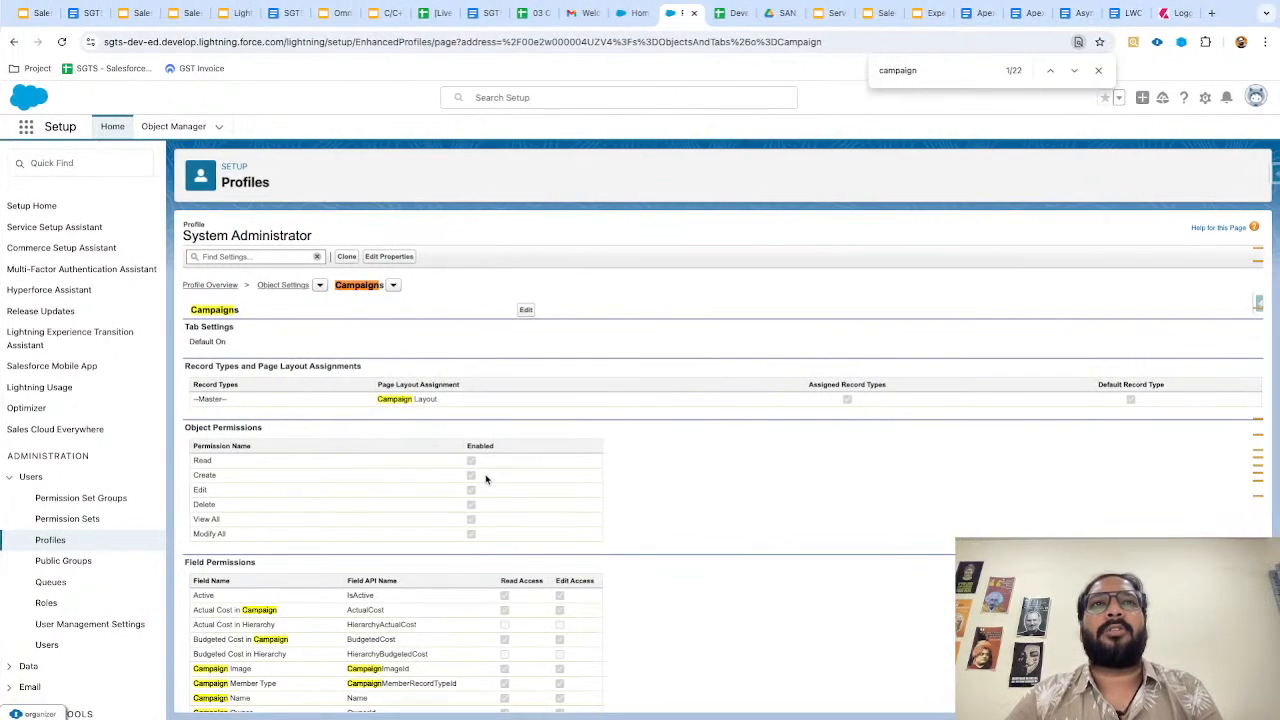
key(ctrl+Left)
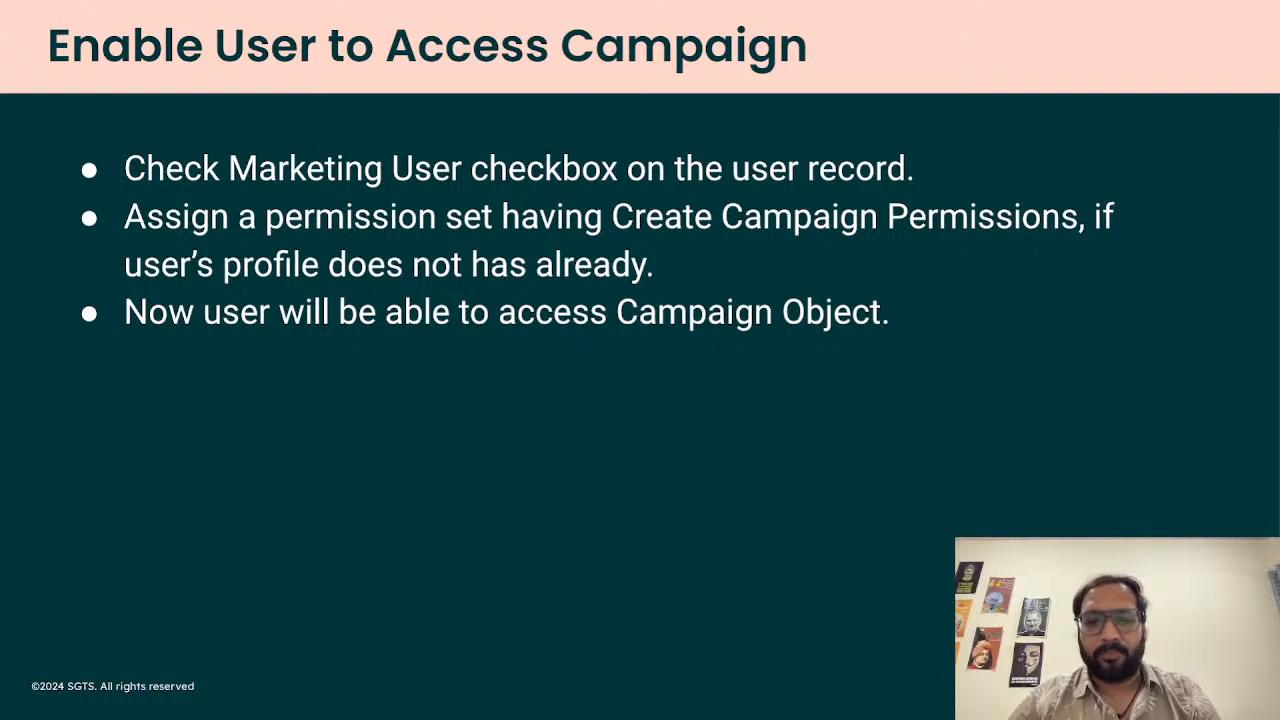
key(Right)
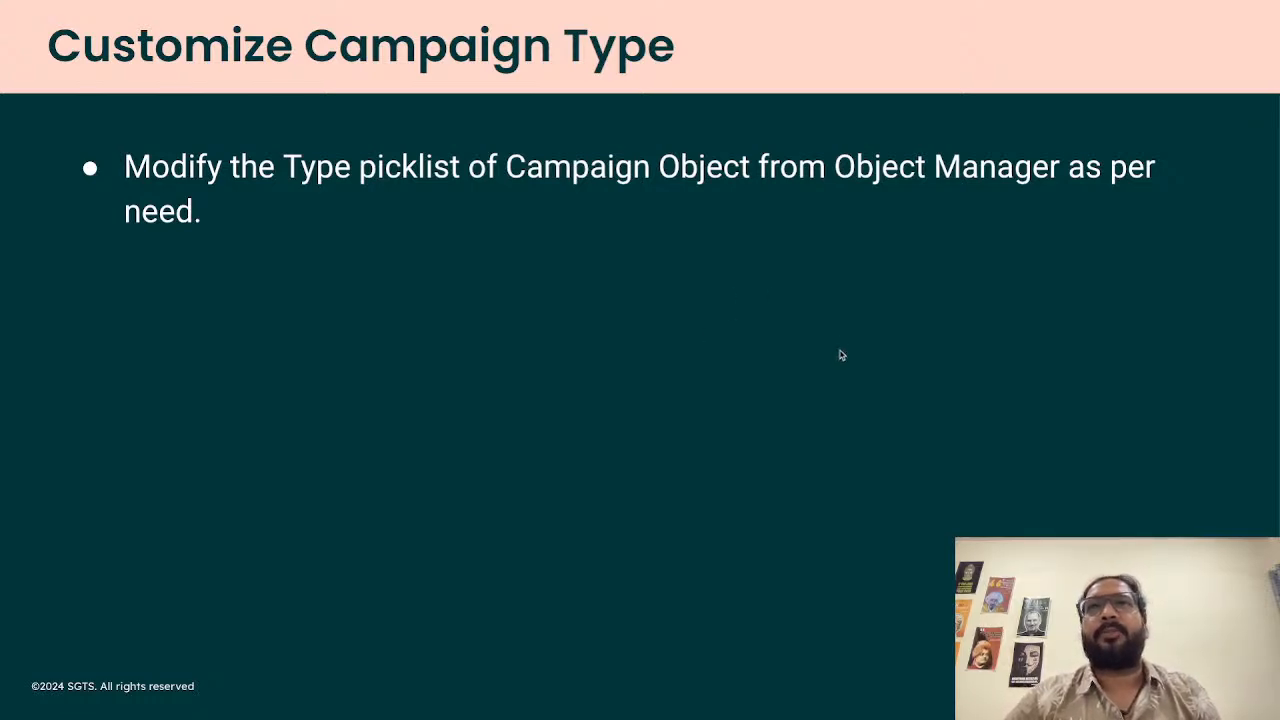
key(alt+Tab)
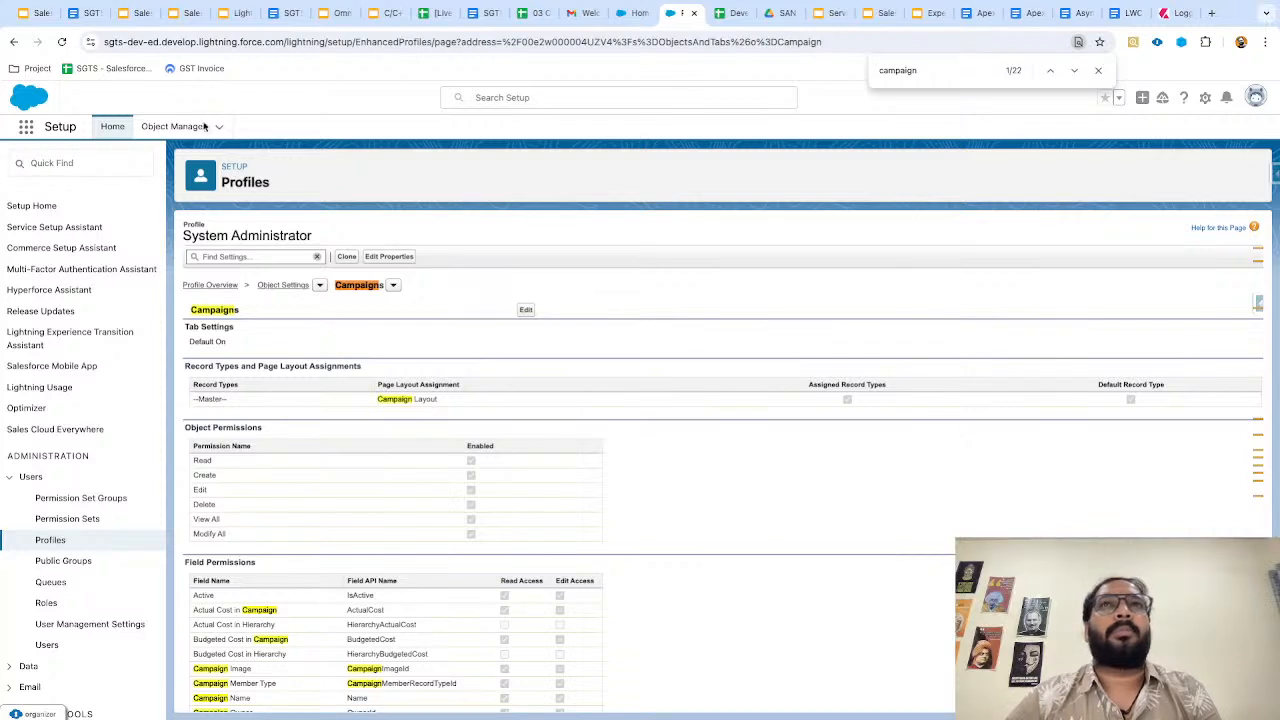
Open the Sales app in a new browser tab from the App Launcher.
click(26, 127)
text(sales)
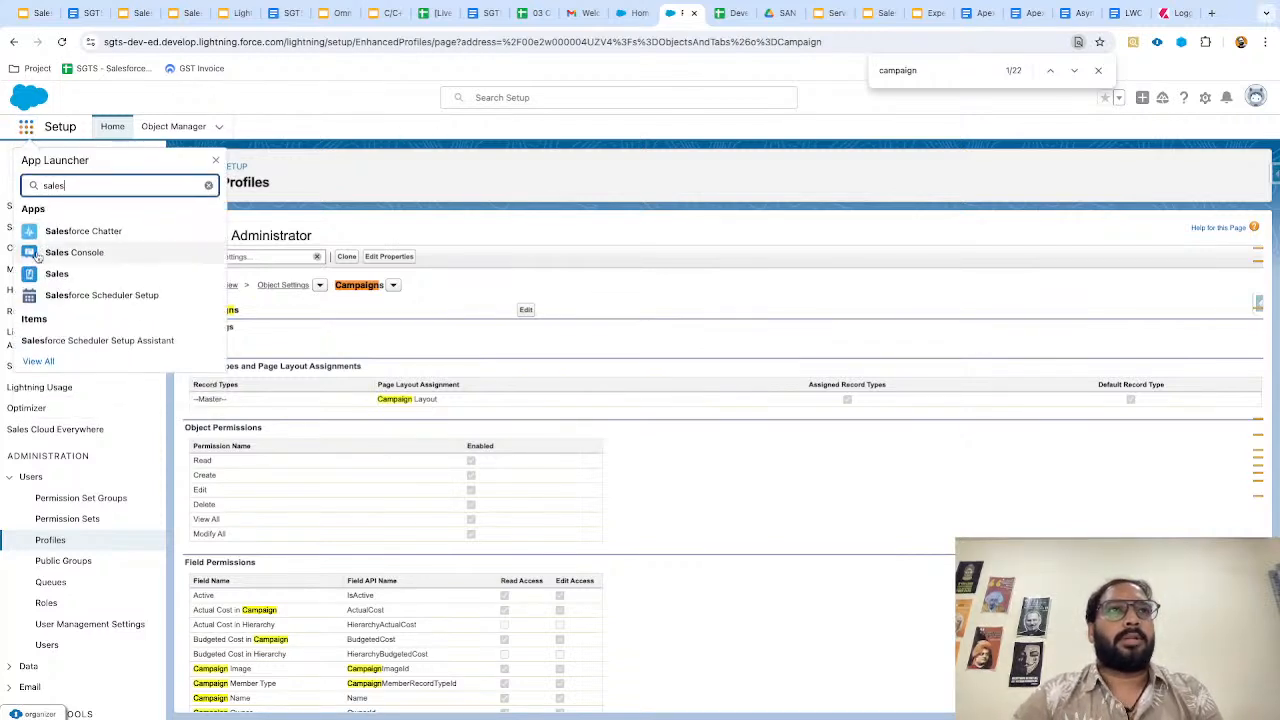
right_click(54, 273)
click(100, 277)
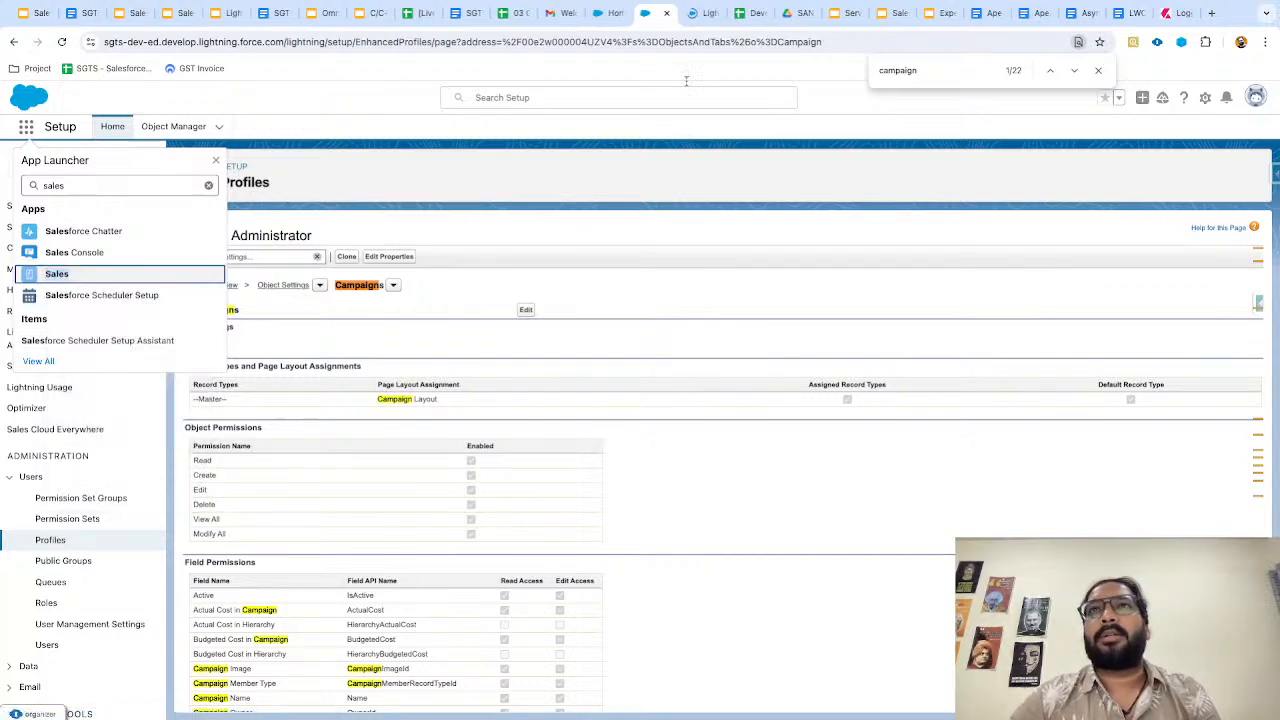
Show the SGTS Email campaign's Details in the Sales tab.
click(694, 13)
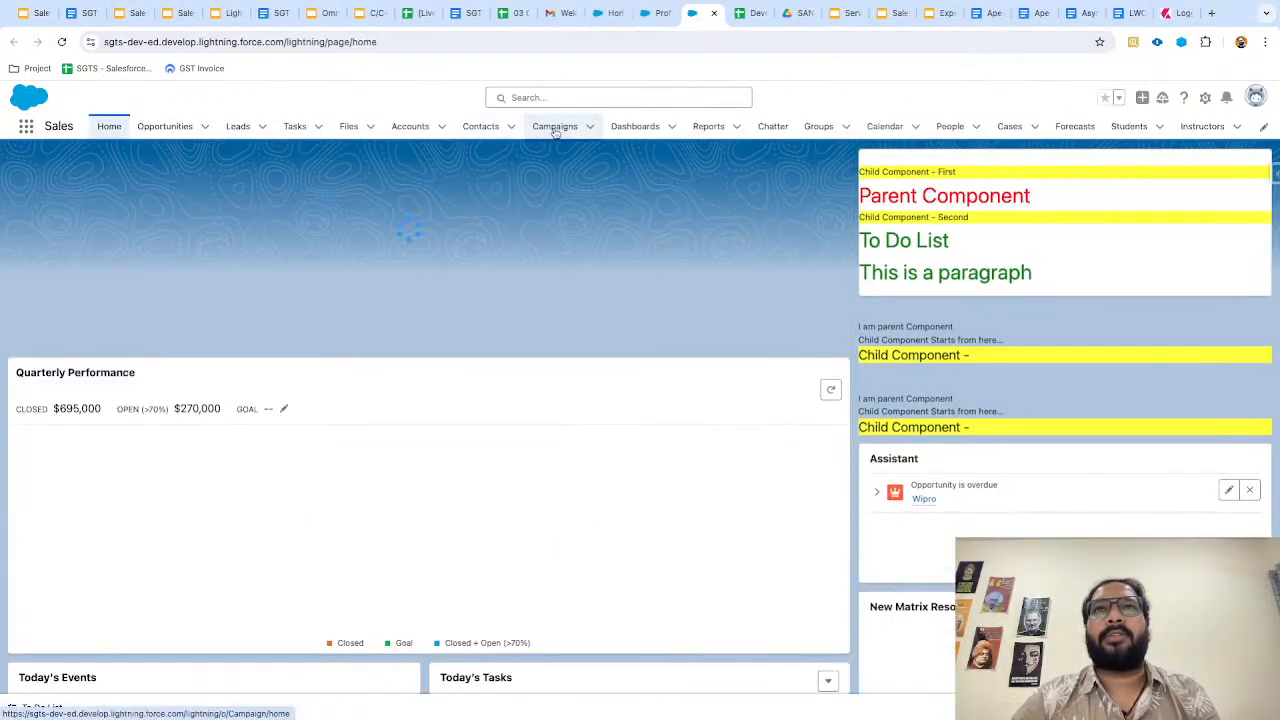
click(554, 127)
click(105, 253)
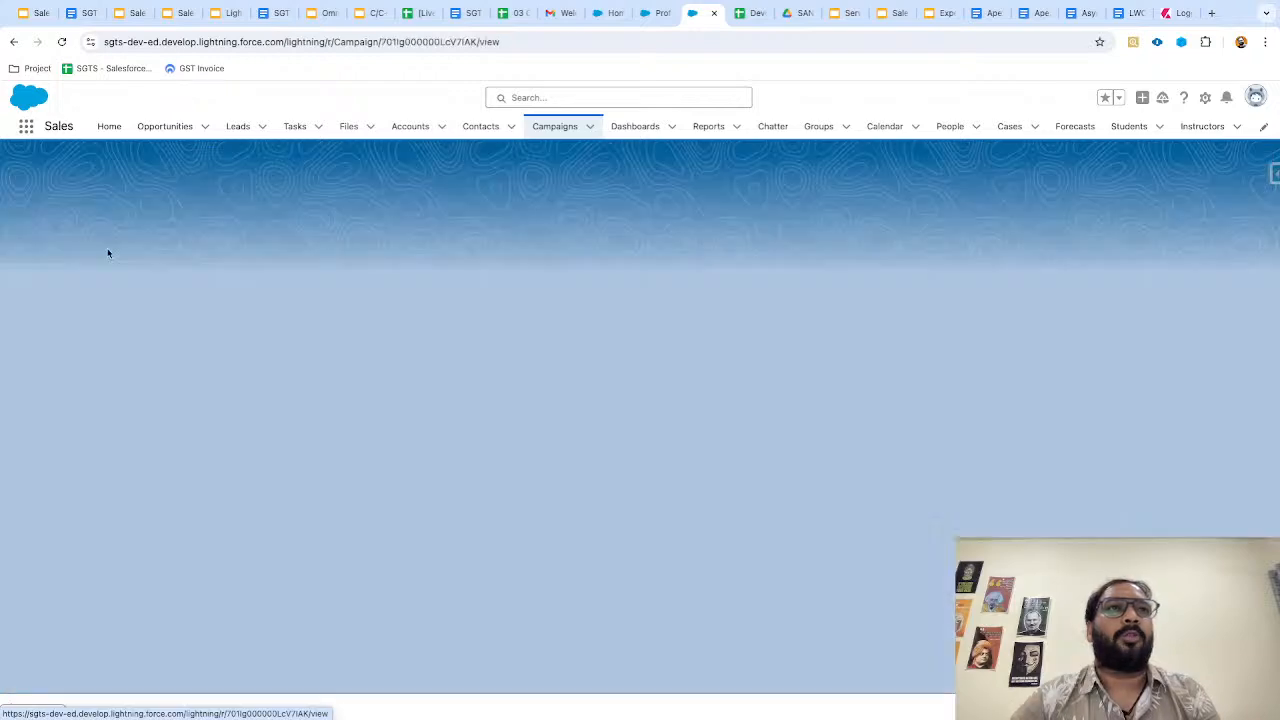
click(124, 273)
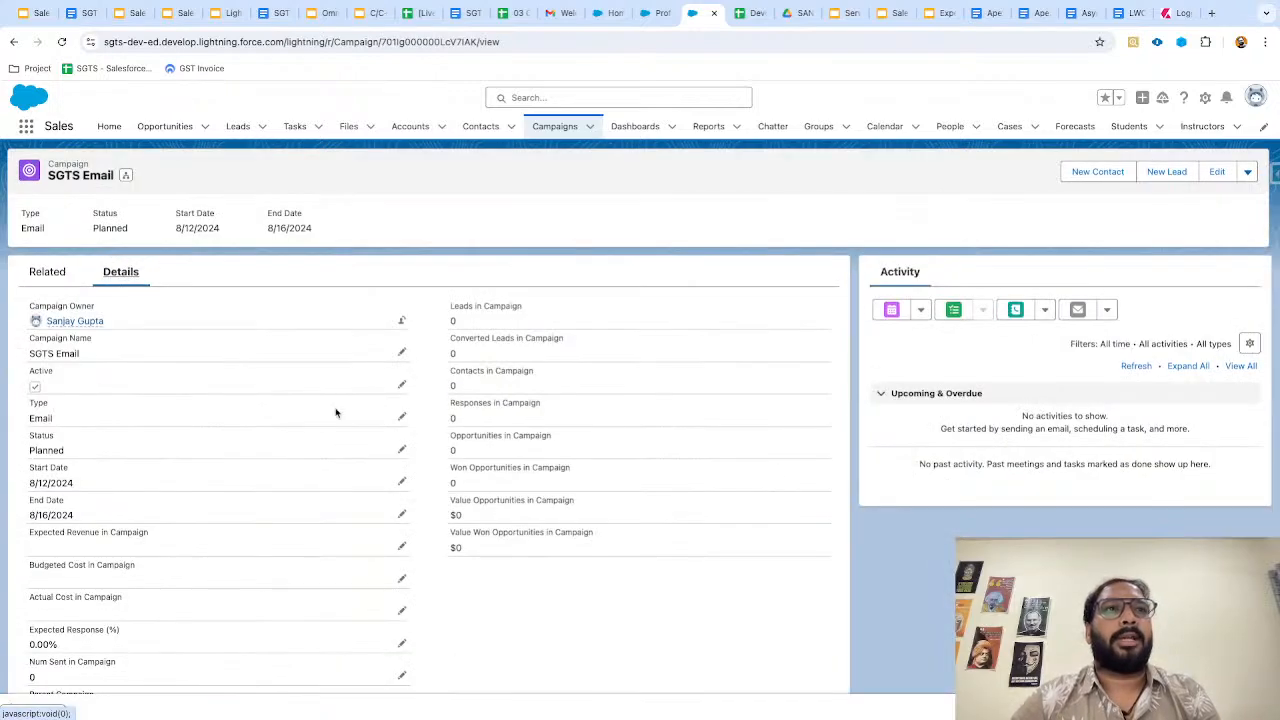
Browse the campaign Type picklist values, leave Type as Email, and return to Setup.
click(401, 416)
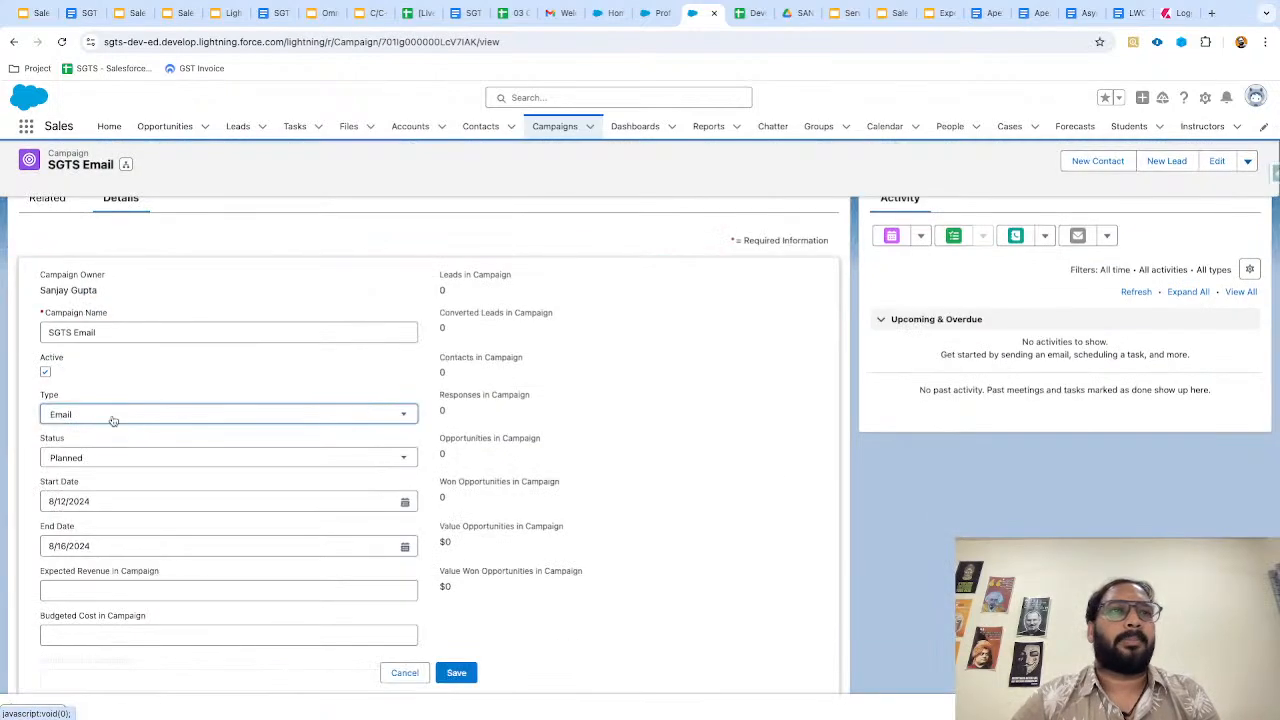
click(114, 416)
scroll(114, 500, down, 3)
scroll(123, 474, up, 5)
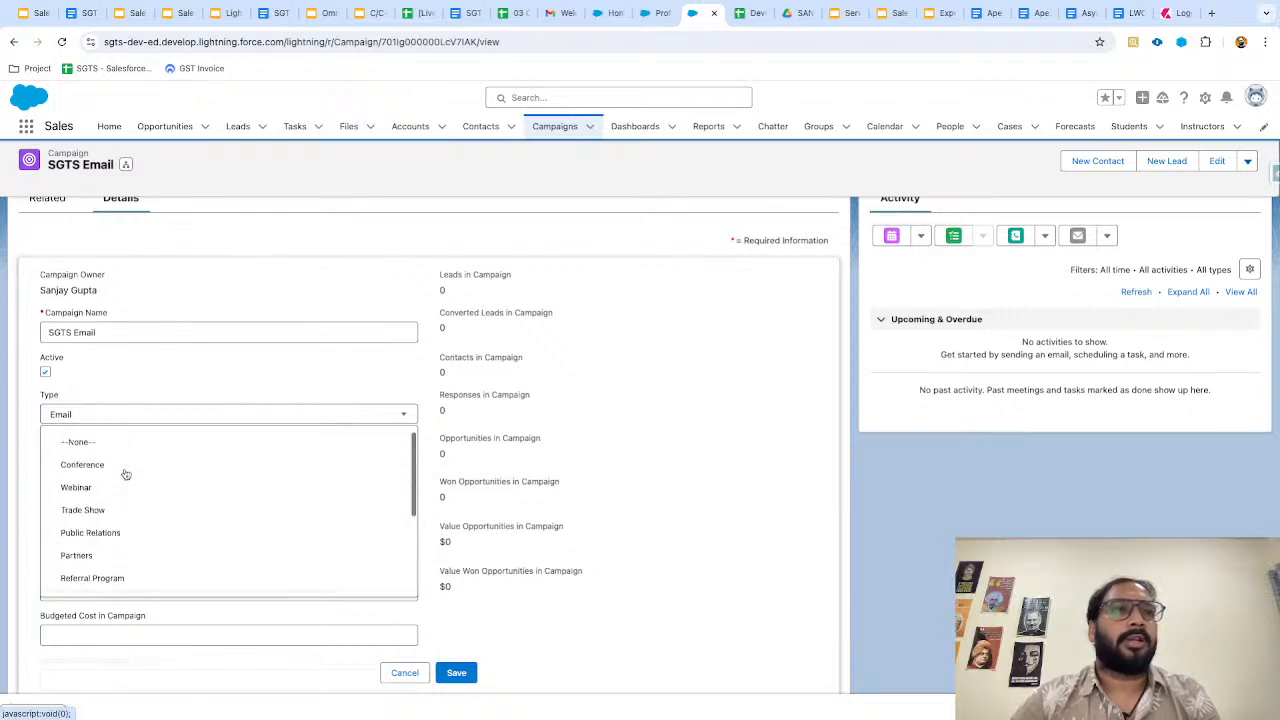
scroll(131, 526, down, 5)
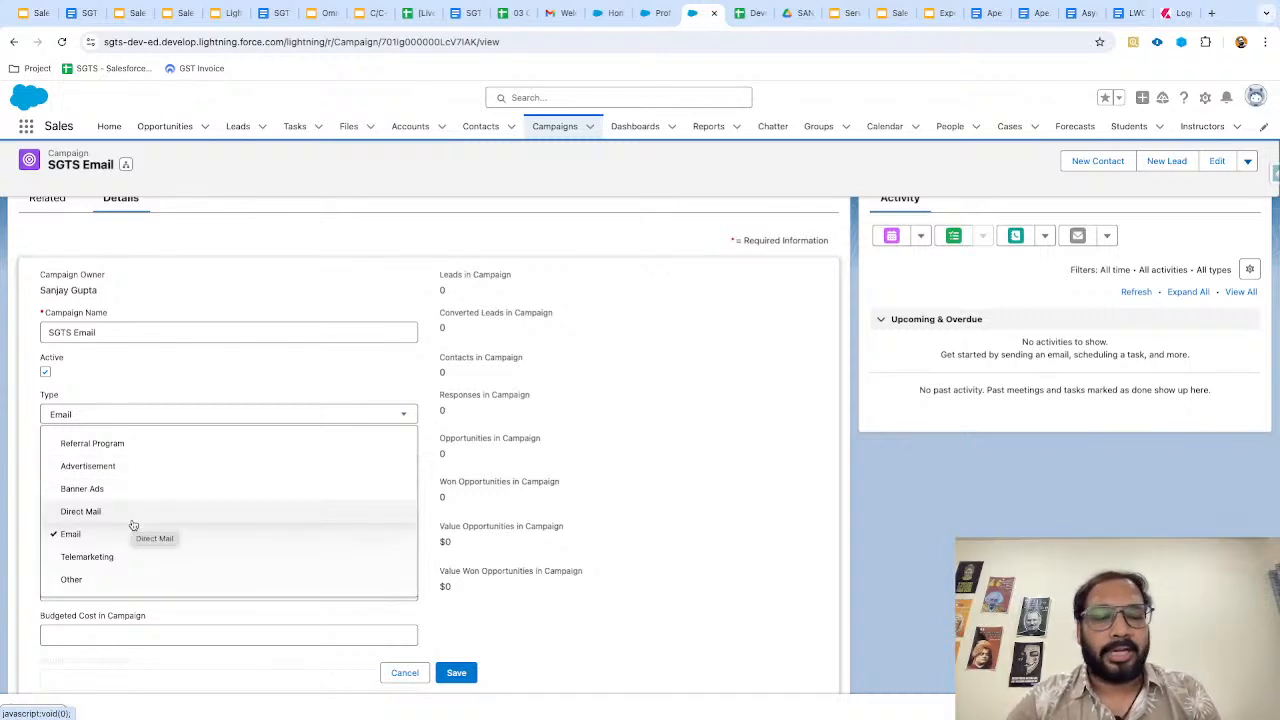
click(629, 437)
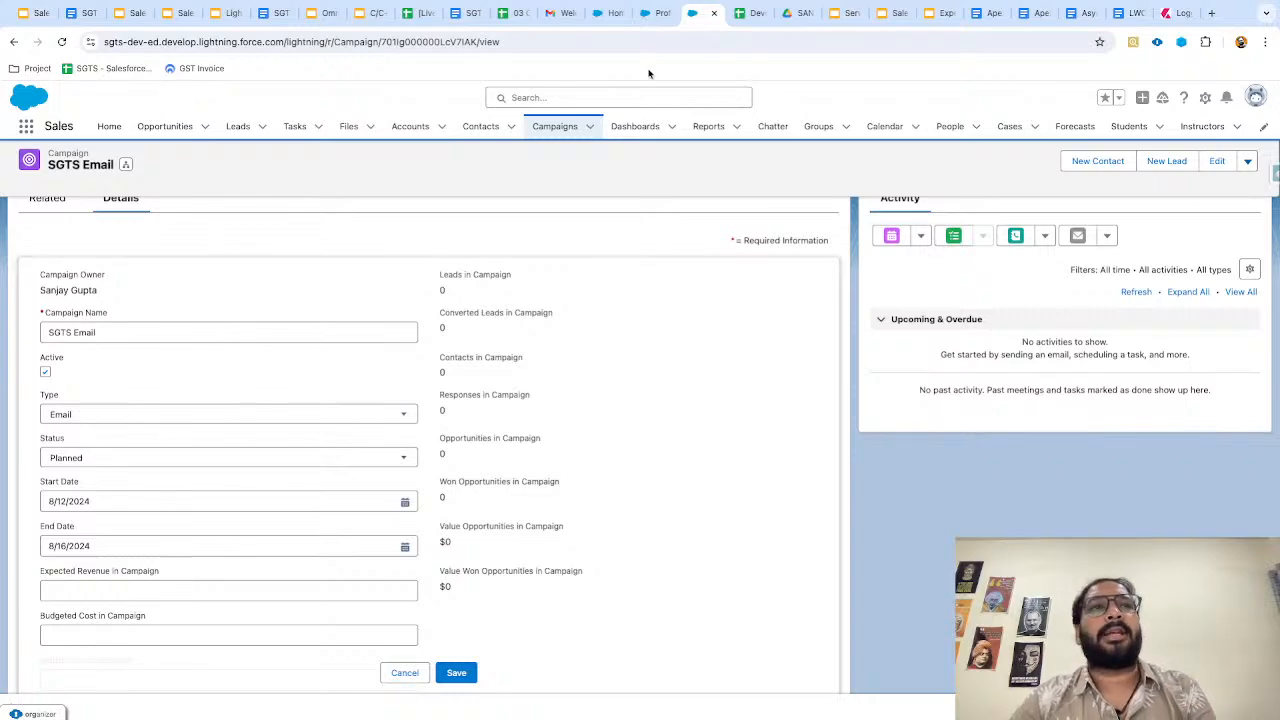
click(642, 14)
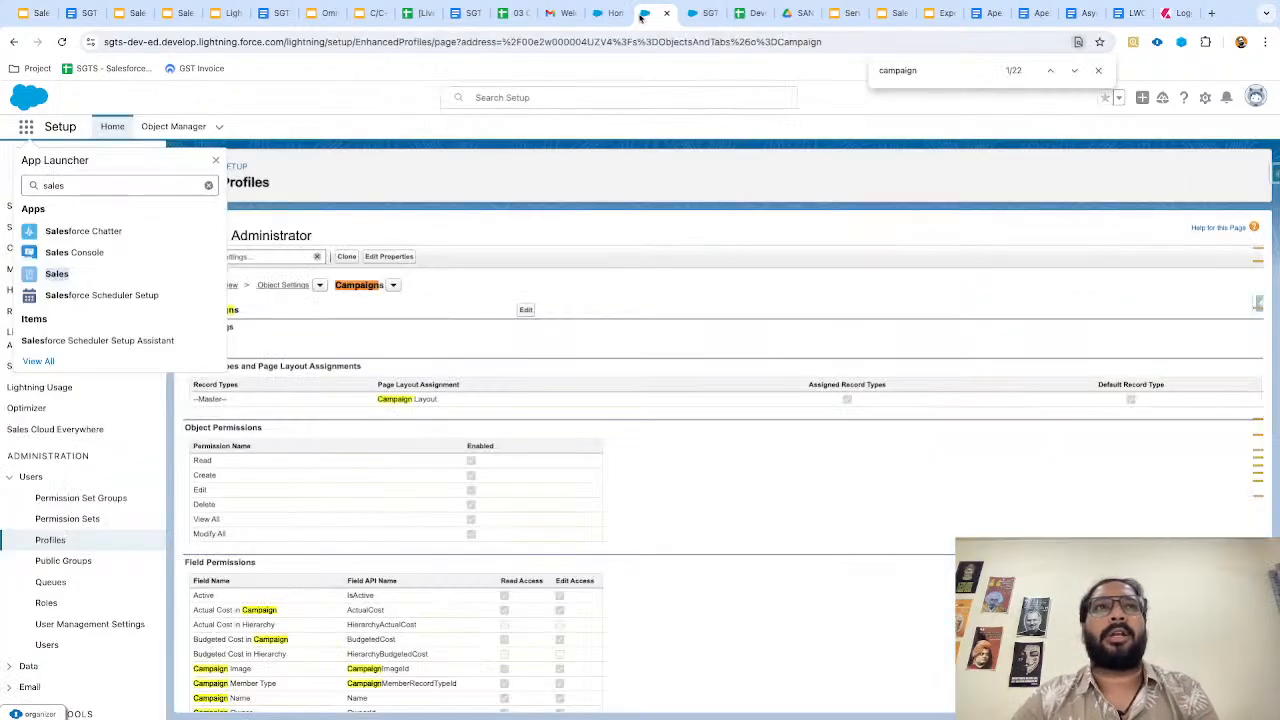
Open the Campaign object's Fields & Relationships in Object Manager.
click(178, 127)
click(1000, 171)
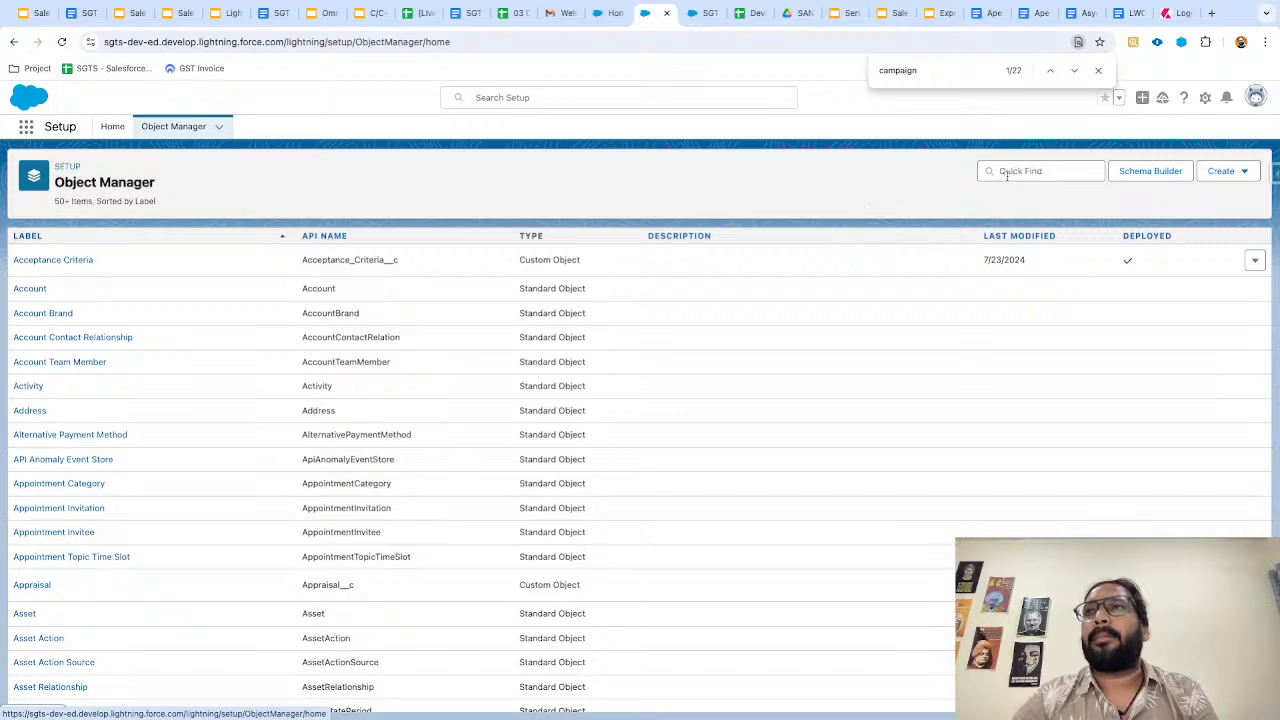
text(campaign)
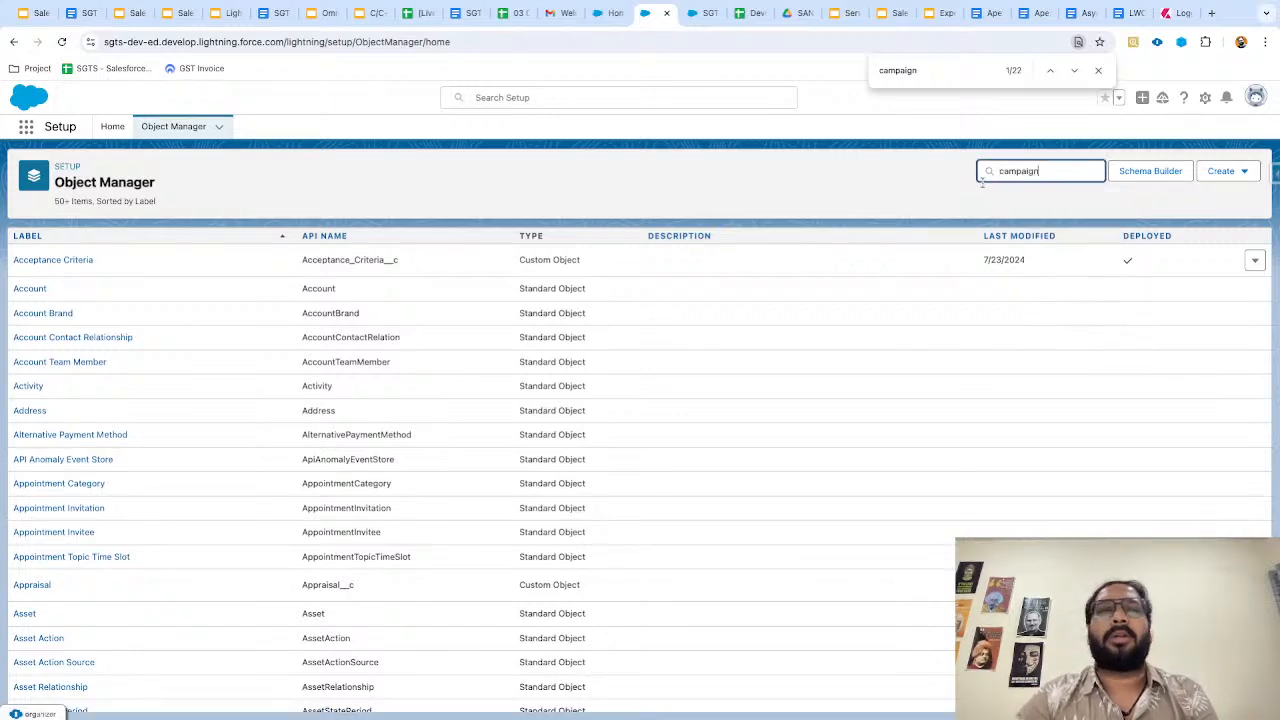
click(36, 257)
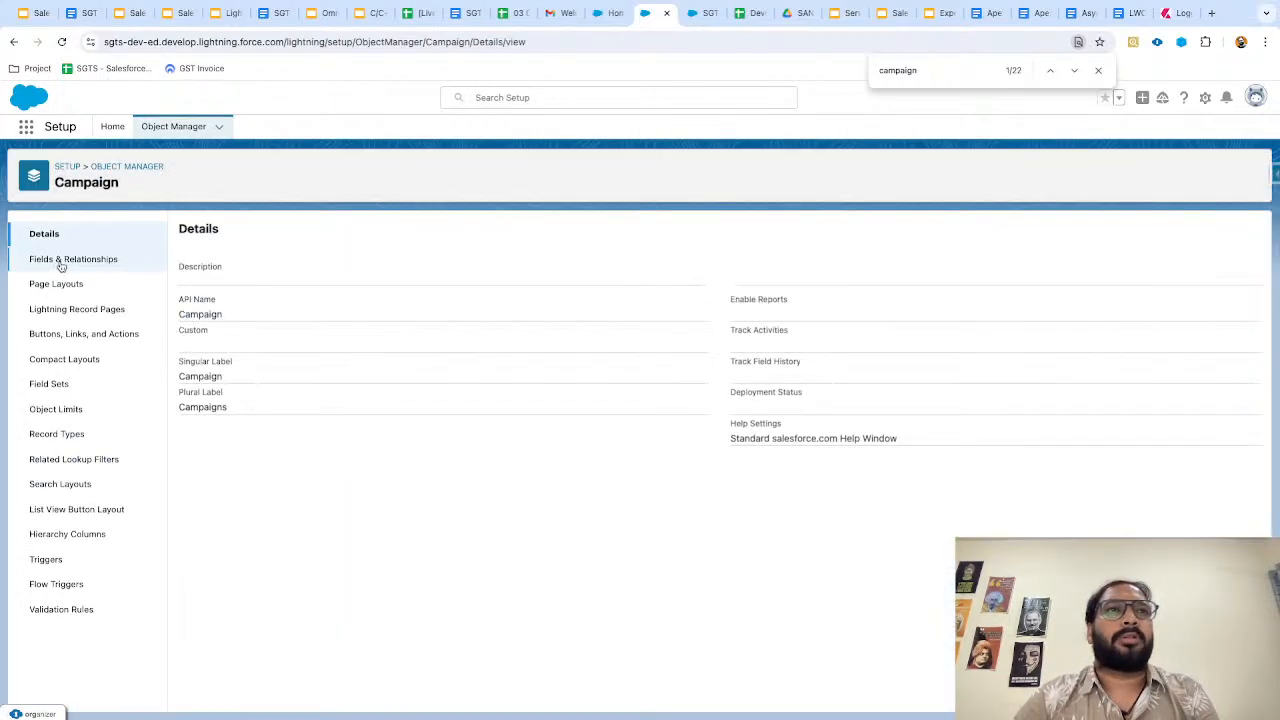
click(60, 258)
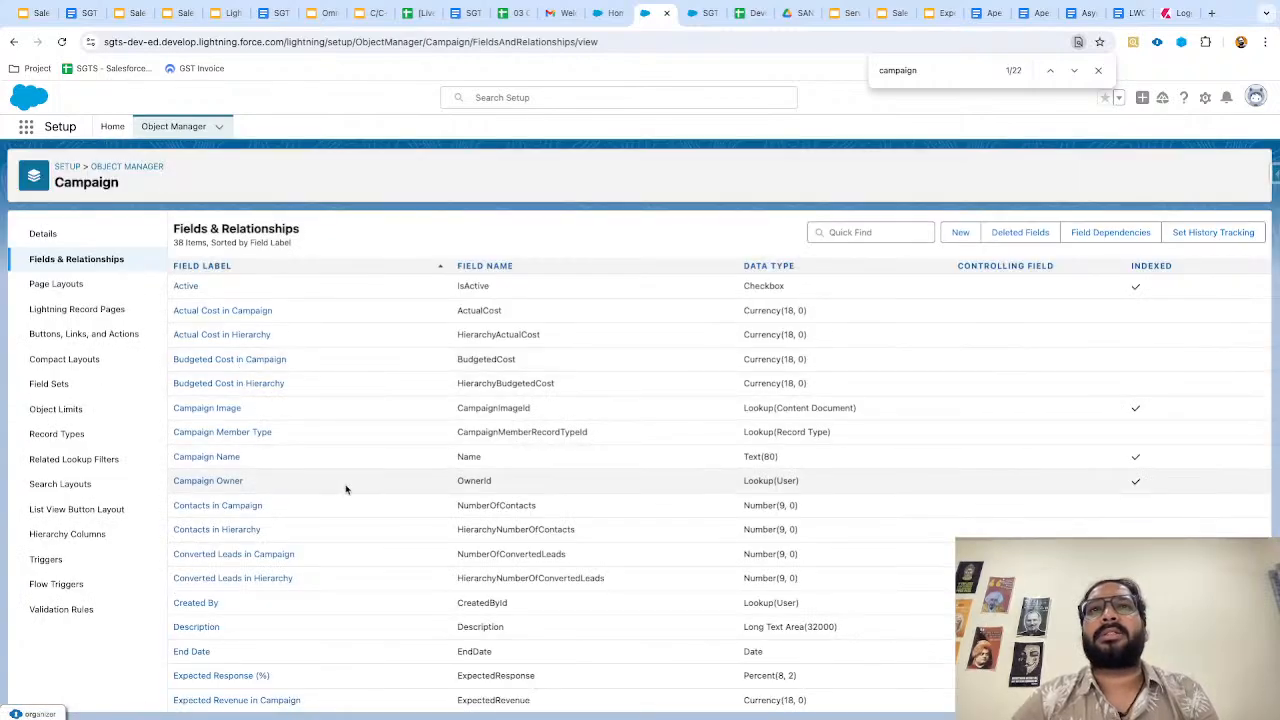
Open the Type field's details and scroll to its picklist values.
scroll(390, 510, down, 2)
scroll(403, 516, down, 5)
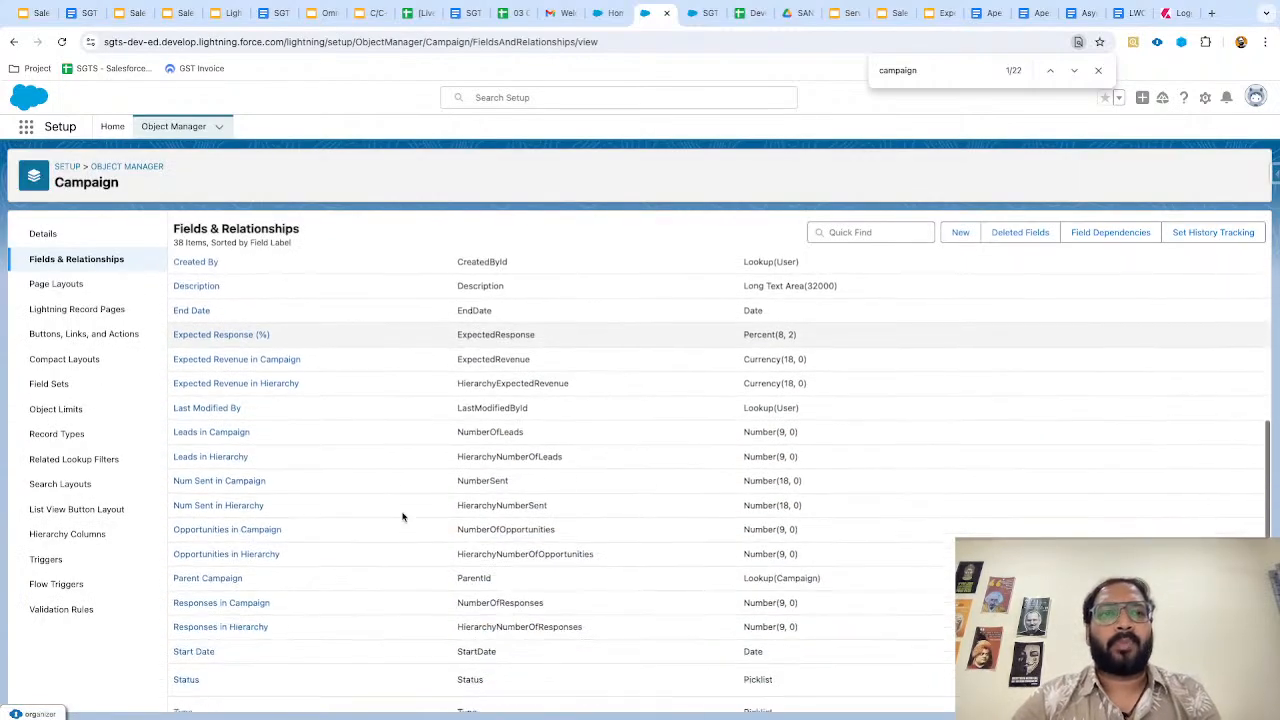
scroll(388, 523, down, 1)
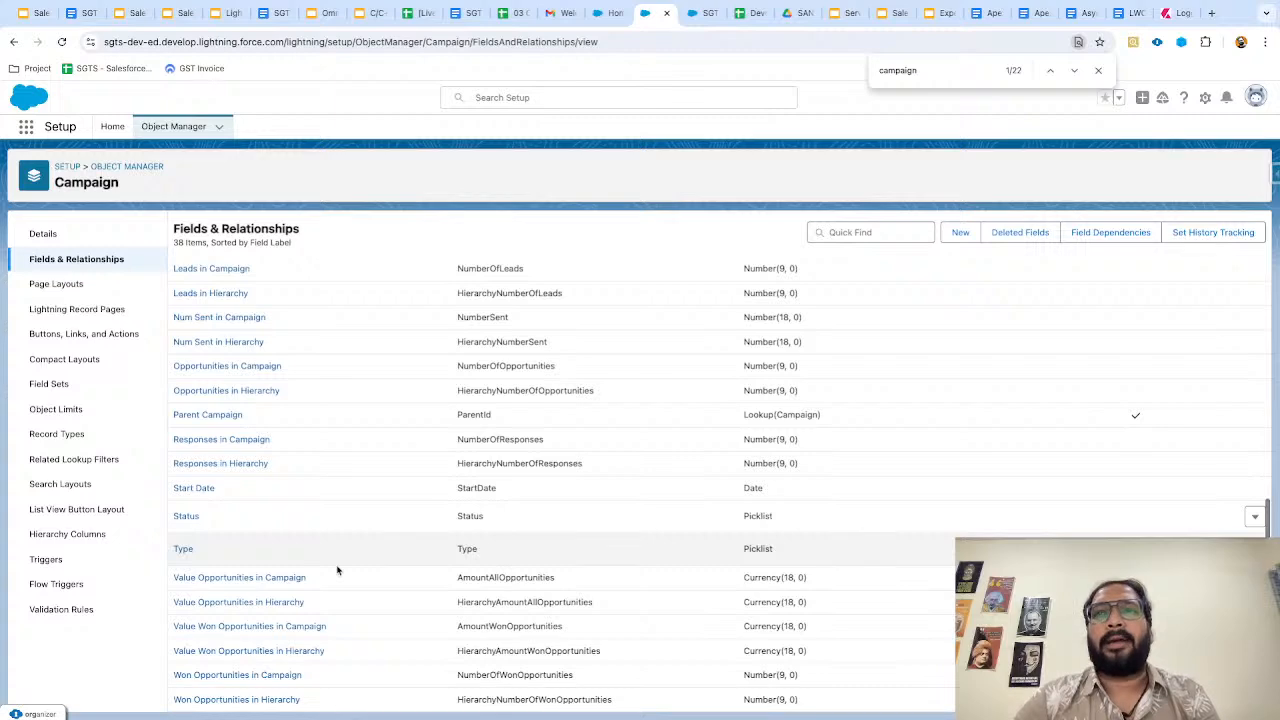
click(181, 548)
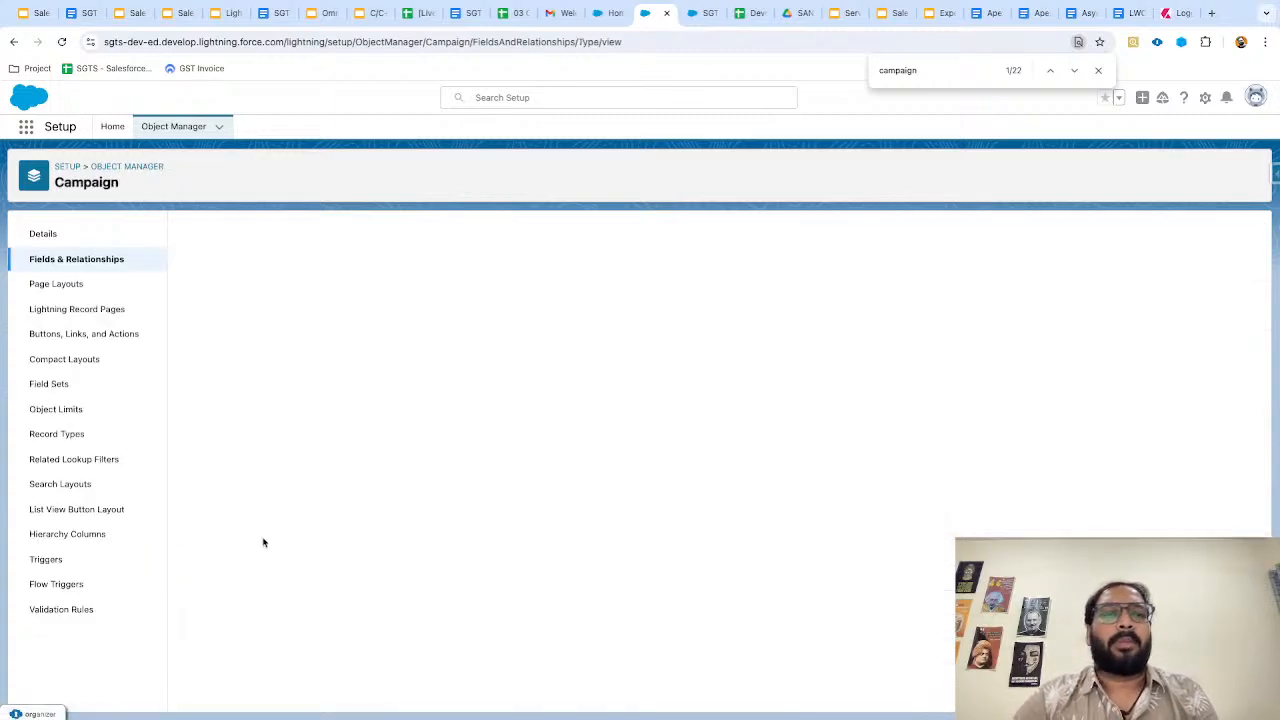
scroll(370, 570, down, 2)
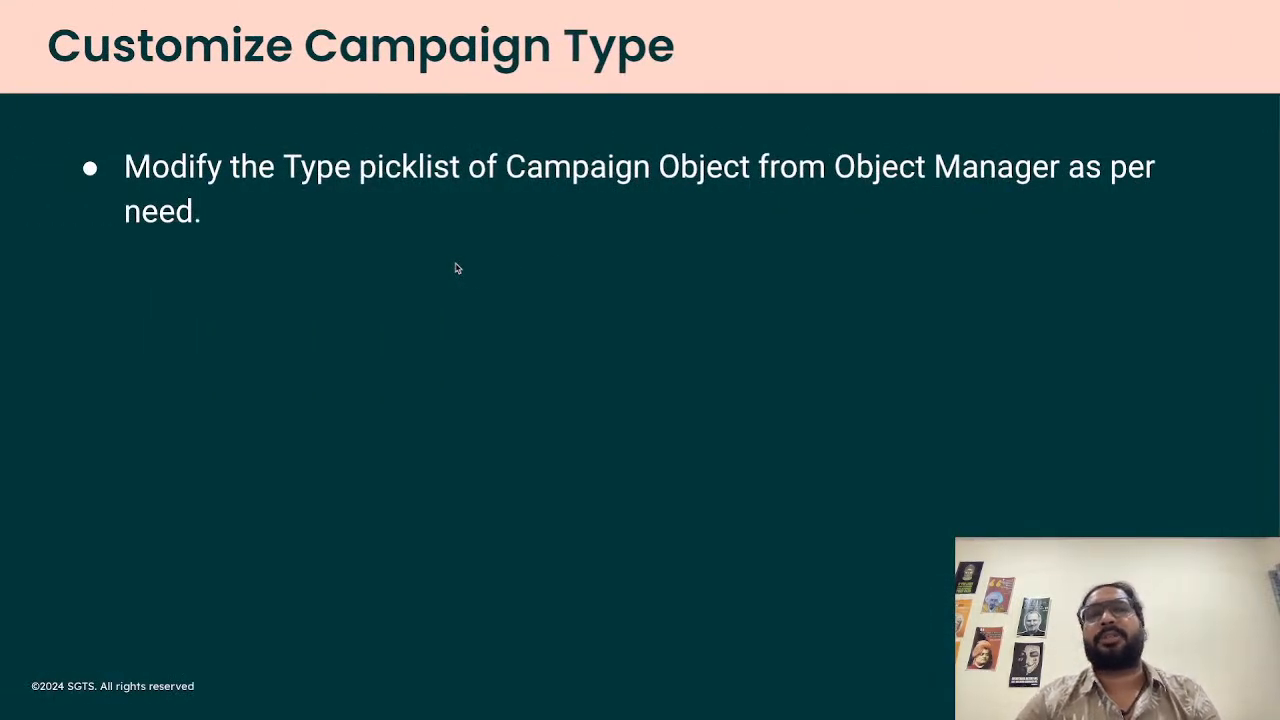
Step back to the Setup Campaign slide, forward to Campaign Hierarchies, then return to Salesforce.
click(457, 268)
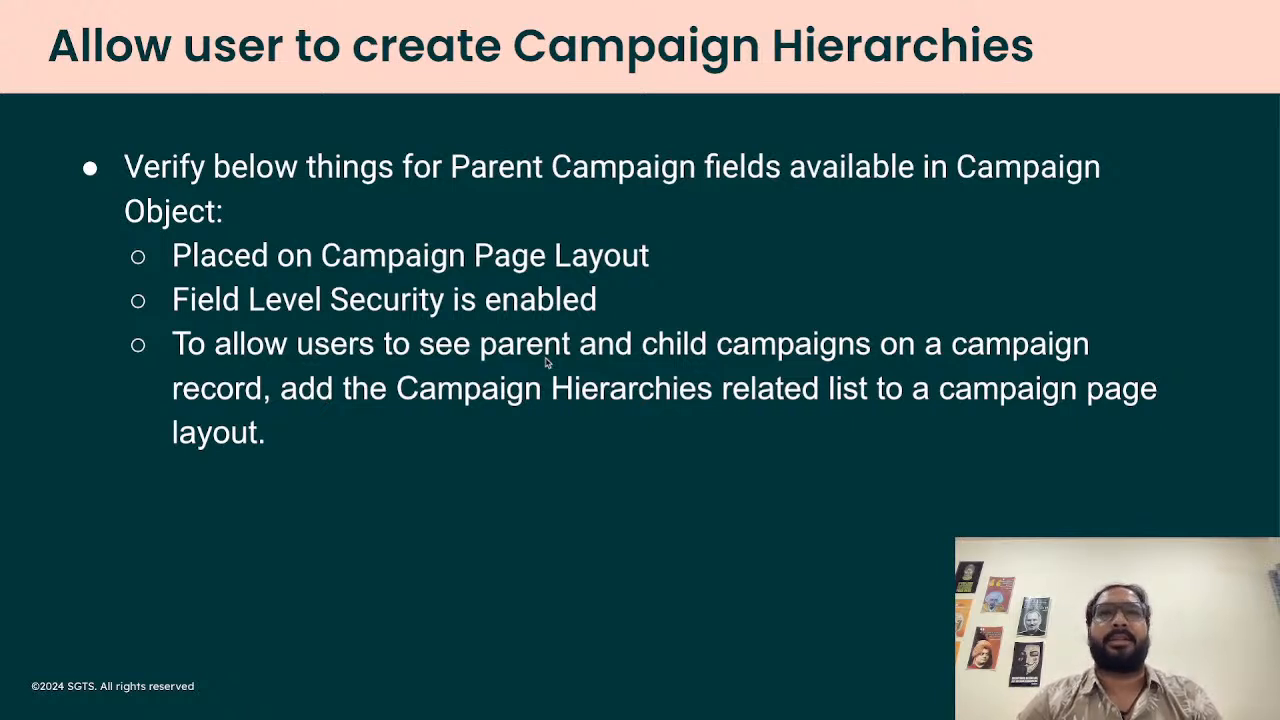
key(Left)
key(Left)
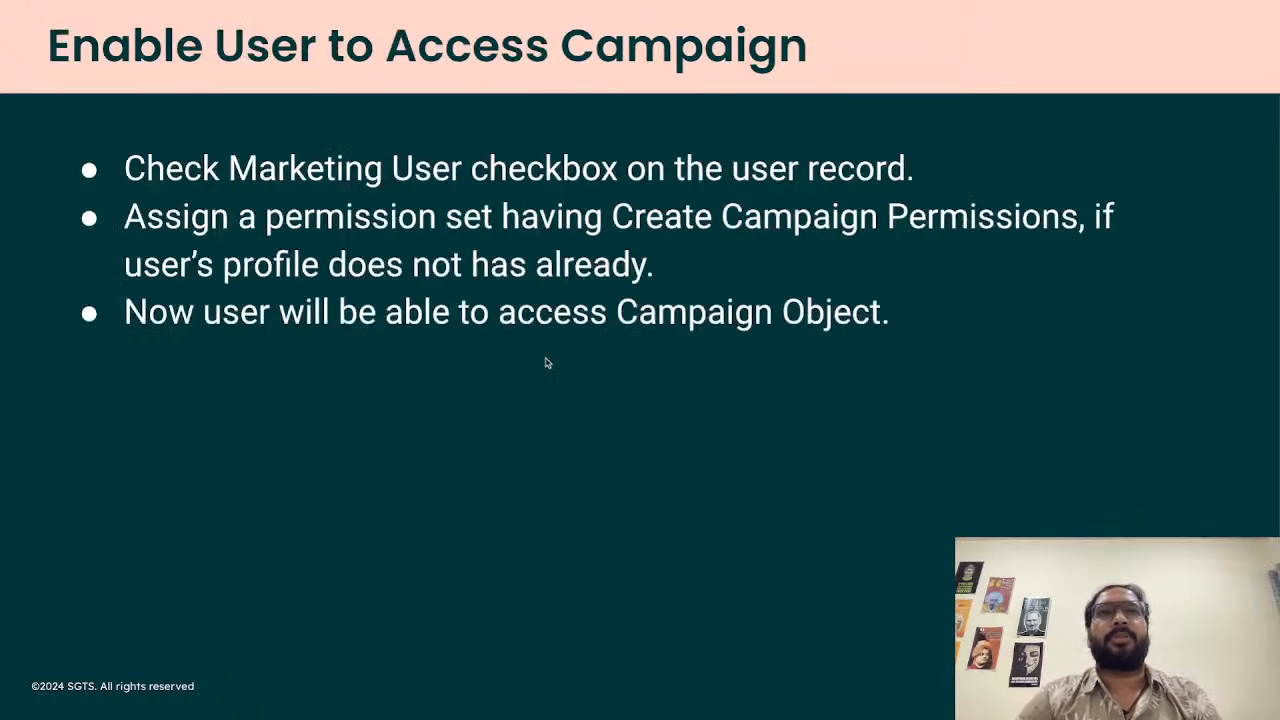
key(Left)
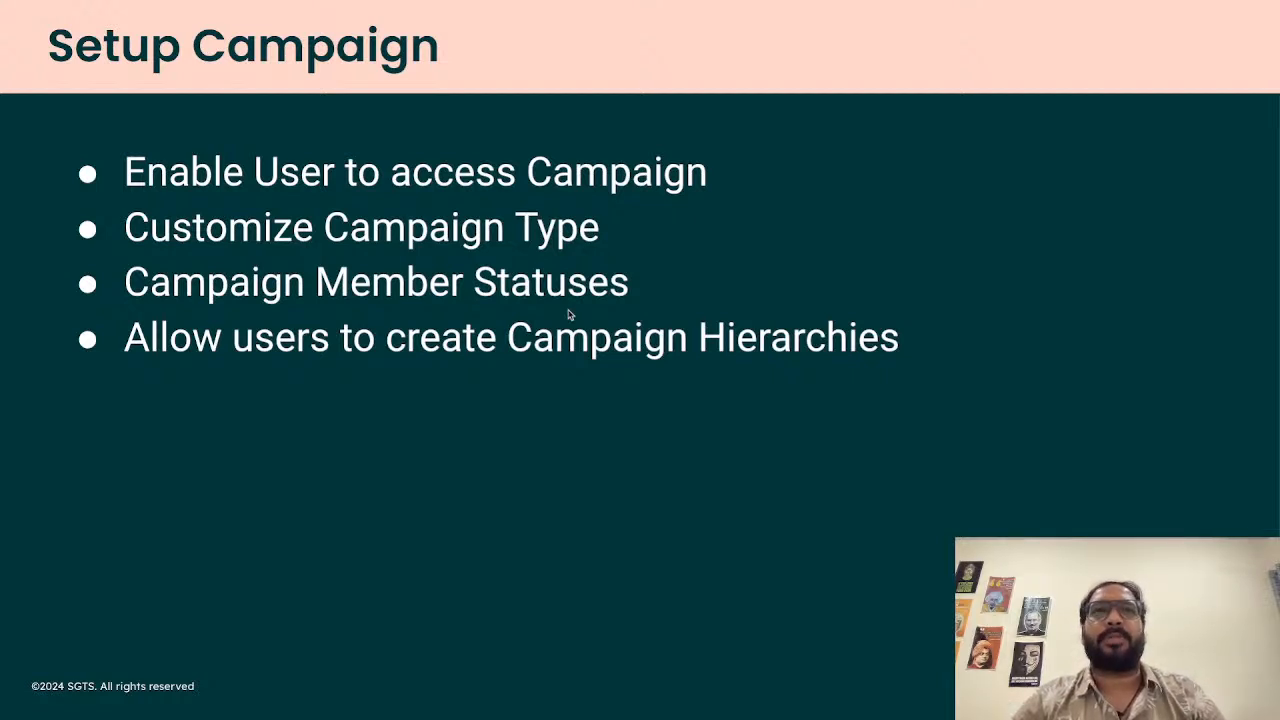
key(Right)
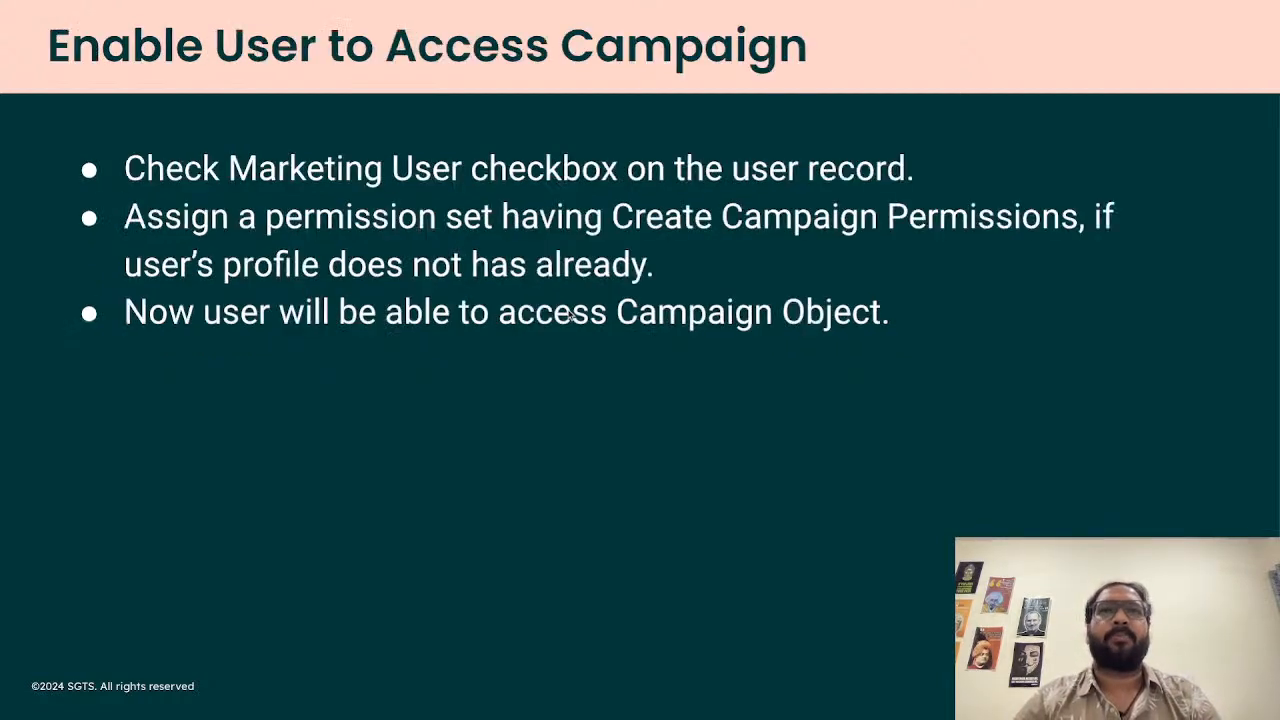
key(Right)
key(Right)
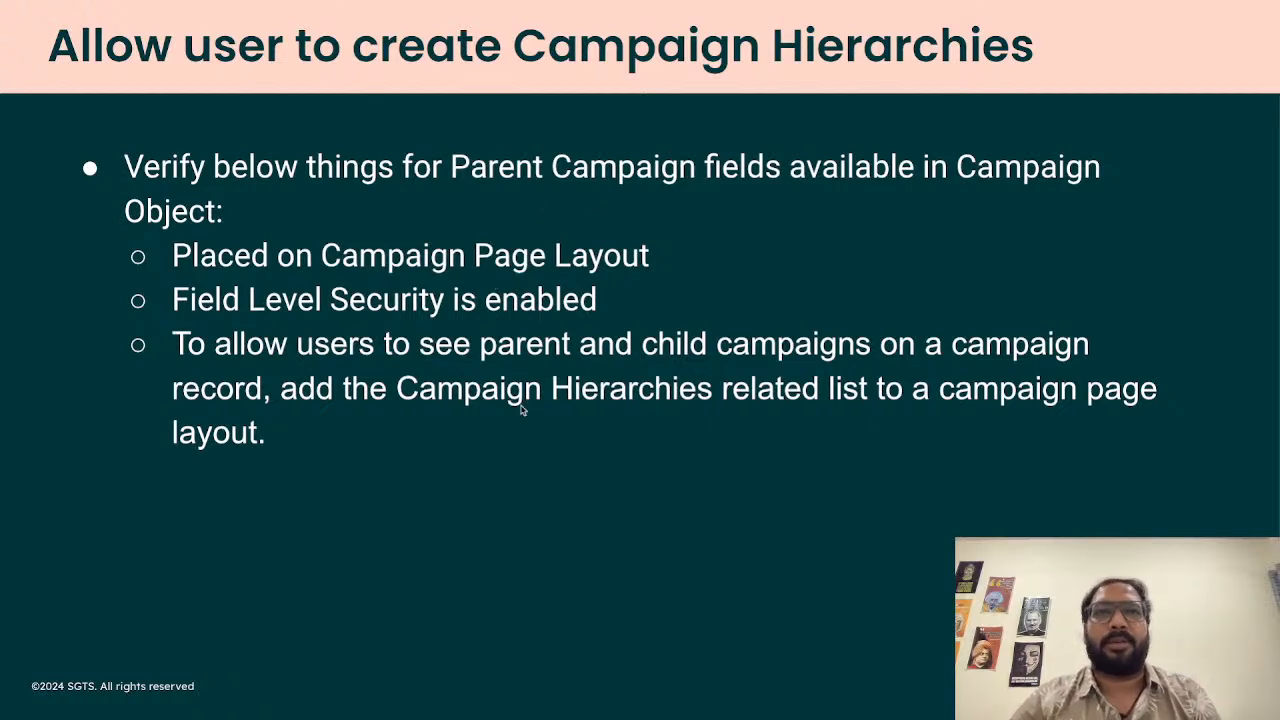
key(ctrl+Right)
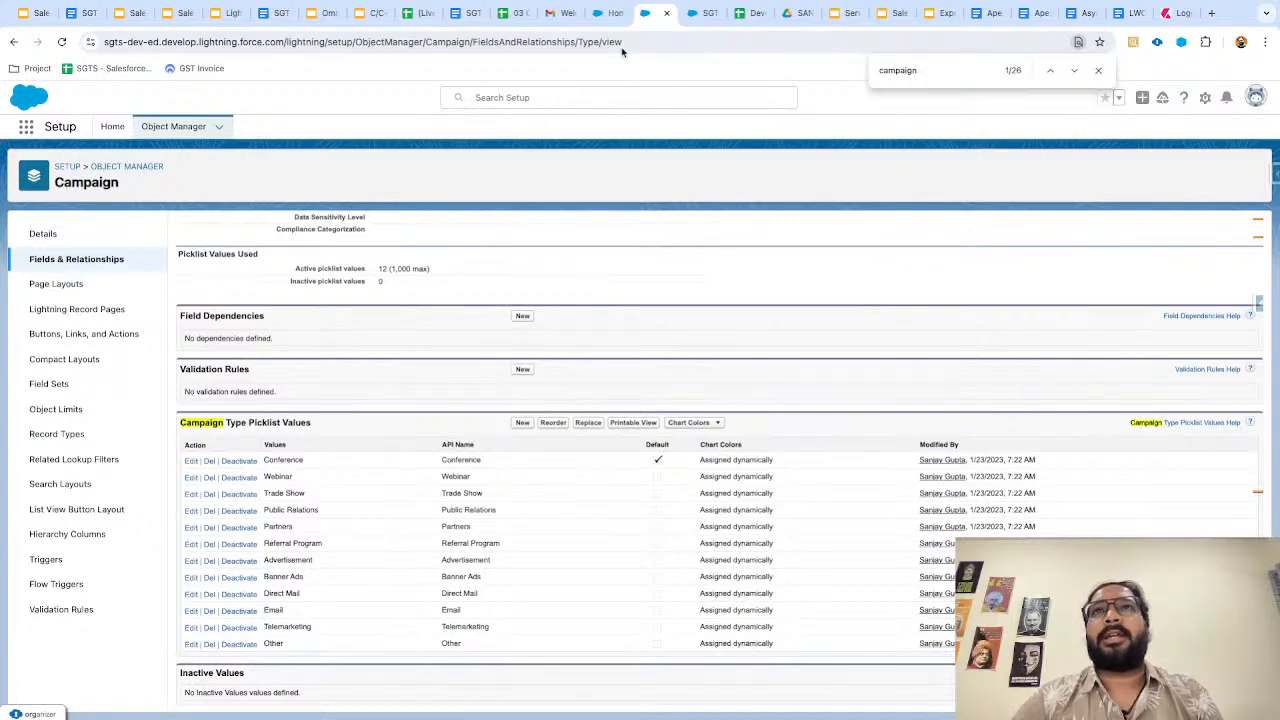
Cancel the unsaved SGTS Email edits and highlight the Parent Campaign label.
click(691, 24)
click(691, 22)
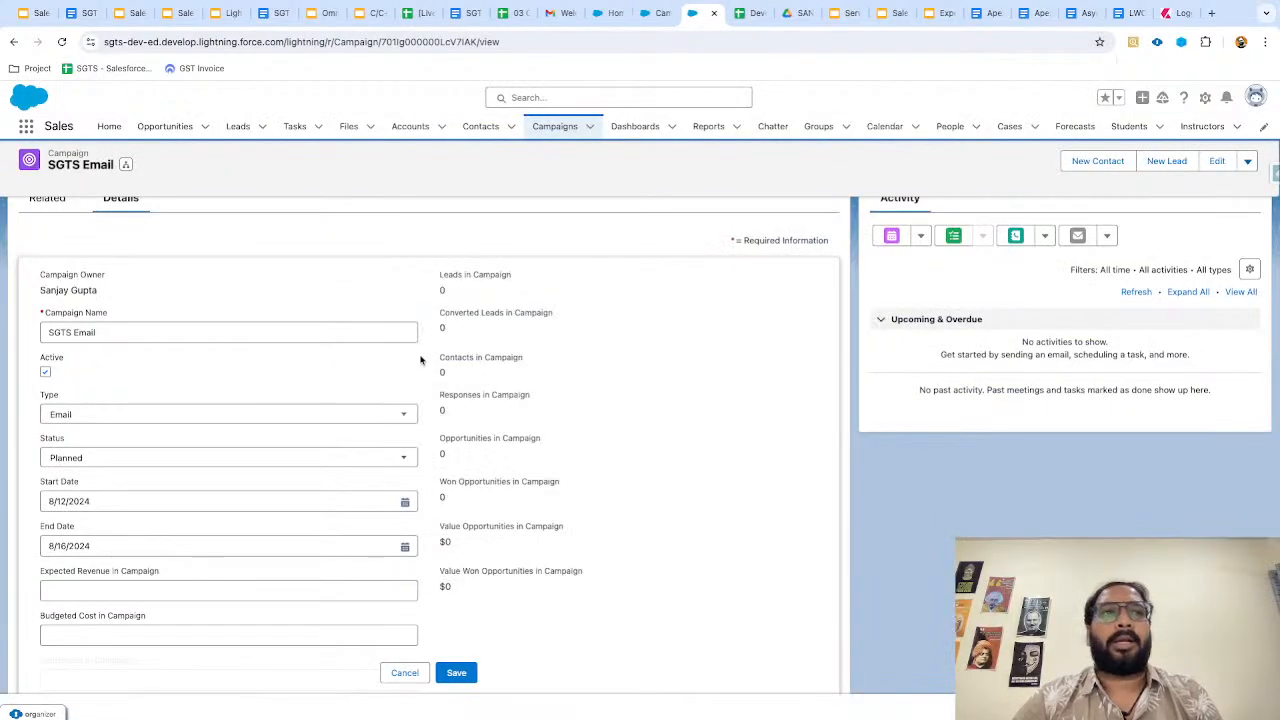
click(404, 672)
scroll(229, 577, down, 3)
drag(29, 508, 126, 509)
click(464, 486)
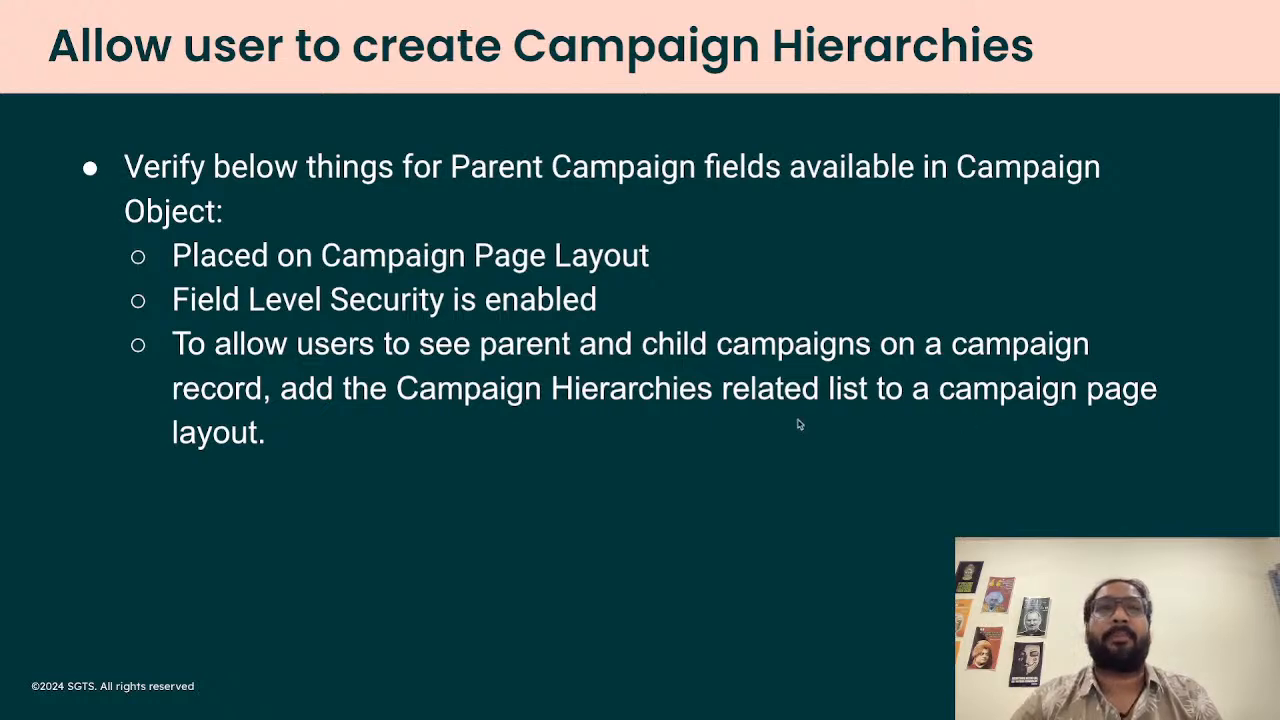
key(ctrl+Right)
scroll(536, 354, up, 3)
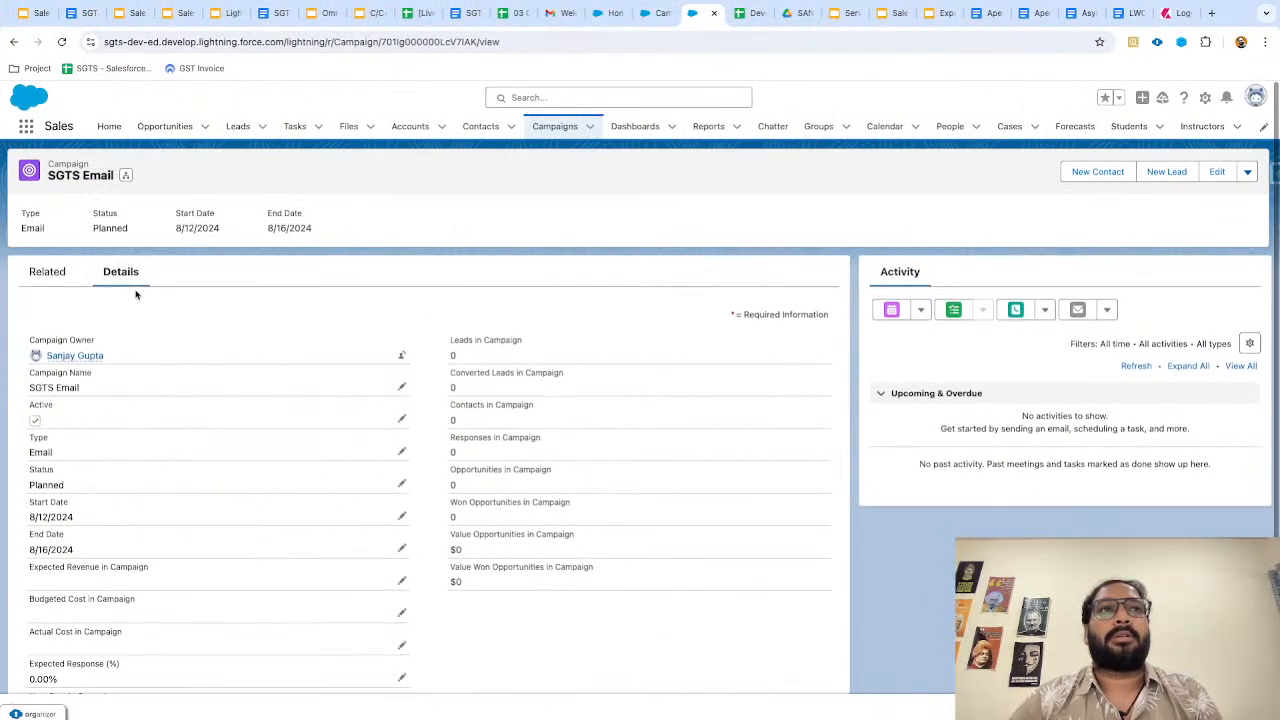
View SGTS Email's related lists, including Campaign Hierarchy, then go back to its details.
click(47, 273)
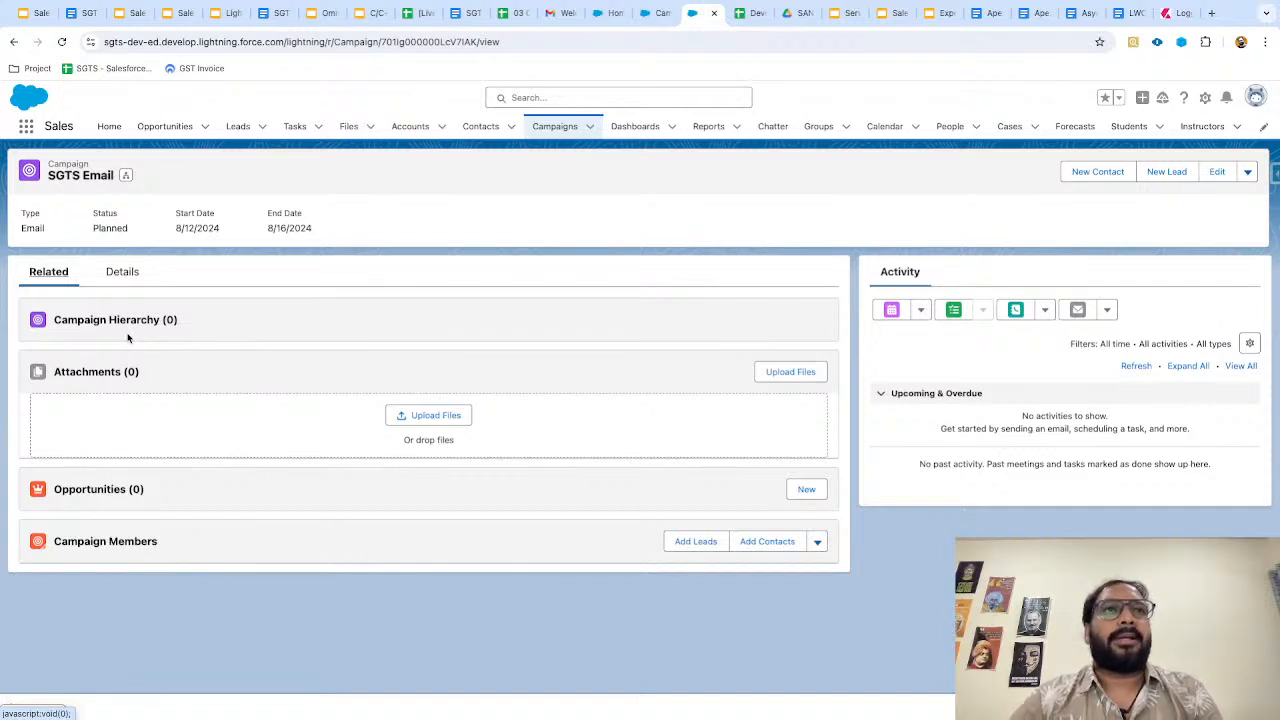
click(121, 272)
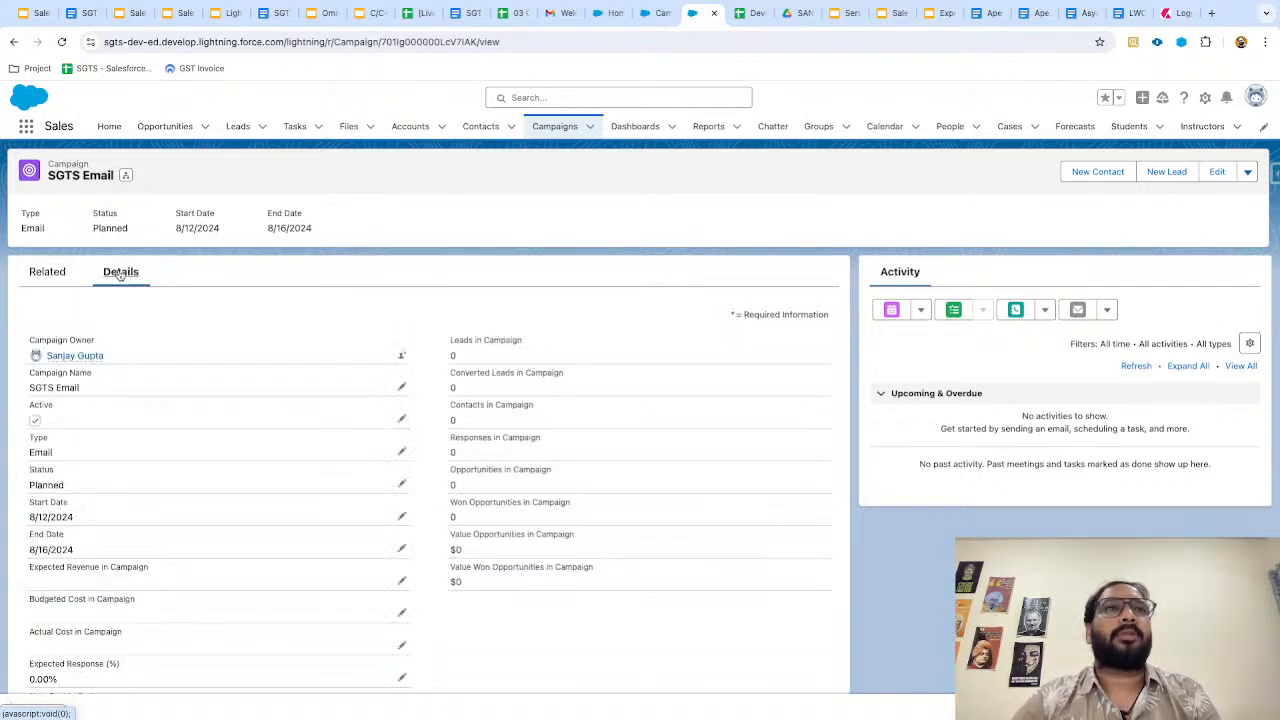
scroll(91, 163, up, 5)
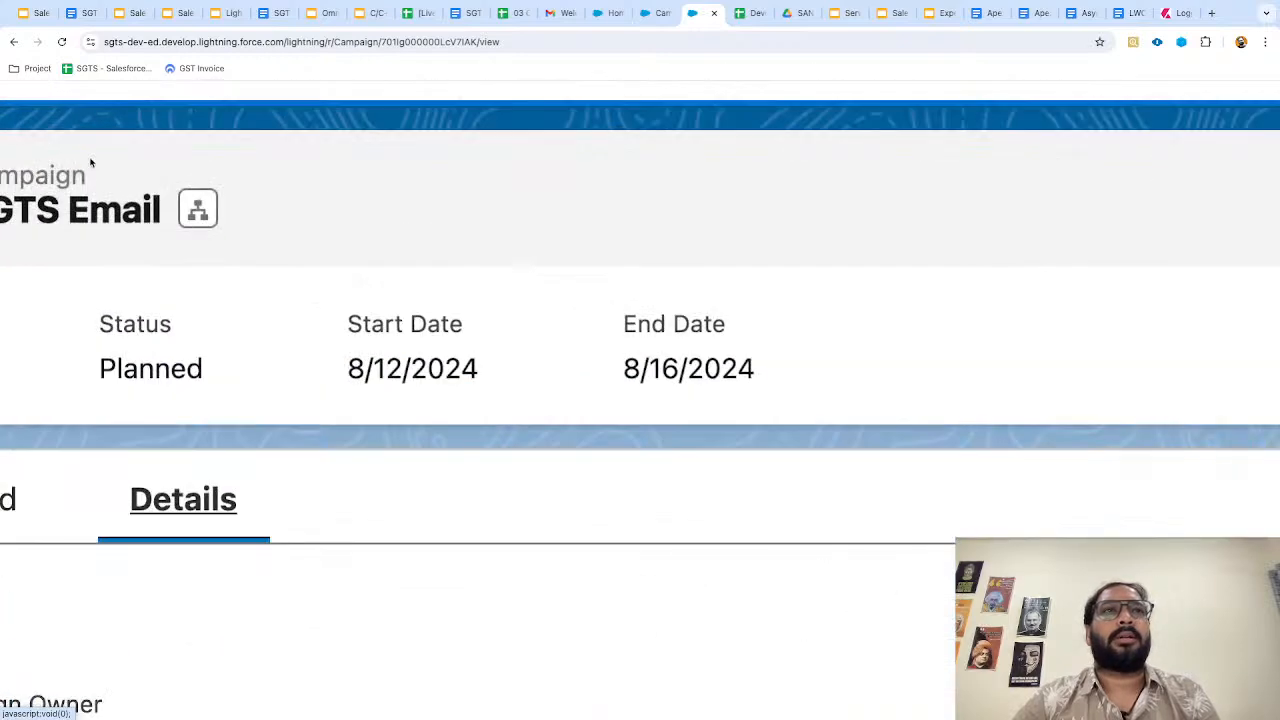
scroll(91, 163, left, 4)
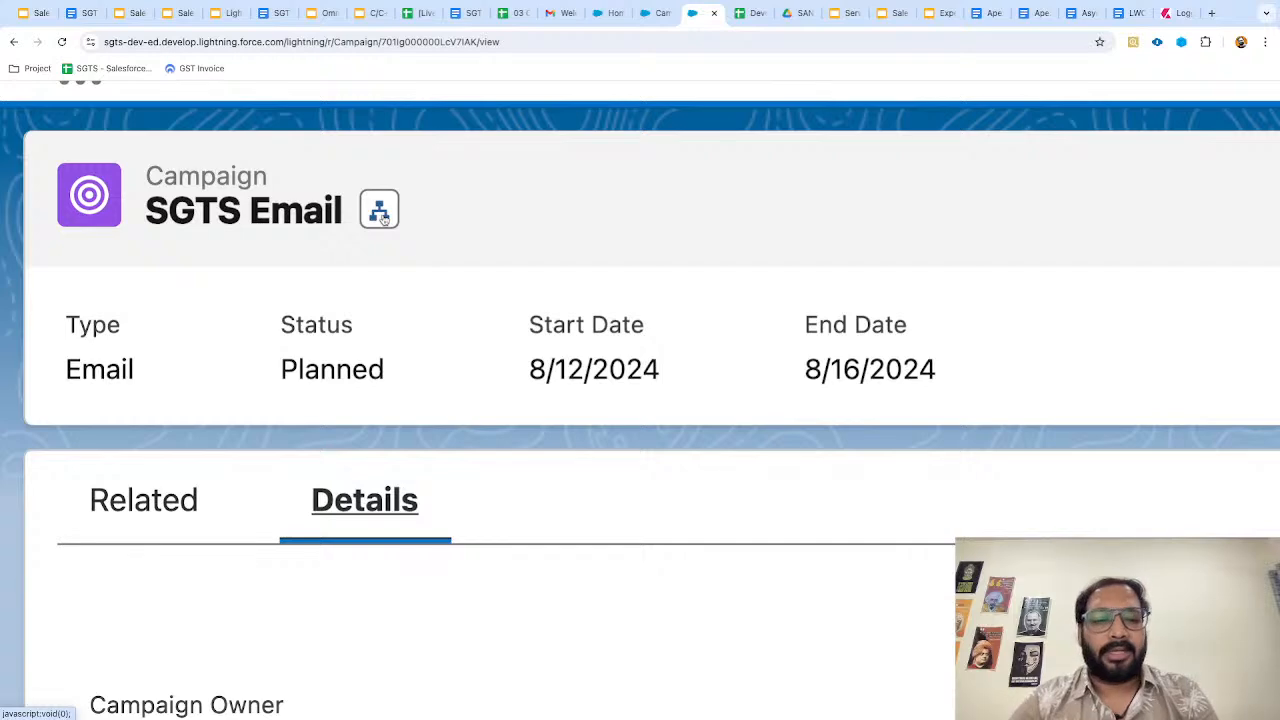
scroll(381, 218, down, 5)
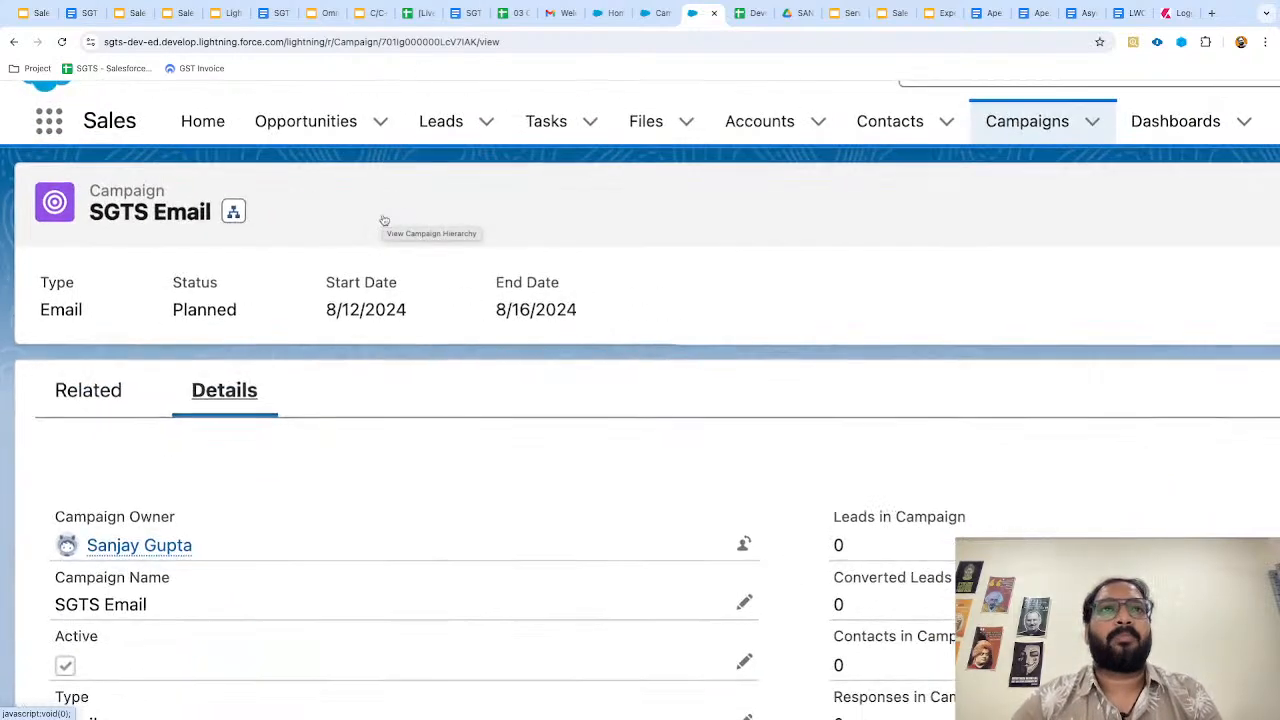
scroll(268, 434, up, 3)
scroll(268, 434, down, 3)
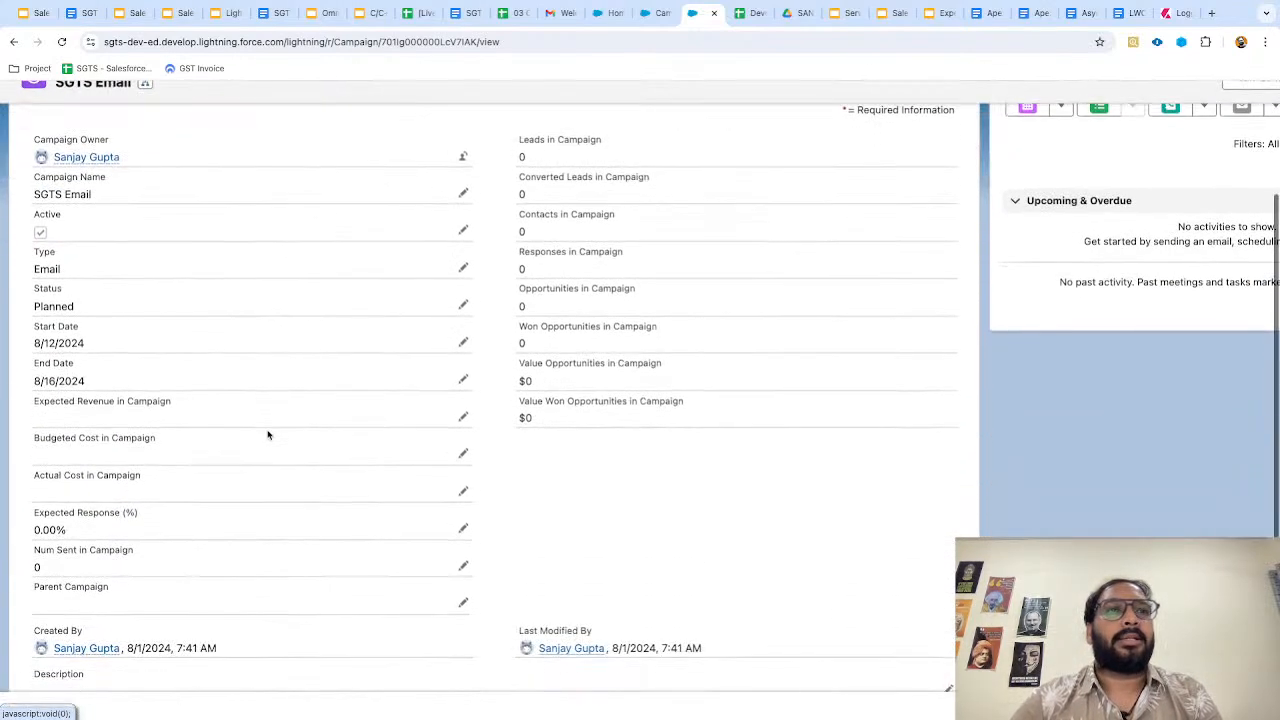
Cancel an edit of the empty Parent Campaign field and go to the Campaigns list.
click(401, 616)
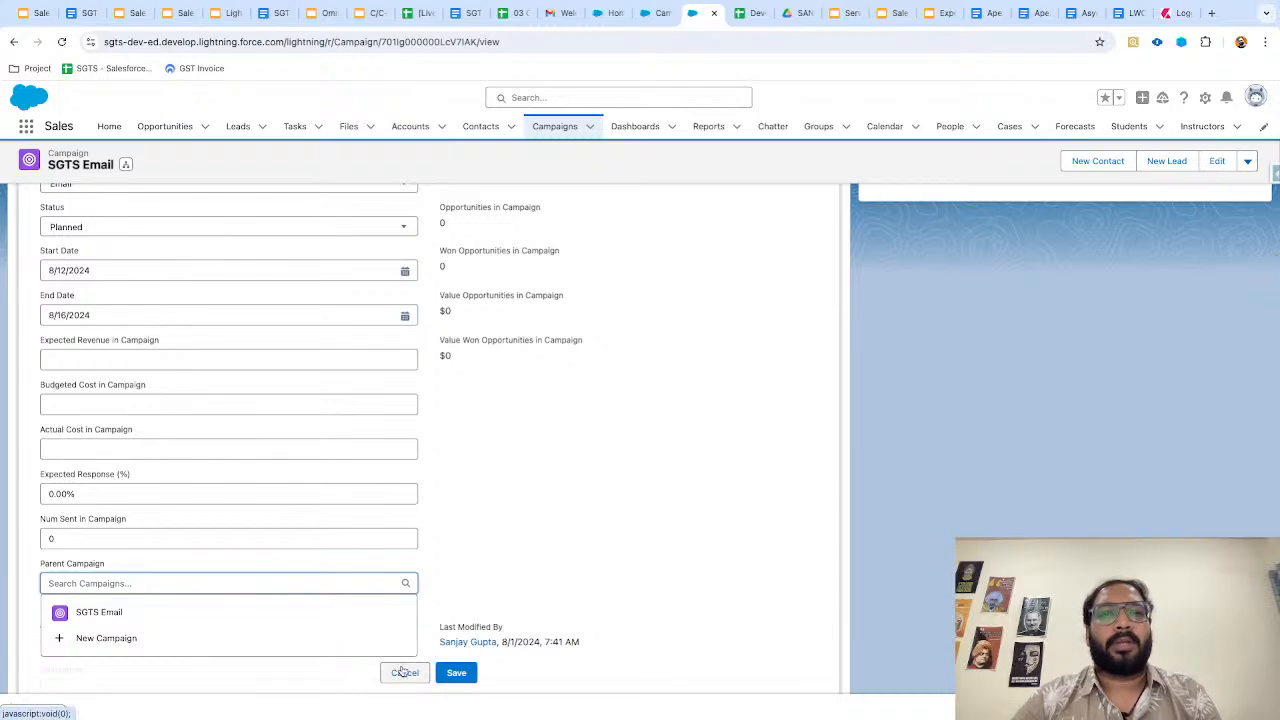
click(403, 672)
scroll(268, 333, up, 3)
click(554, 127)
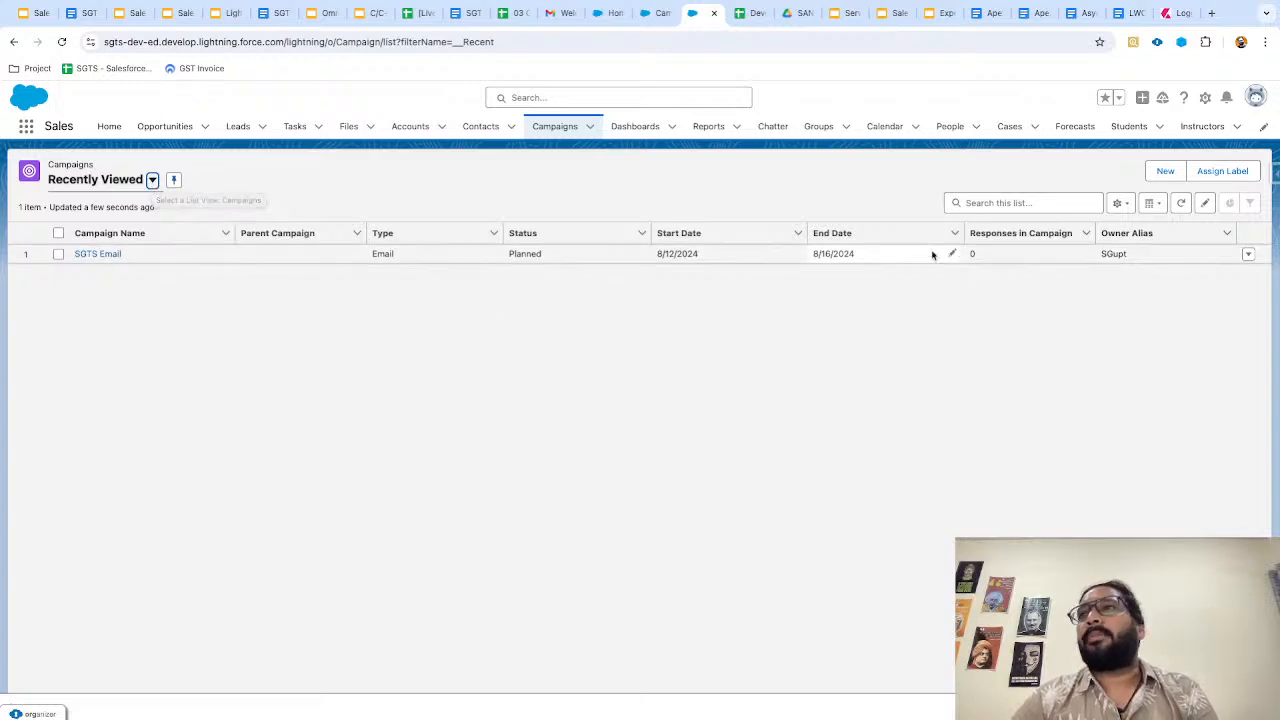
Switch to the All Active Campaigns view and copy the GC Product Webinar campaign name.
click(152, 180)
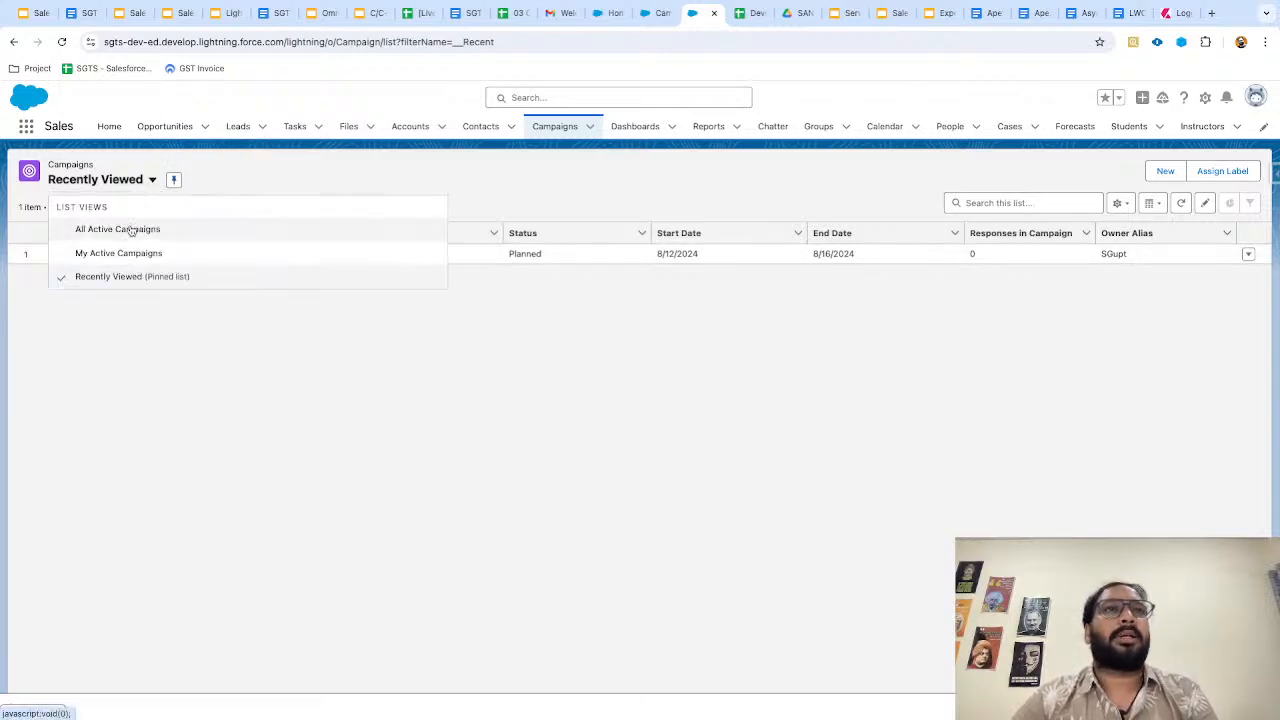
click(134, 229)
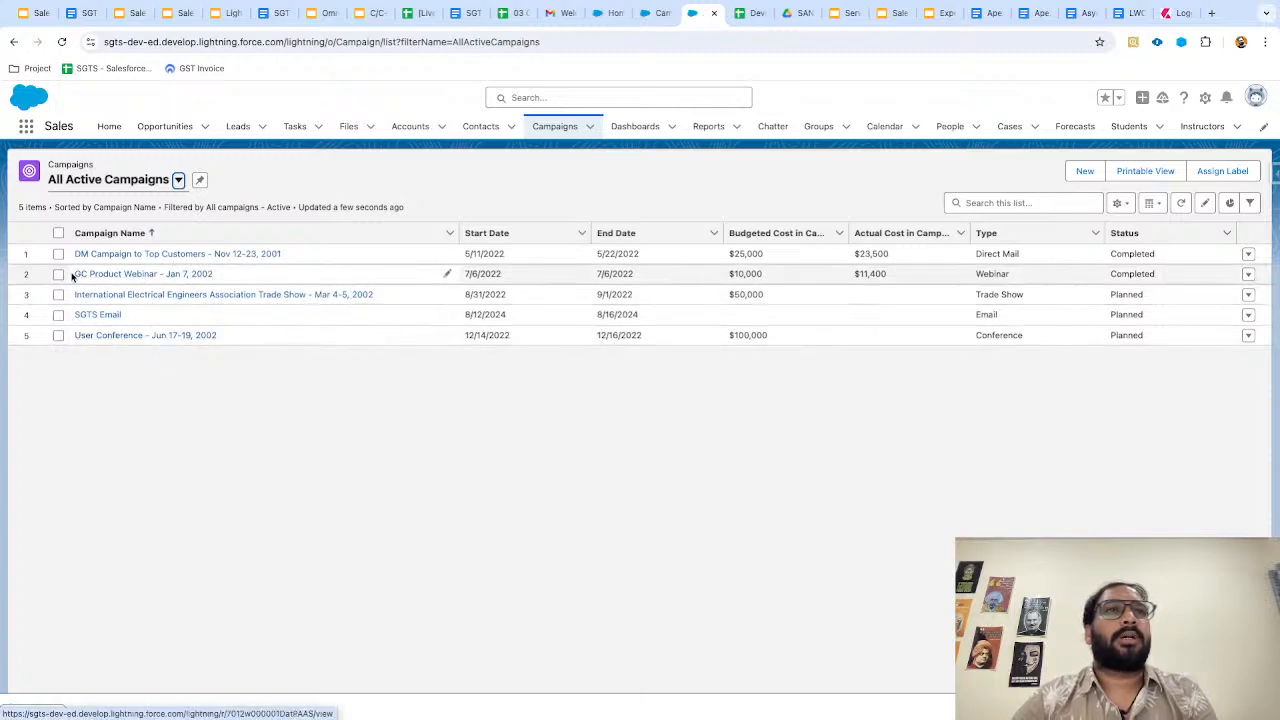
drag(71, 274, 247, 282)
key(ctrl+c)
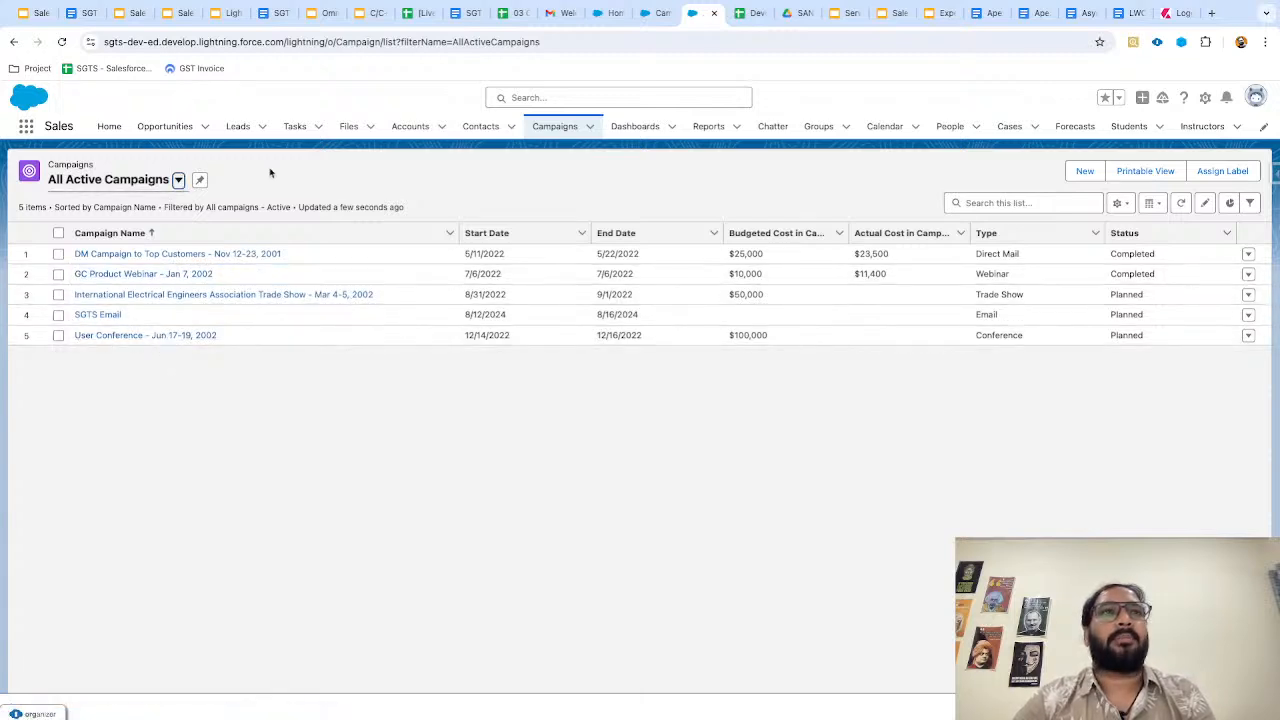
click(177, 180)
click(177, 181)
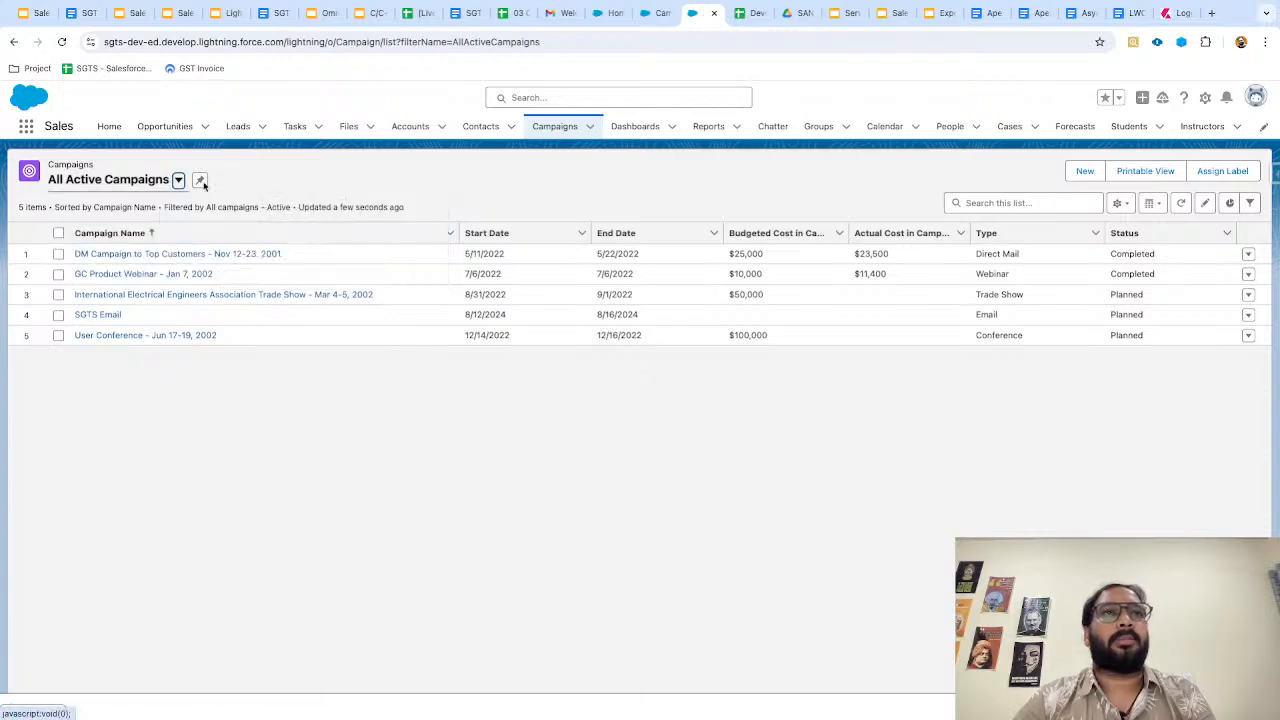
Set SGTS Email's Parent Campaign to 'GC Product Webinar - Jan 7, 2002' and save.
click(98, 314)
click(121, 273)
scroll(317, 580, down, 5)
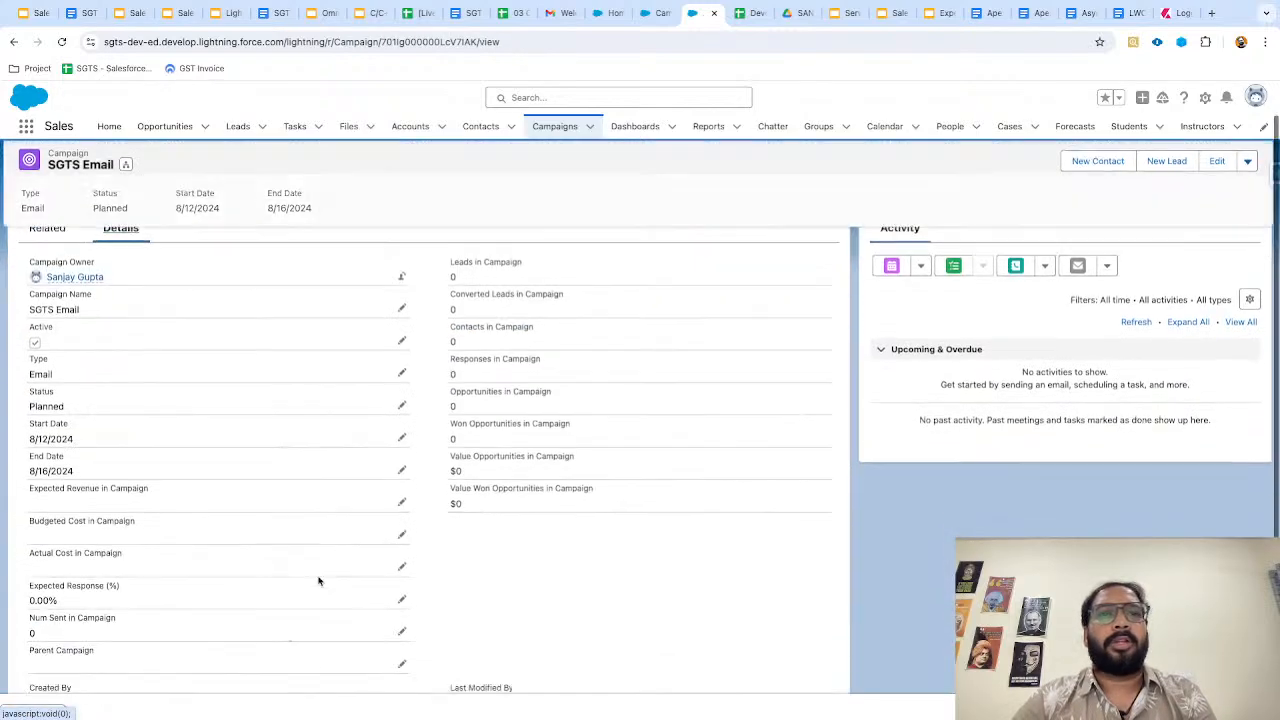
click(402, 519)
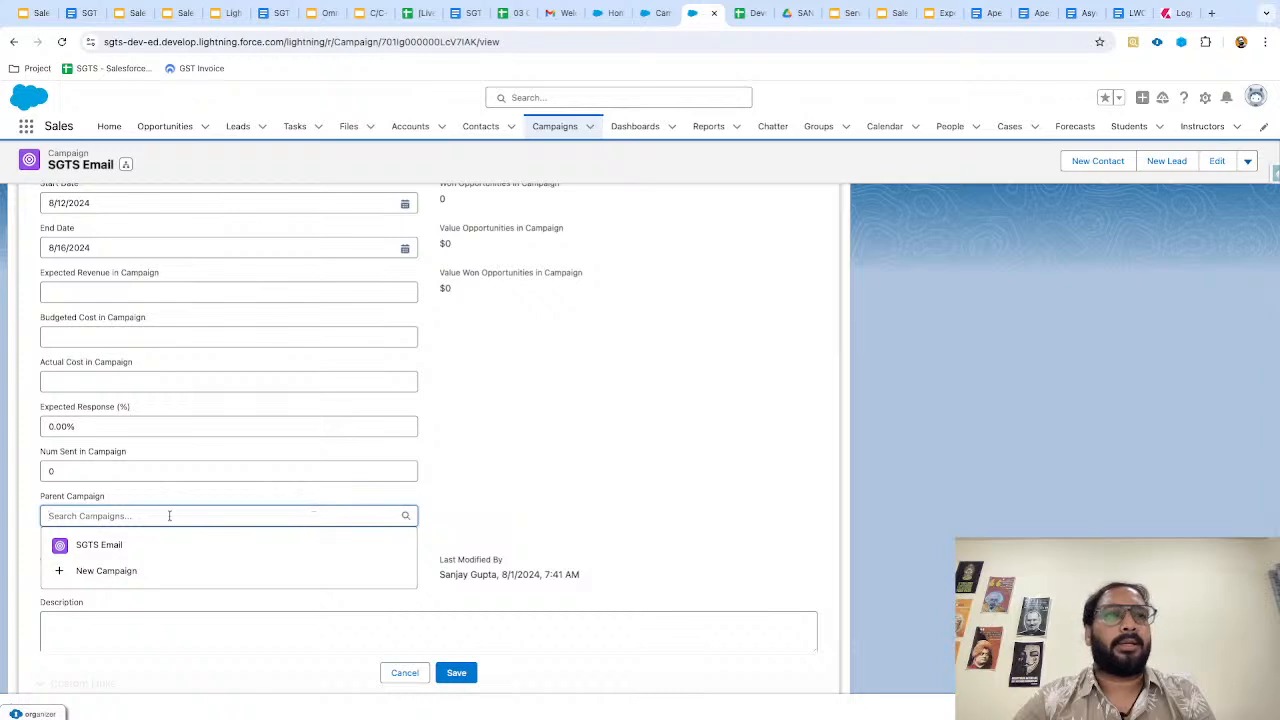
key(ctrl+v)
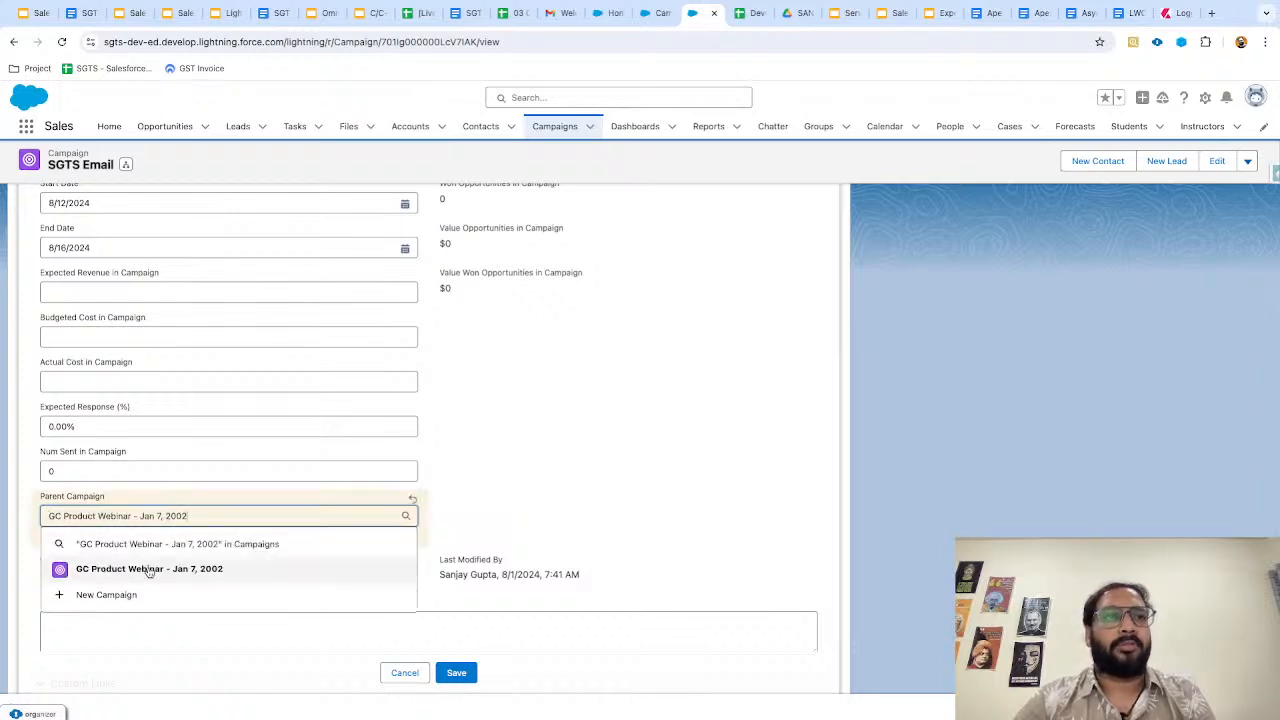
click(148, 570)
click(471, 503)
scroll(471, 503, up, 3)
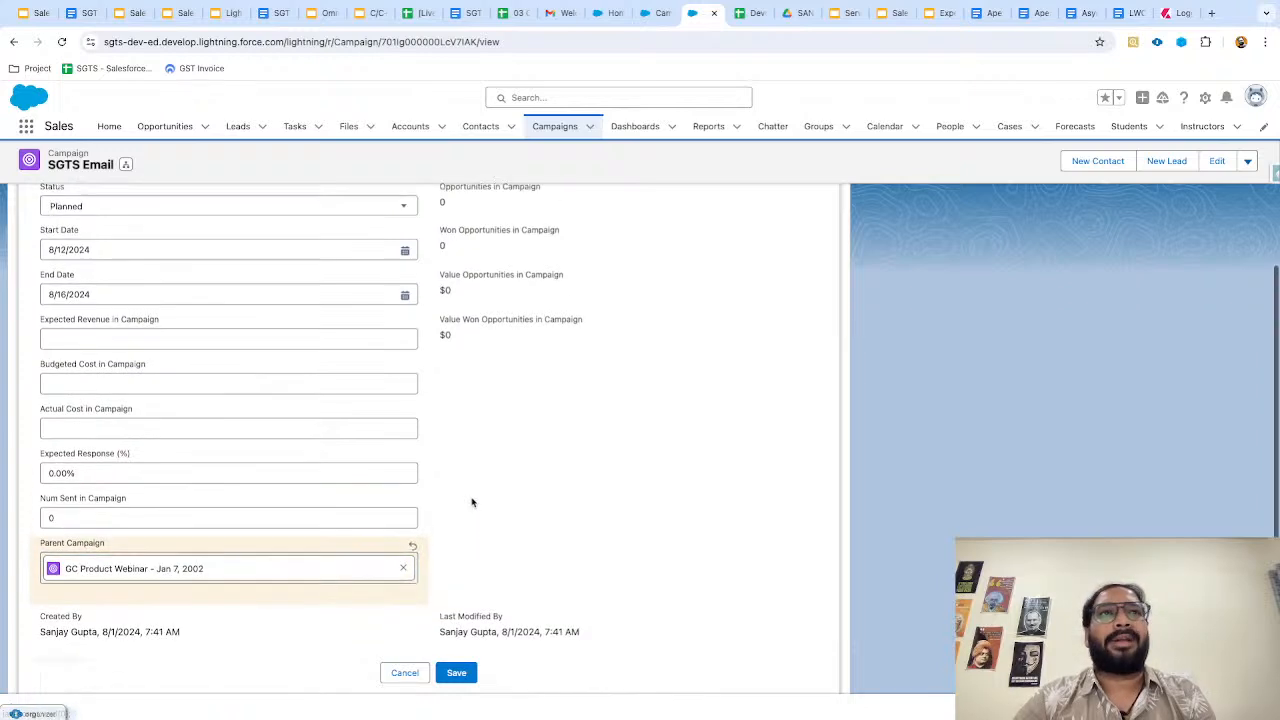
scroll(471, 503, down, 5)
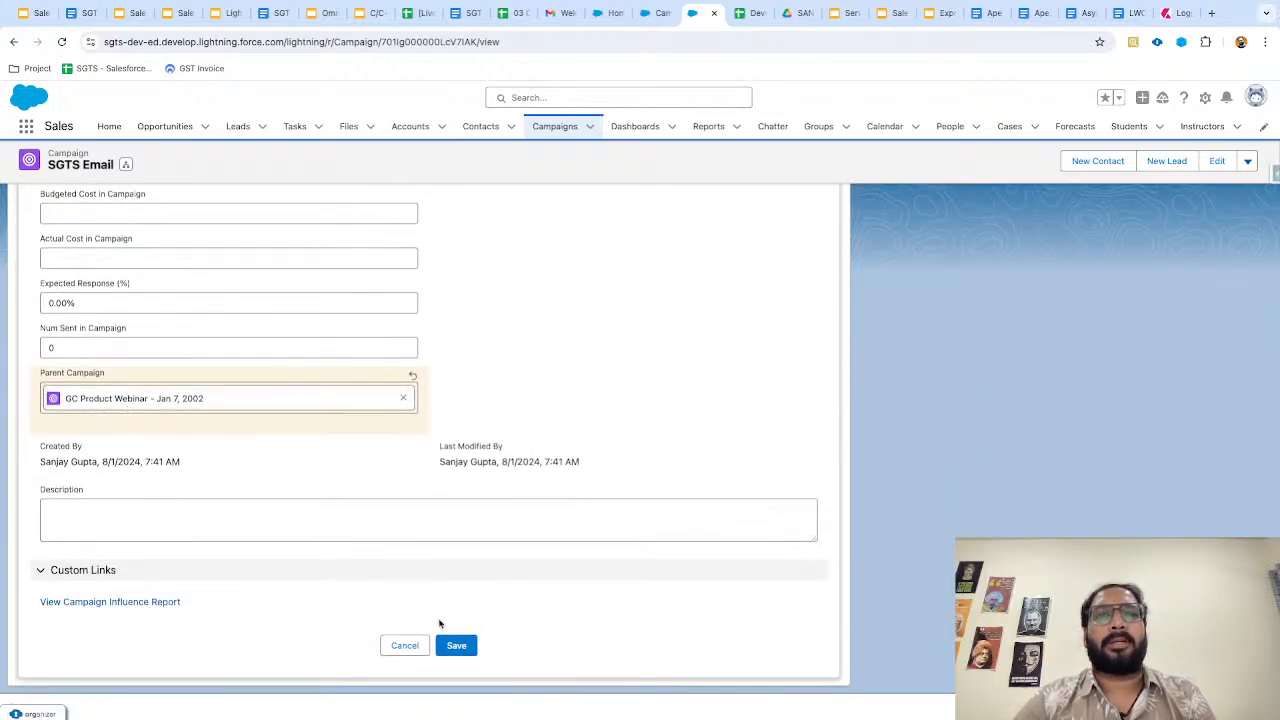
click(454, 645)
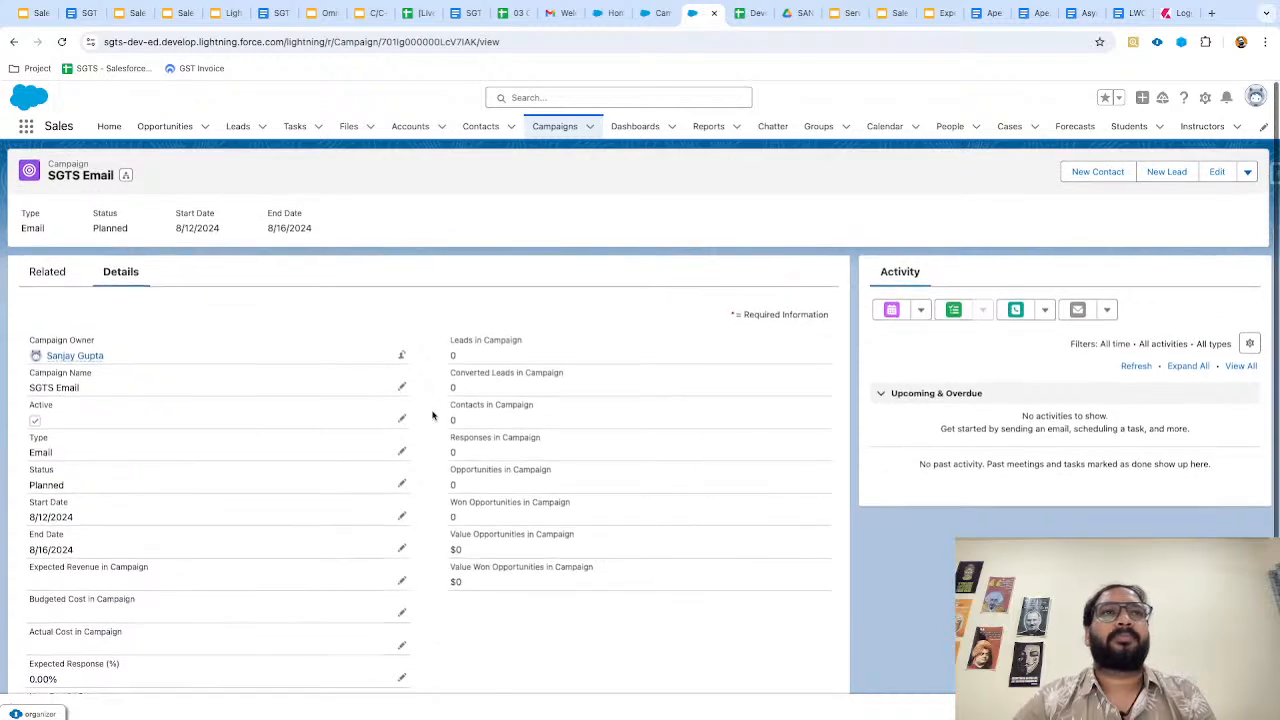
View the Campaign Hierarchy showing SGTS Email under GC Product Webinar, then go to the slides.
scroll(88, 152, up, 10)
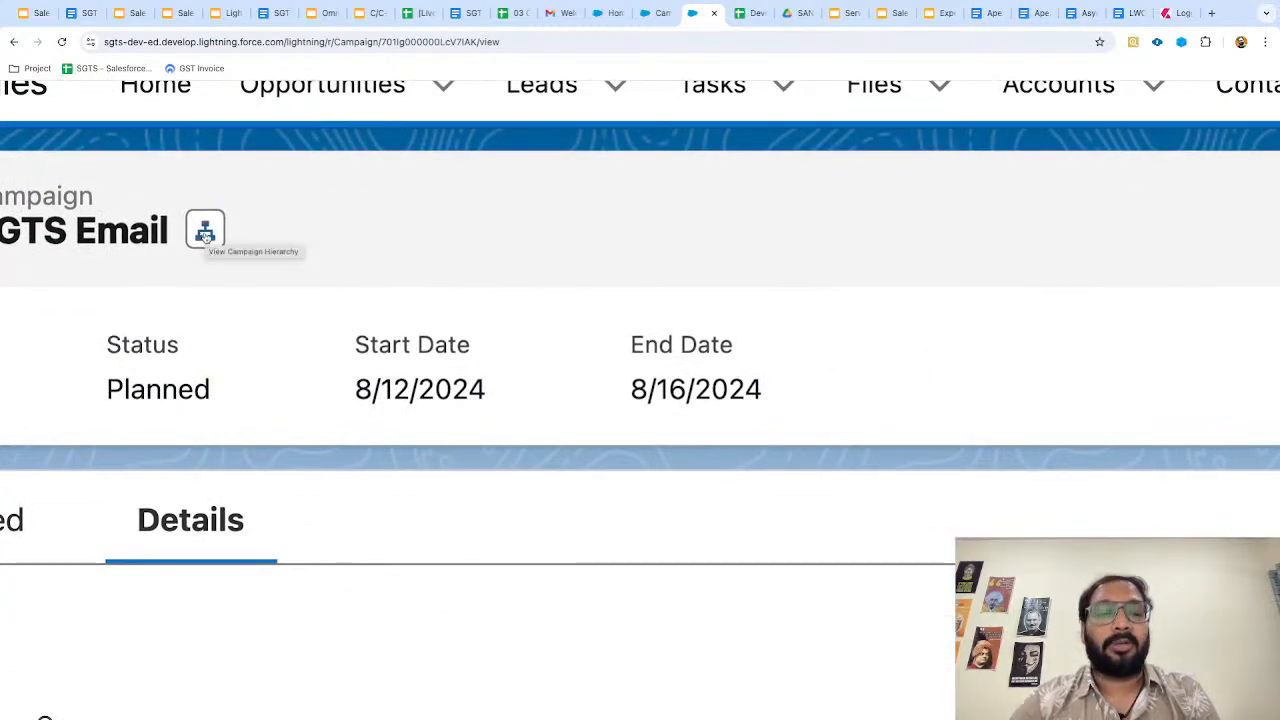
scroll(205, 233, down, 10)
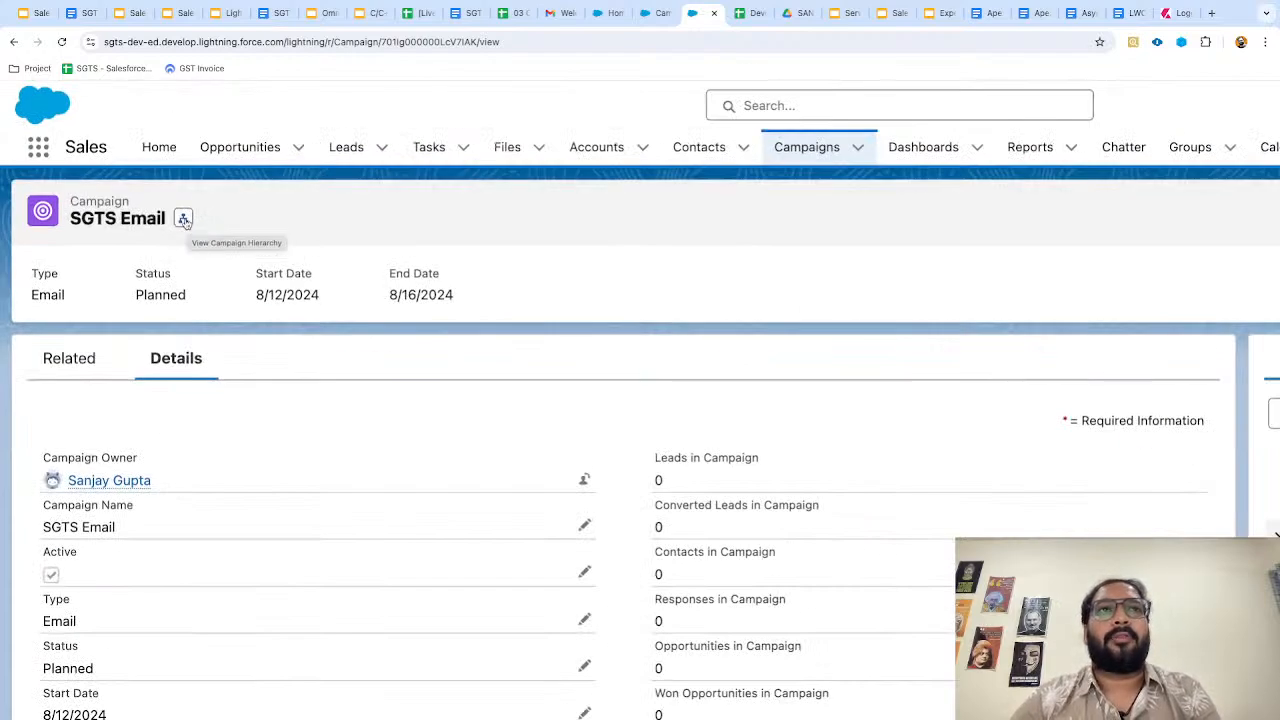
click(184, 220)
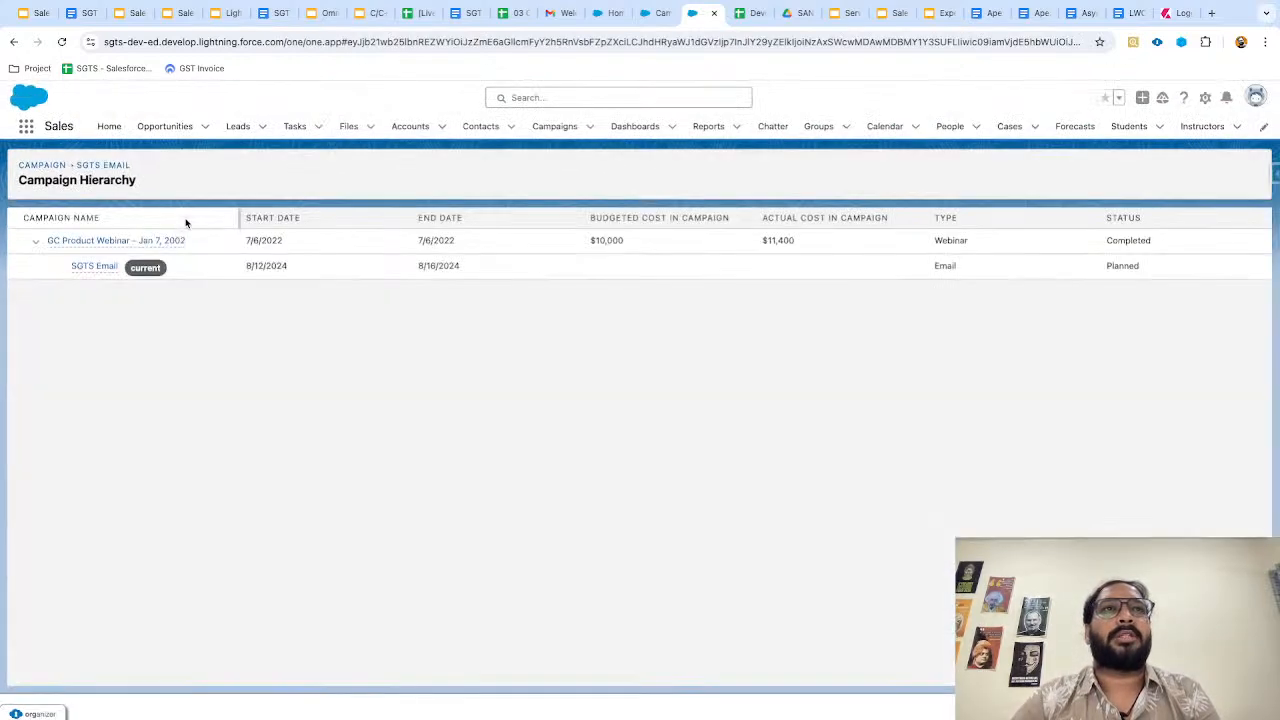
scroll(8, 226, up, 10)
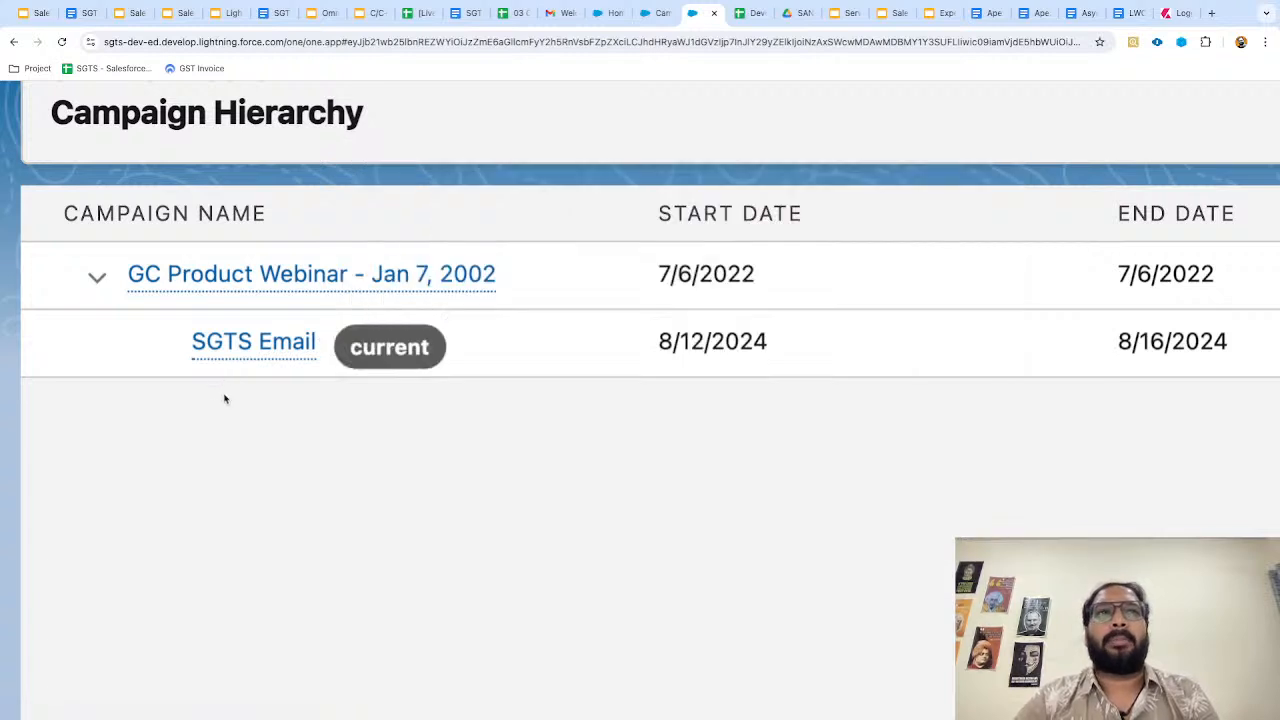
key(super+minus)
key(super+minus)
key(super+minus)
key(super+minus)
key(super+minus)
key(super+minus)
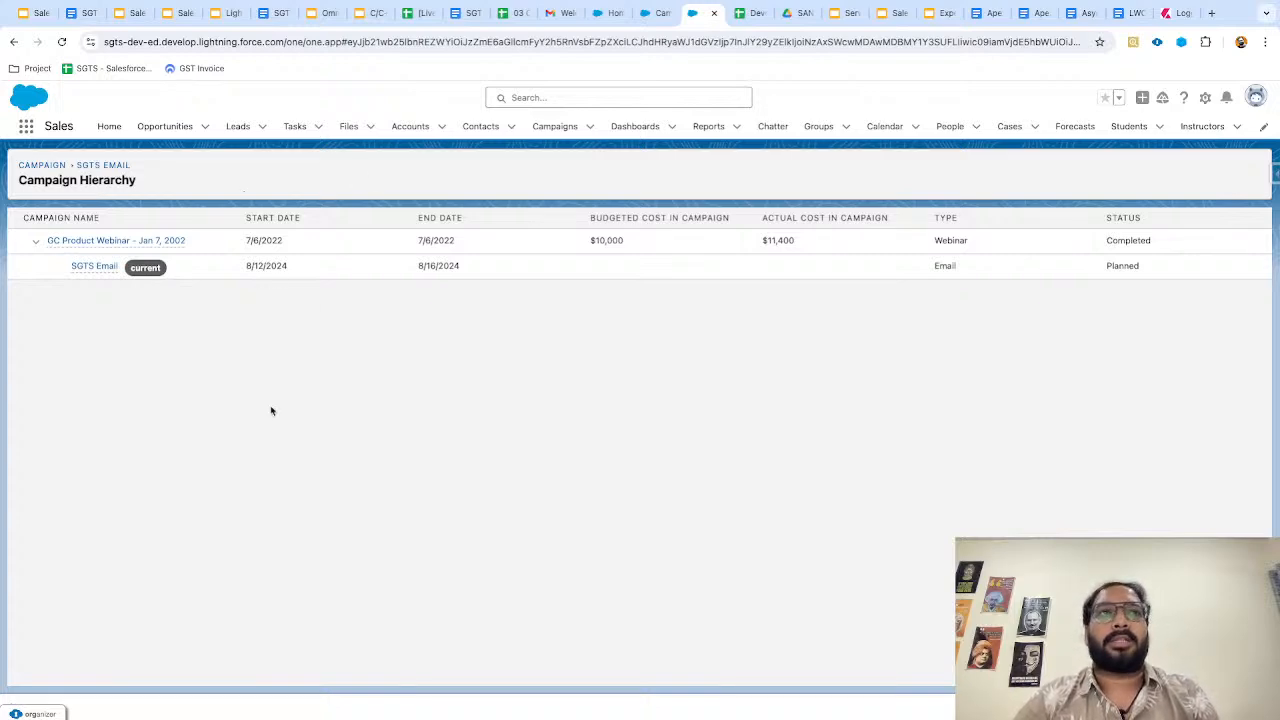
key(ctrl+Left)
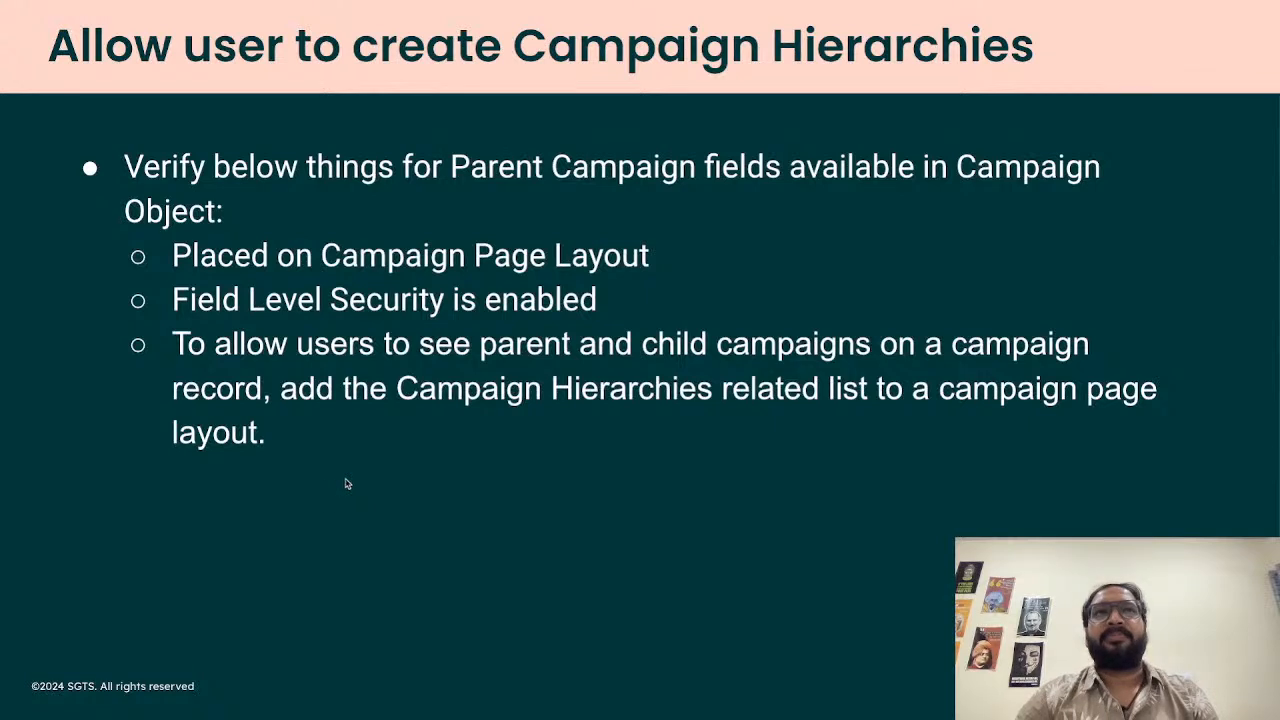
Advance to the Working with Campaign slide and return to Salesforce.
key(Right)
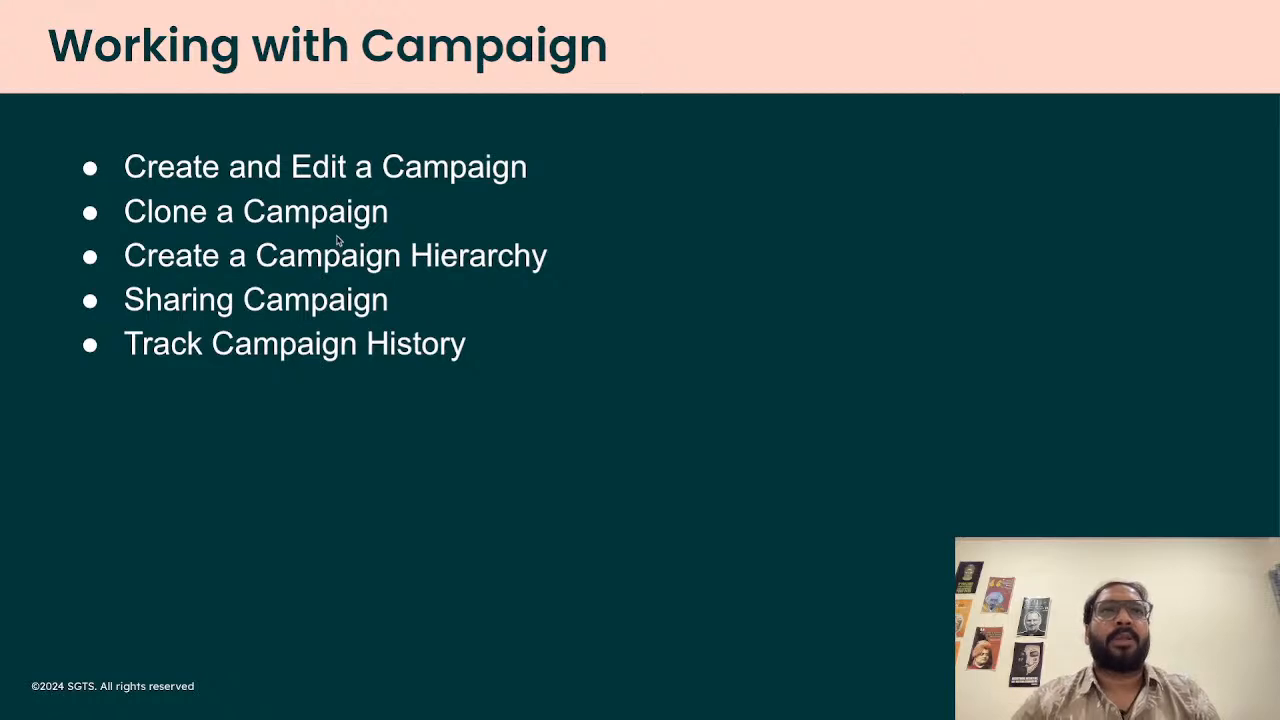
key(ctrl+Right)
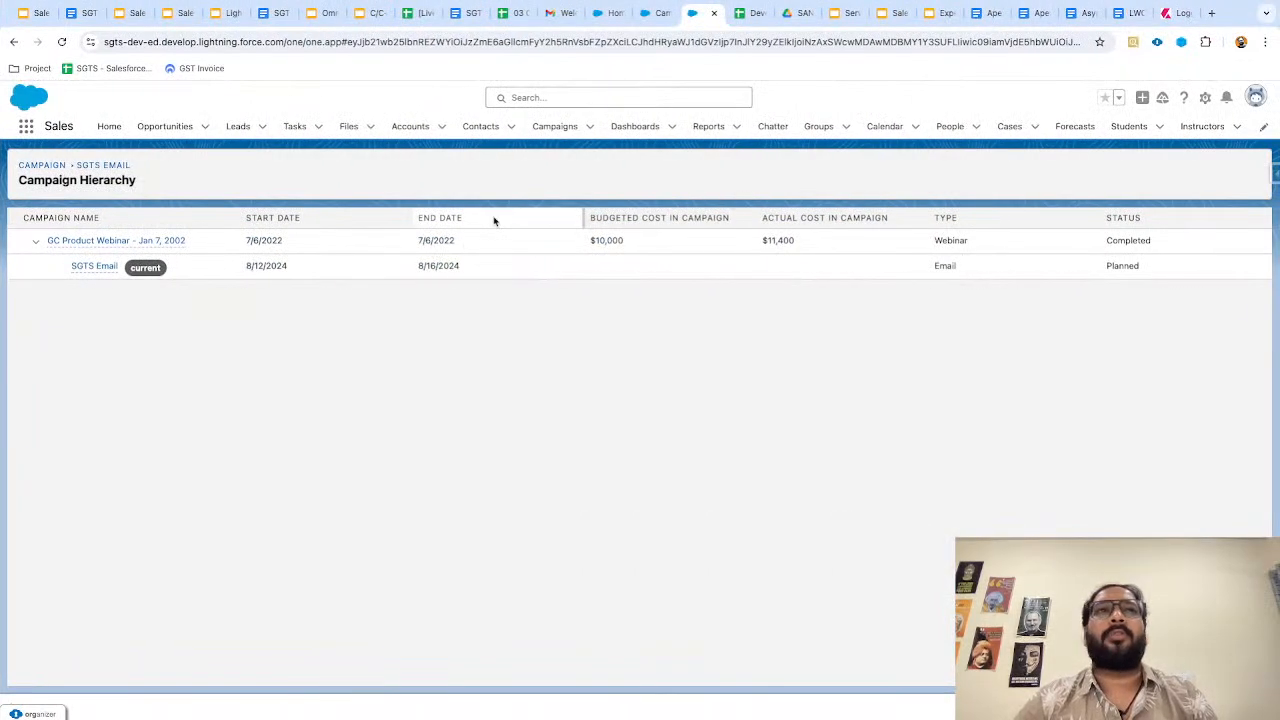
Reopen SGTS Email from Recently Viewed campaigns and dismiss its extra actions menu.
click(546, 130)
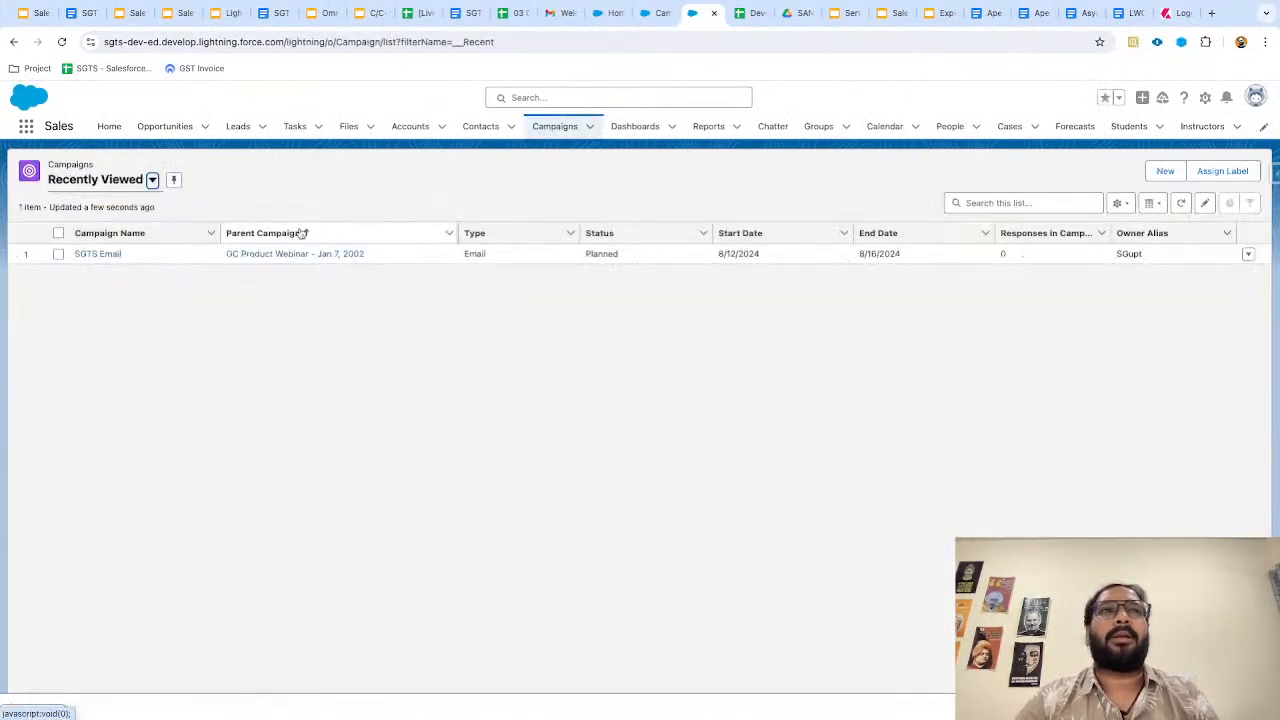
click(98, 254)
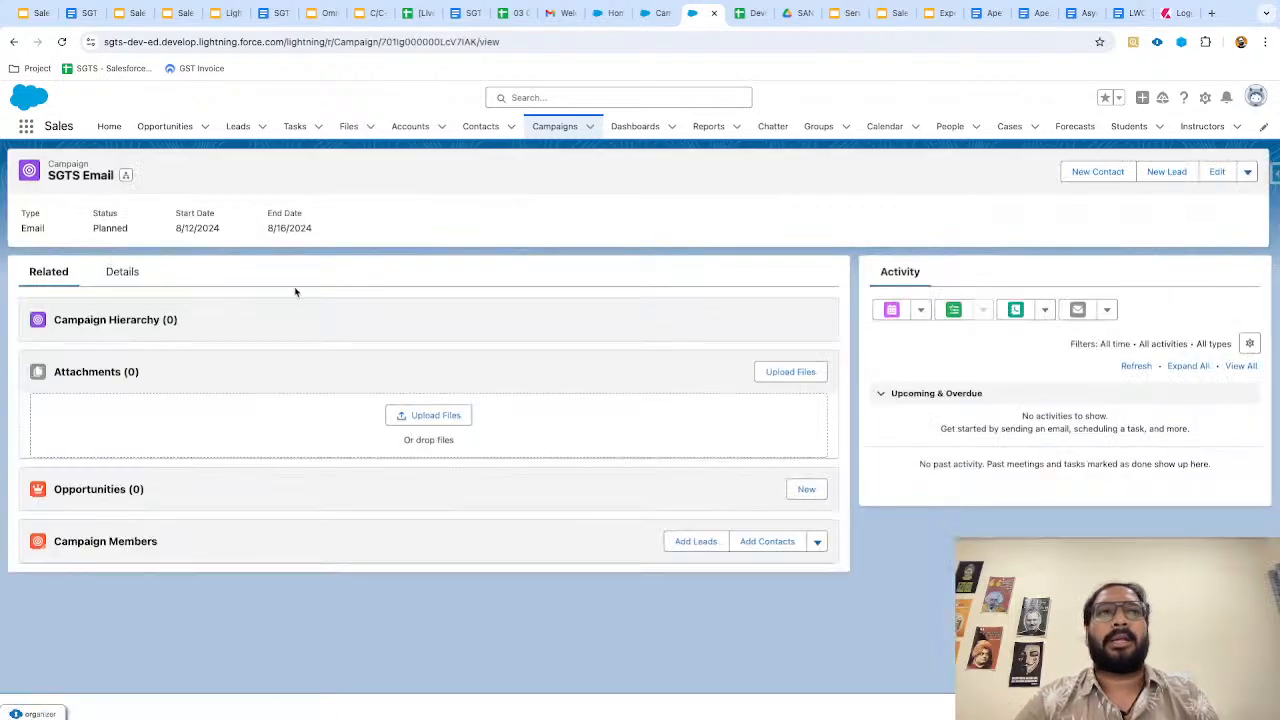
click(1248, 172)
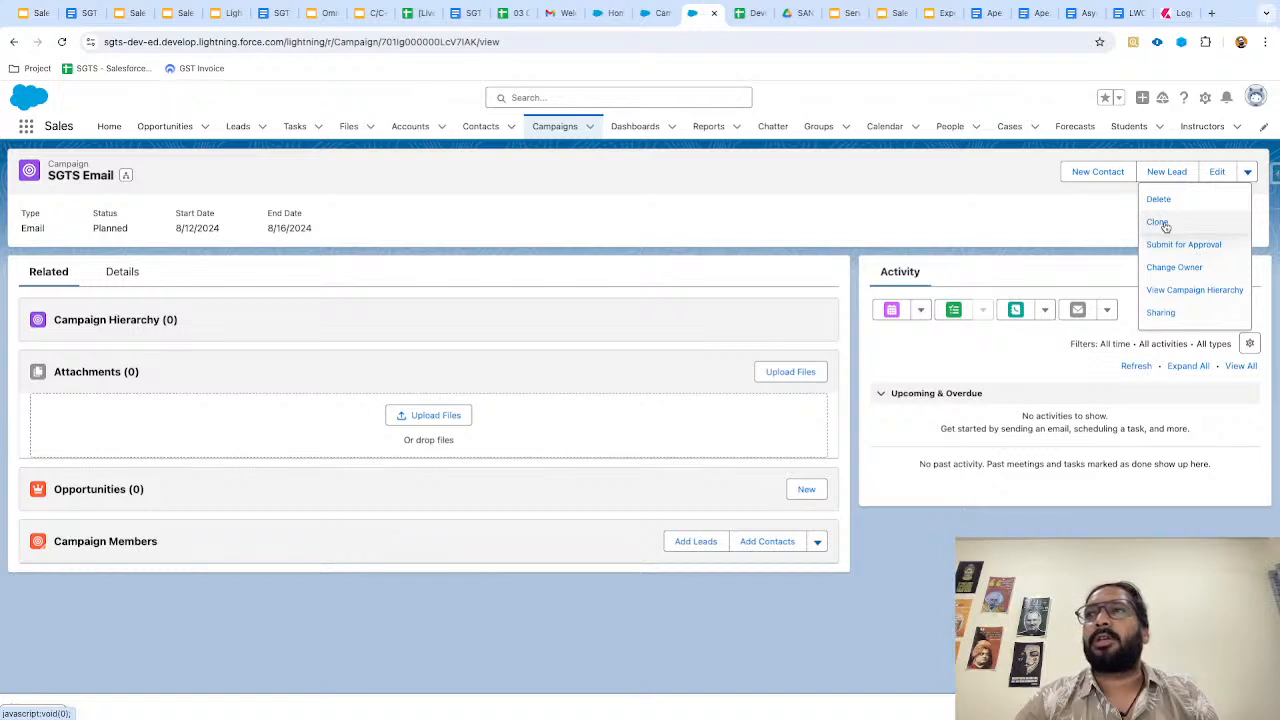
click(950, 220)
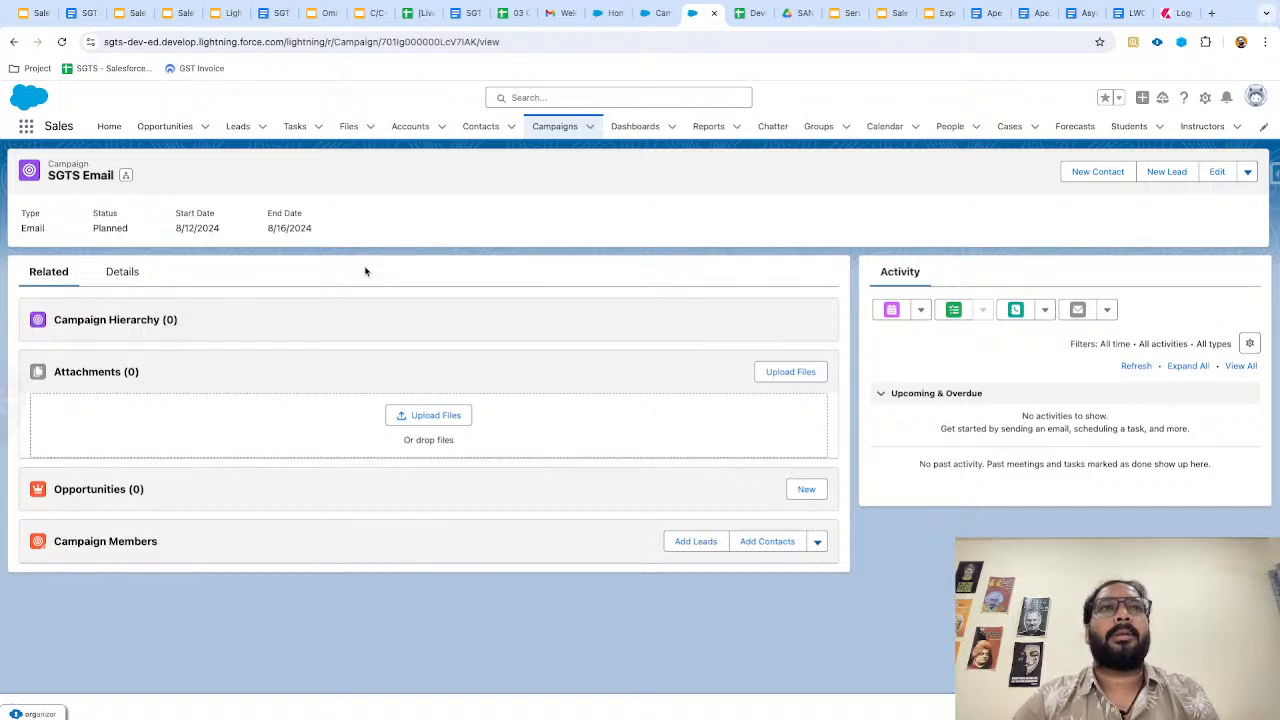
Glance at the slides, then review SGTS Email's Details, including Parent Campaign, before heading to Campaign setup.
key(ctrl+Left)
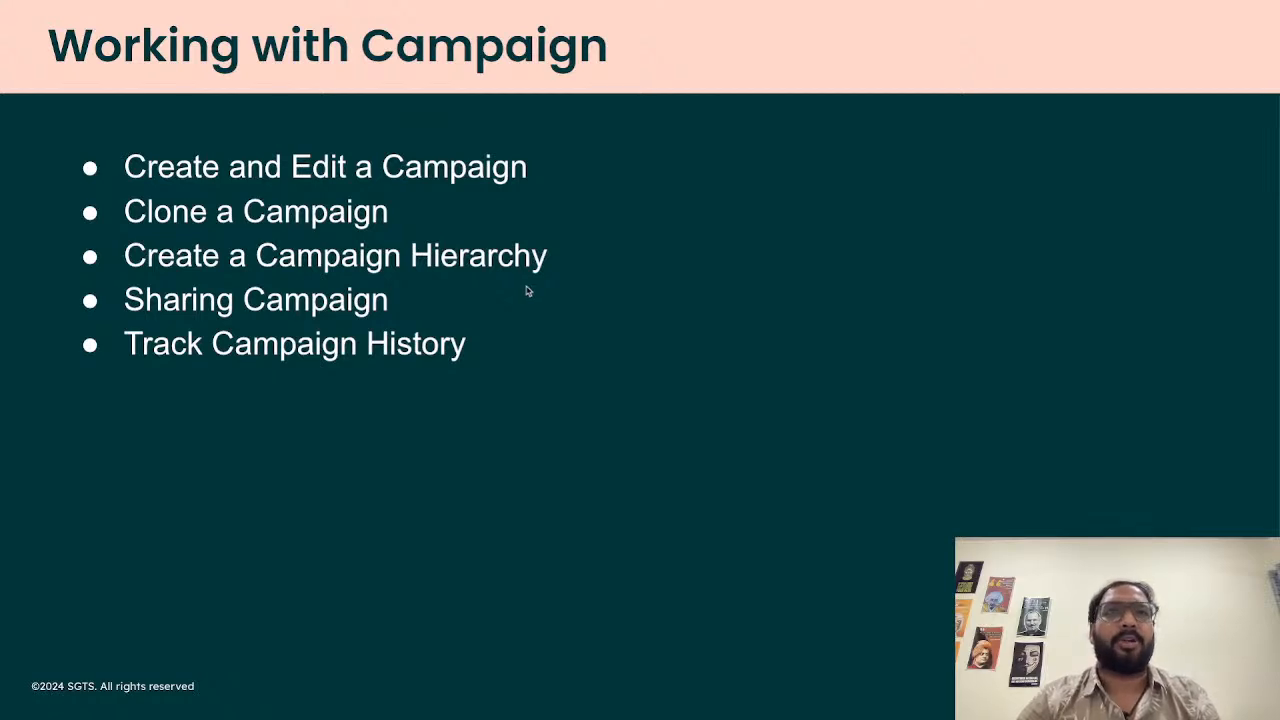
key(ctrl+Right)
click(122, 280)
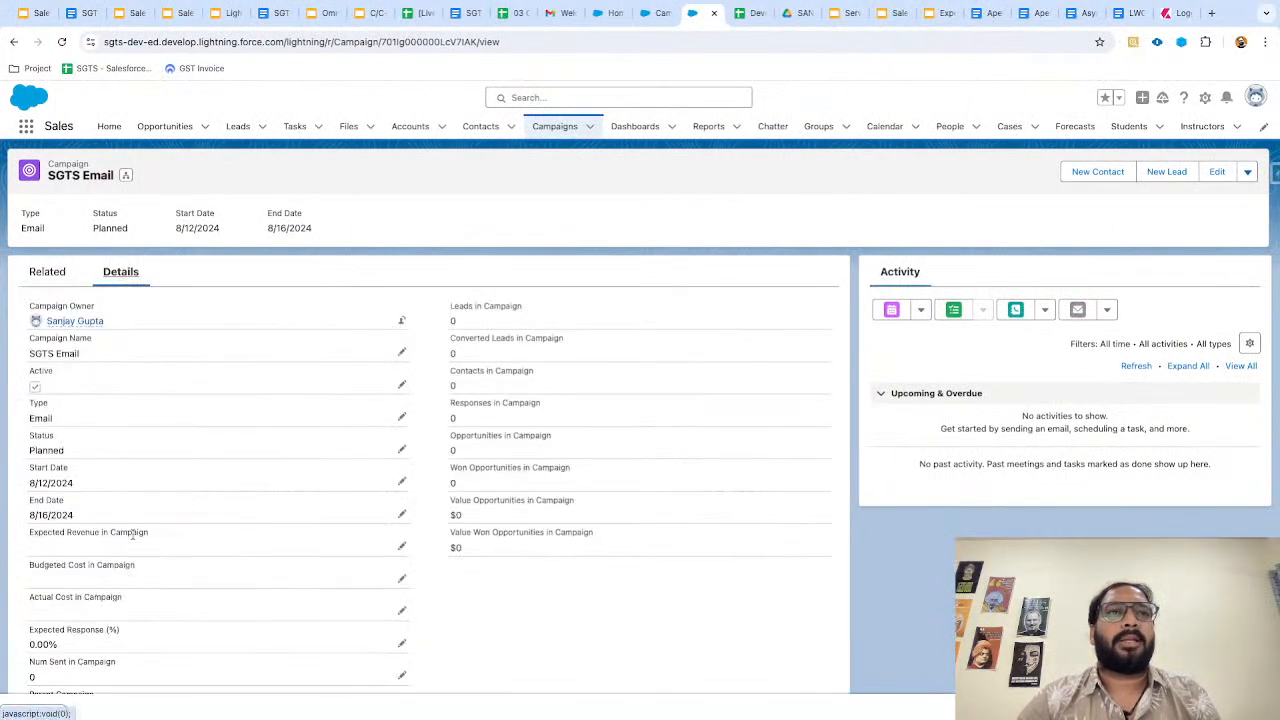
scroll(132, 534, down, 4)
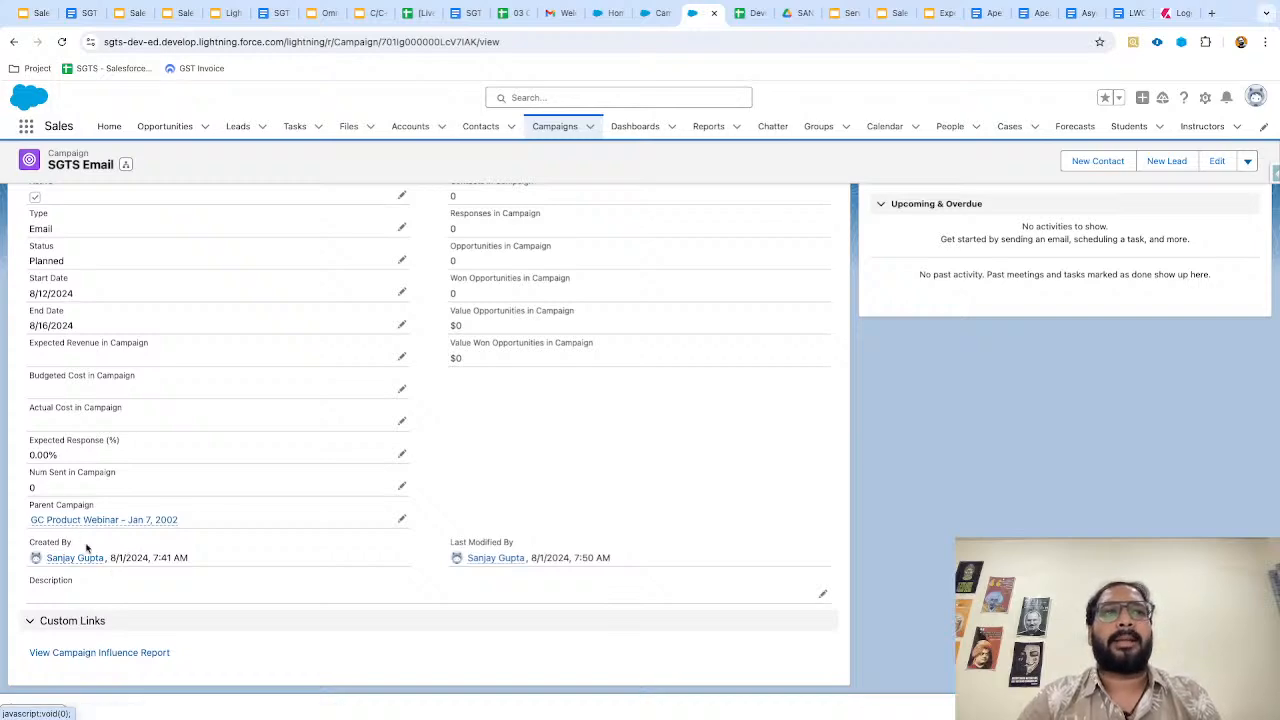
scroll(116, 398, up, 3)
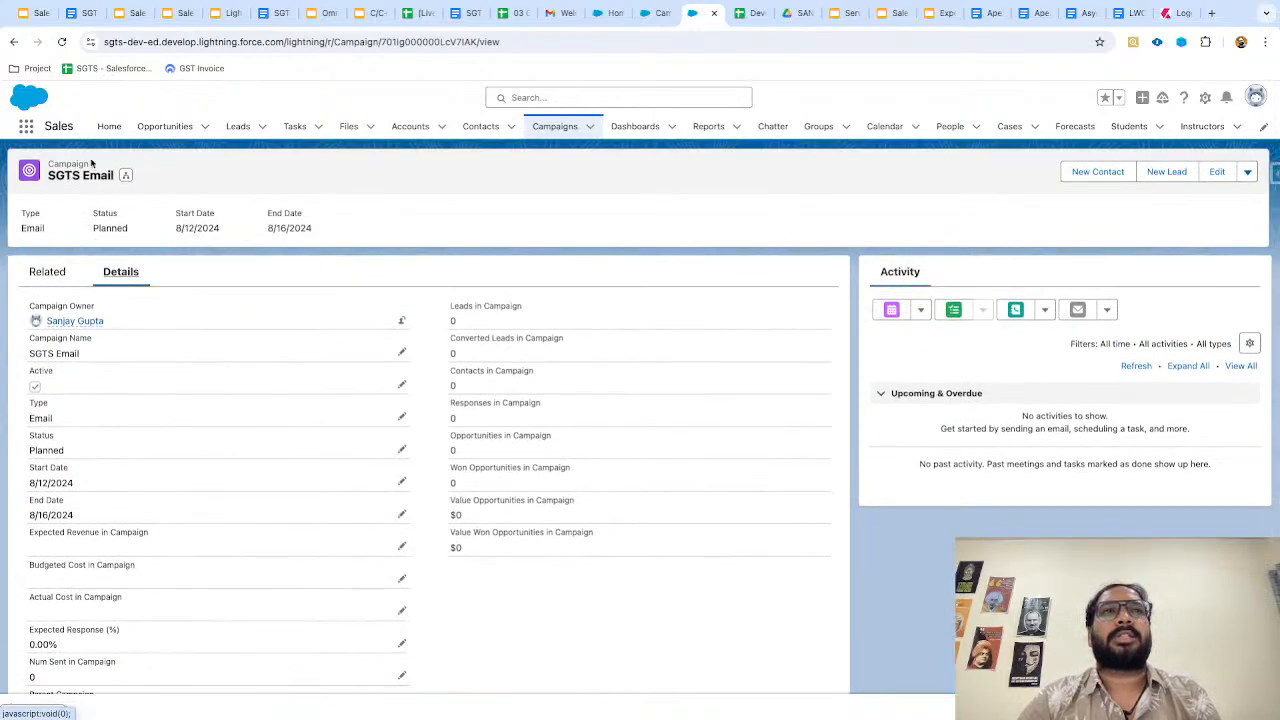
scroll(90, 163, up, 5)
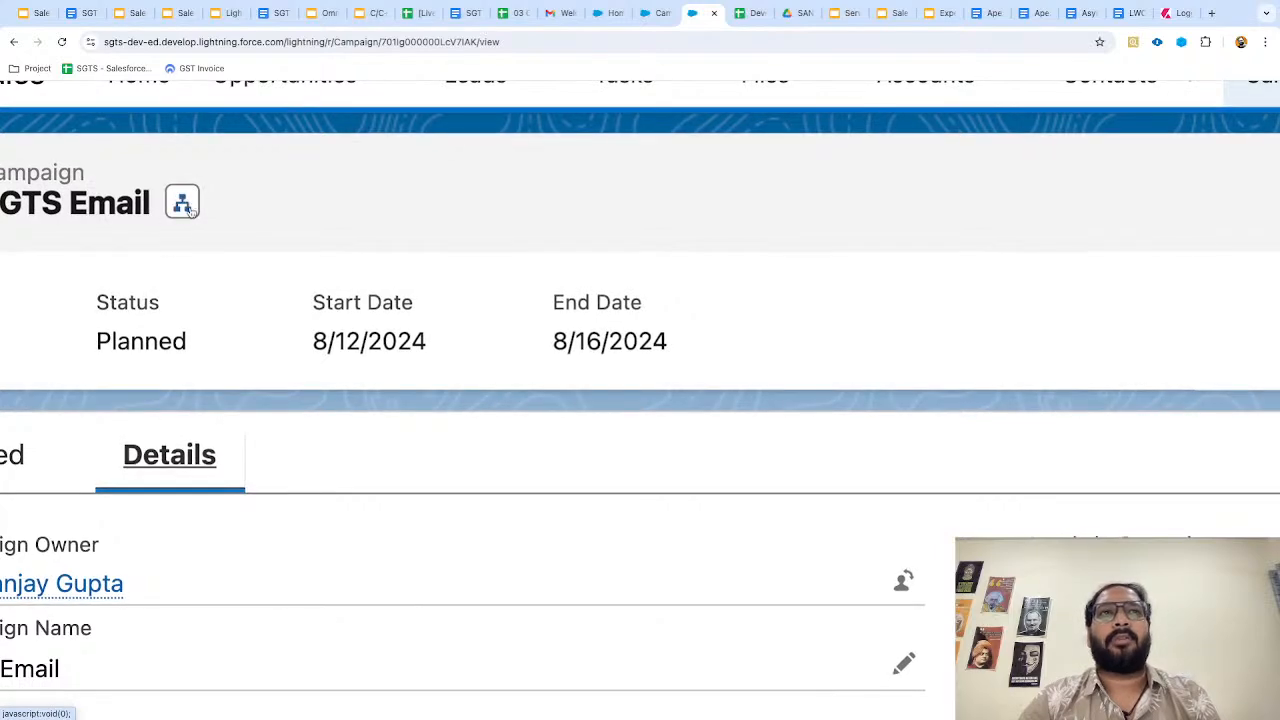
scroll(251, 234, down, 5)
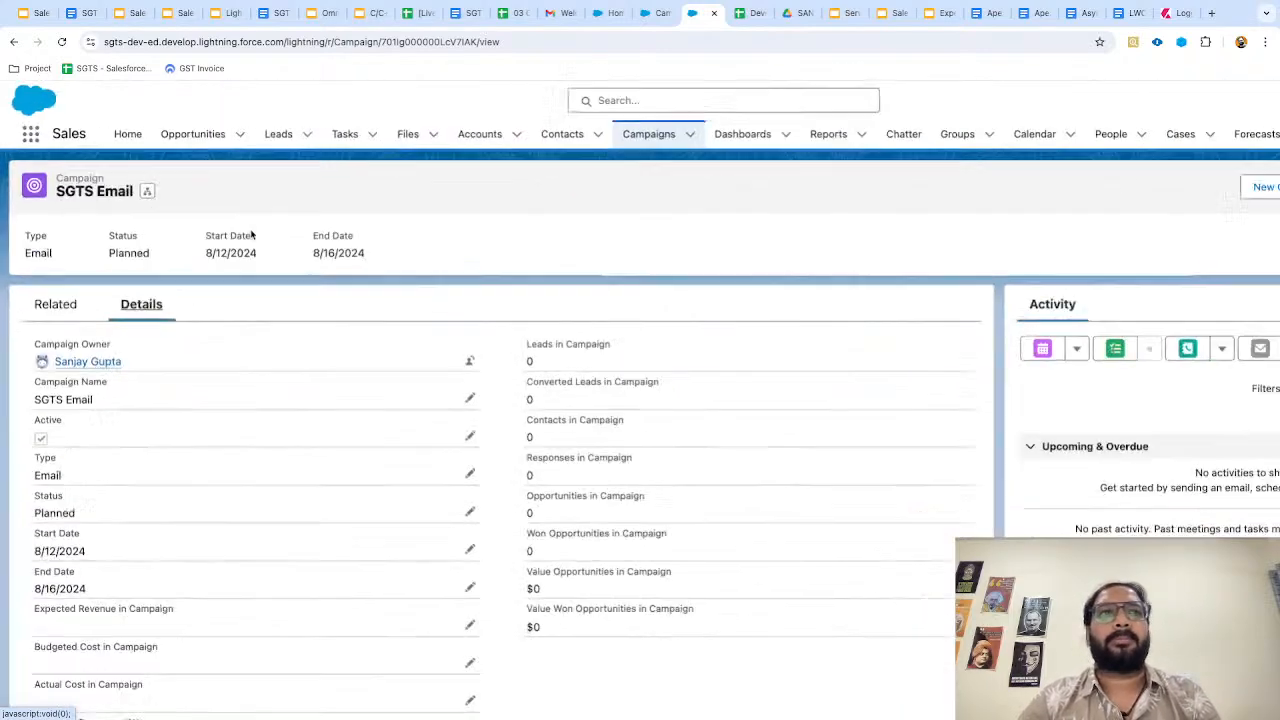
click(652, 13)
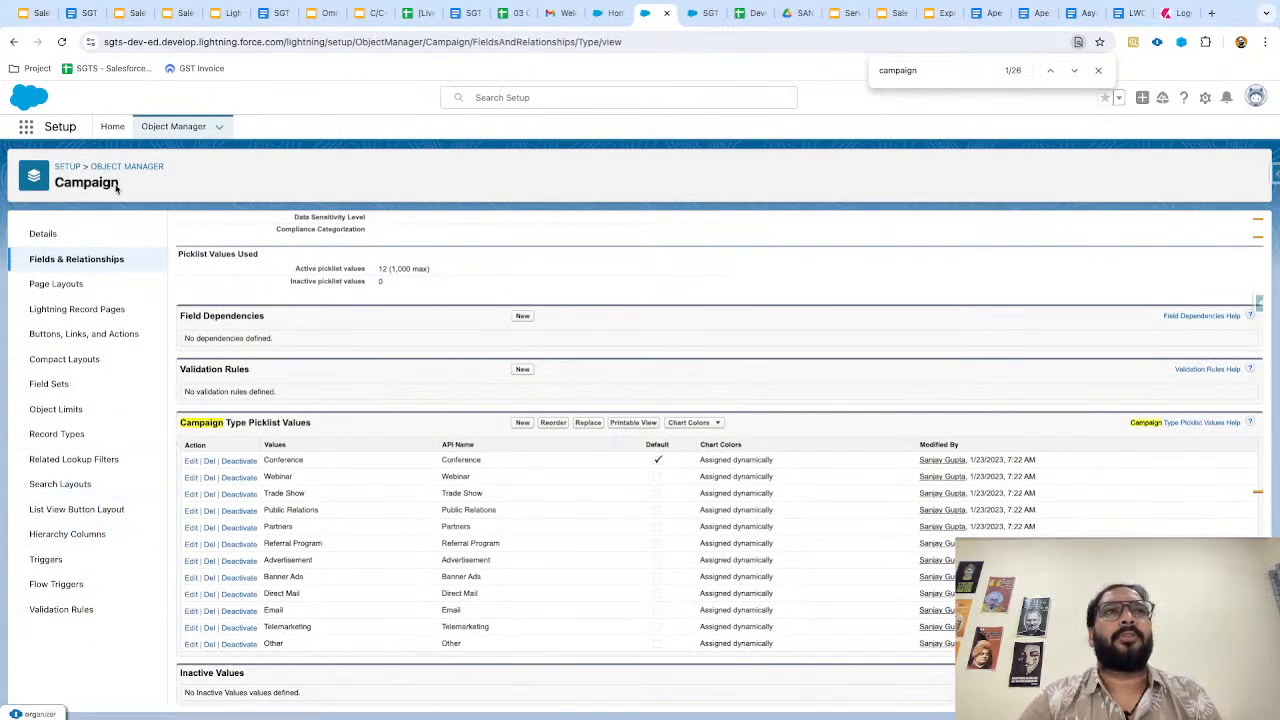
Open Campaign Hierarchy Columns, compare with SGTS Email's current hierarchy view, then start a new column selection.
click(62, 537)
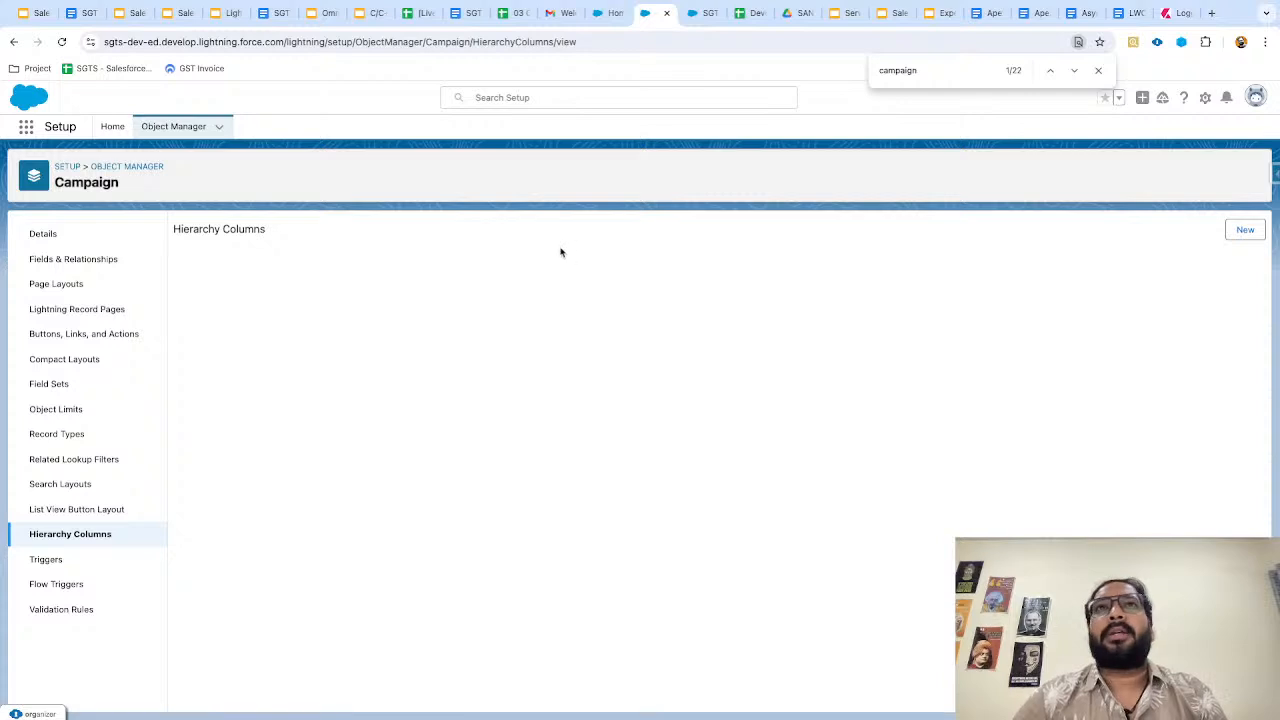
click(693, 14)
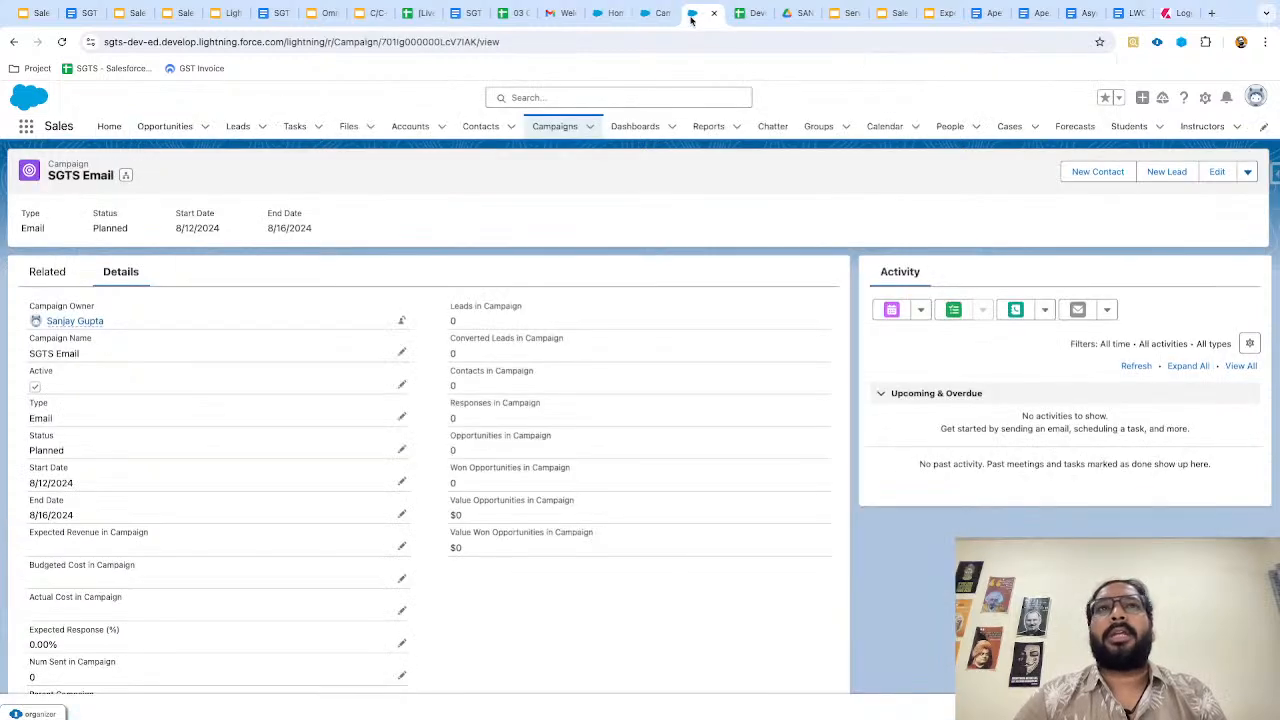
click(125, 175)
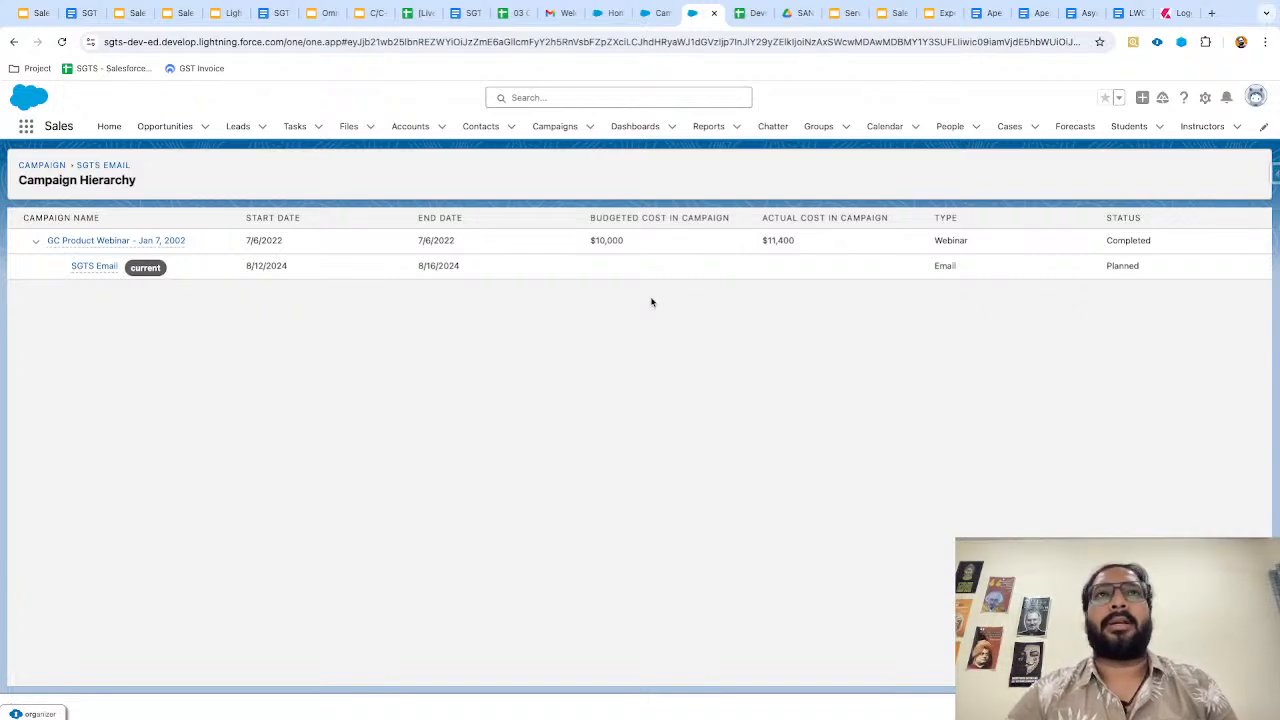
click(646, 13)
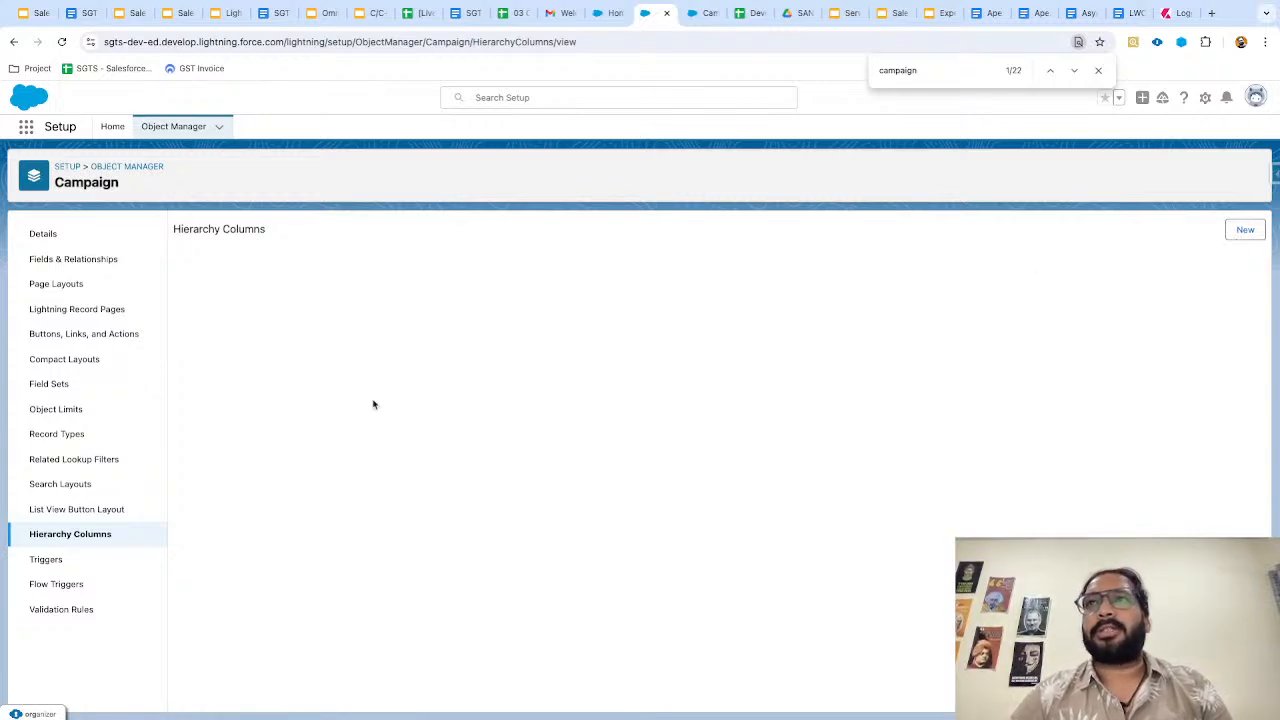
click(1245, 232)
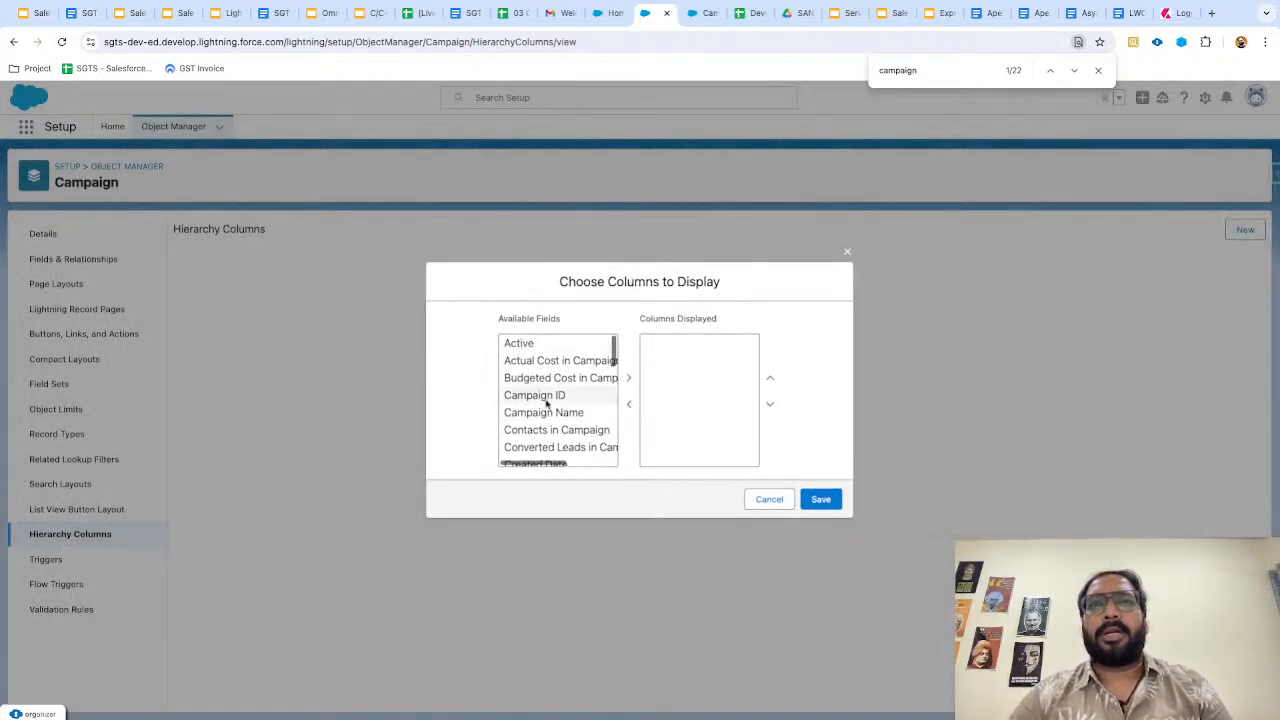
Add Start Date, End Date, Active, Status and Type to the displayed hierarchy columns.
scroll(550, 405, down, 2)
scroll(546, 407, down, 6)
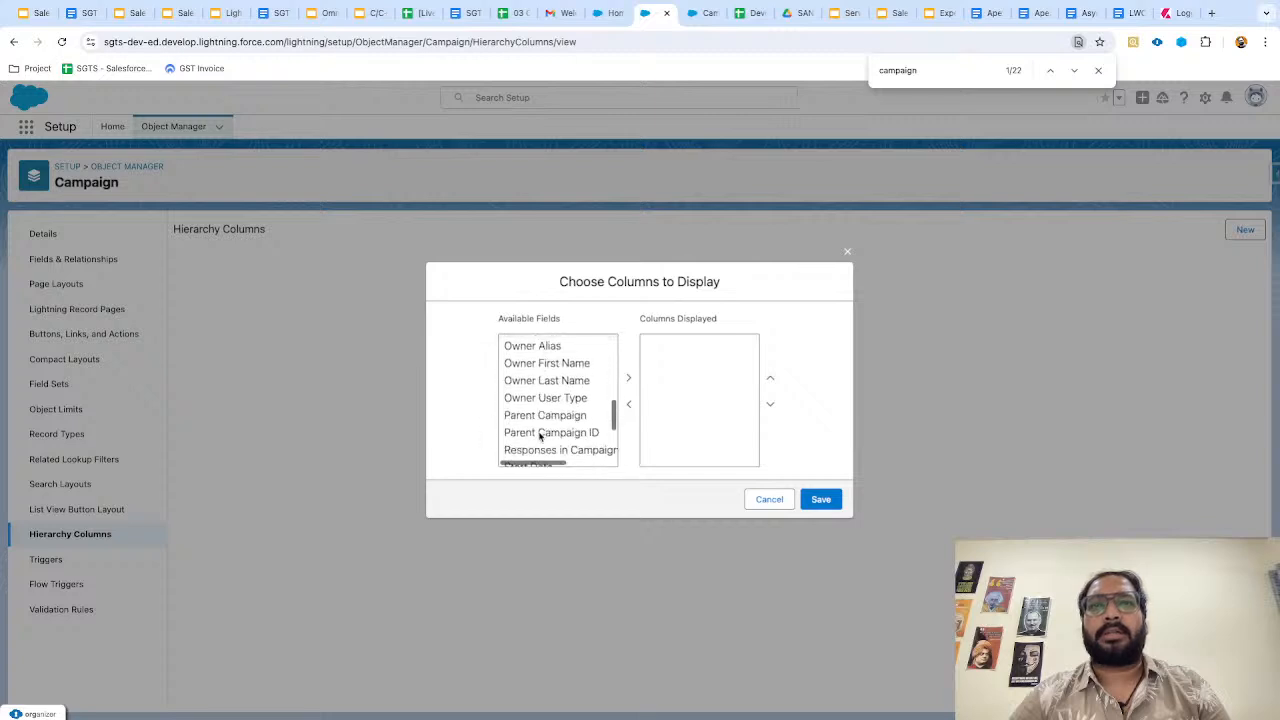
click(548, 386)
click(628, 377)
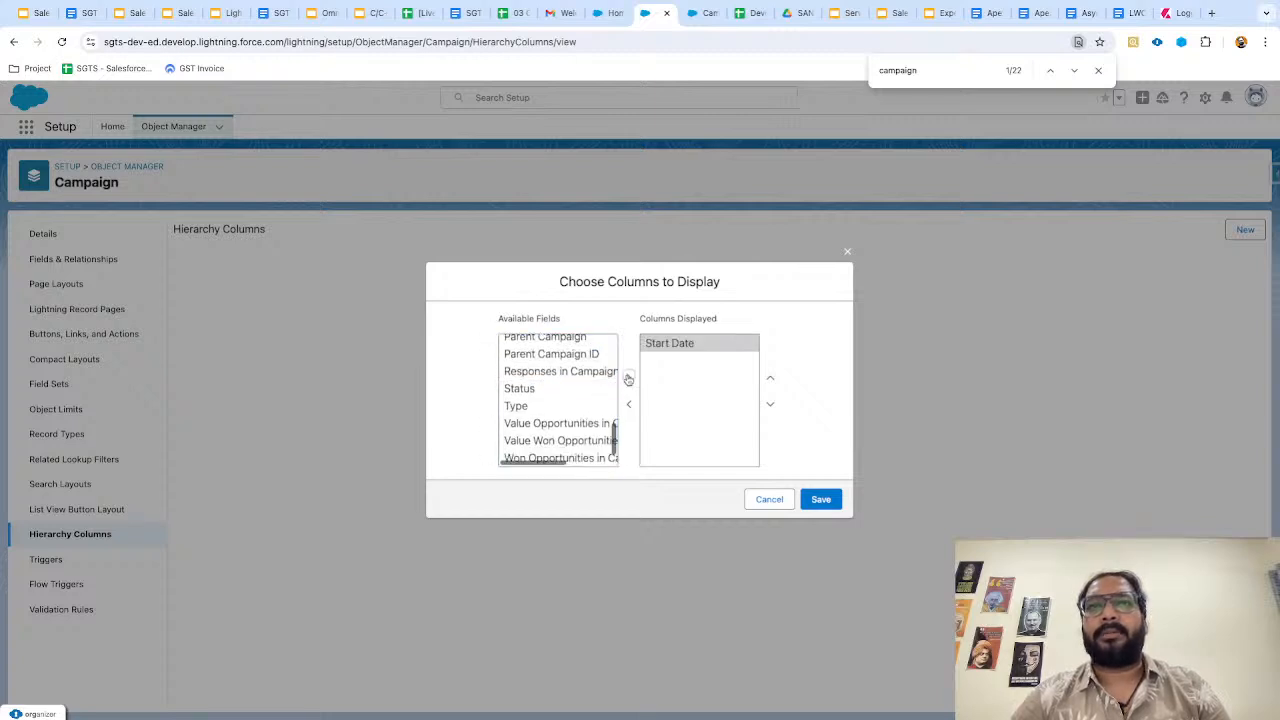
scroll(565, 382, up, 4)
scroll(565, 382, up, 3)
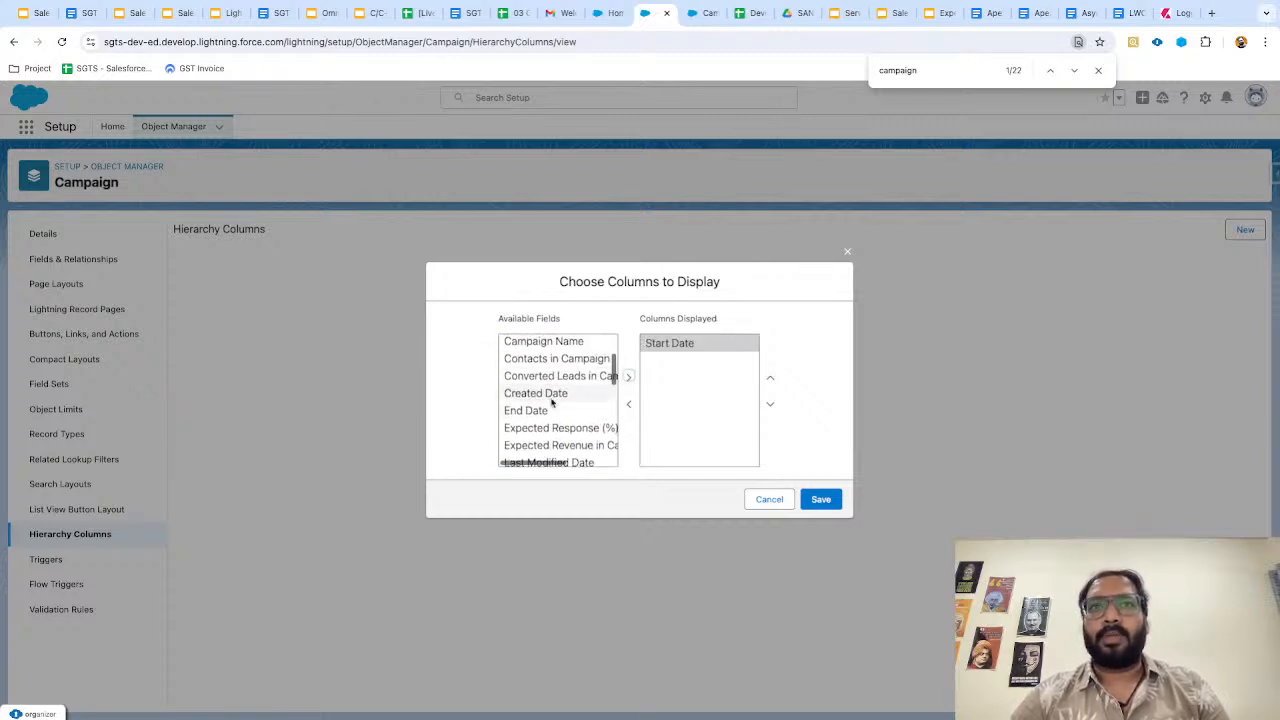
click(556, 410)
click(629, 377)
scroll(549, 371, up, 3)
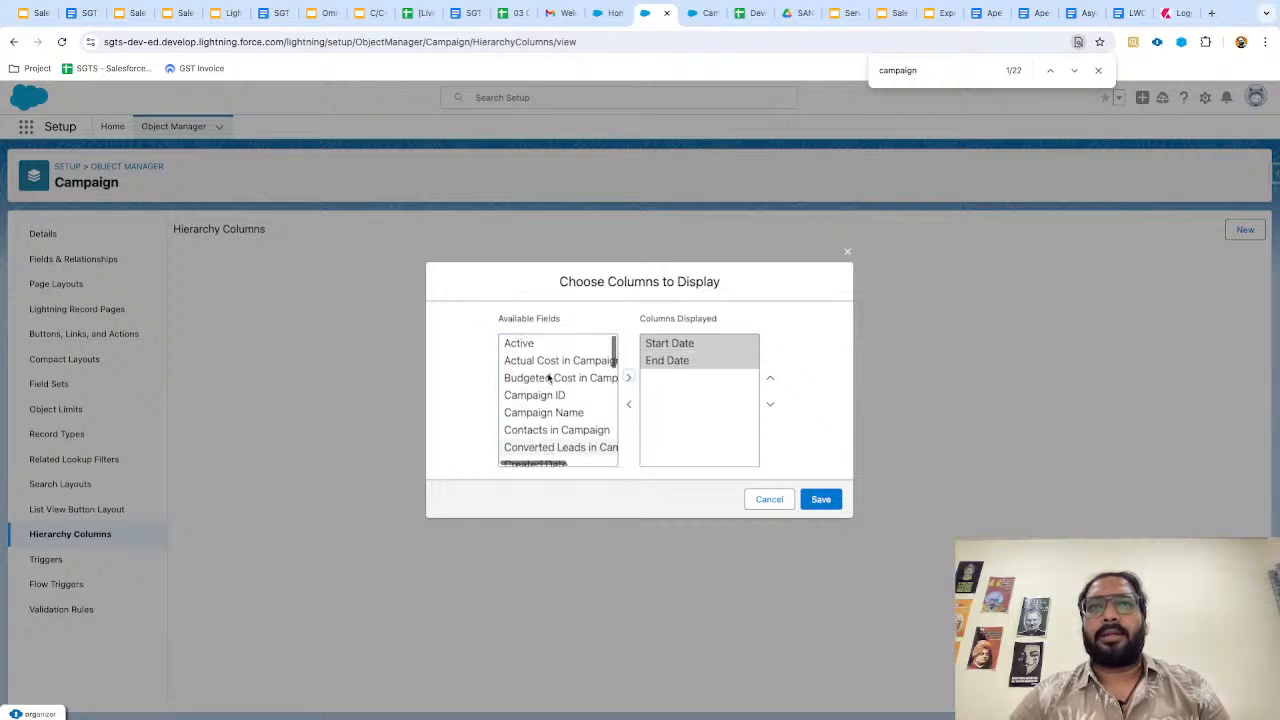
click(628, 377)
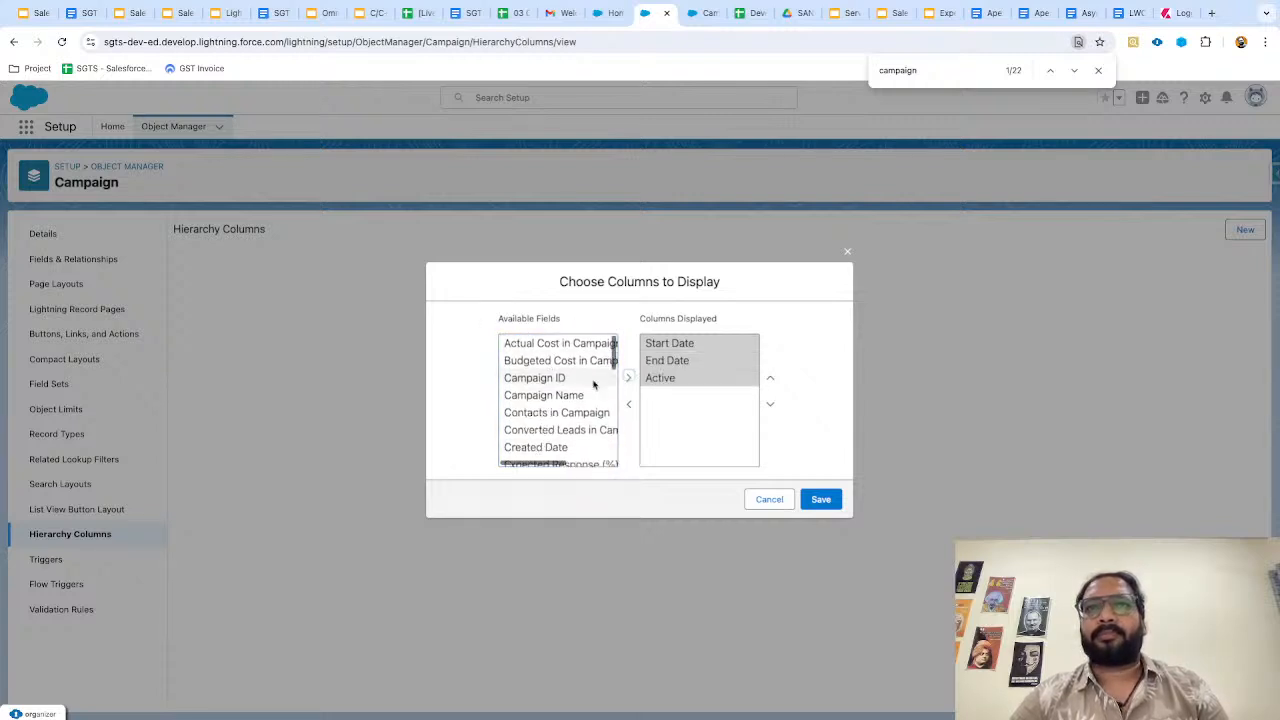
scroll(559, 403, down, 5)
scroll(559, 403, down, 3)
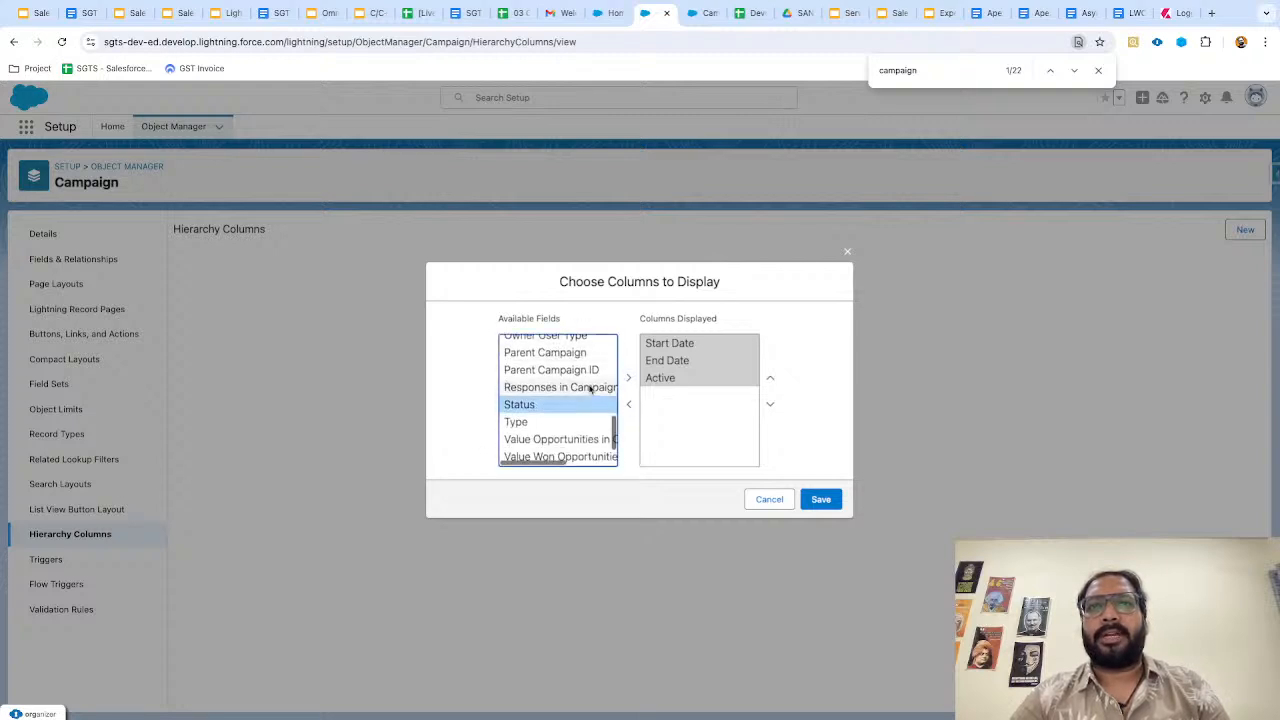
click(629, 377)
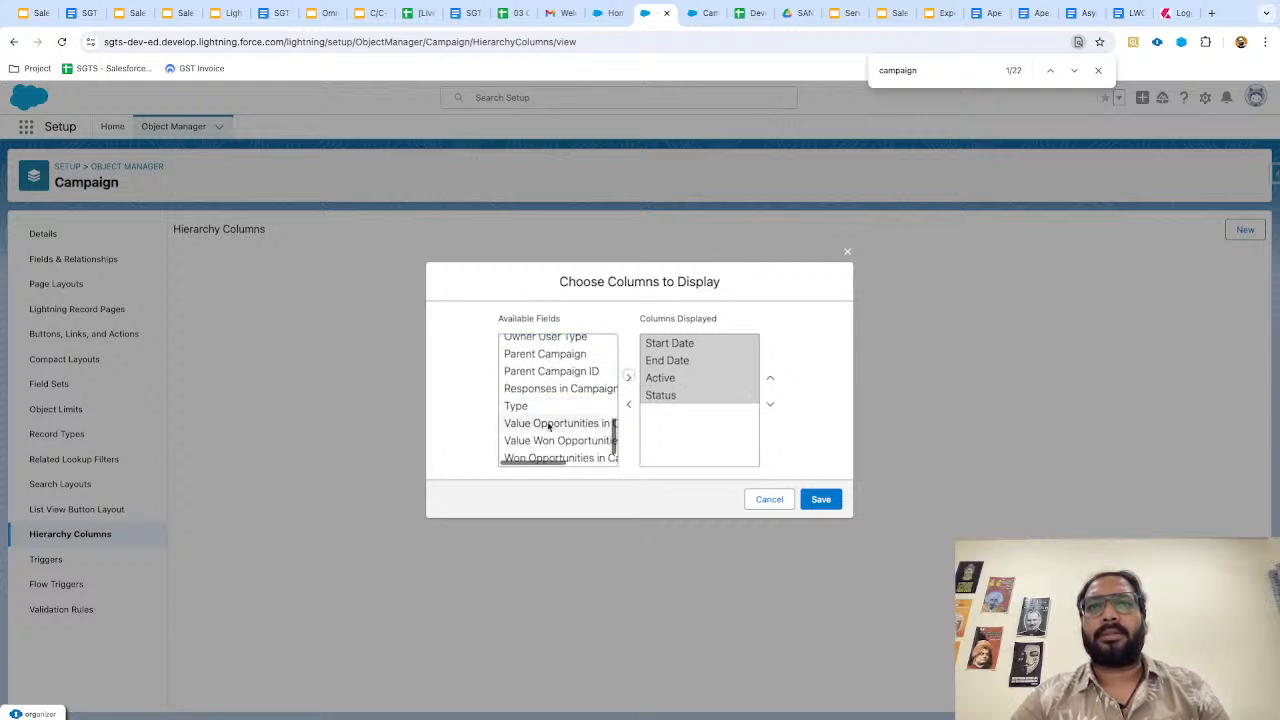
click(546, 407)
click(628, 377)
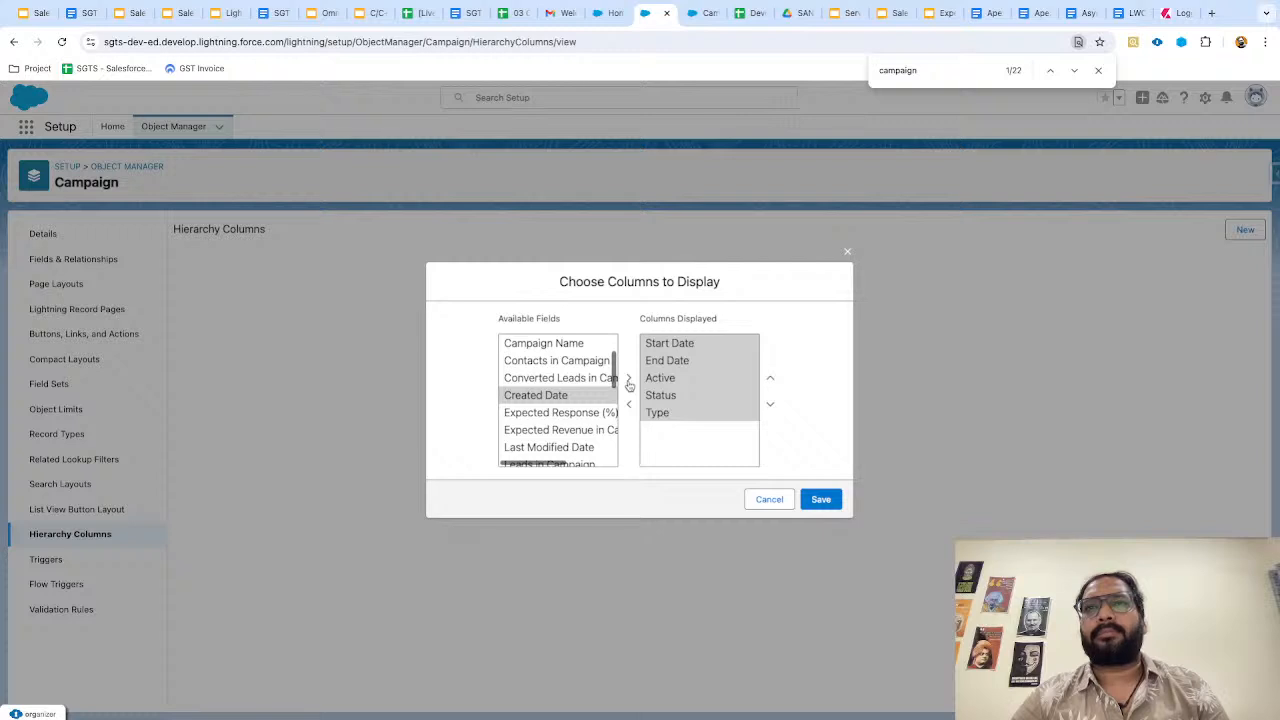
Add Campaign Name, move it to the first column position, and save the hierarchy view.
scroll(580, 390, up, 1)
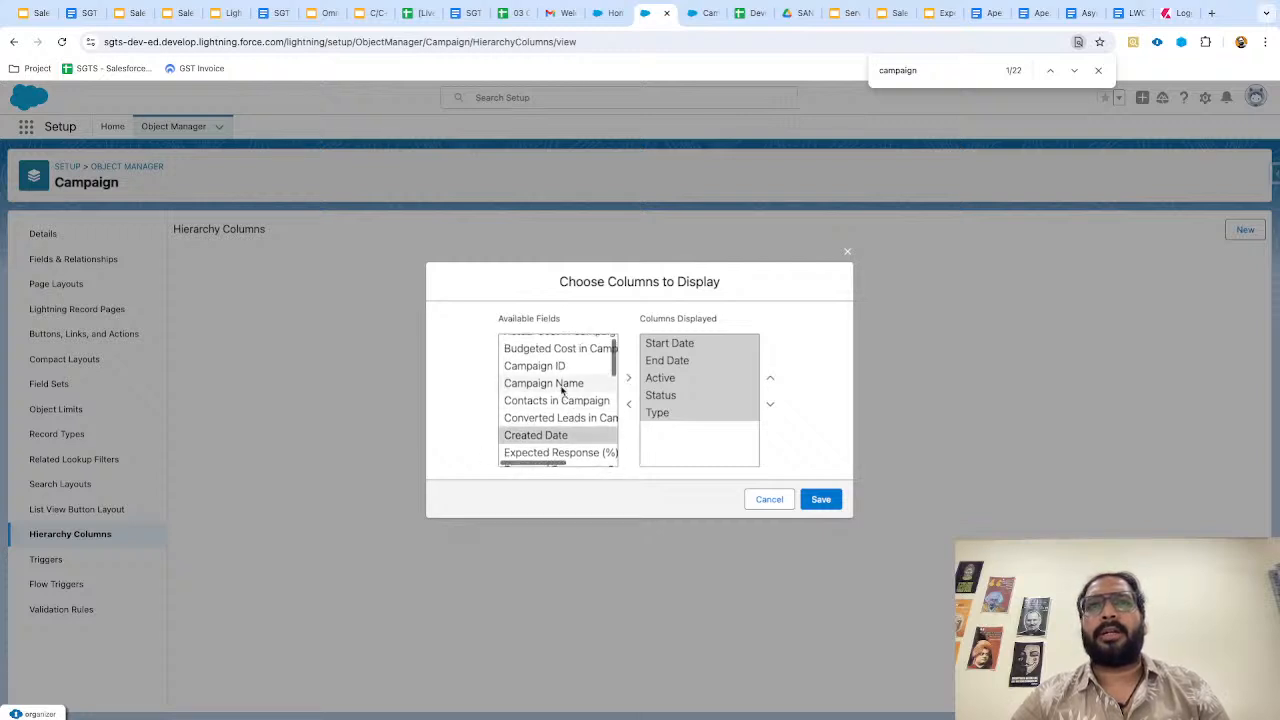
scroll(562, 390, up, 1)
click(568, 396)
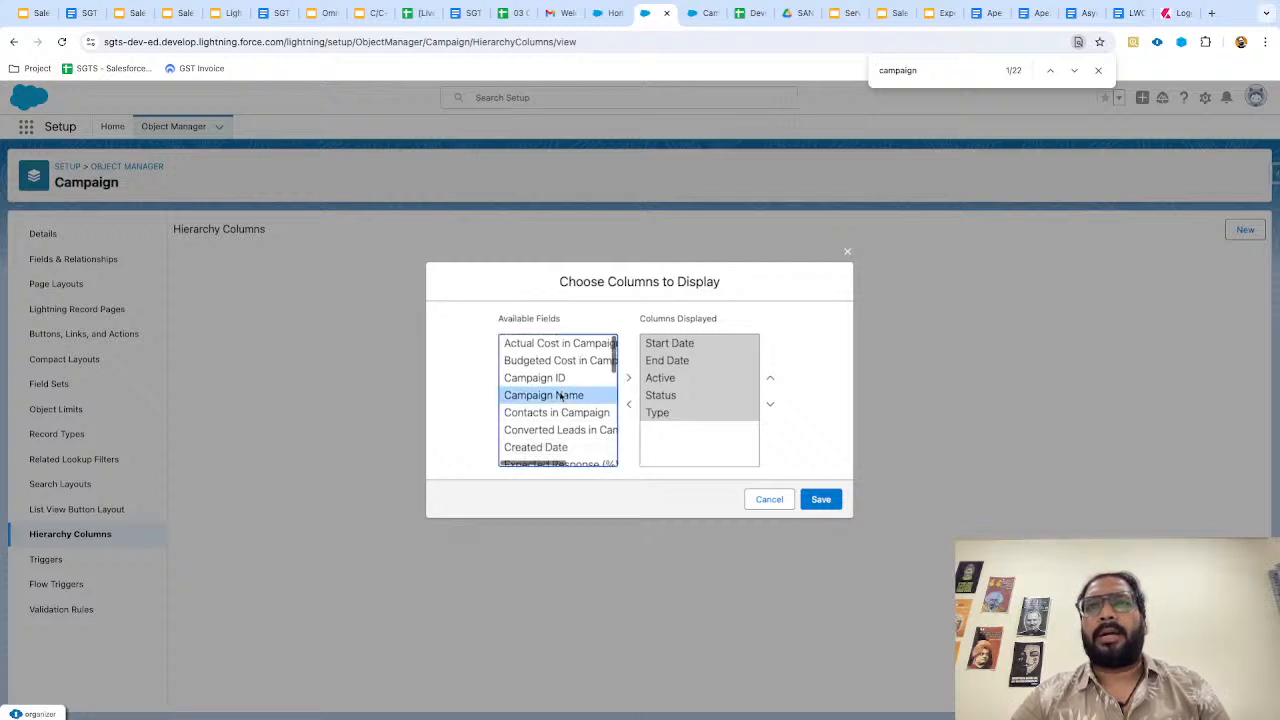
click(628, 377)
click(690, 430)
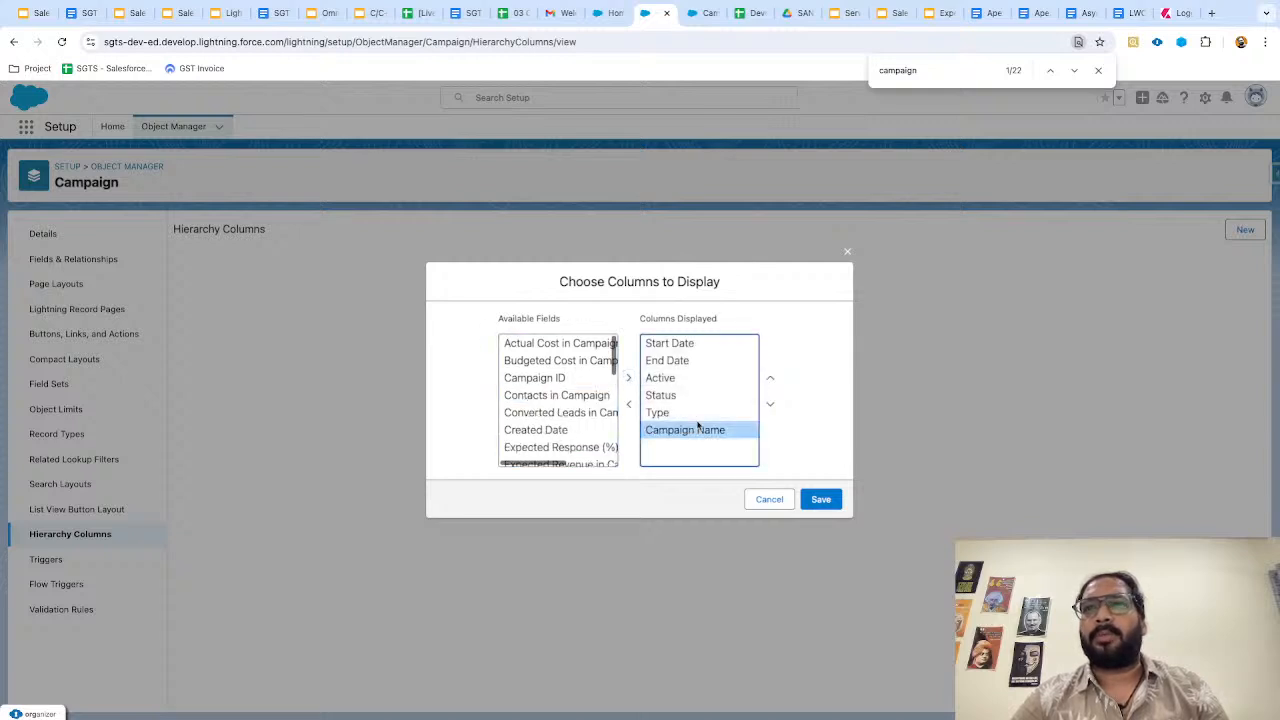
click(770, 379)
click(770, 379)
click(770, 379)
click(770, 379)
click(770, 379)
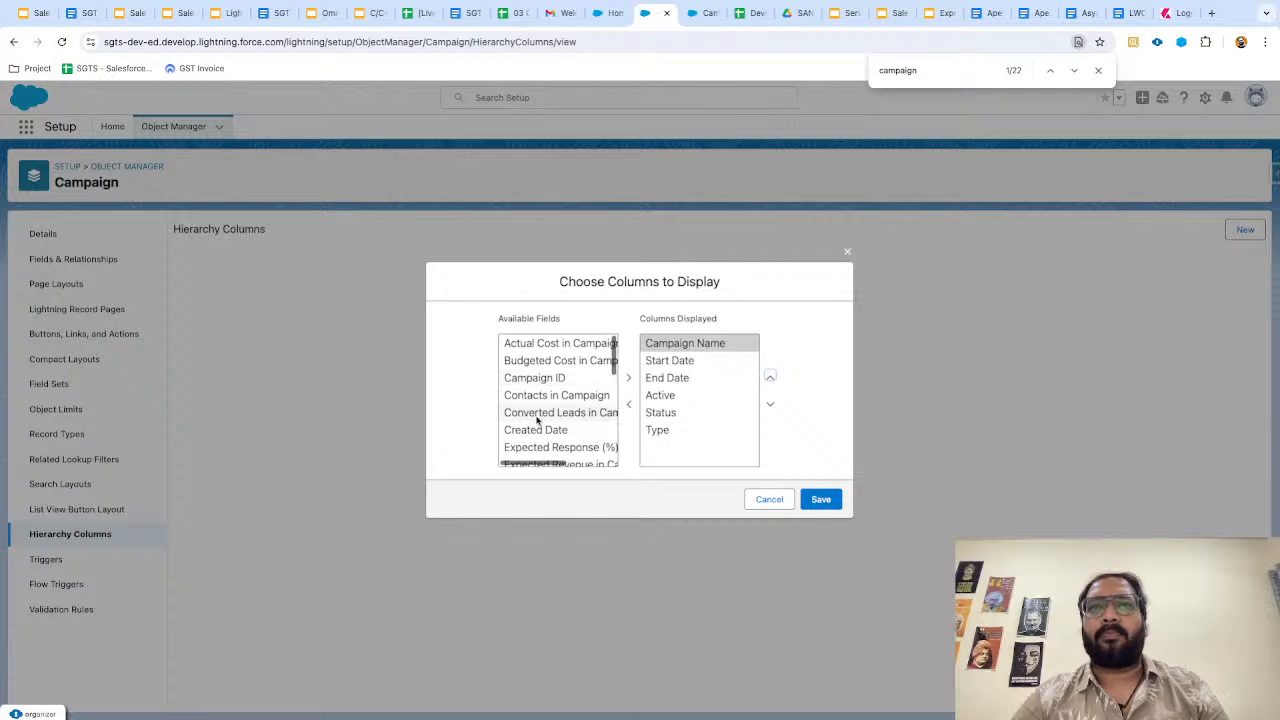
scroll(537, 422, down, 3)
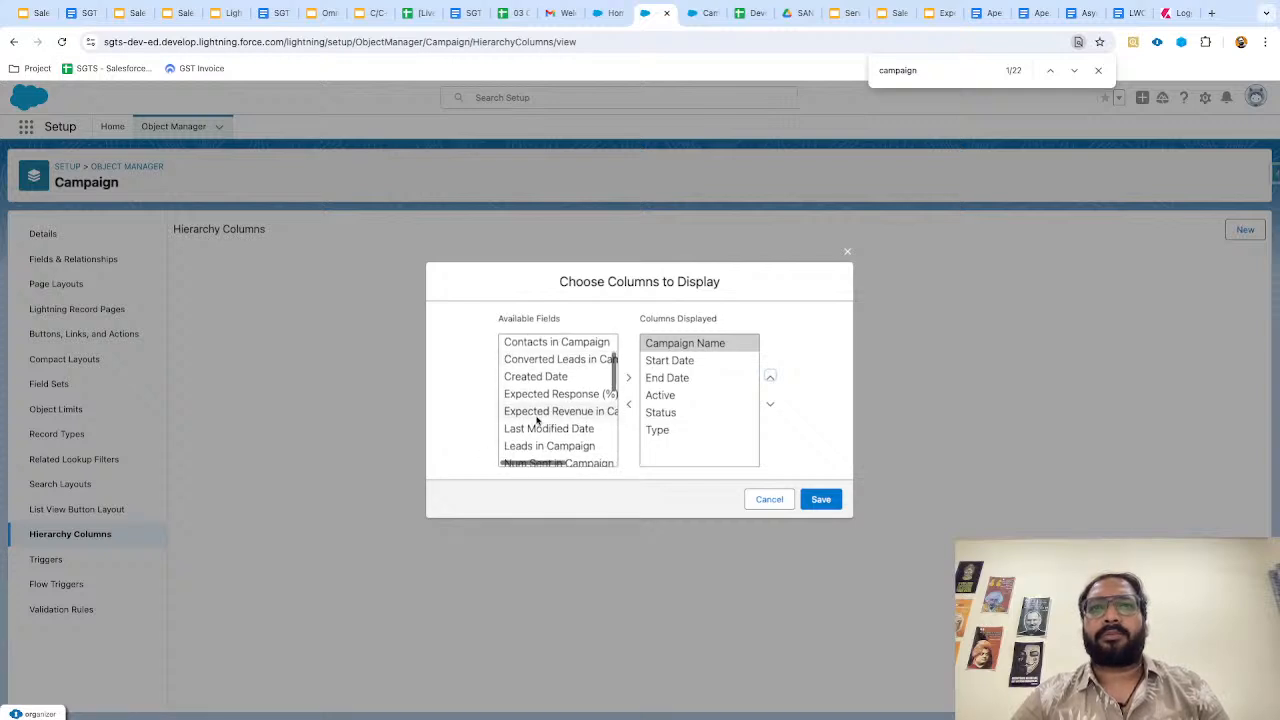
scroll(537, 422, down, 5)
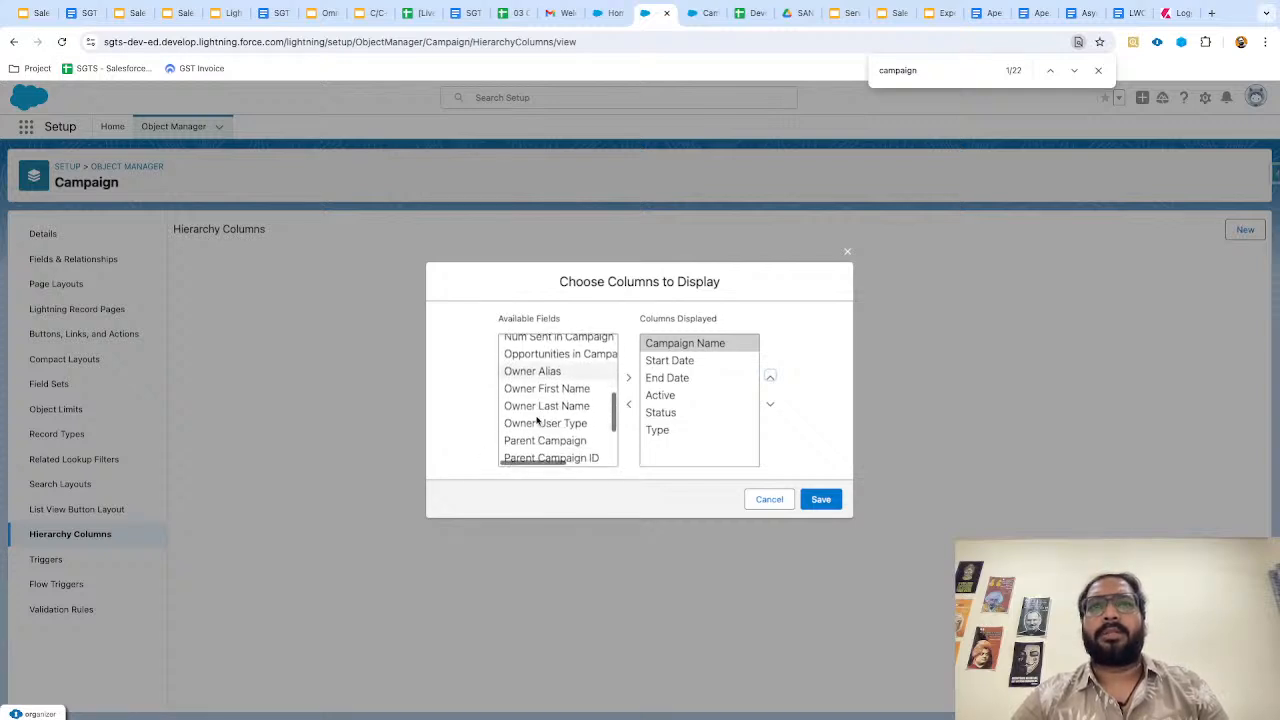
scroll(537, 420, down, 1)
scroll(545, 415, down, 2)
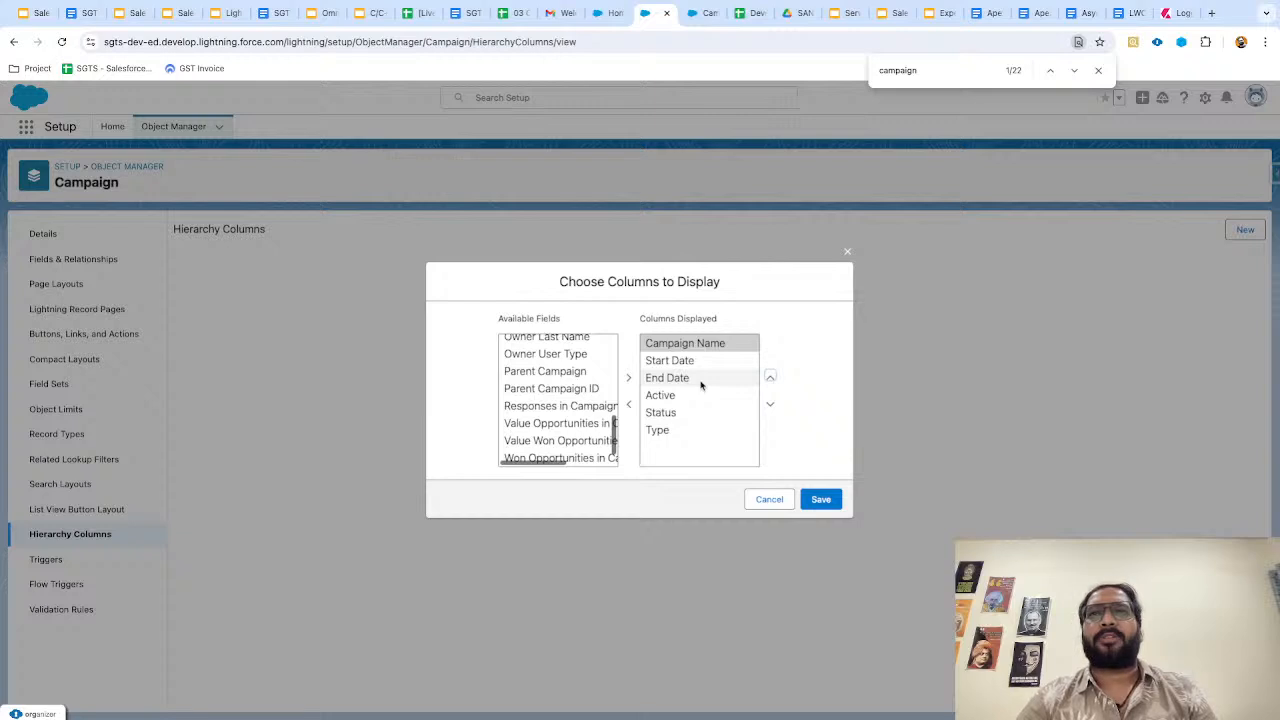
click(820, 499)
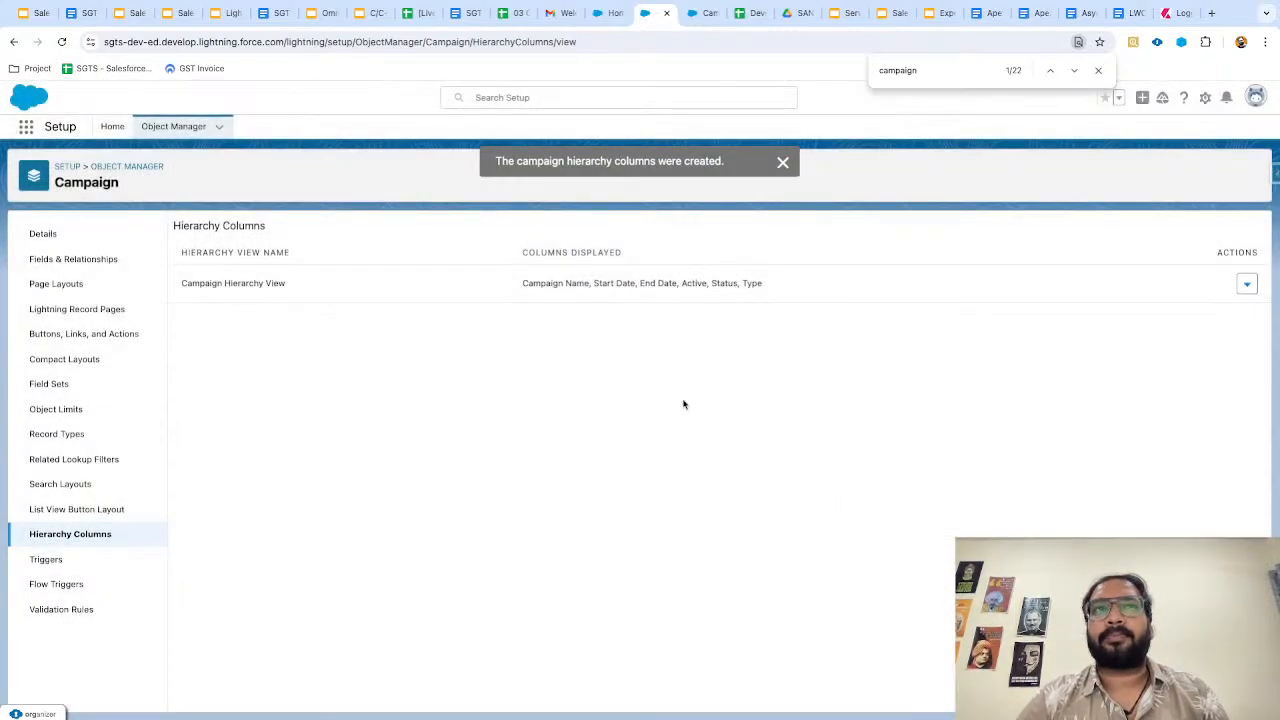
Reload SGTS Email's Campaign Hierarchy to display the new Active, Status and Type columns, then show the slides.
key(ctrl+Tab)
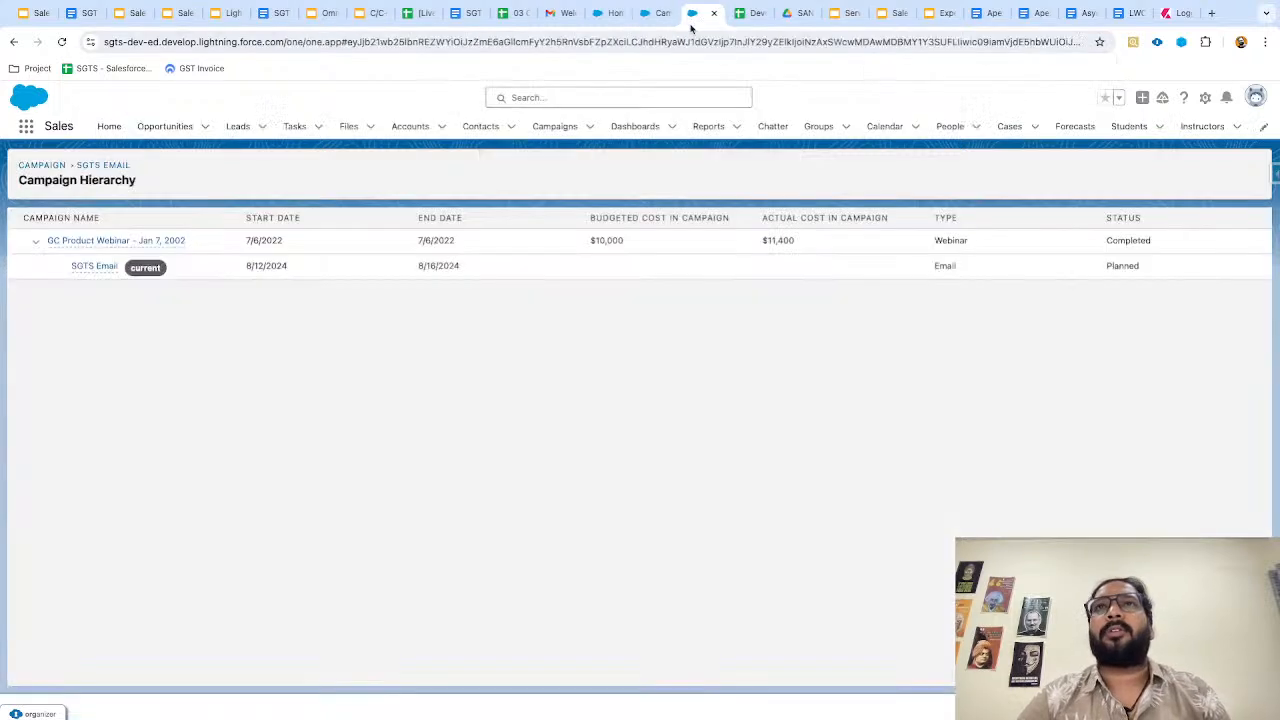
key(ctrl+r)
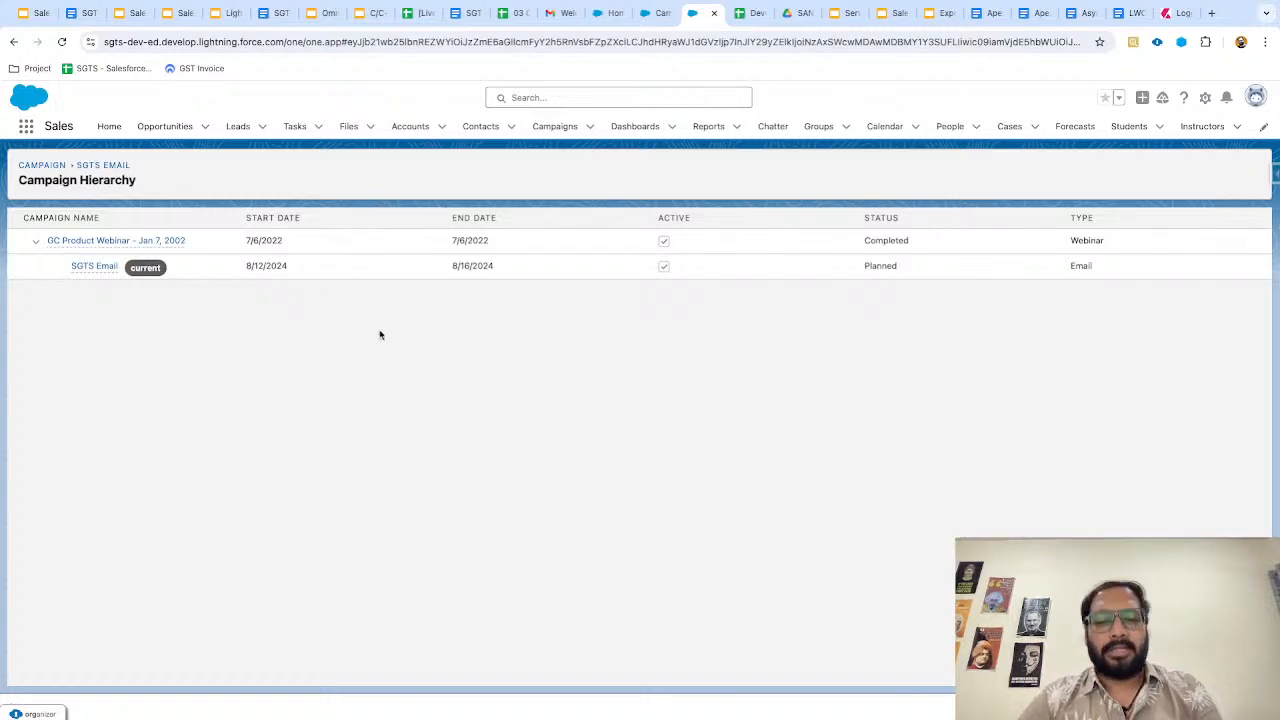
key(ctrl+Left)
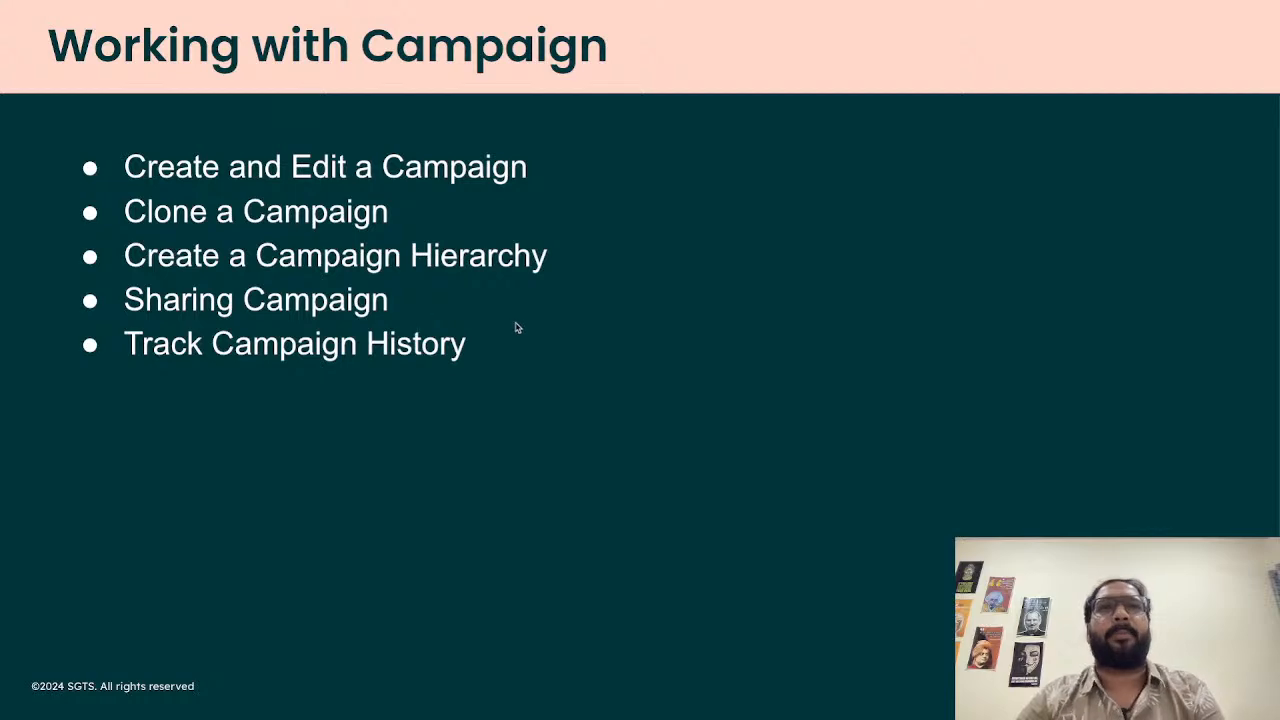
Go from the Working with Campaign slide back to SGTS Email's Campaign Hierarchy page.
key(ctrl+Right)
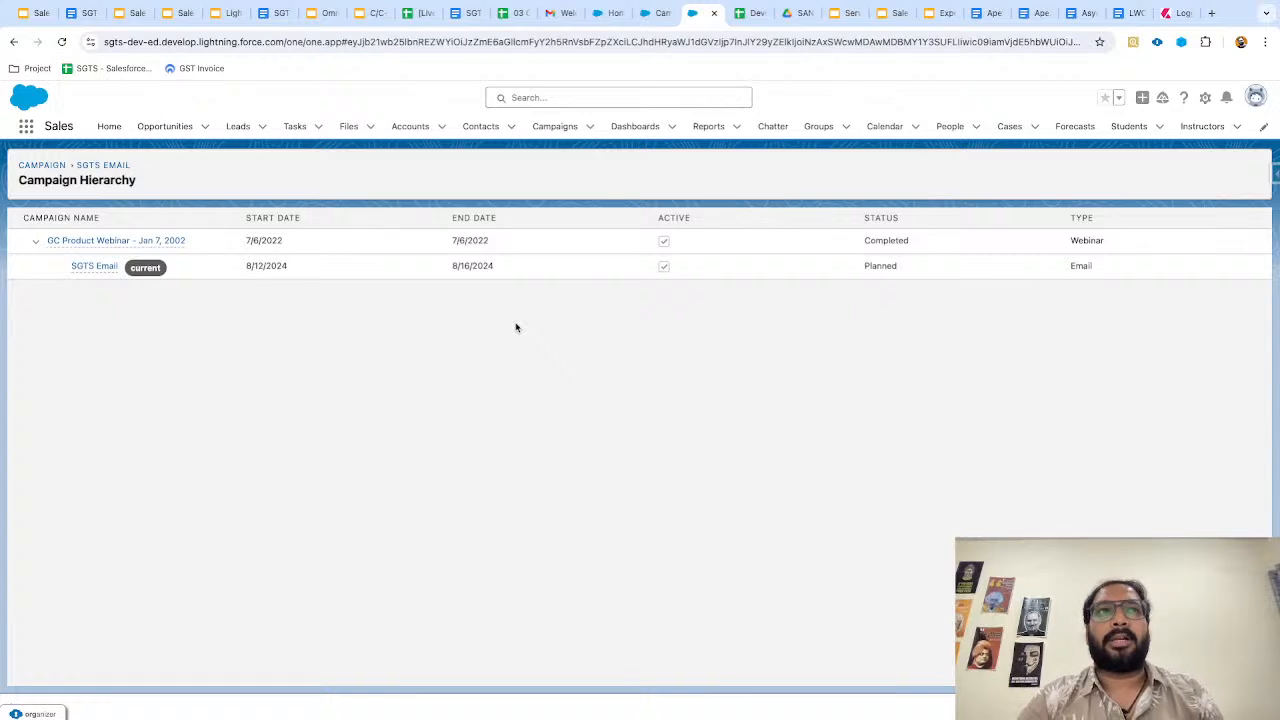
Open SGTS Email's Sharing settings and add Test User as the share recipient.
click(109, 267)
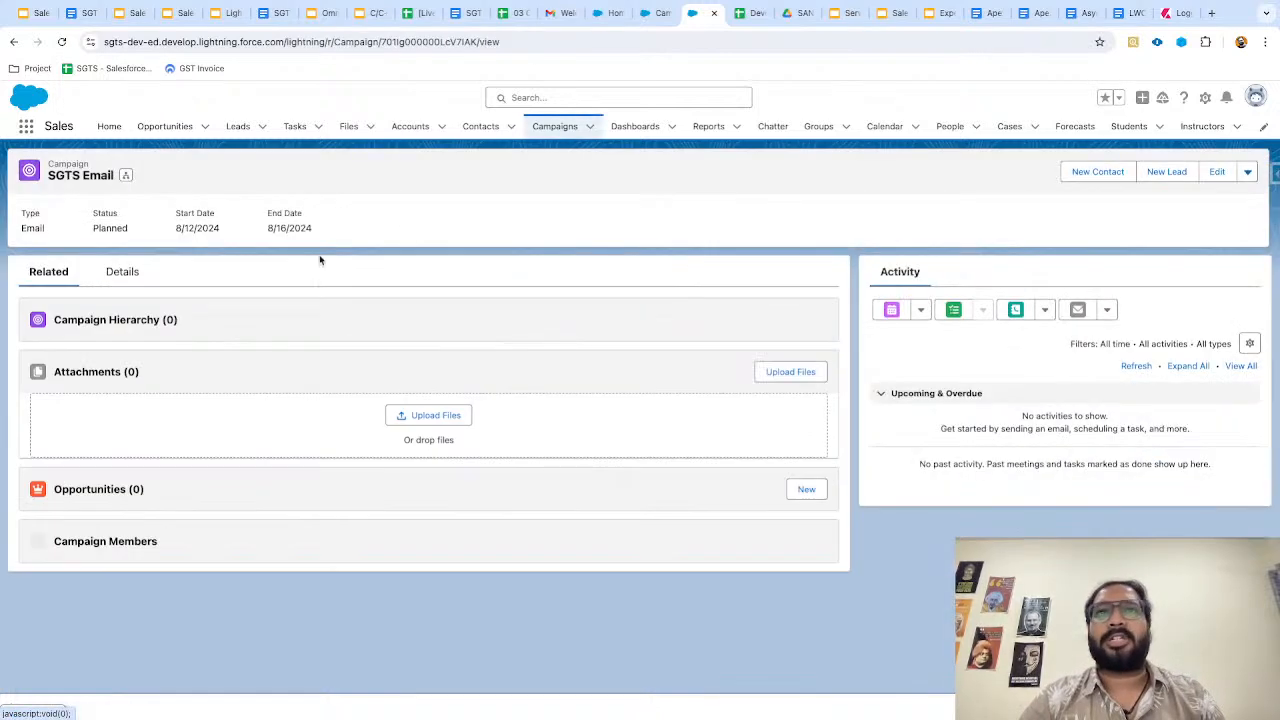
click(1248, 172)
click(1182, 312)
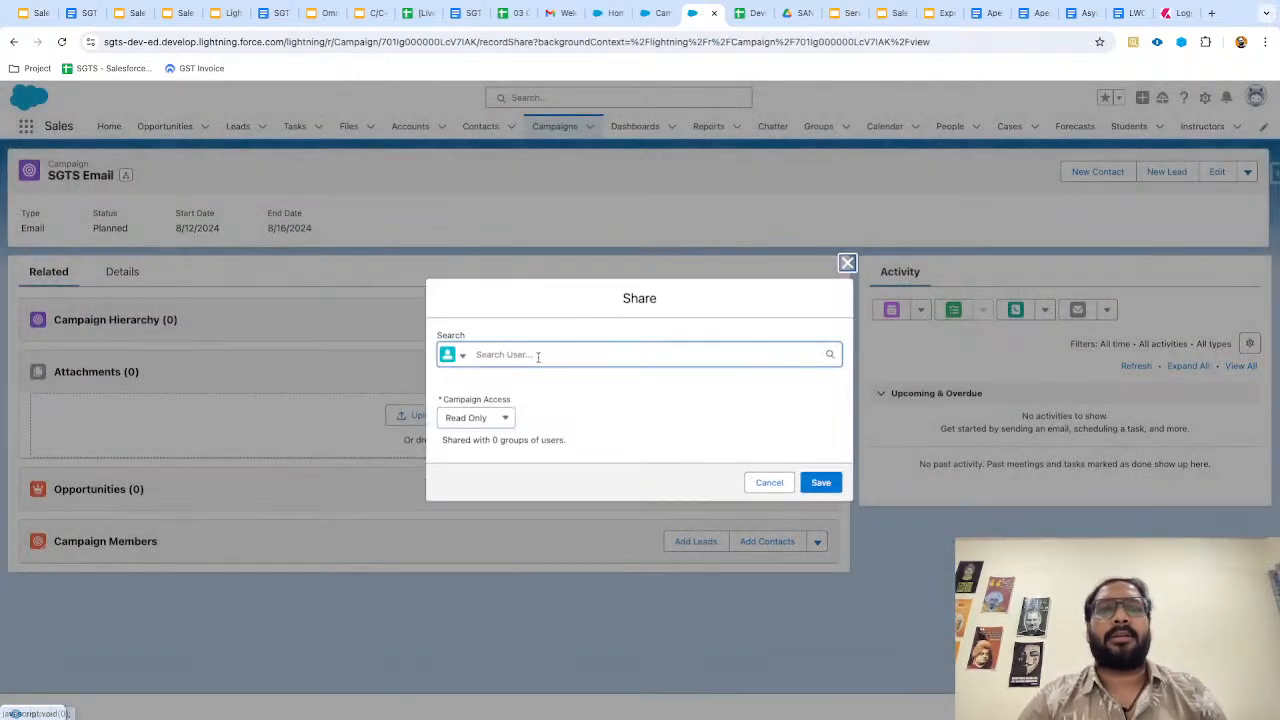
click(544, 356)
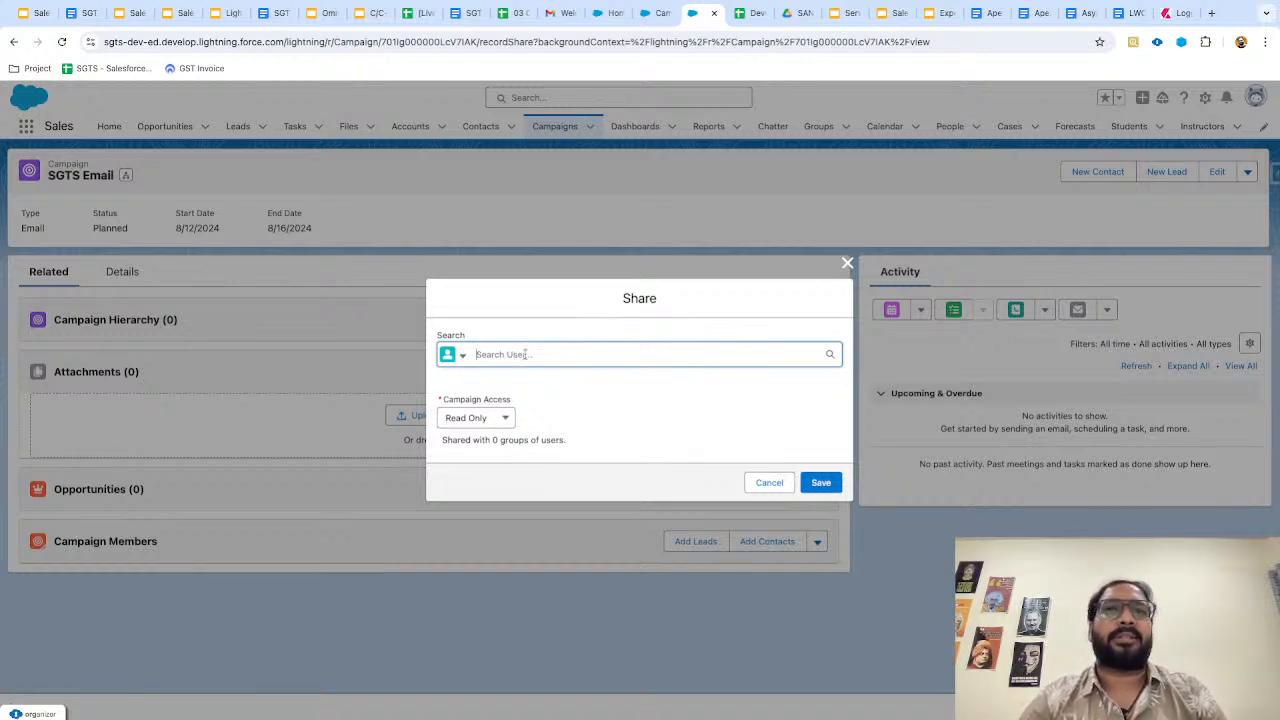
text(vikas)
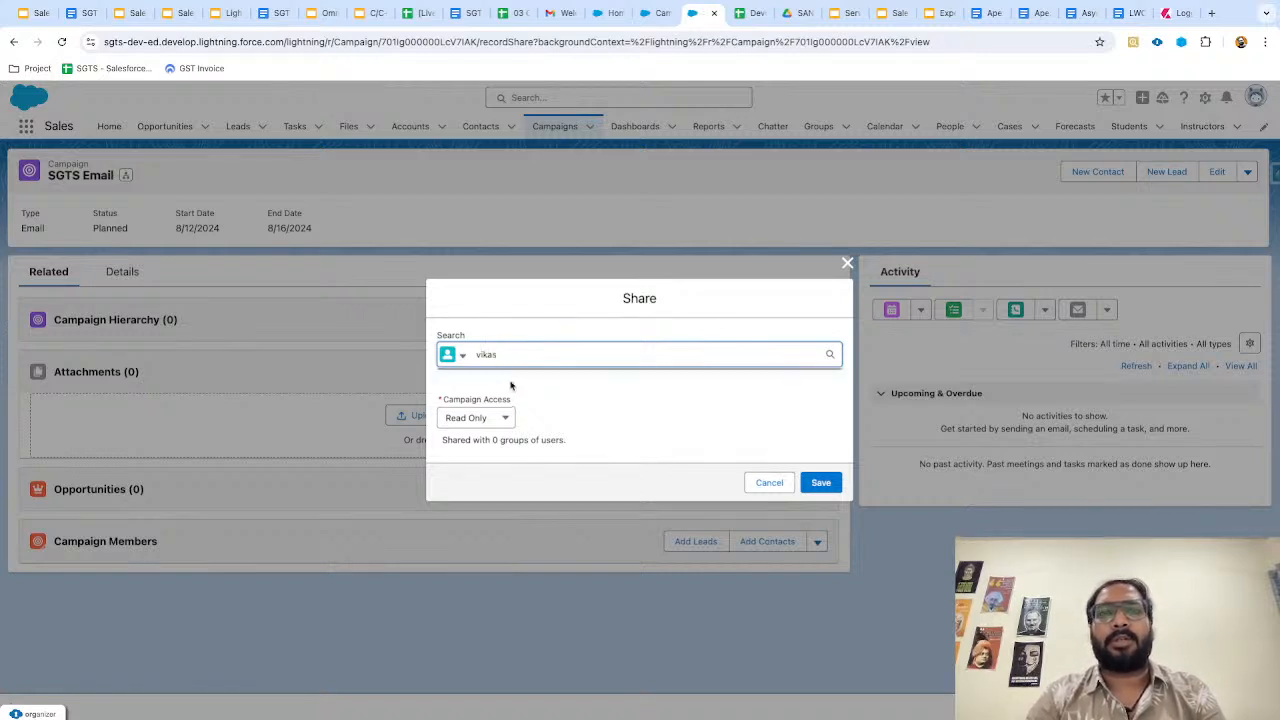
key(BackSpace)
key(BackSpace)
text(test)
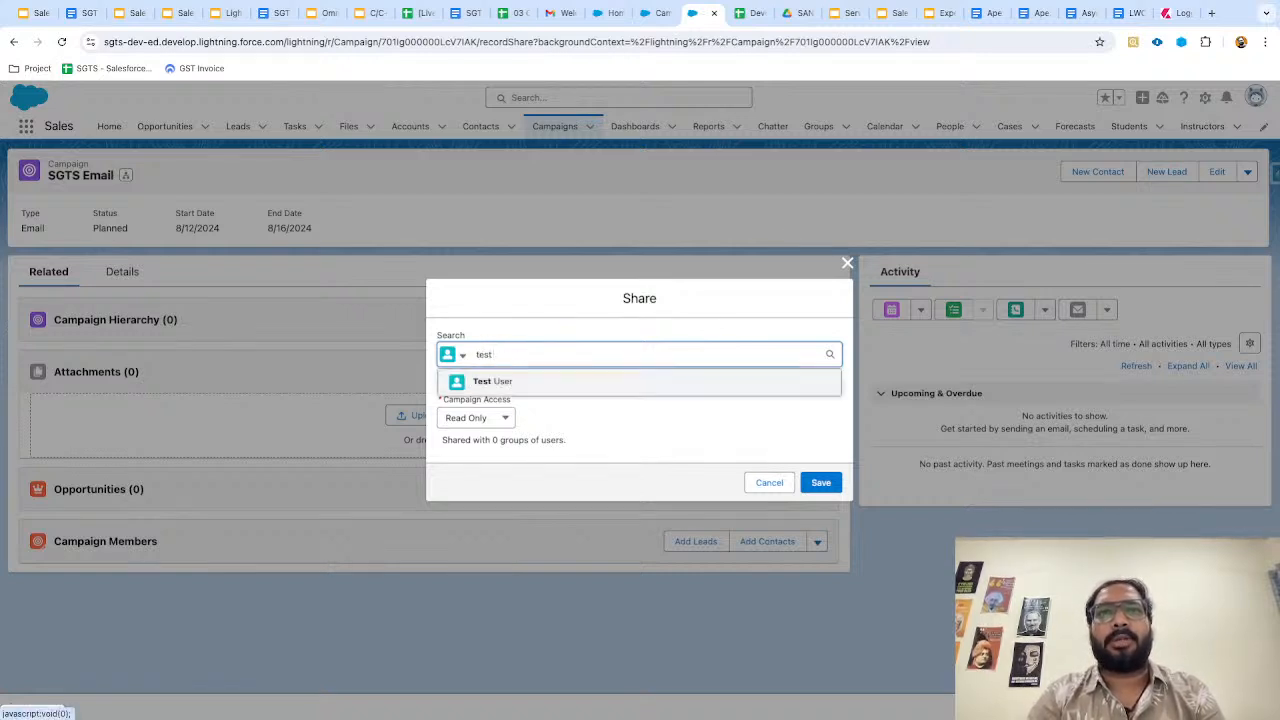
click(495, 381)
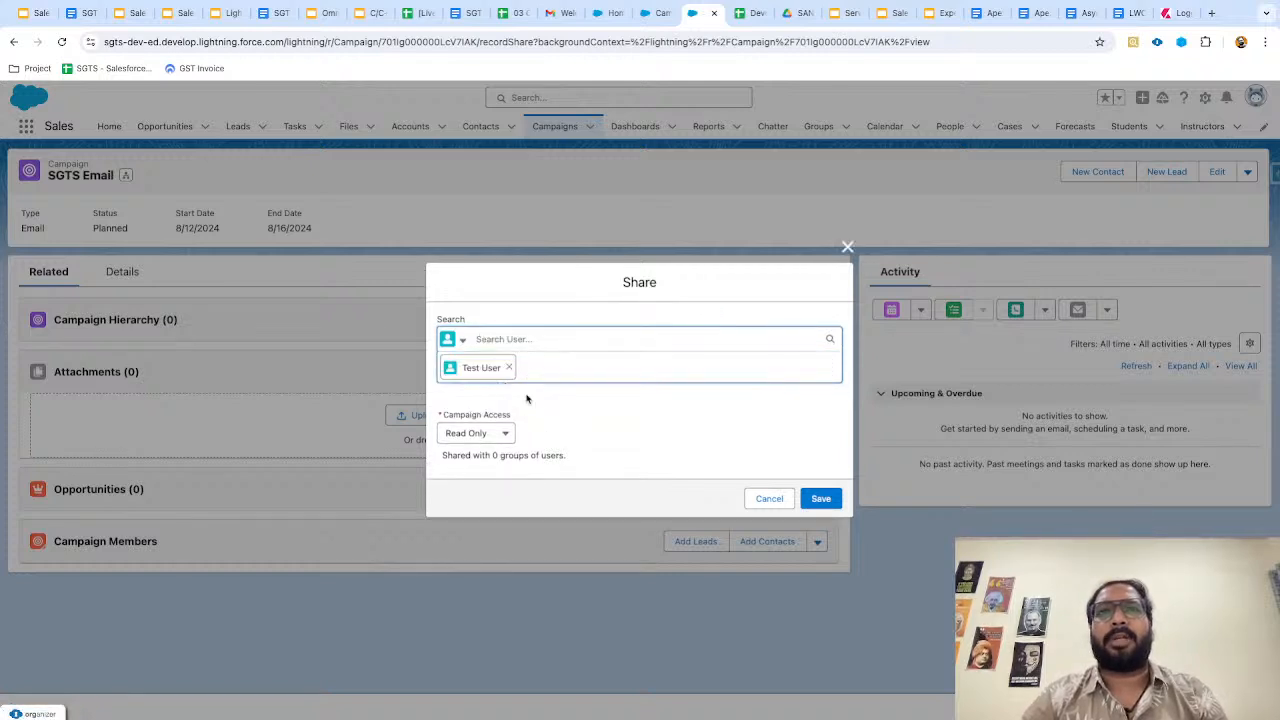
Save with Read Only access, close the resulting sharing error and Quick Action Errors panel, then return to the slides.
click(499, 432)
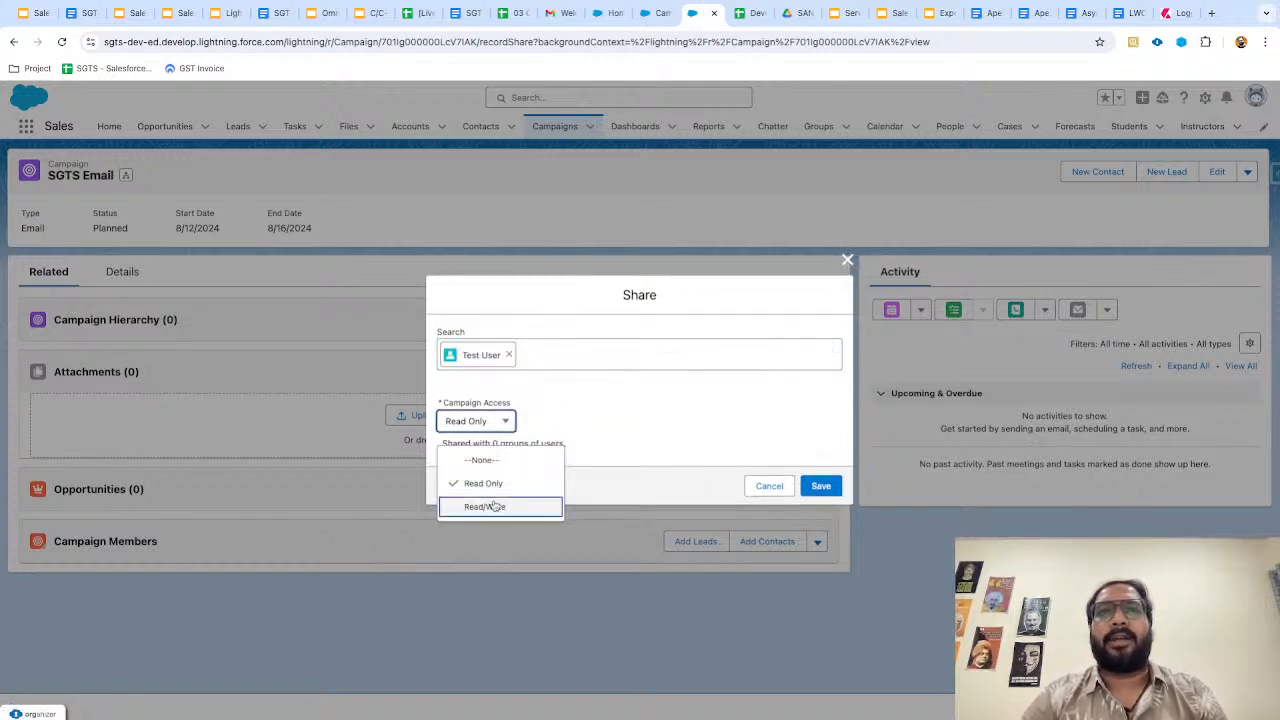
click(528, 483)
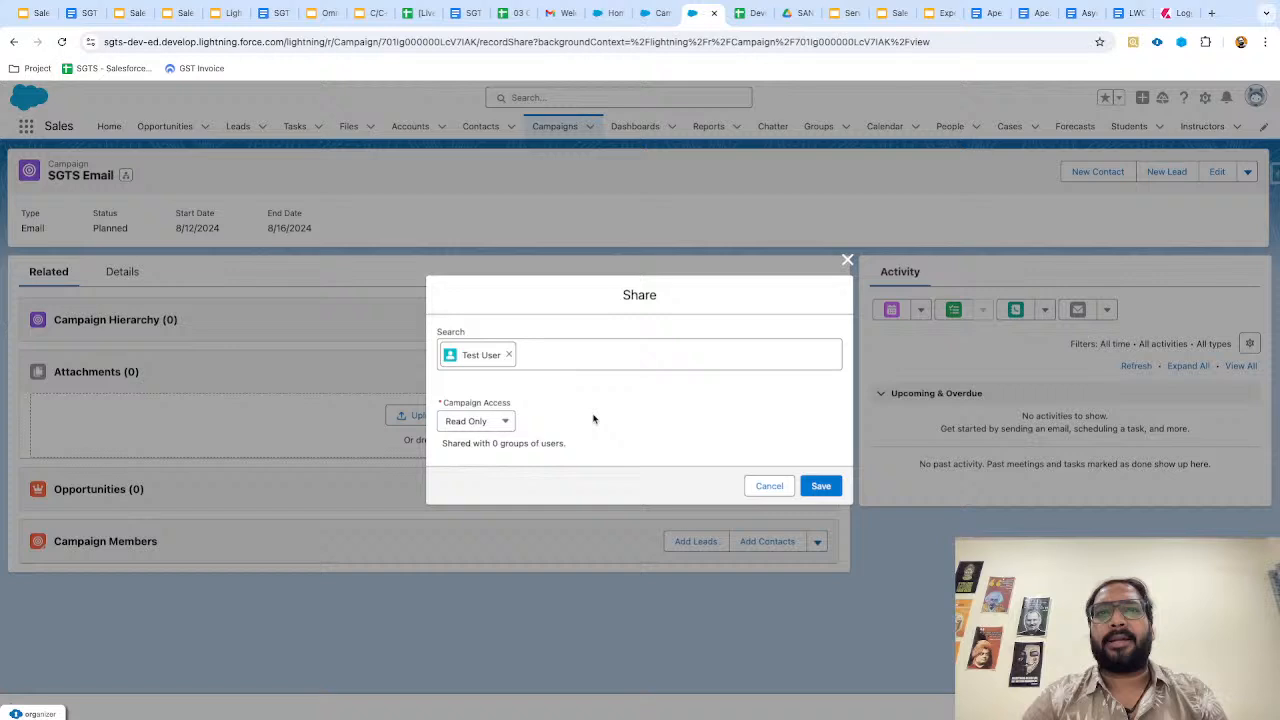
click(820, 486)
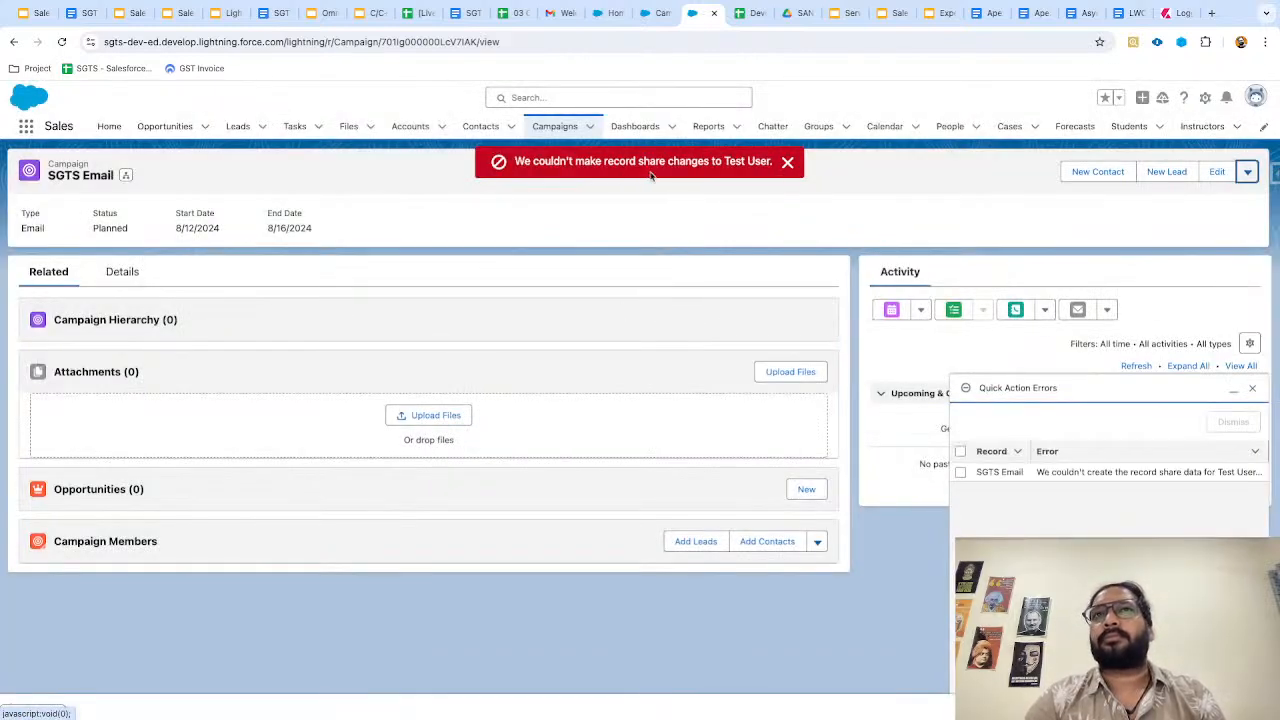
click(788, 162)
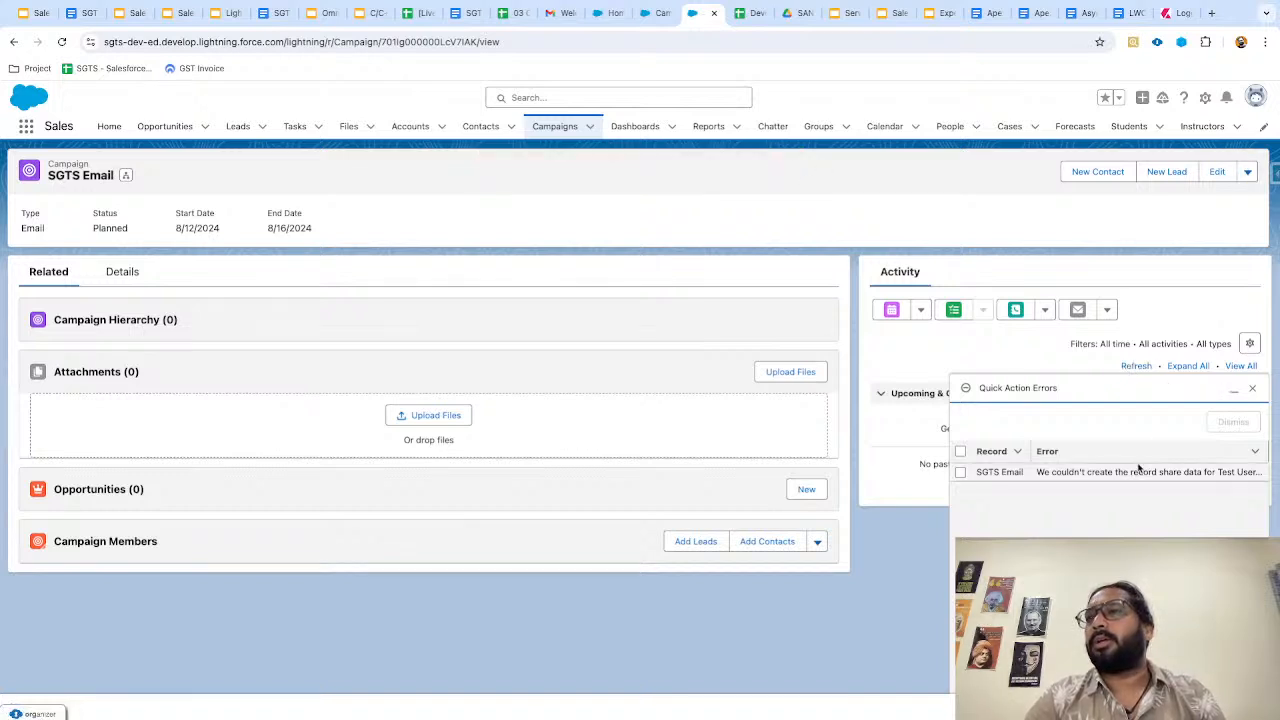
click(1252, 388)
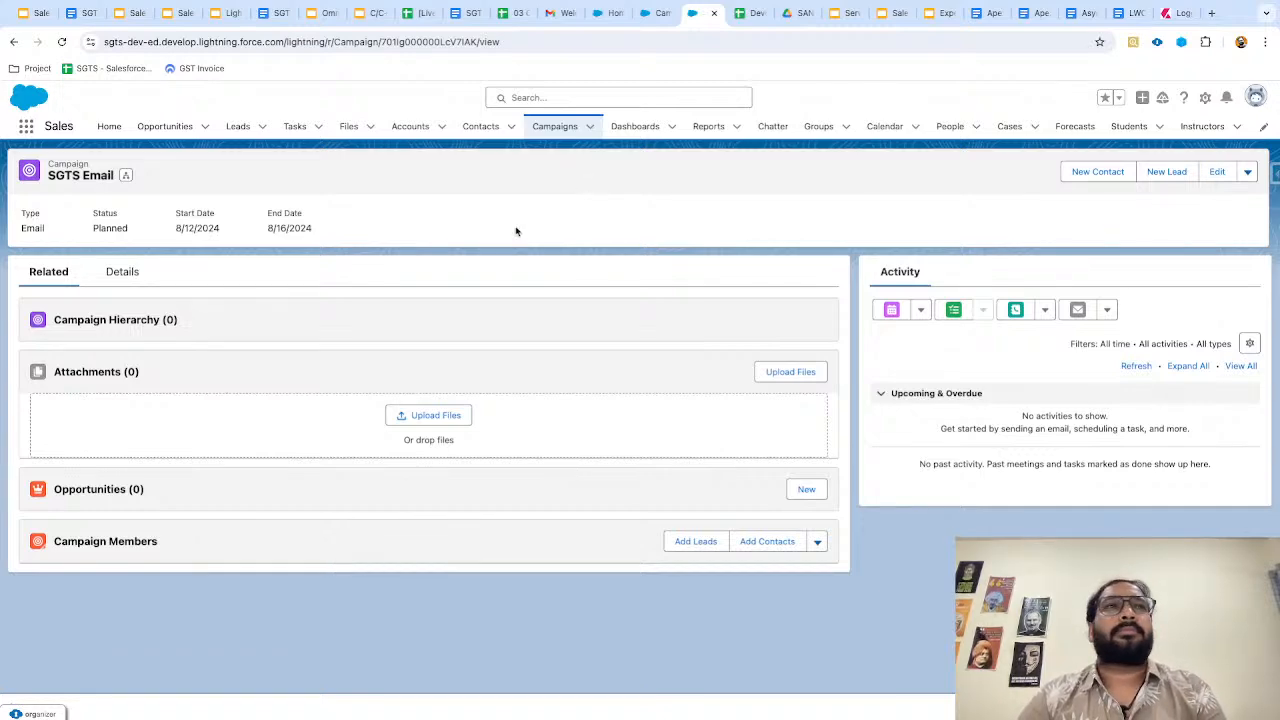
key(ctrl+Left)
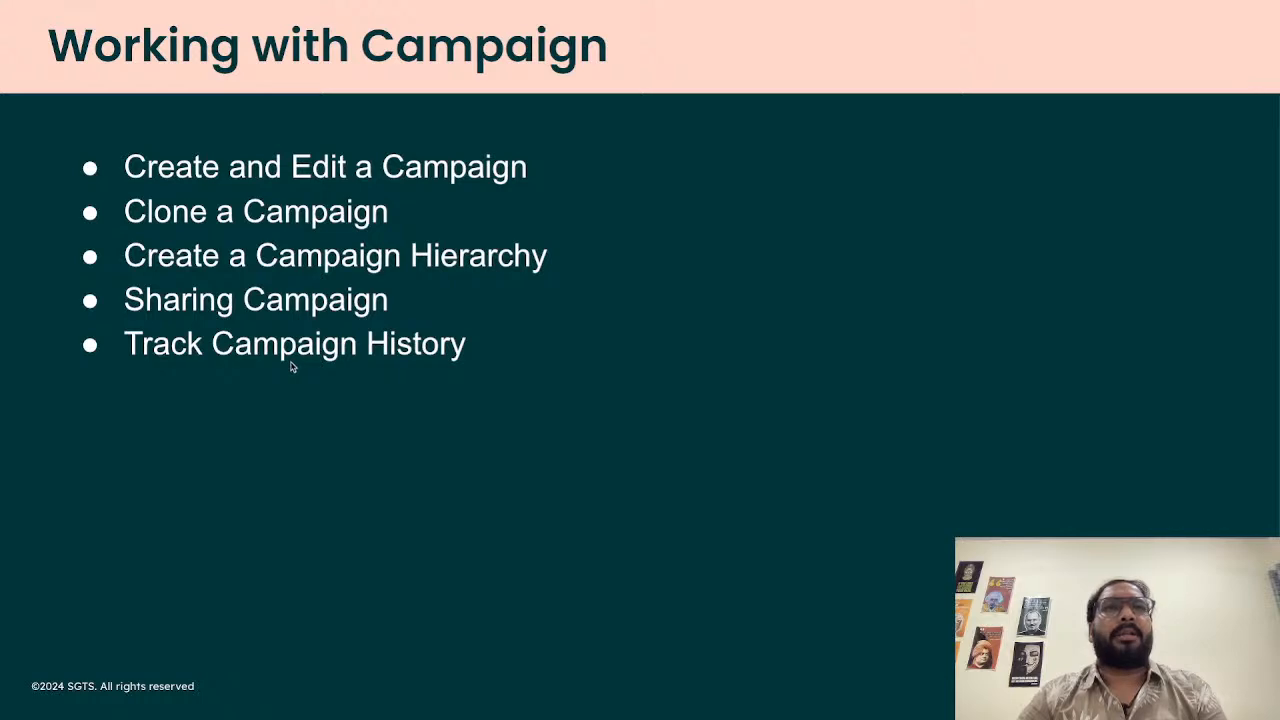
Leave the slides and open the Campaign object's Fields & Relationships list in Object Manager.
key(ctrl+Right)
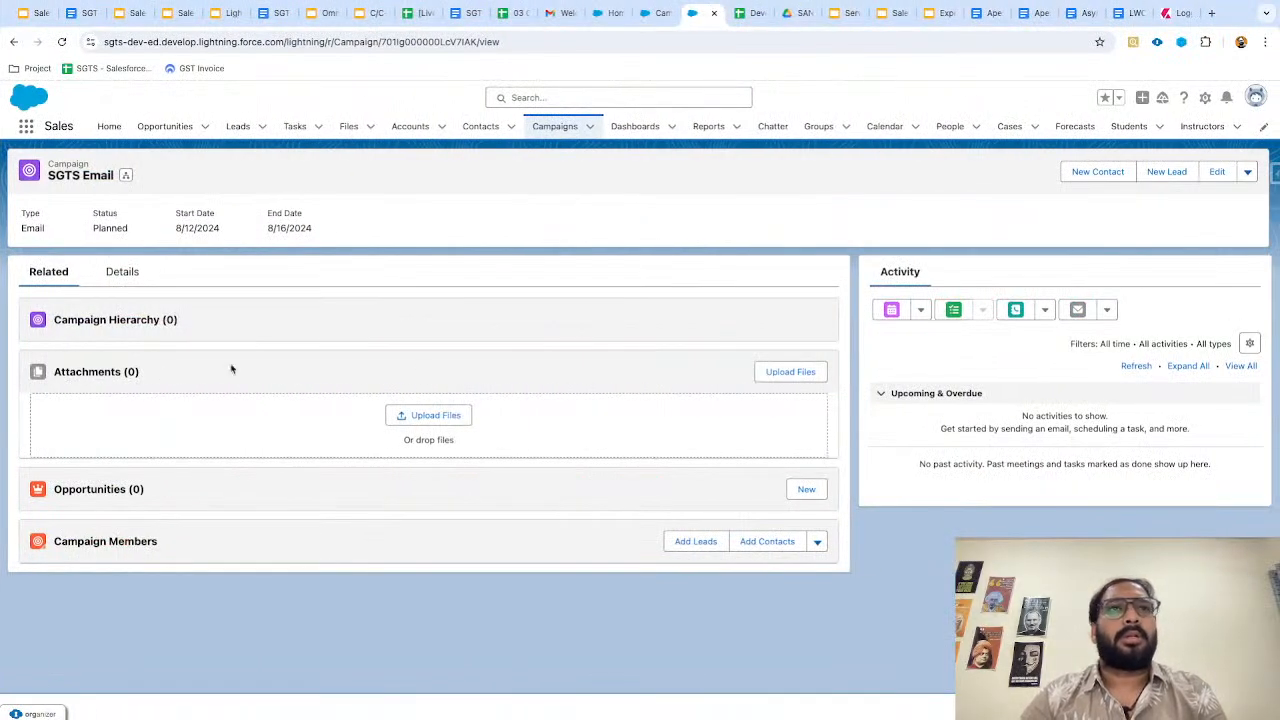
click(644, 18)
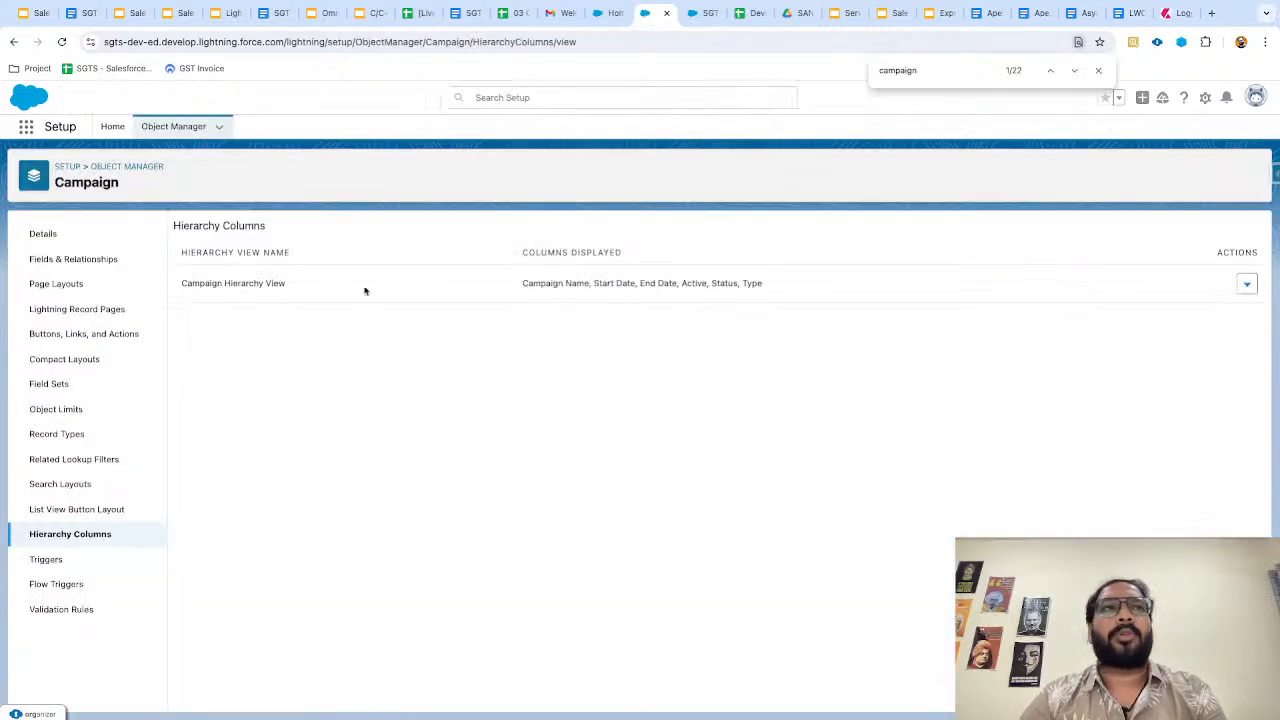
click(113, 262)
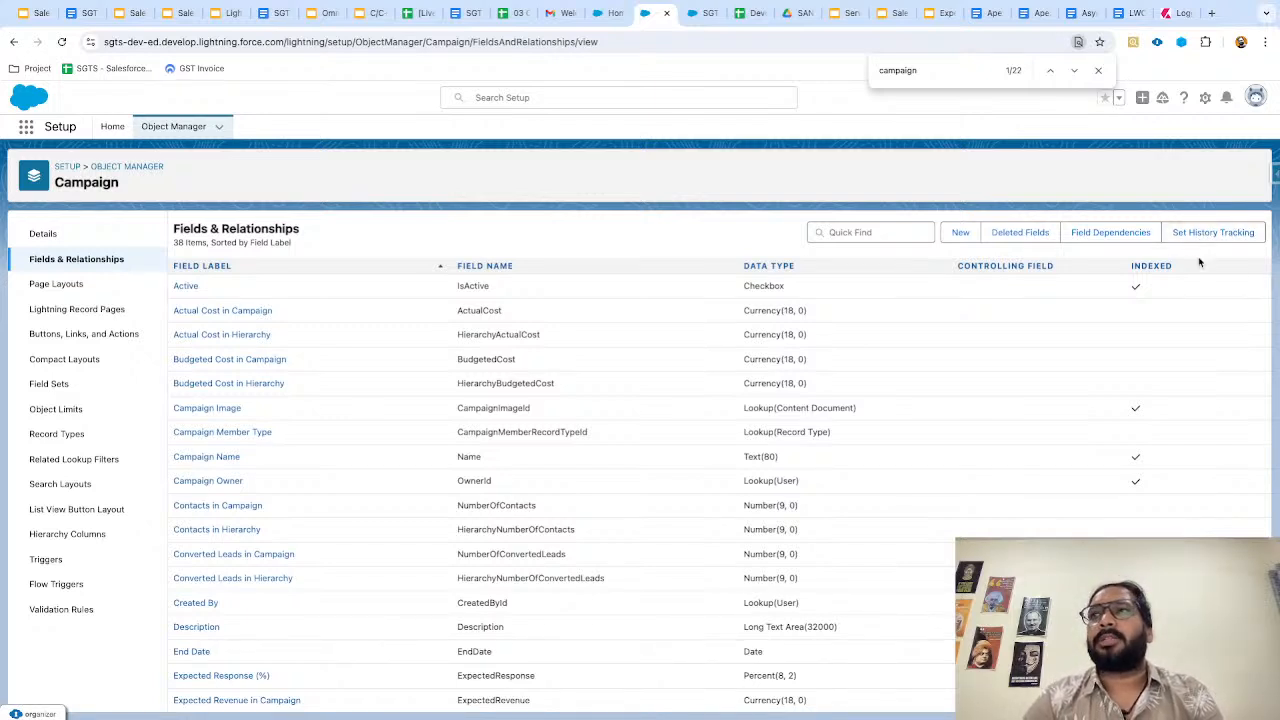
Enable Campaign Field History and track Active, Start Date, Type, Status, End Date and Parent Campaign.
click(1190, 236)
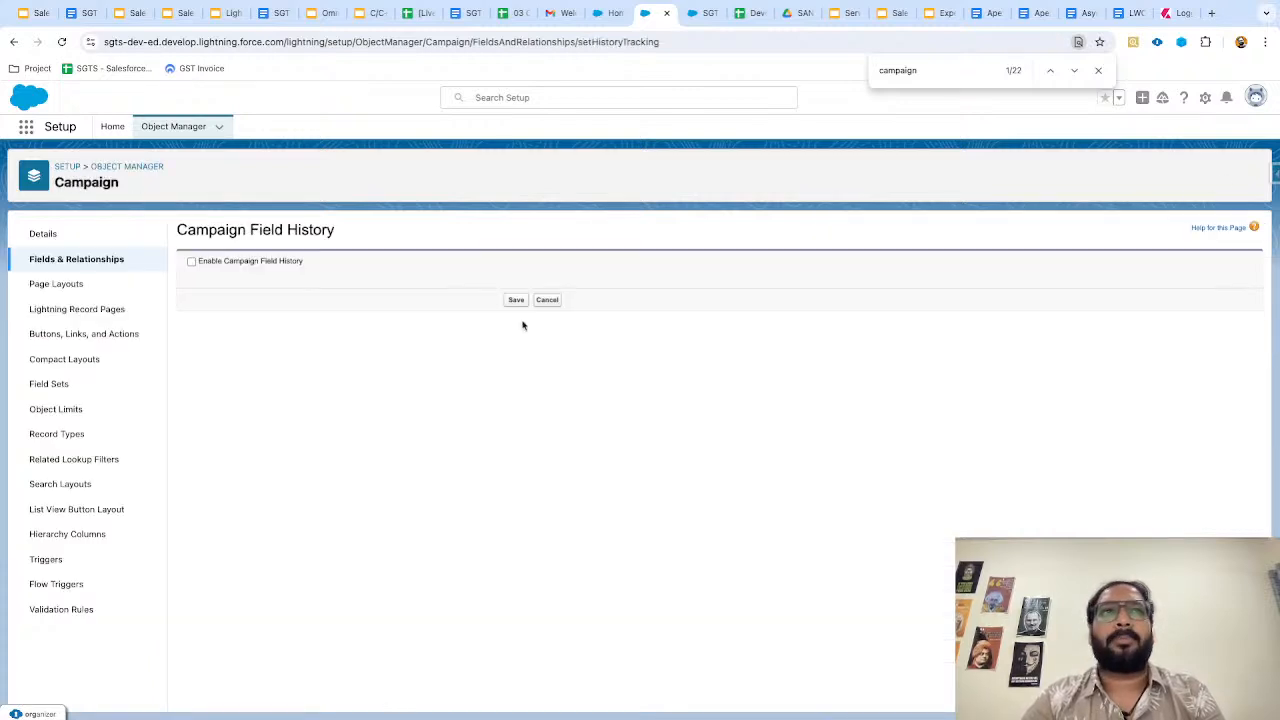
click(193, 262)
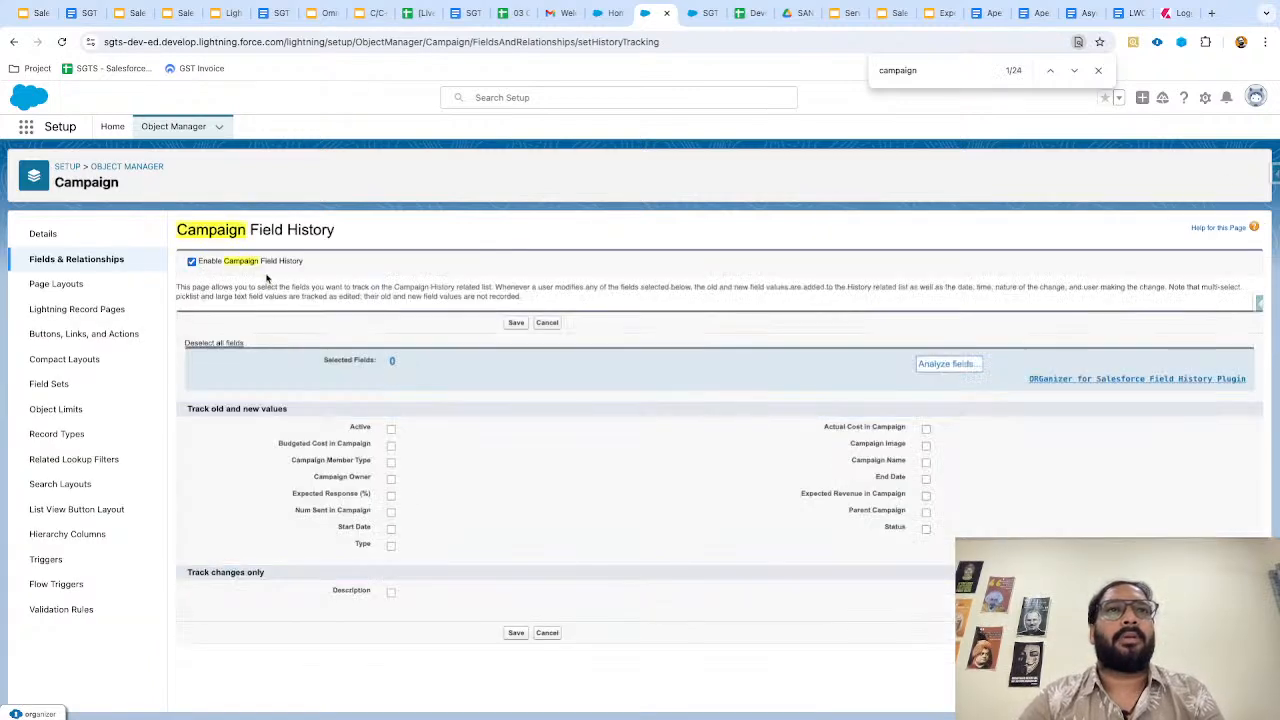
click(391, 430)
click(391, 529)
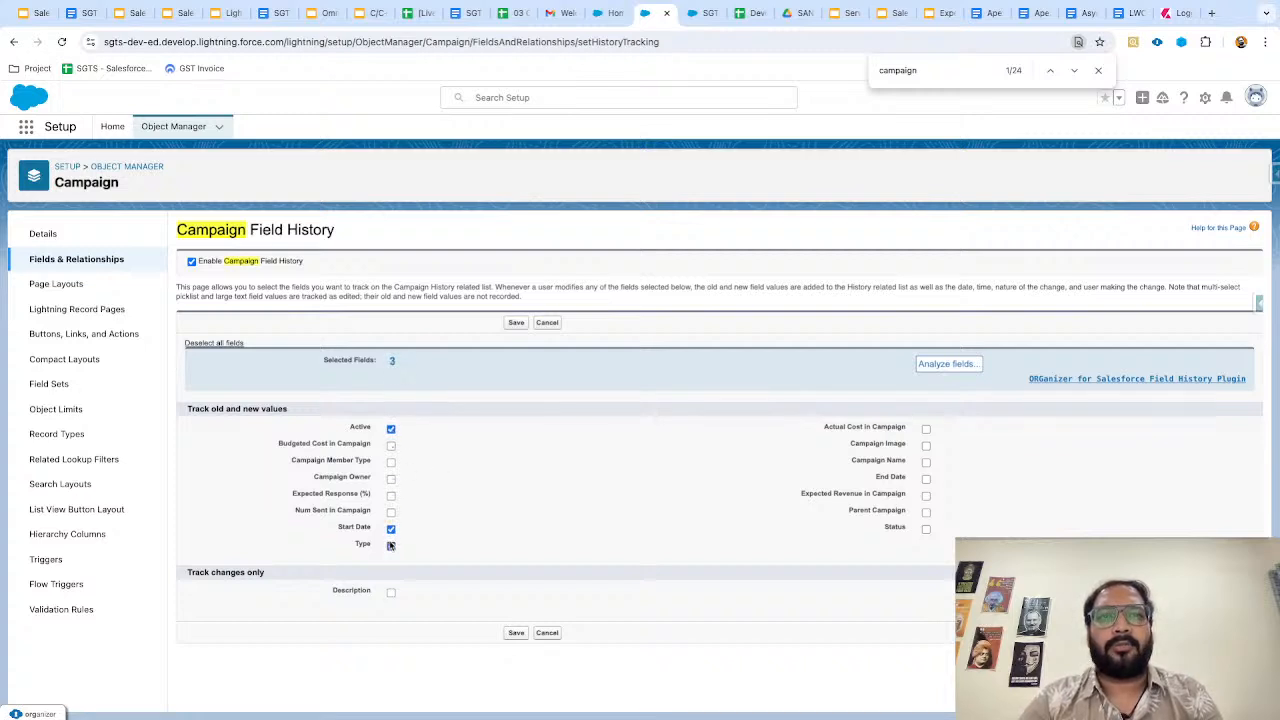
click(926, 530)
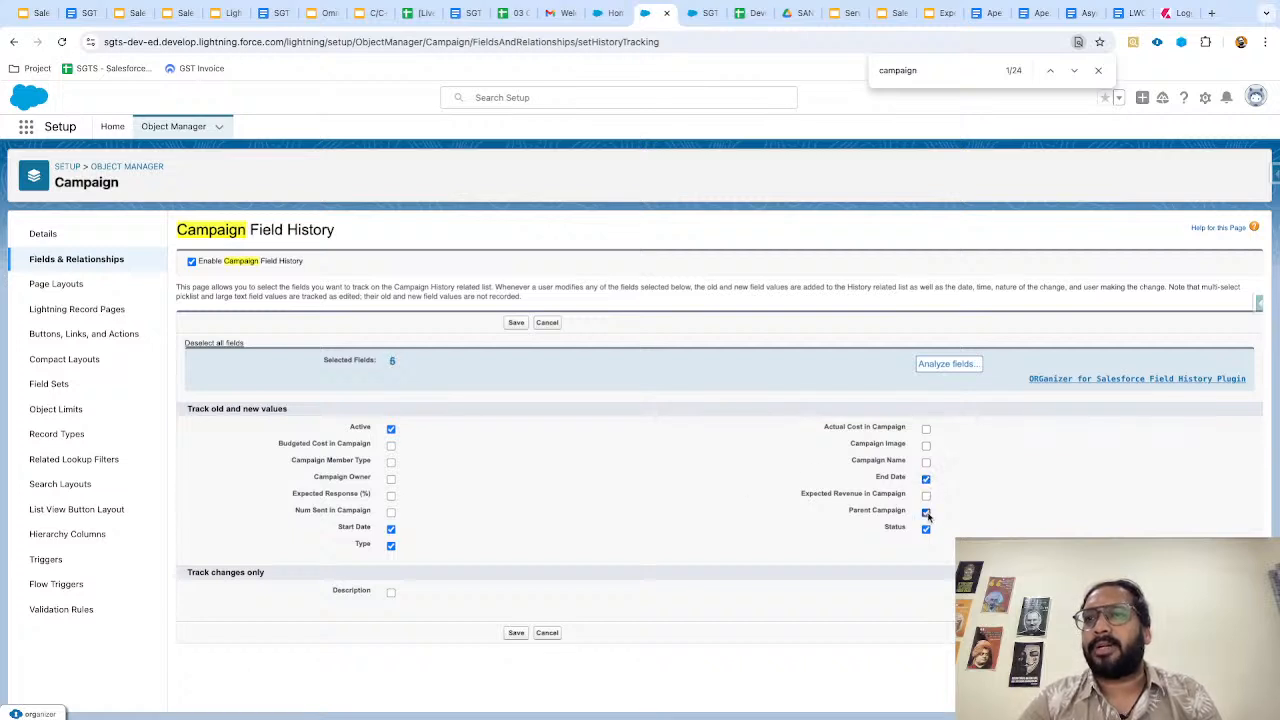
click(516, 632)
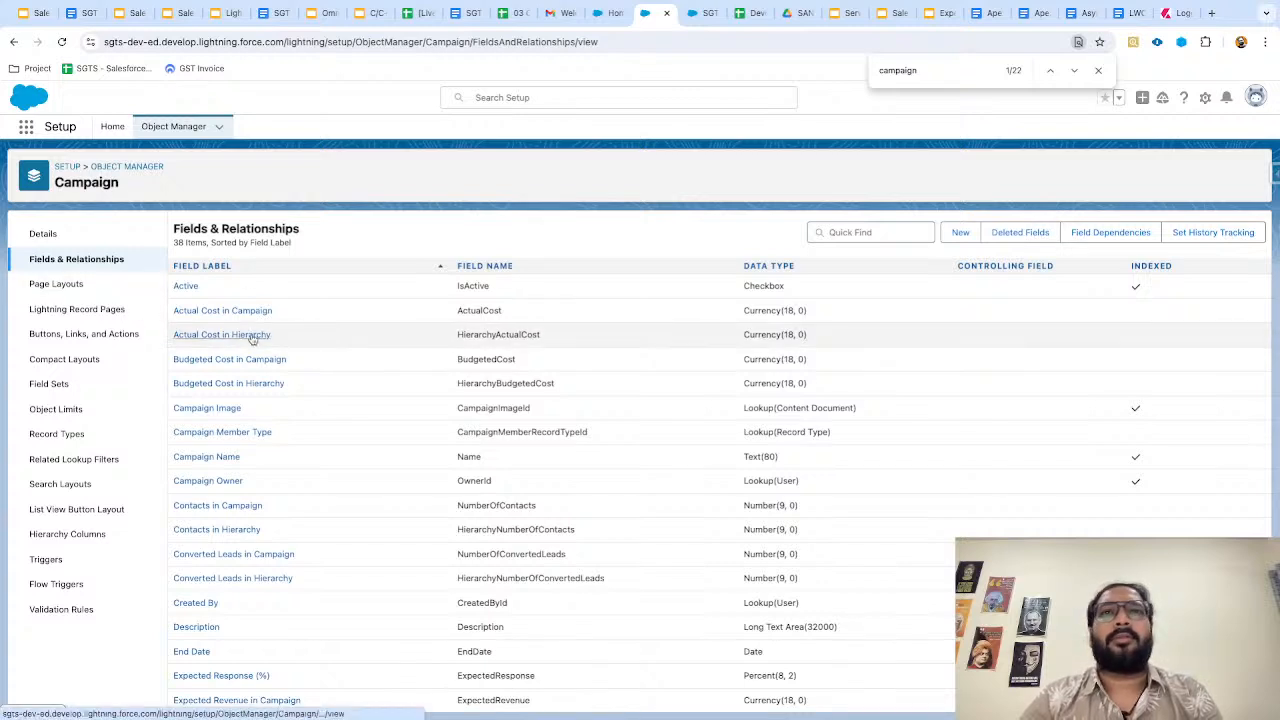
In Campaign Layout, place the Campaign Field History related list above Campaign Hierarchy and save, overriding user customizations.
click(55, 284)
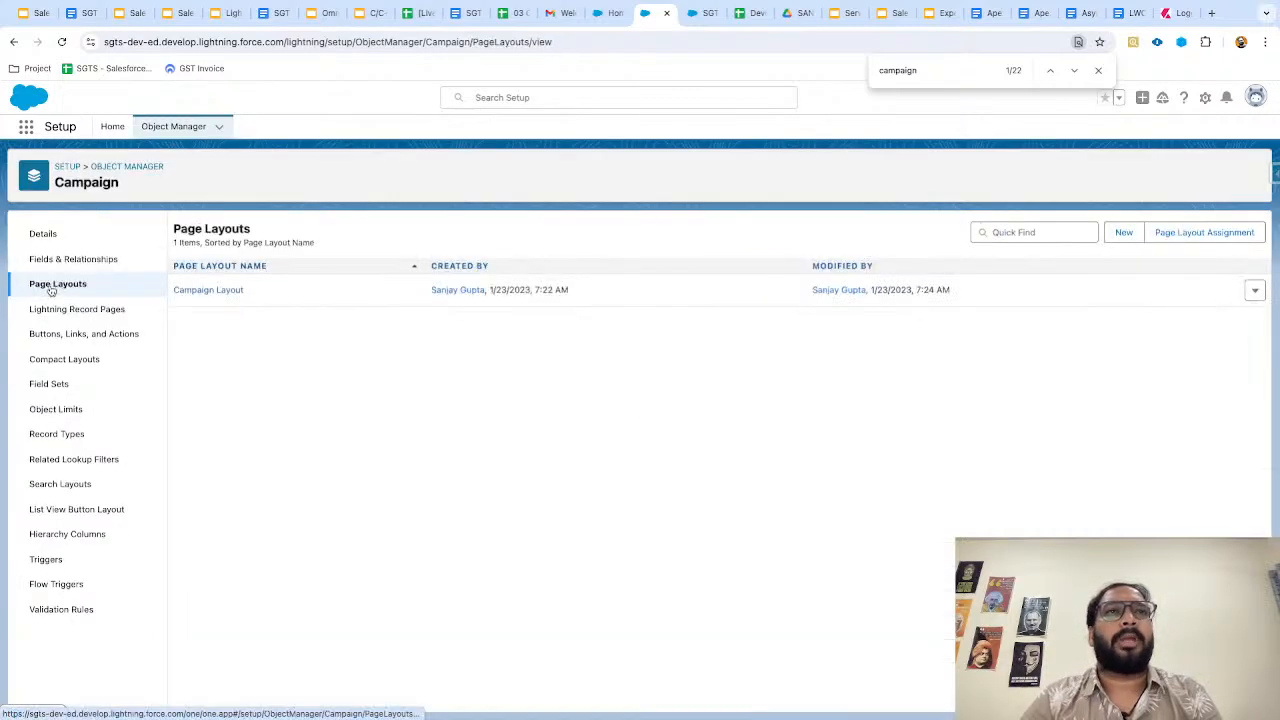
click(211, 291)
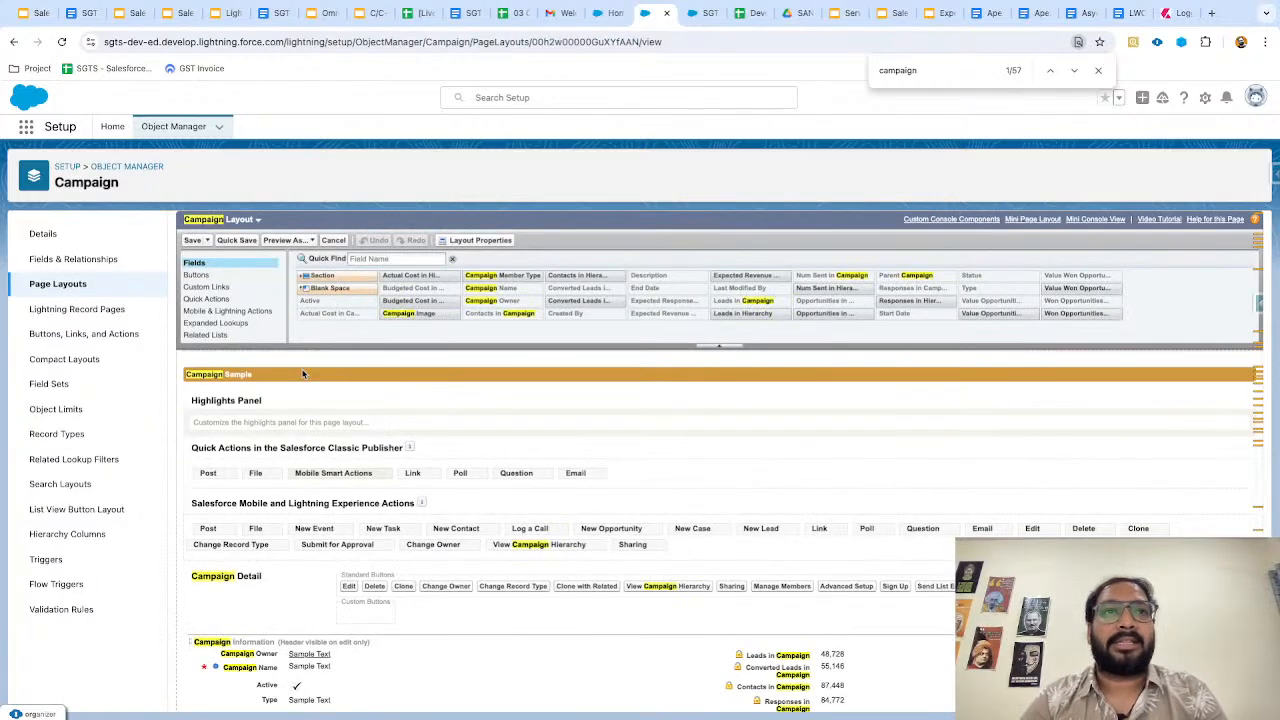
scroll(364, 431, down, 1)
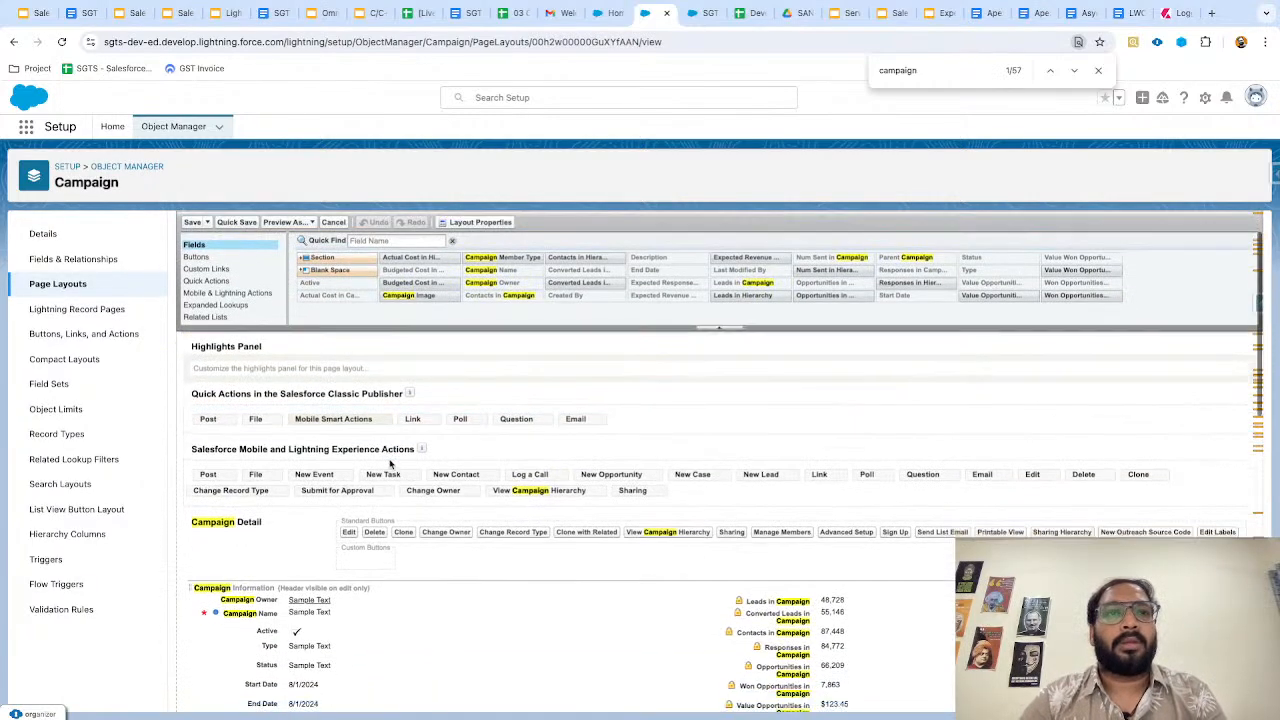
scroll(390, 463, down, 1)
scroll(220, 300, down, 1)
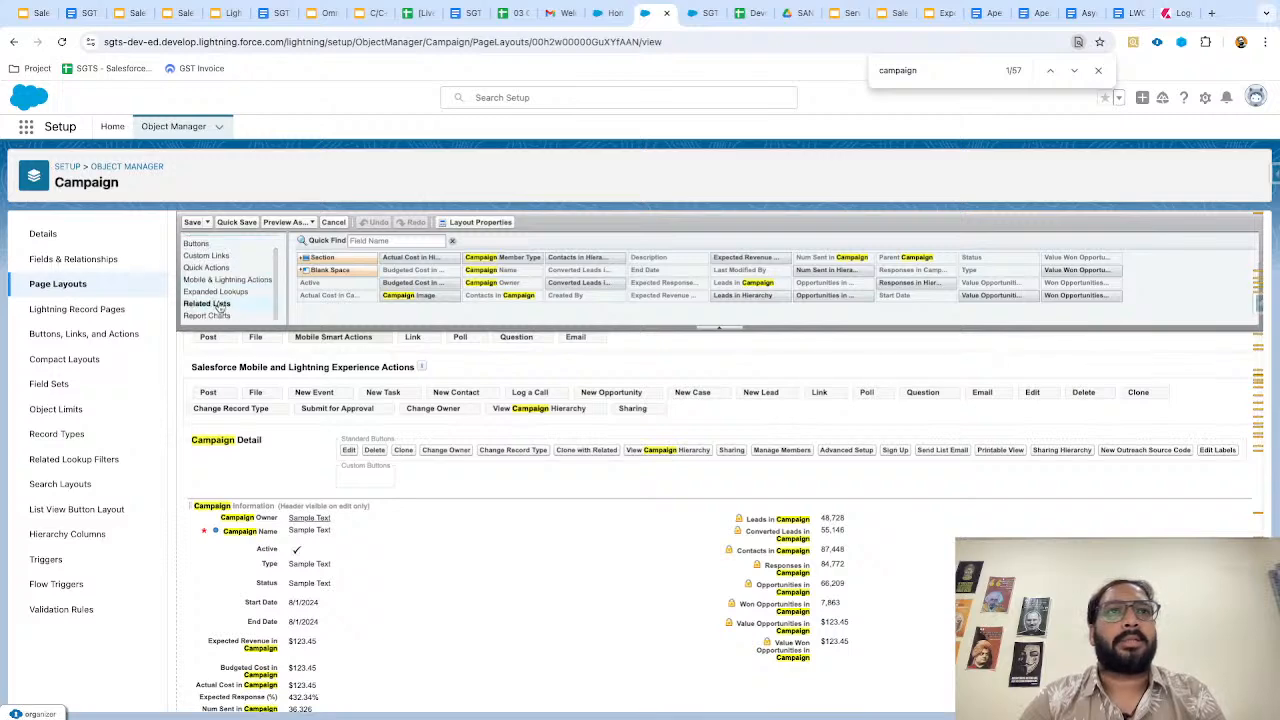
click(213, 304)
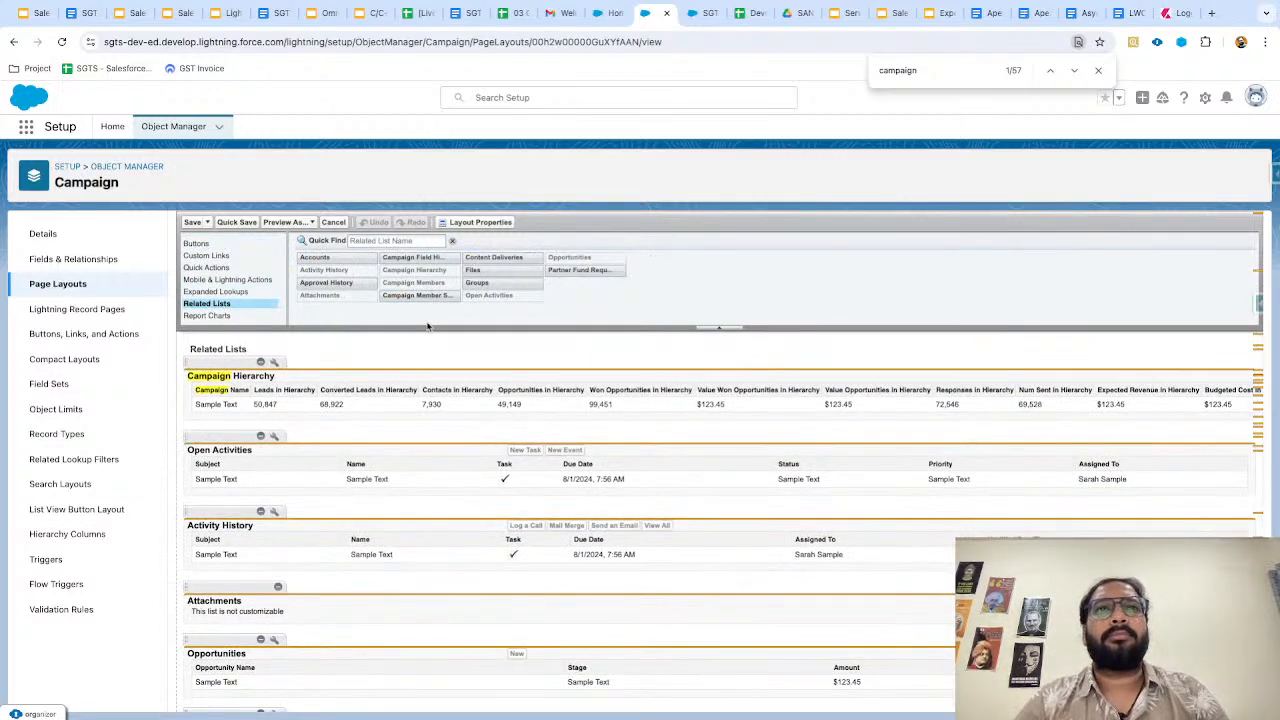
click(433, 258)
drag(433, 258, 329, 371)
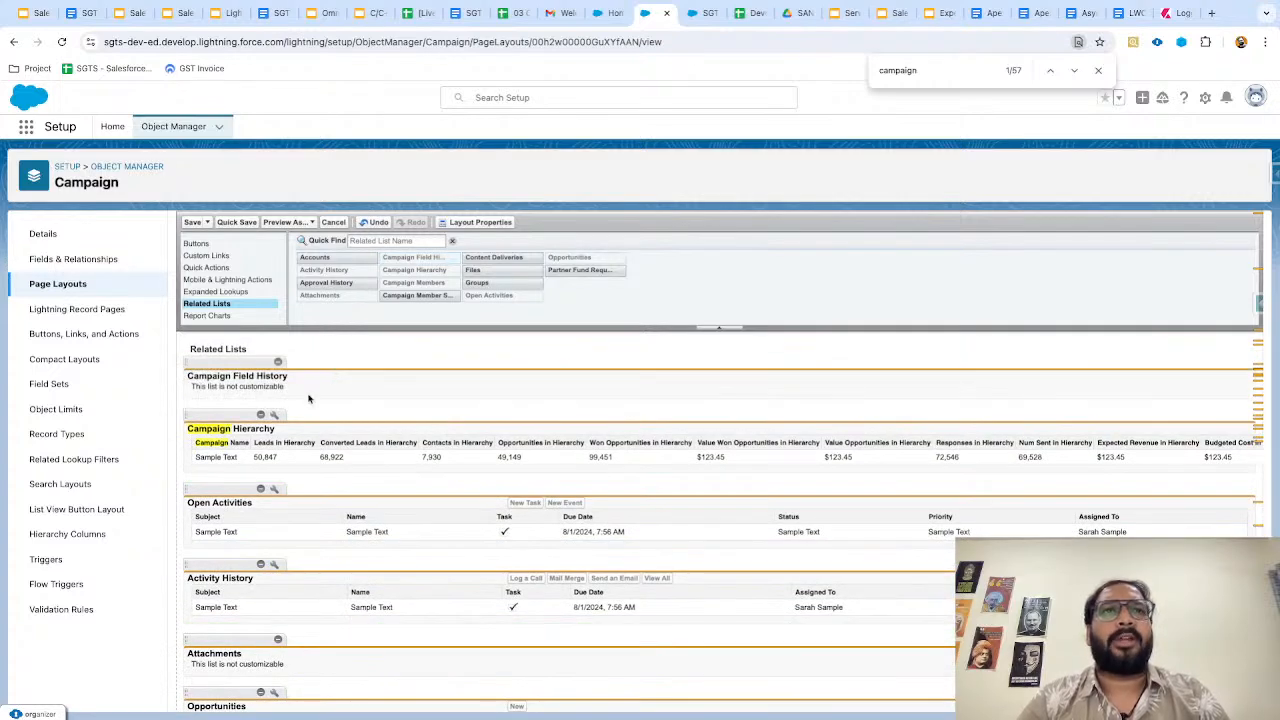
click(193, 222)
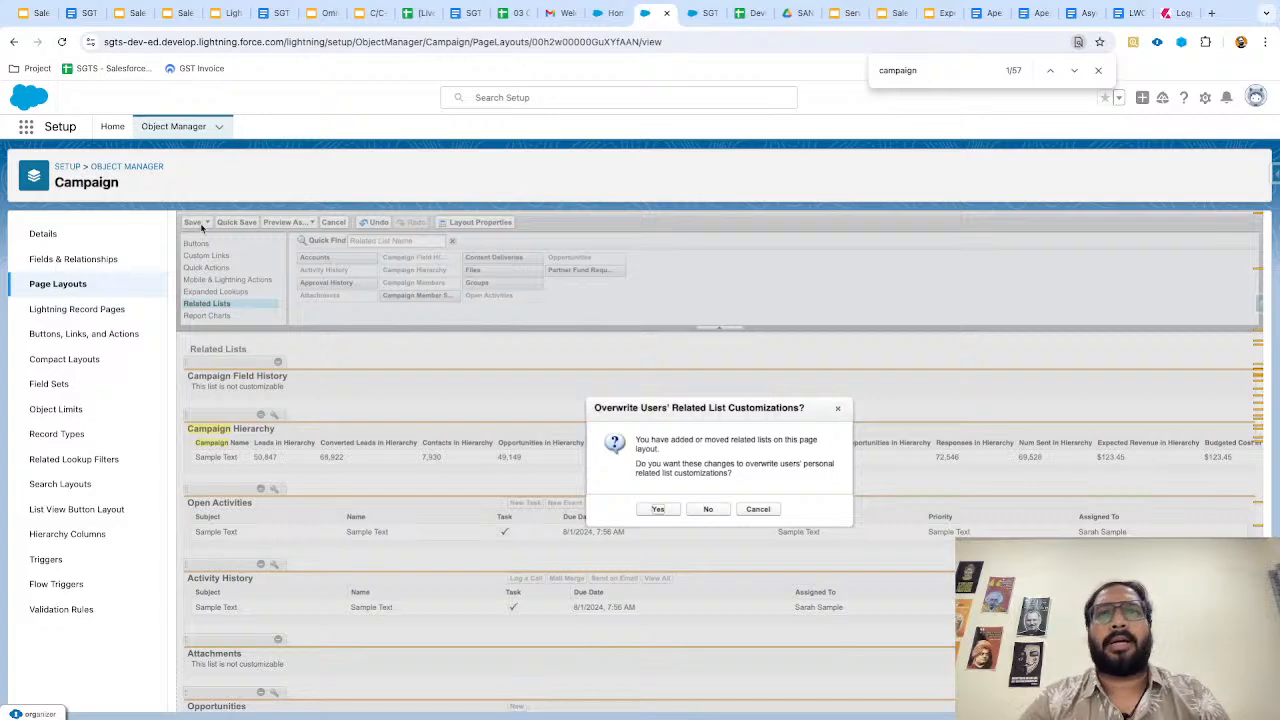
click(656, 510)
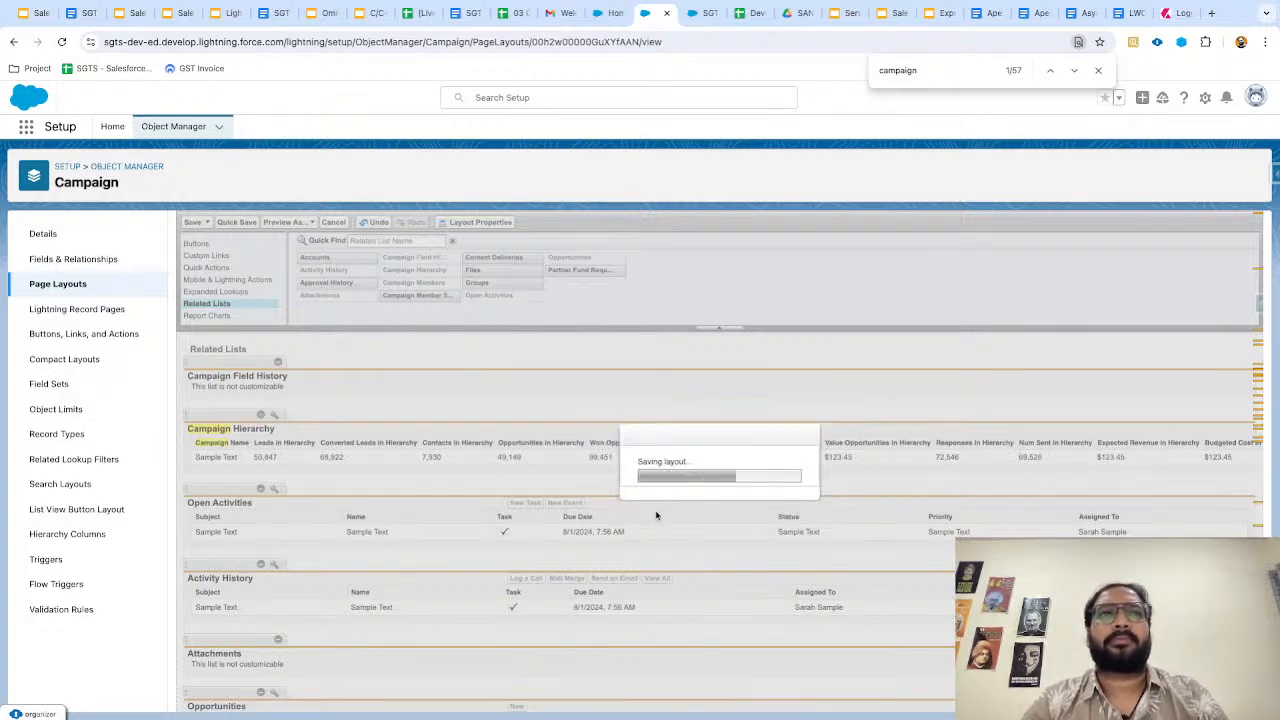
Change SGTS Email's start date to August 19, 2024 and end date to August 23, 2024.
key(ctrl+Tab)
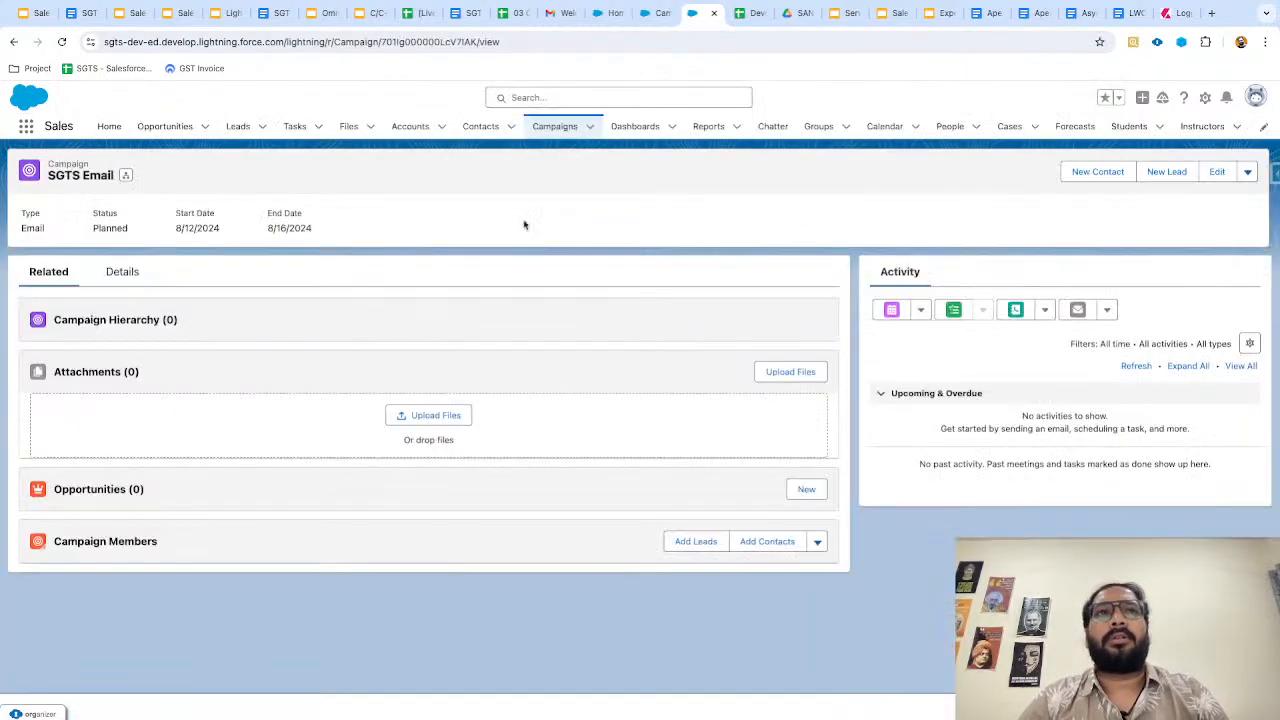
key(ctrl+r)
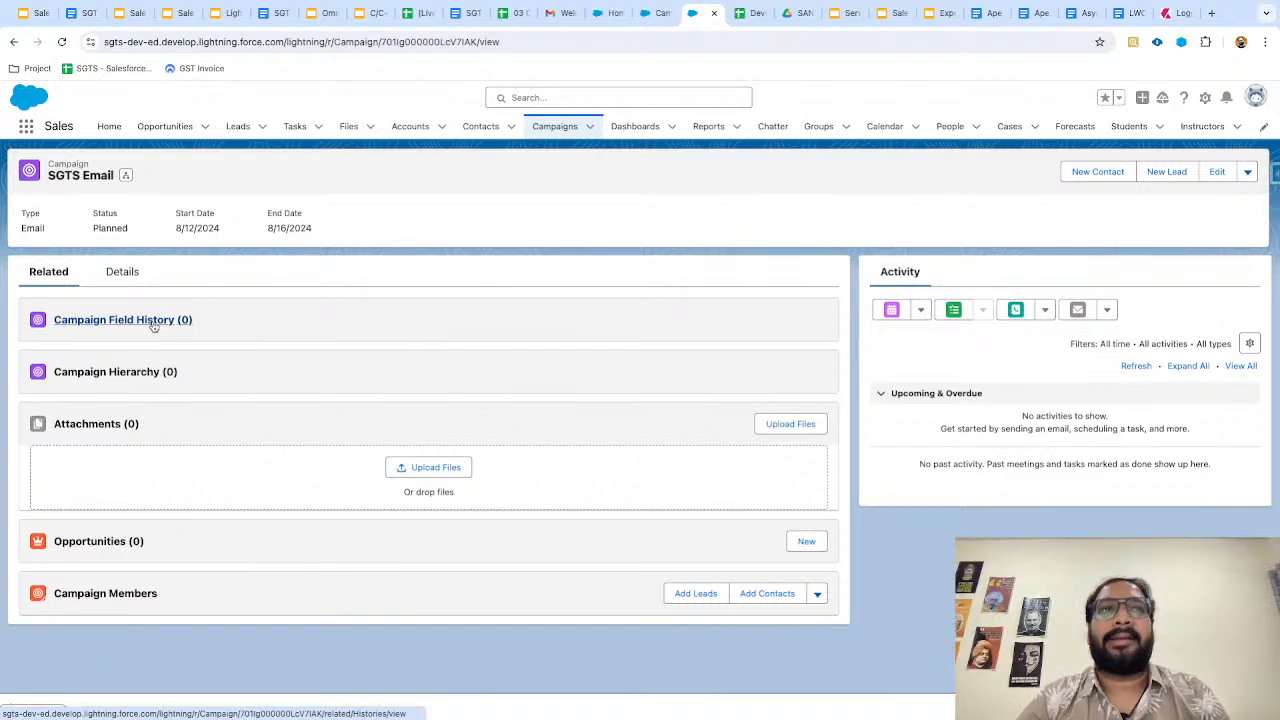
click(122, 273)
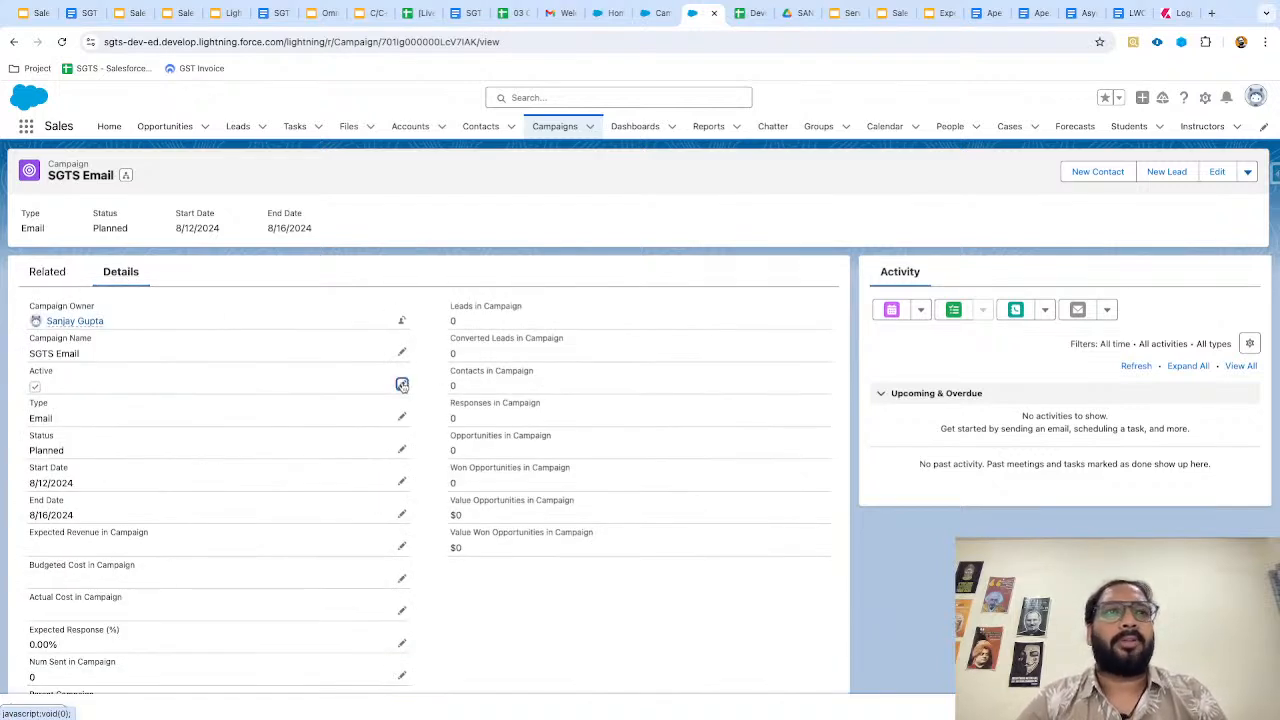
click(401, 382)
scroll(206, 486, down, 1)
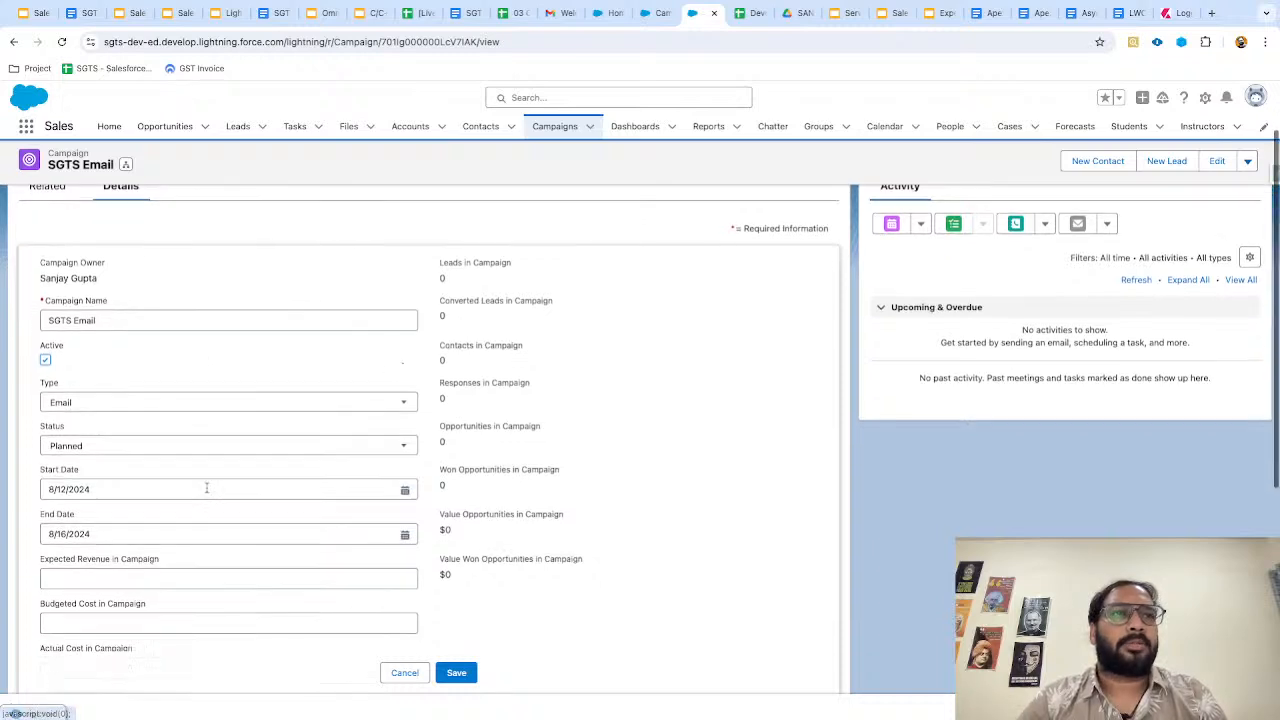
click(404, 430)
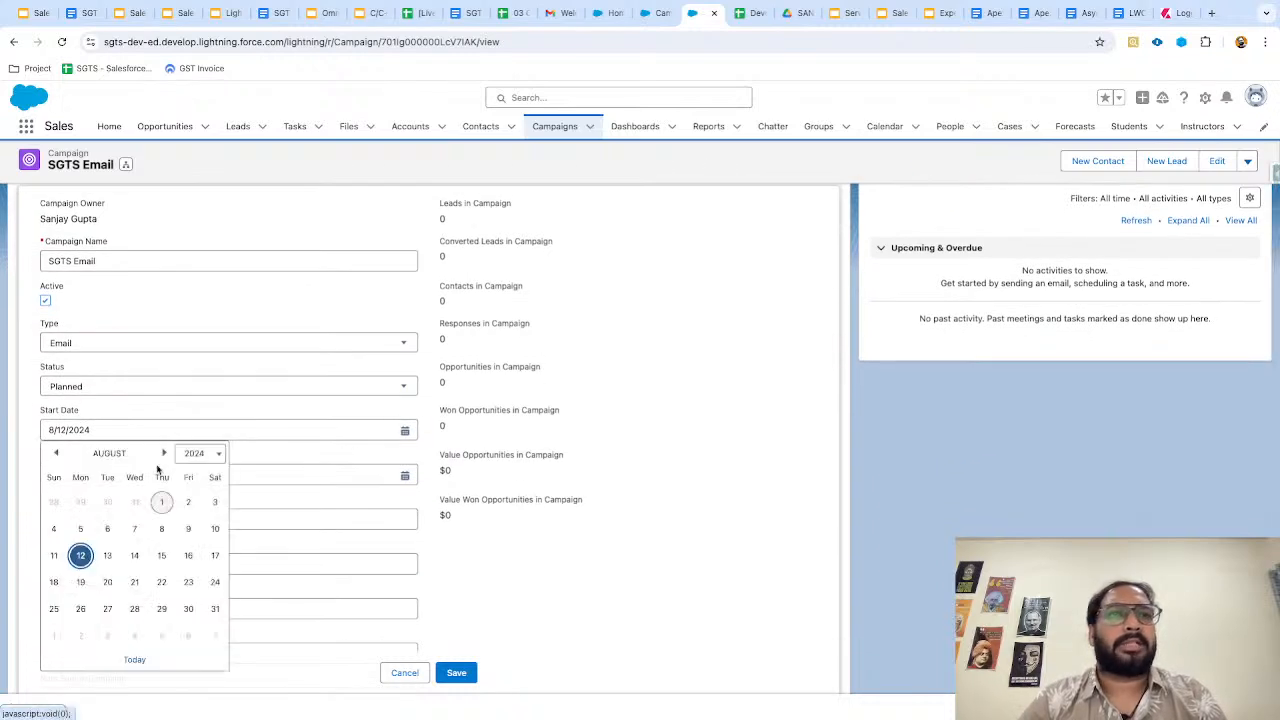
click(82, 581)
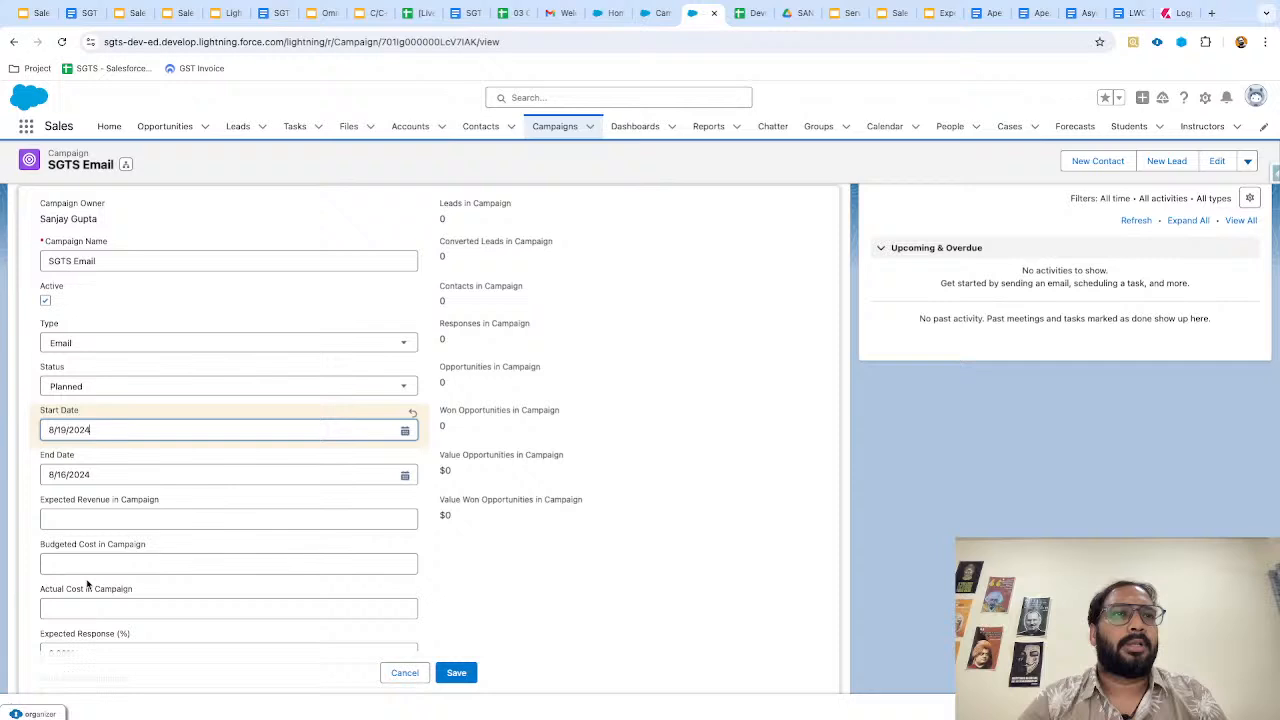
click(404, 475)
click(188, 627)
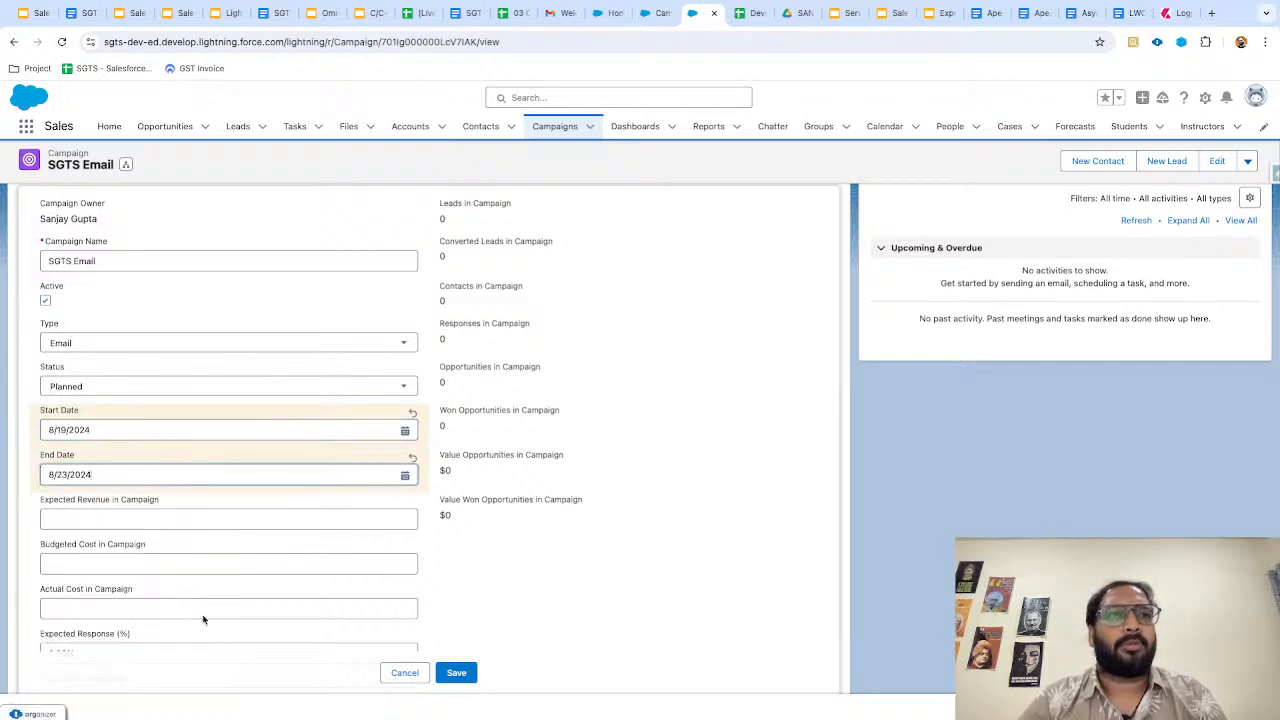
click(457, 673)
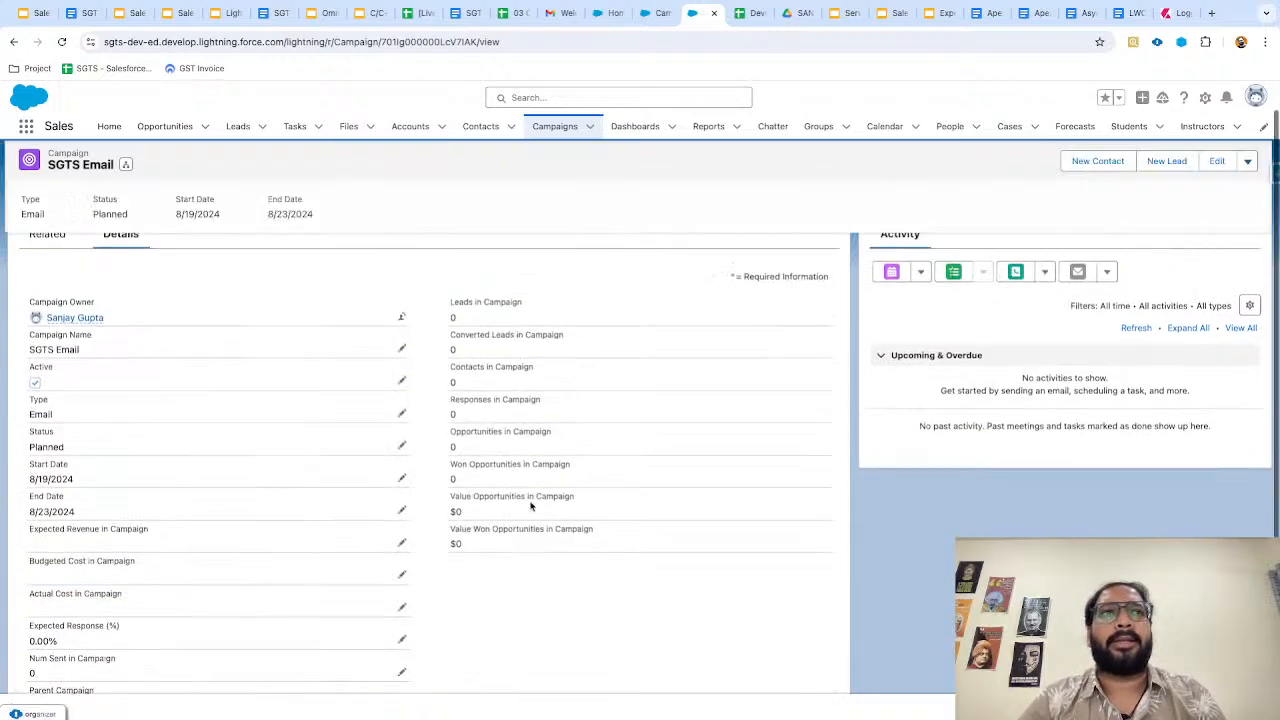
Check the two date changes logged in Campaign Field History, then return to the slides.
click(48, 272)
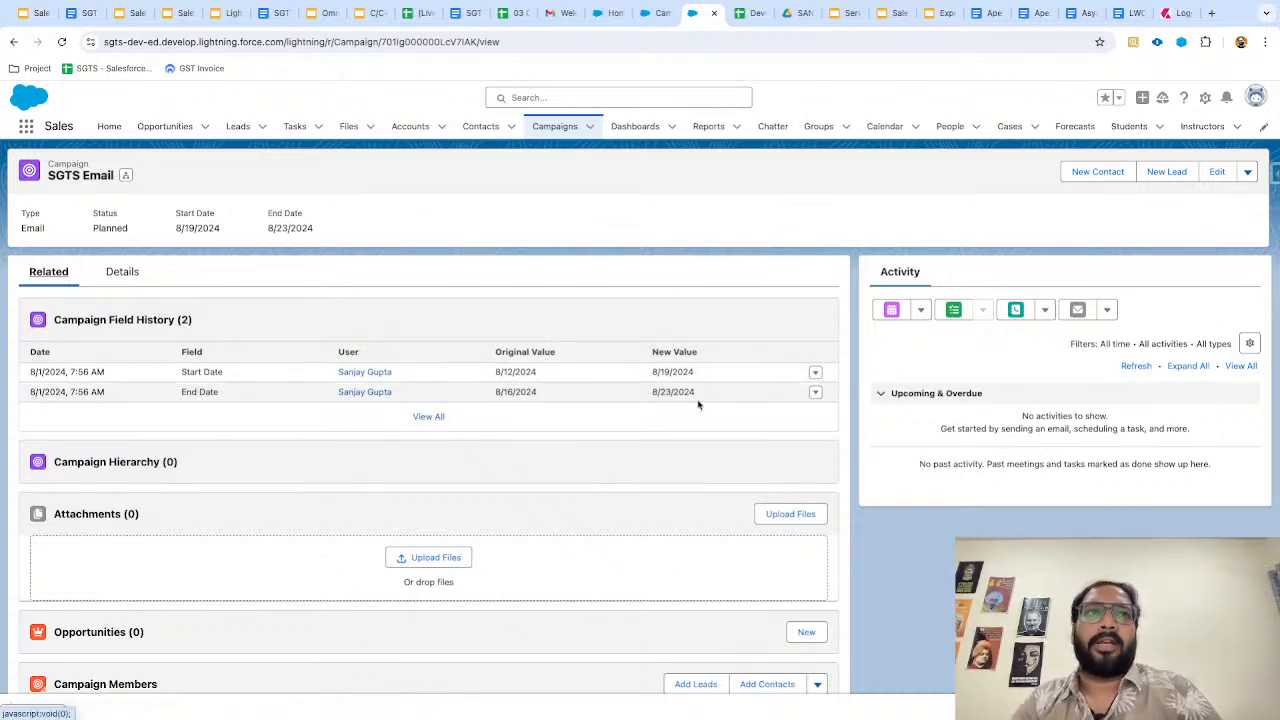
click(130, 277)
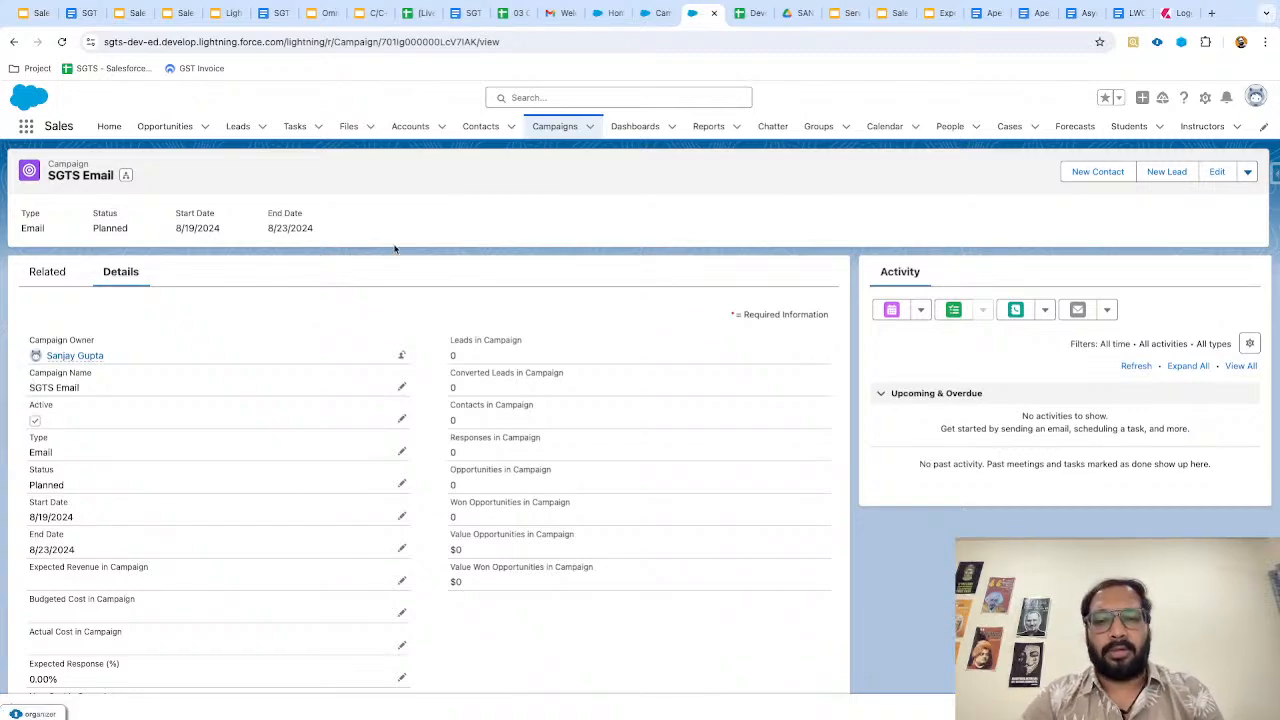
key(ctrl+Left)
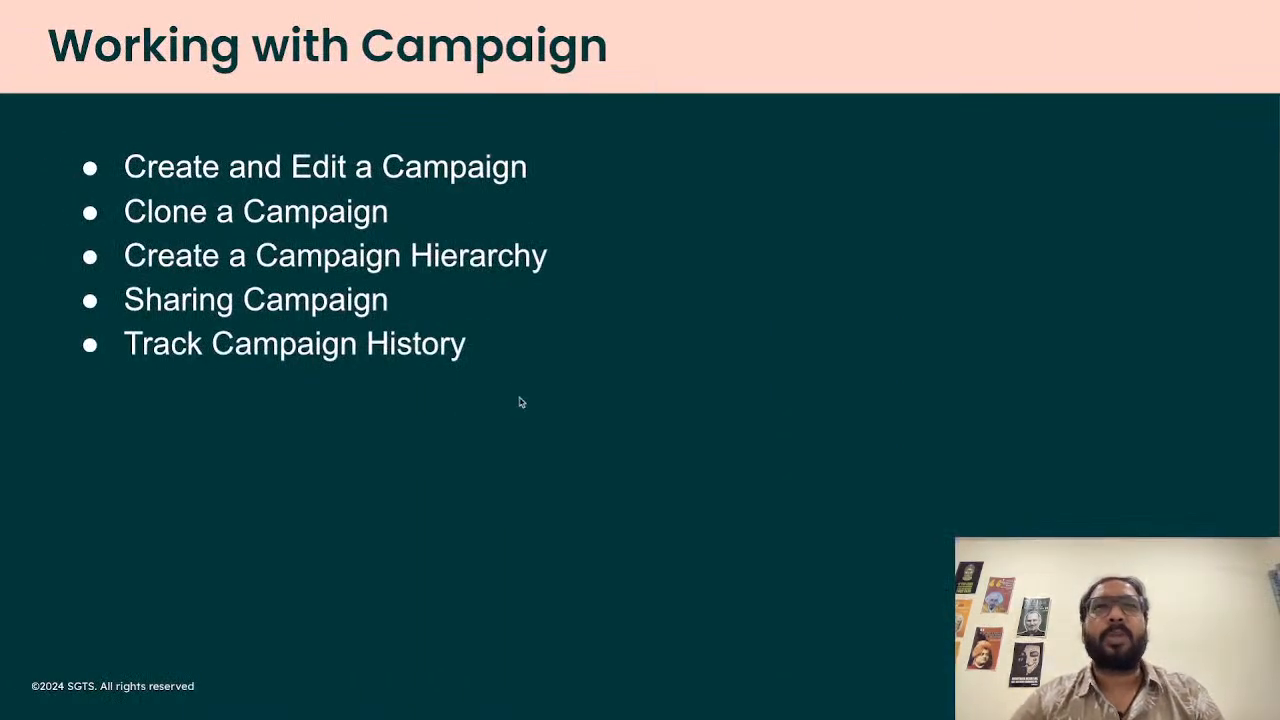
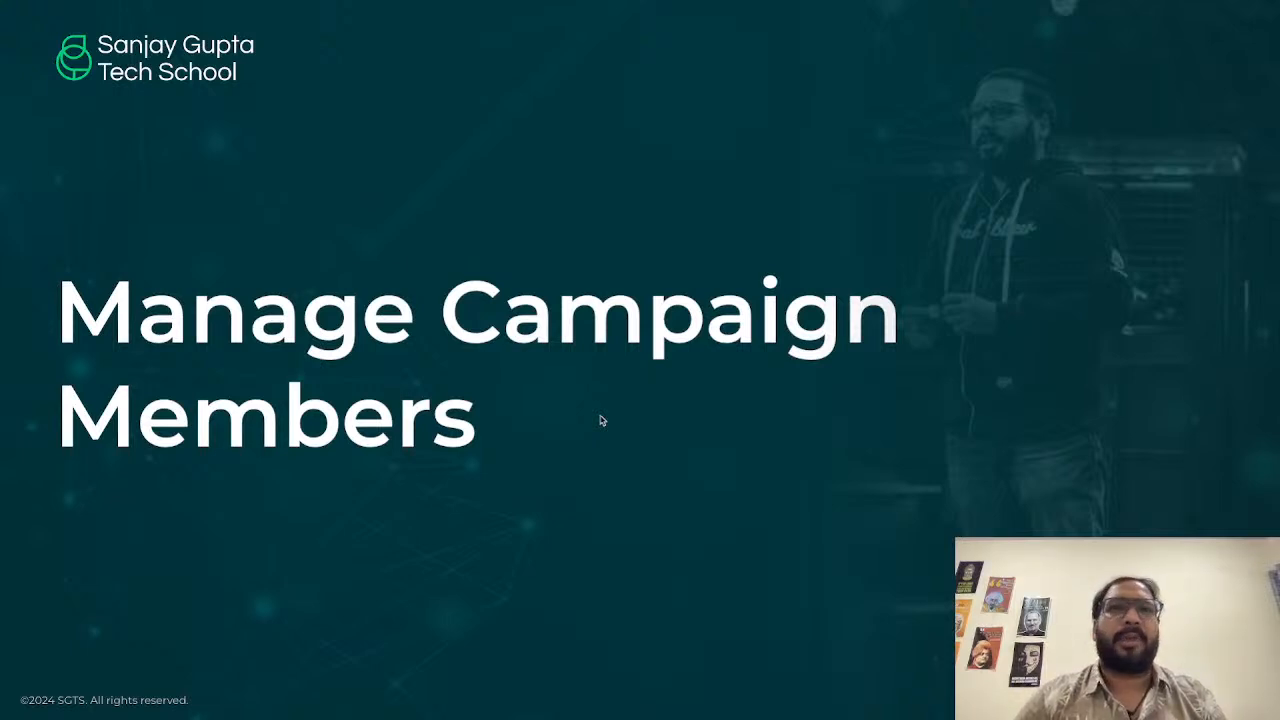
Show the campaign members overview slide, then return to the SGTS Email campaign record.
key(Right)
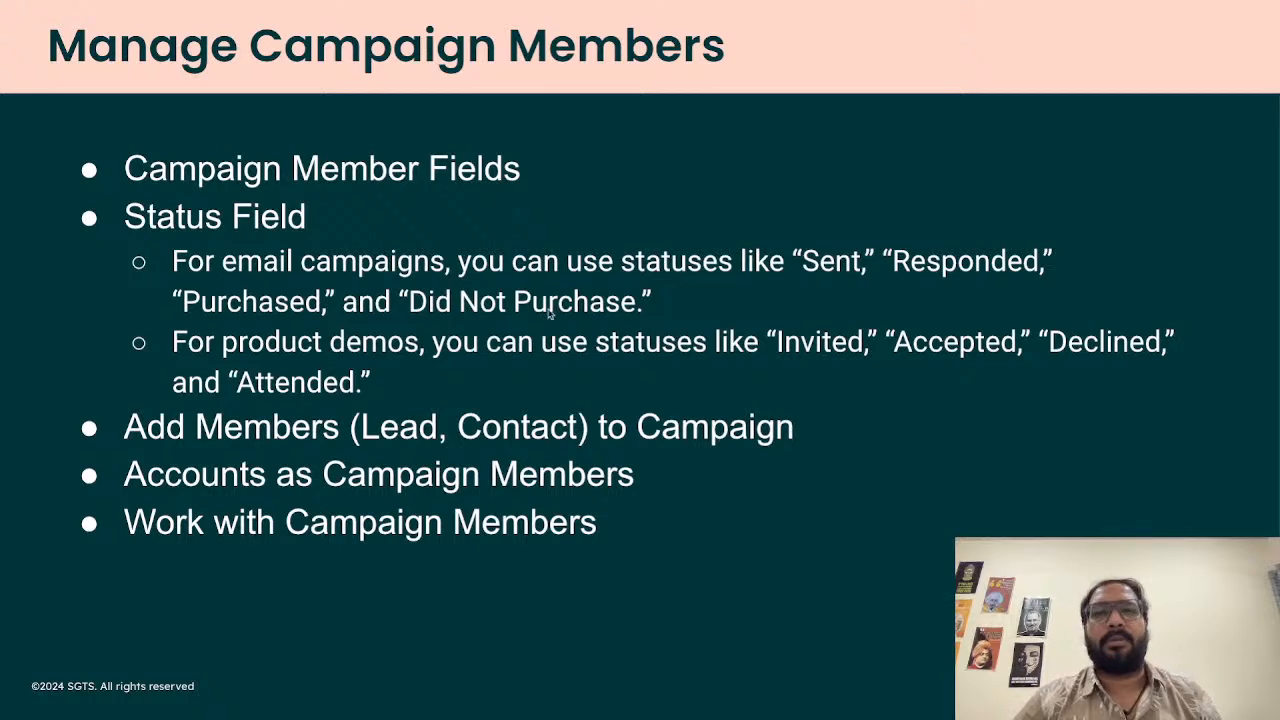
key(ctrl+Right)
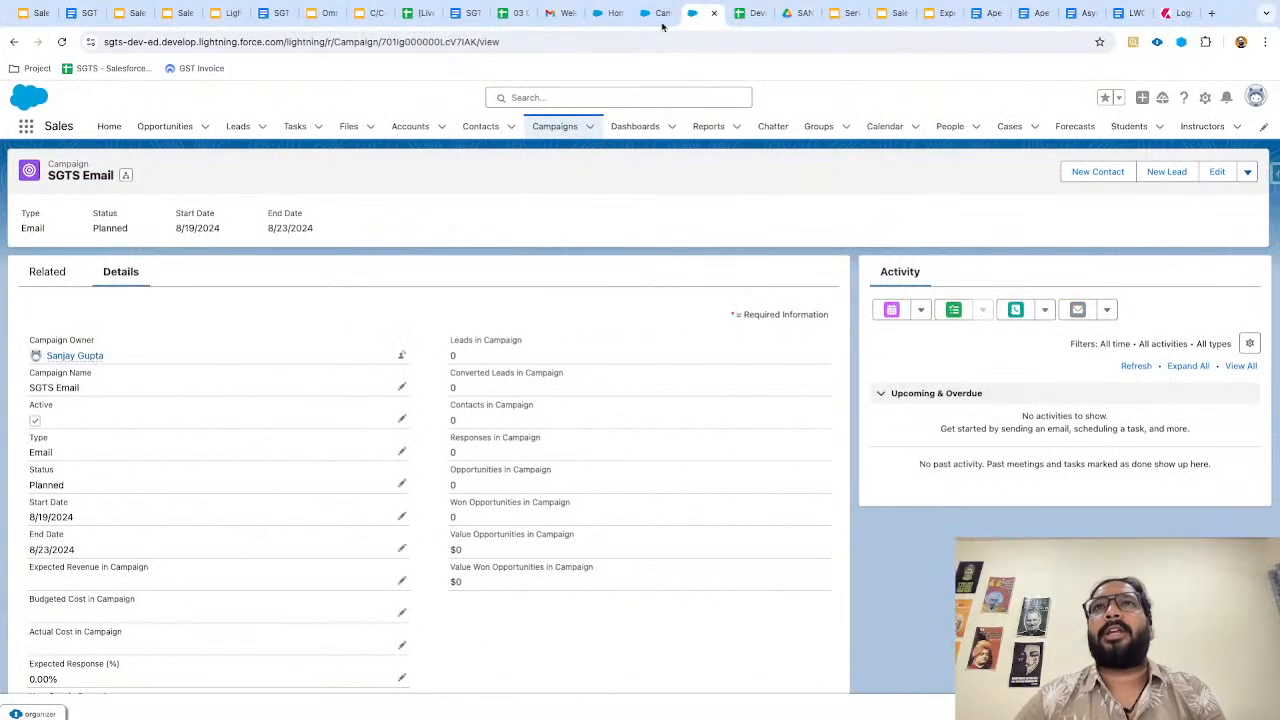
Open Campaign Member's Fields & Relationships and scroll through its Campaign, Contact and Lead lookups.
click(653, 15)
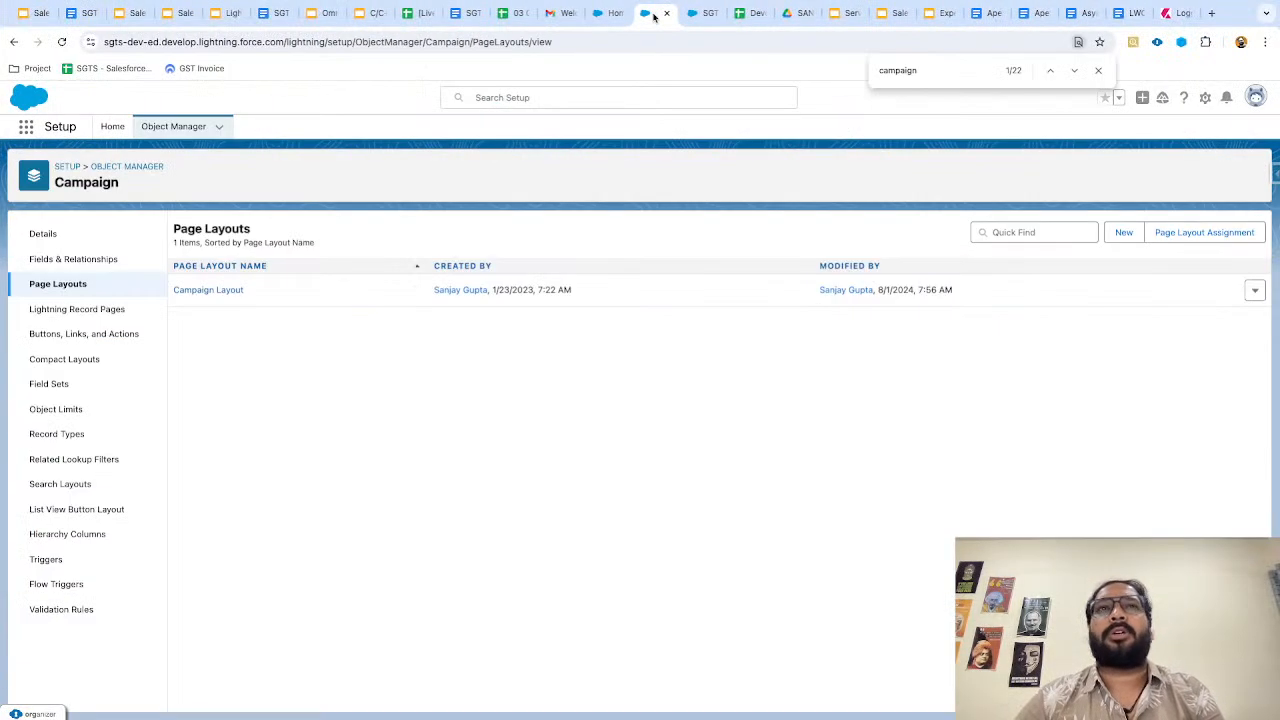
click(130, 168)
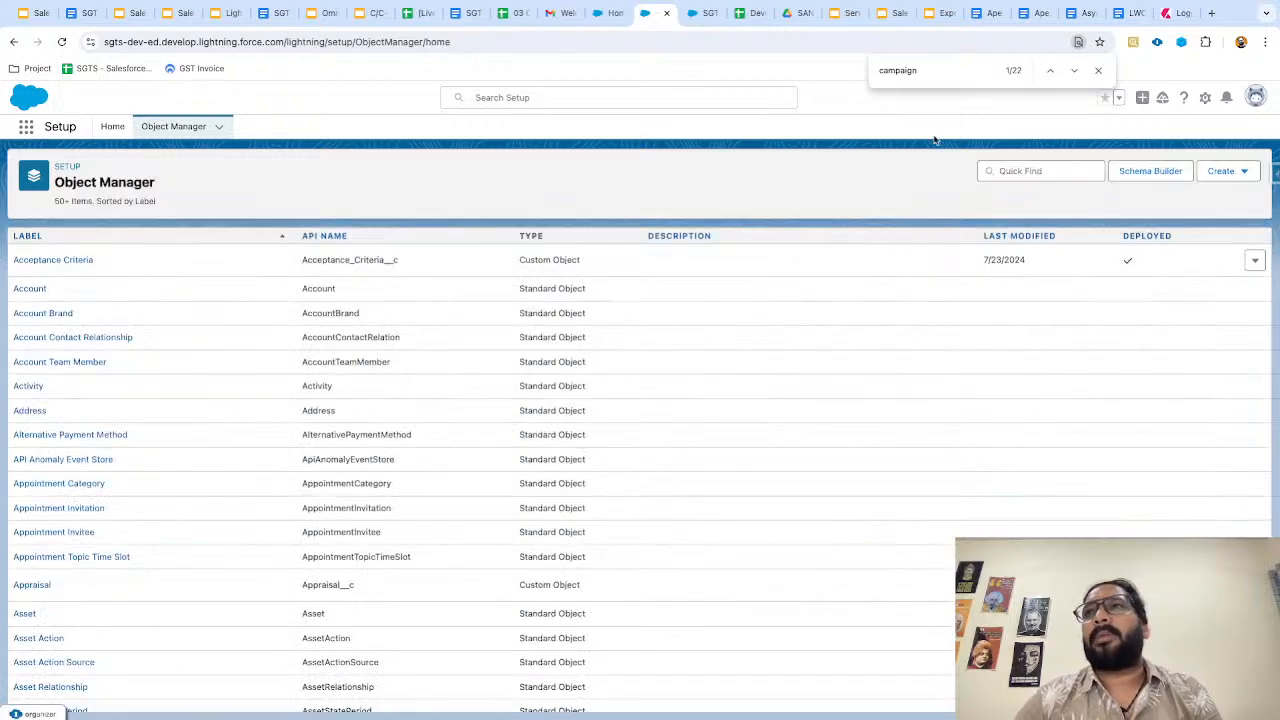
click(1008, 168)
text(campaign)
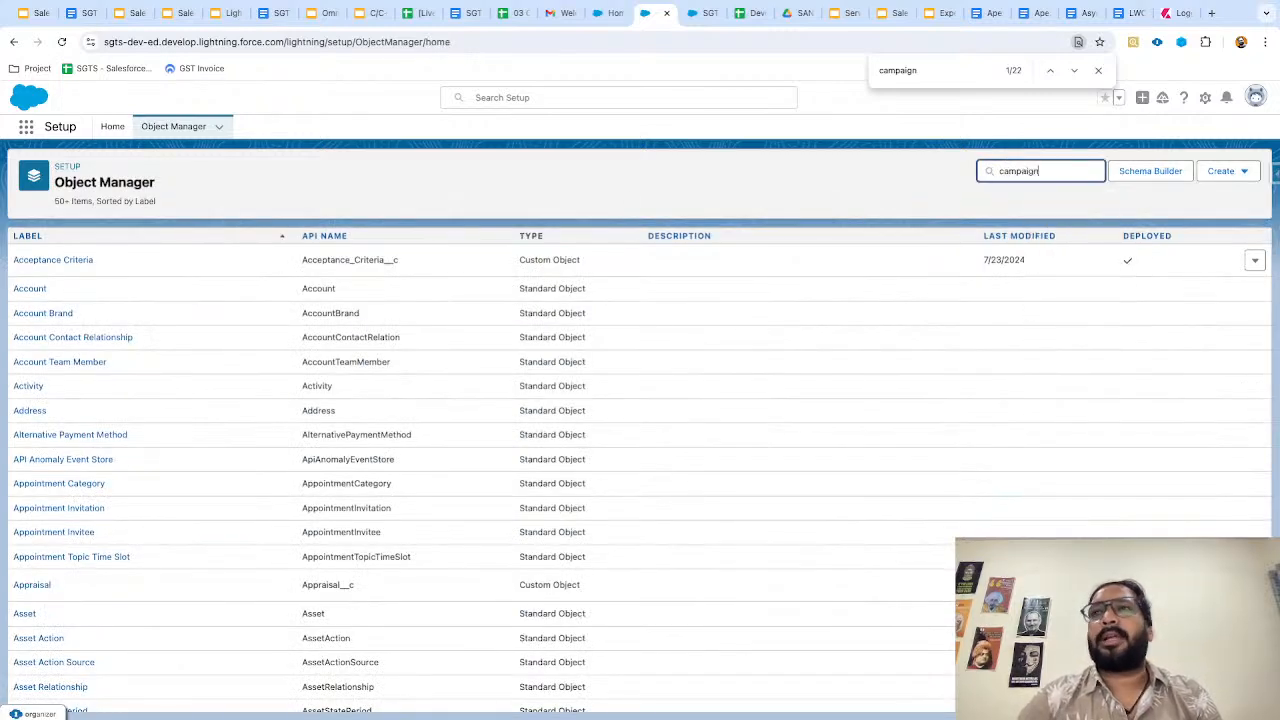
click(80, 281)
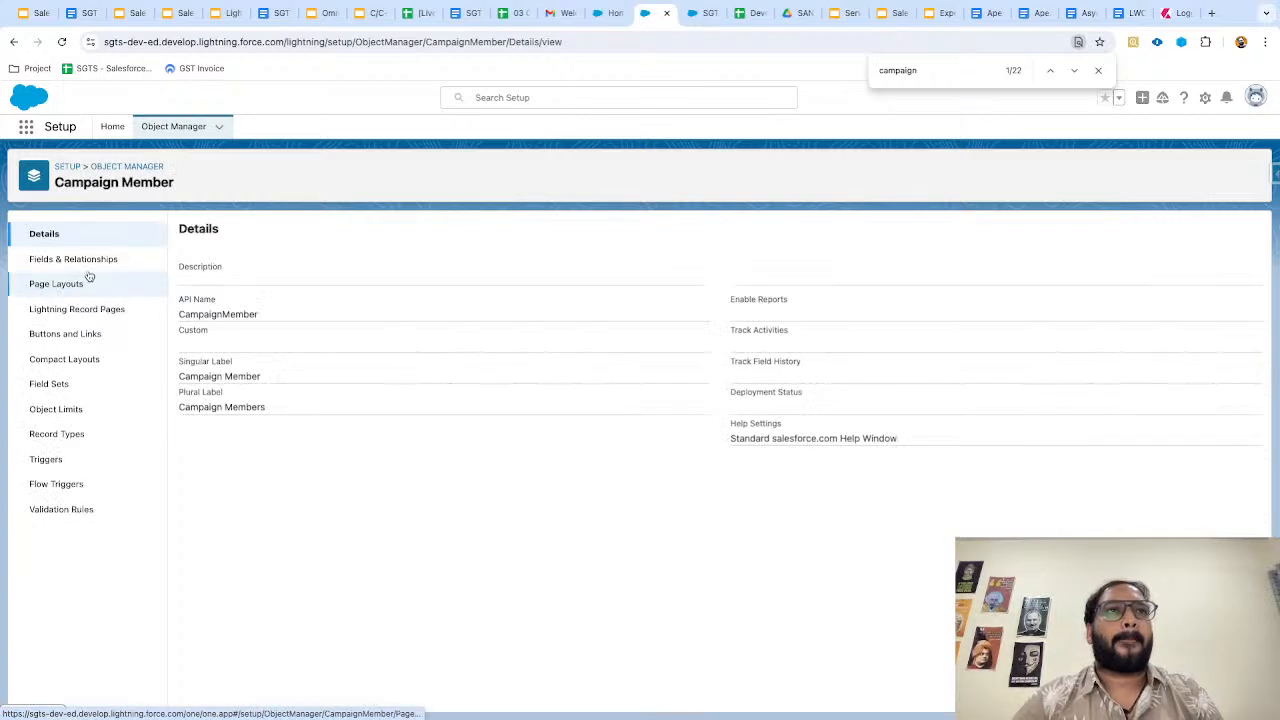
click(88, 262)
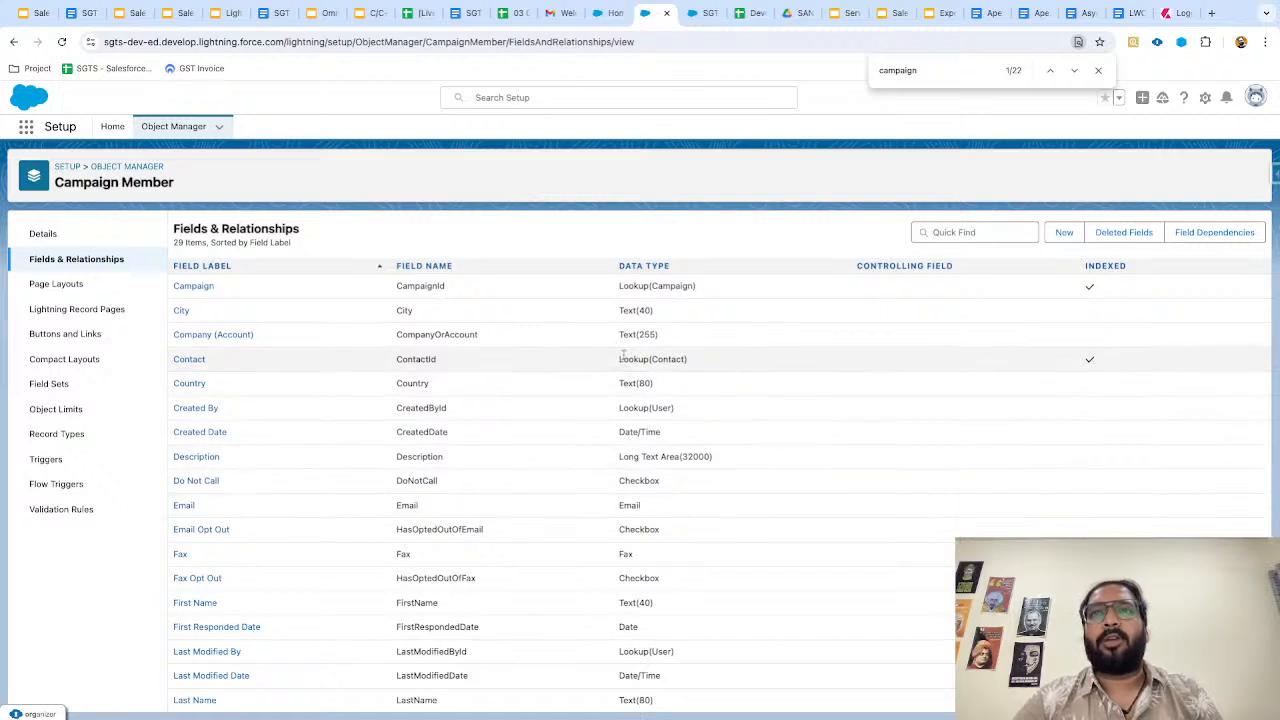
scroll(563, 577, down, 3)
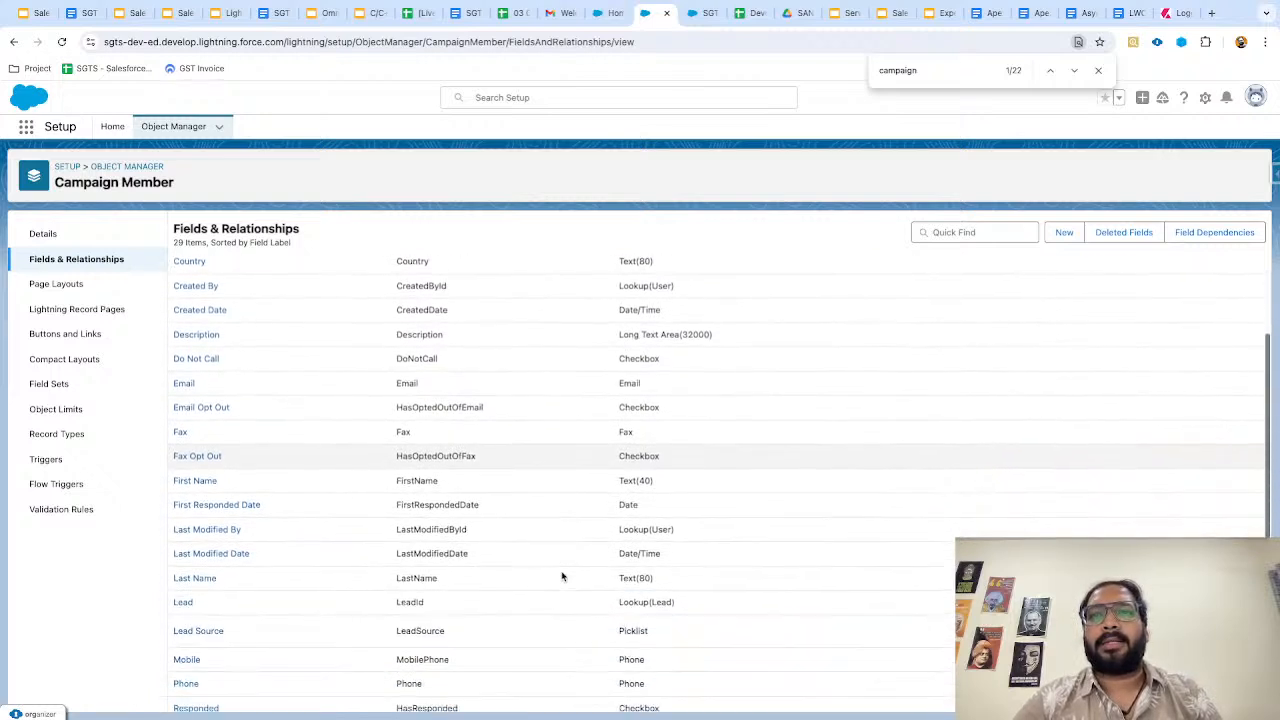
scroll(611, 500, down, 3)
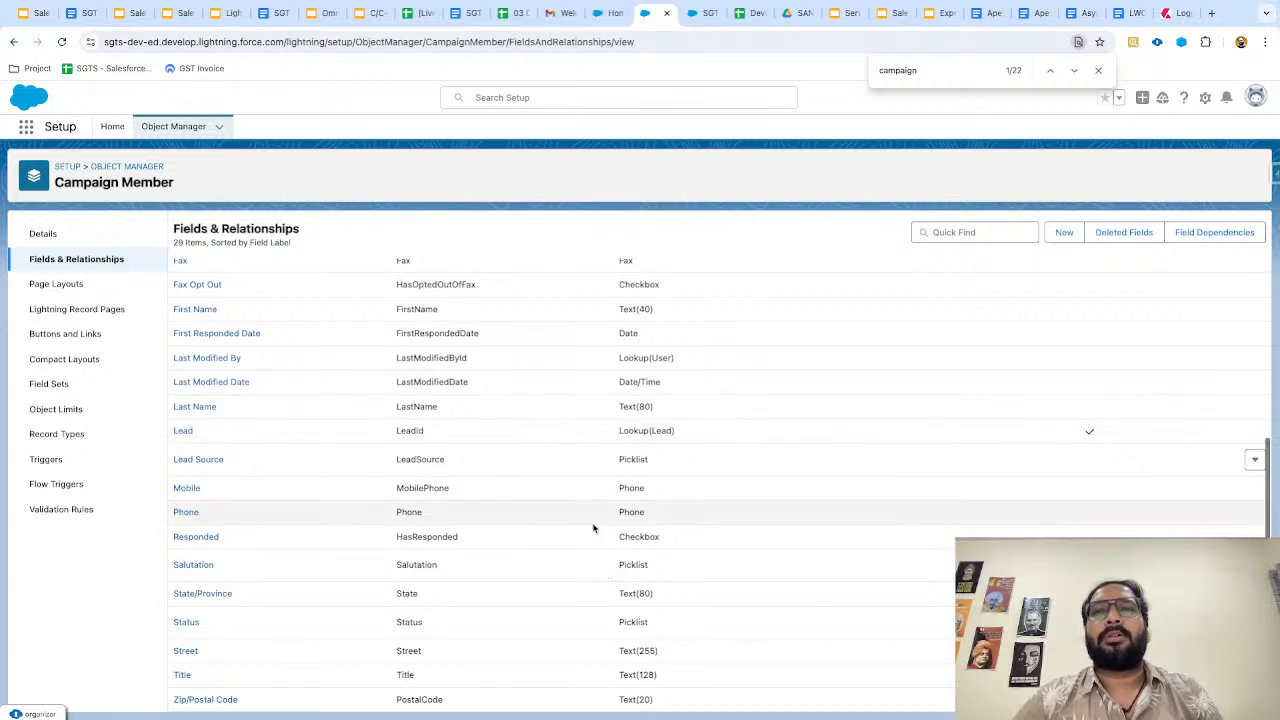
scroll(593, 528, up, 3)
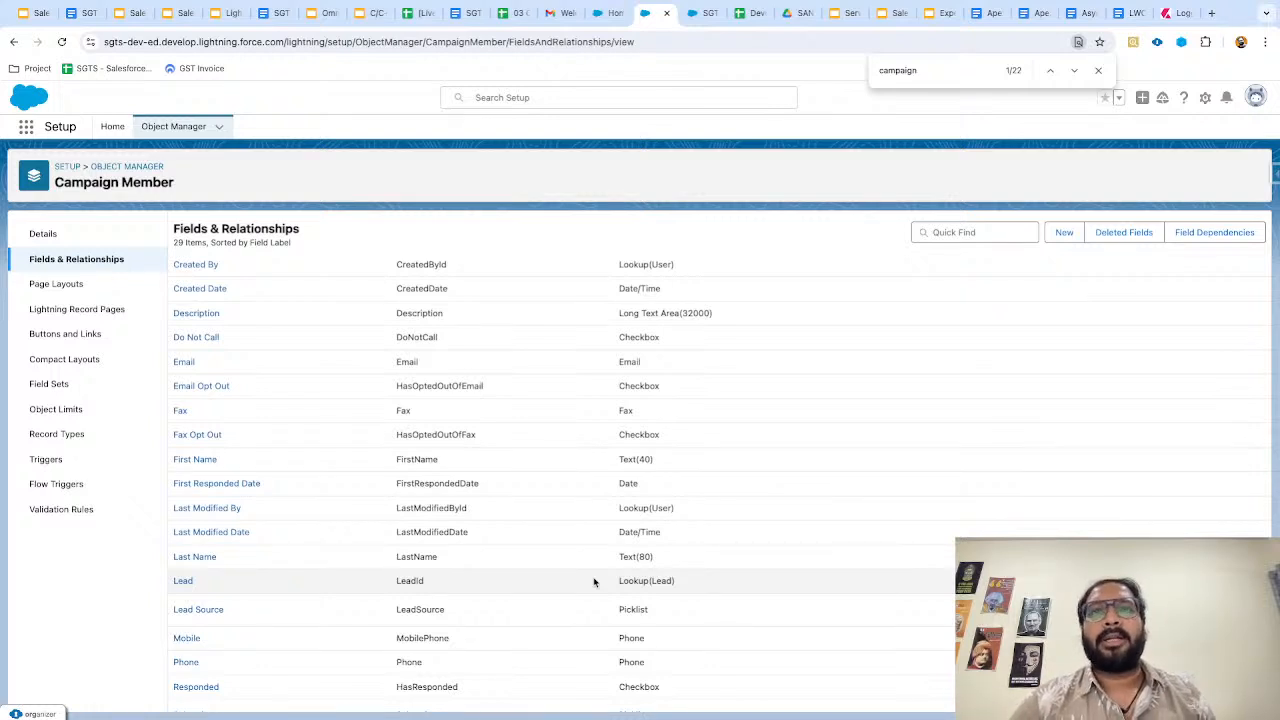
scroll(610, 450, up, 3)
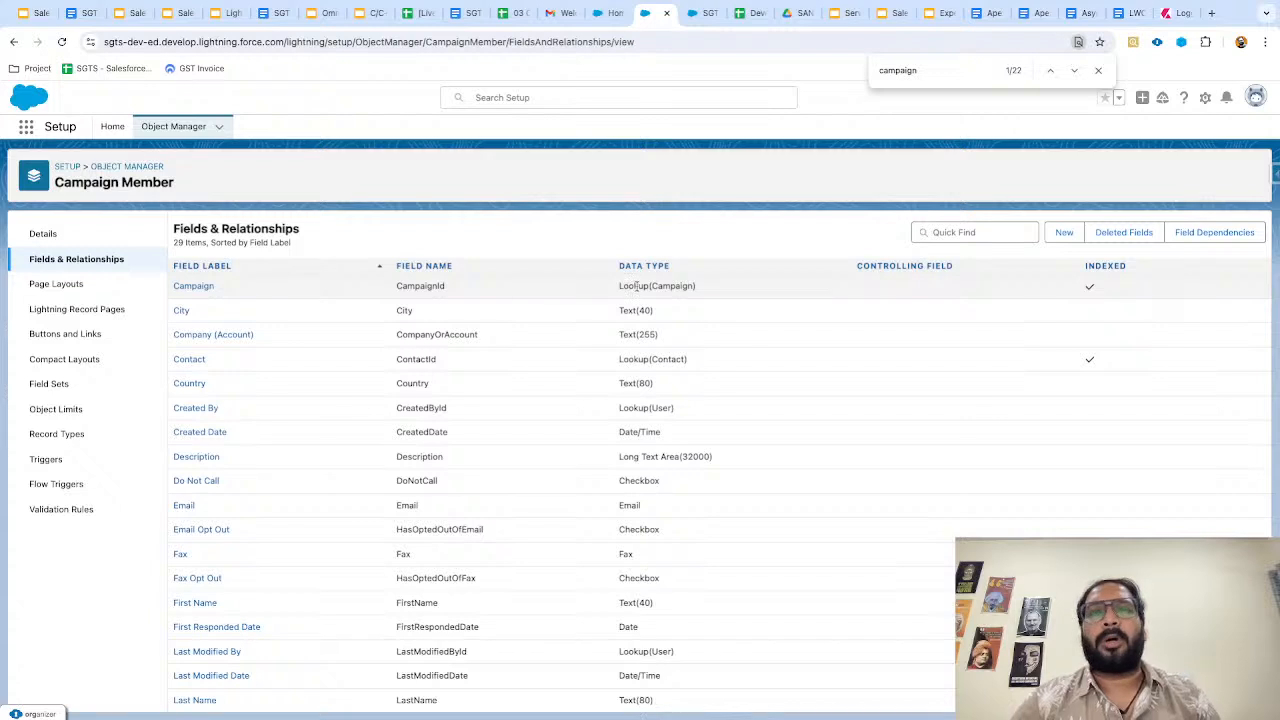
scroll(636, 287, down, 3)
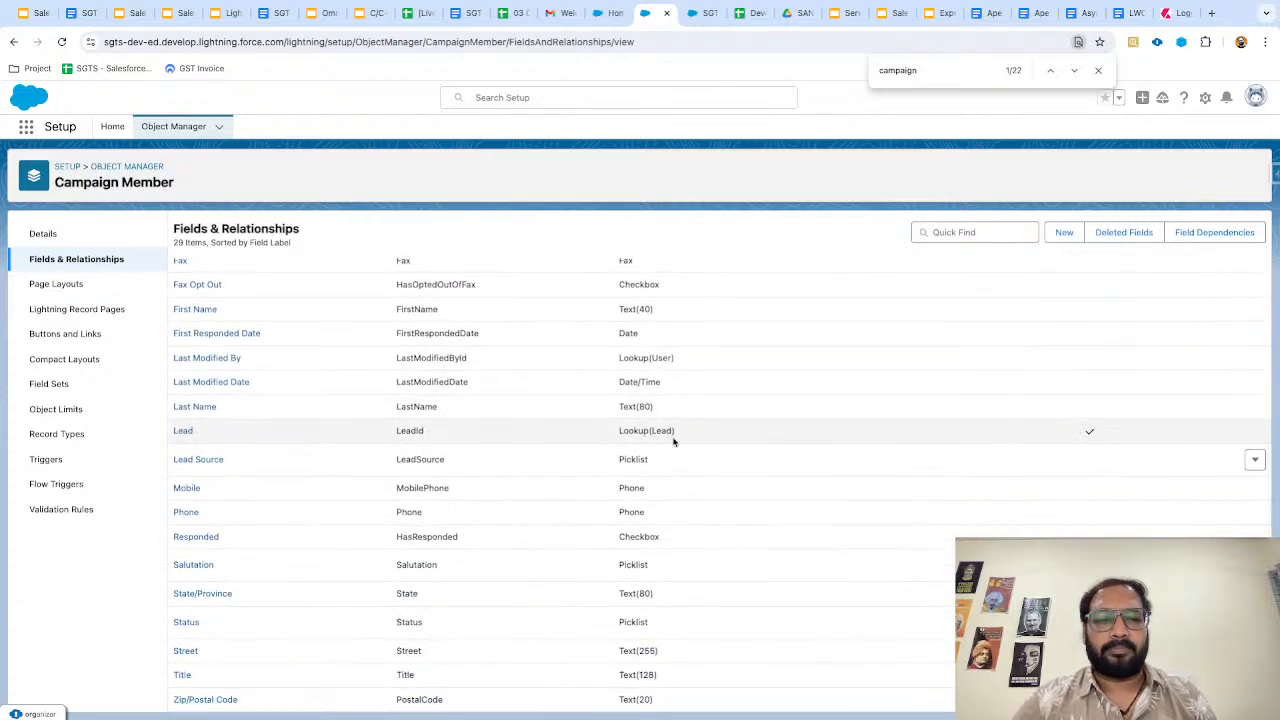
From Setup Home, find and open Schema Builder through Quick Find.
click(603, 16)
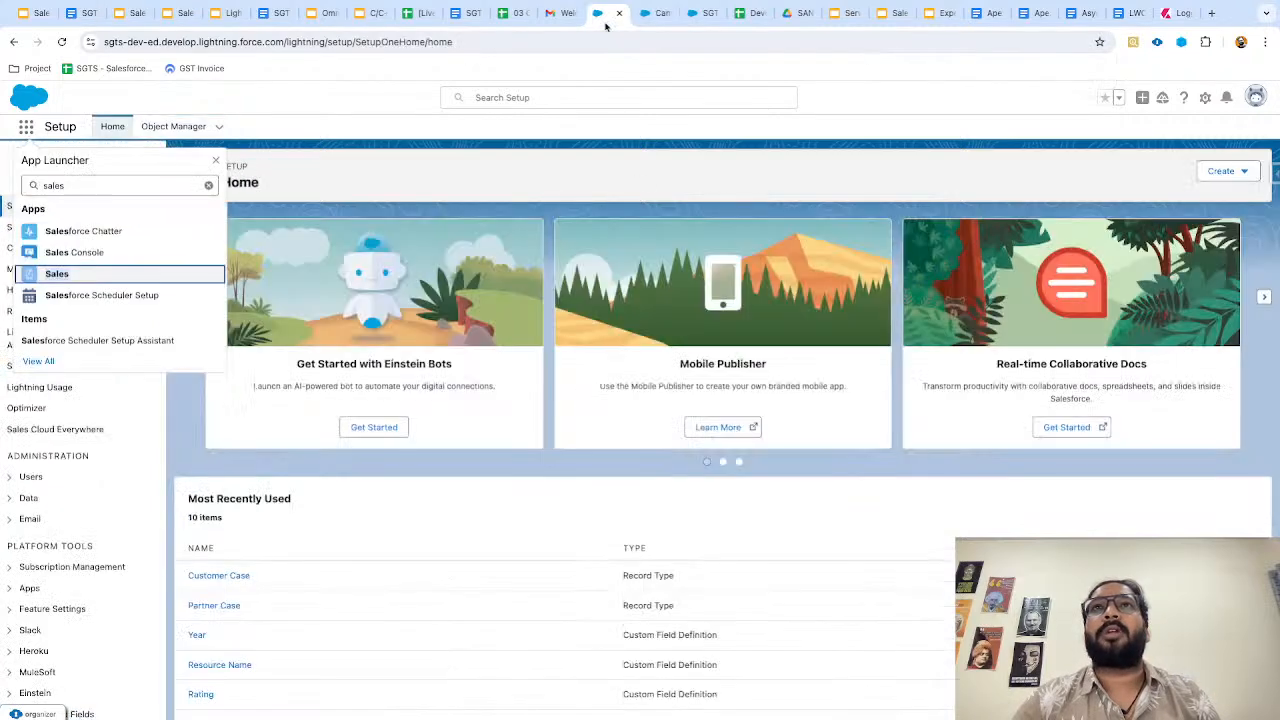
click(215, 160)
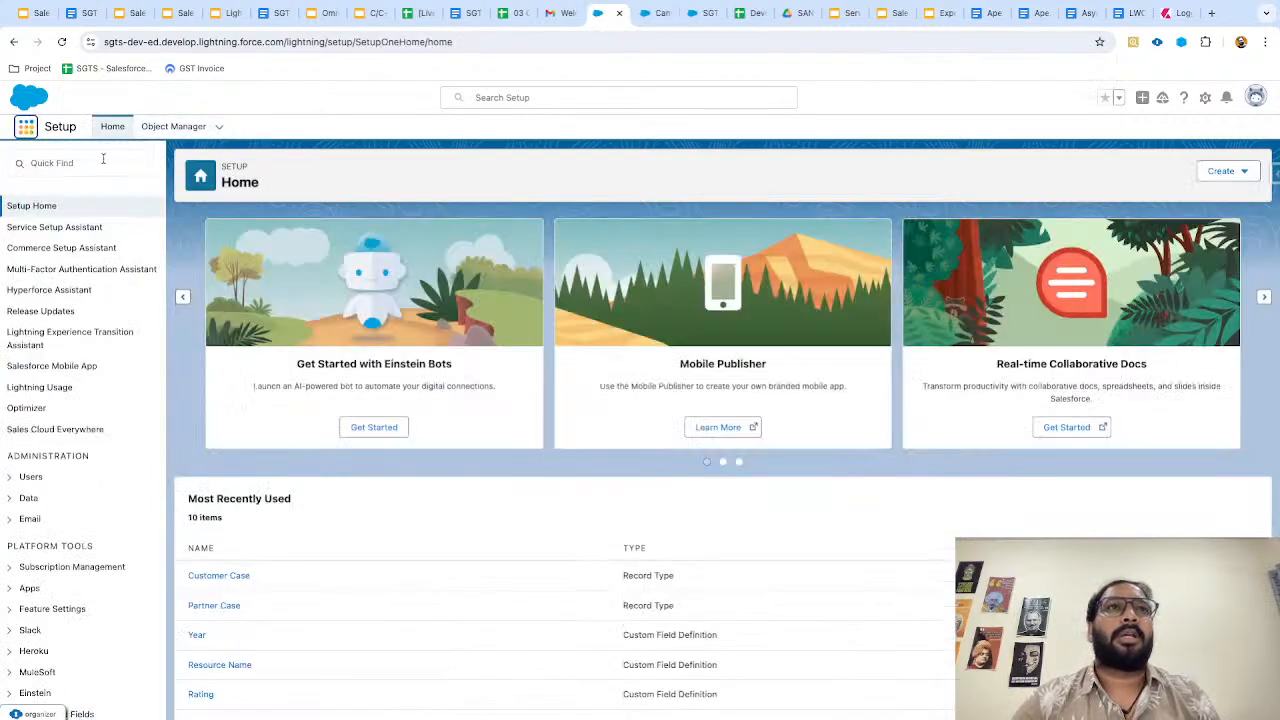
click(103, 162)
text(scheba)
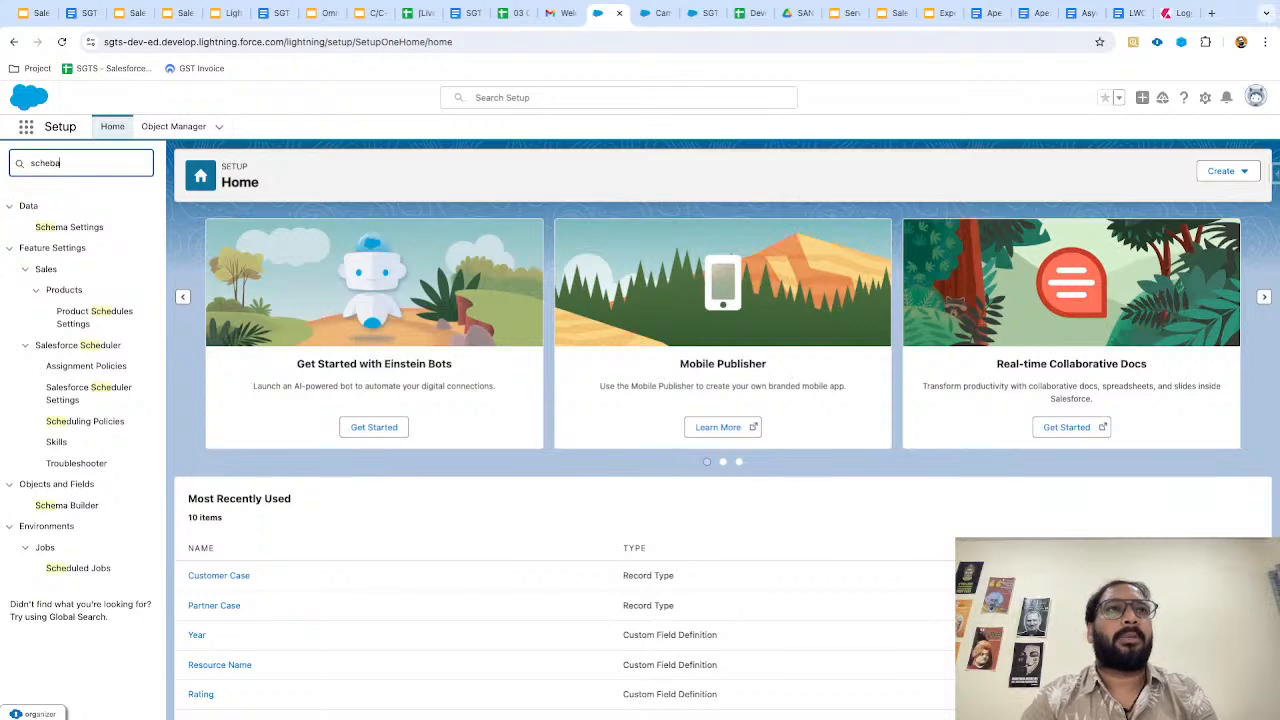
key(BackSpace)
key(BackSpace)
text(ma b)
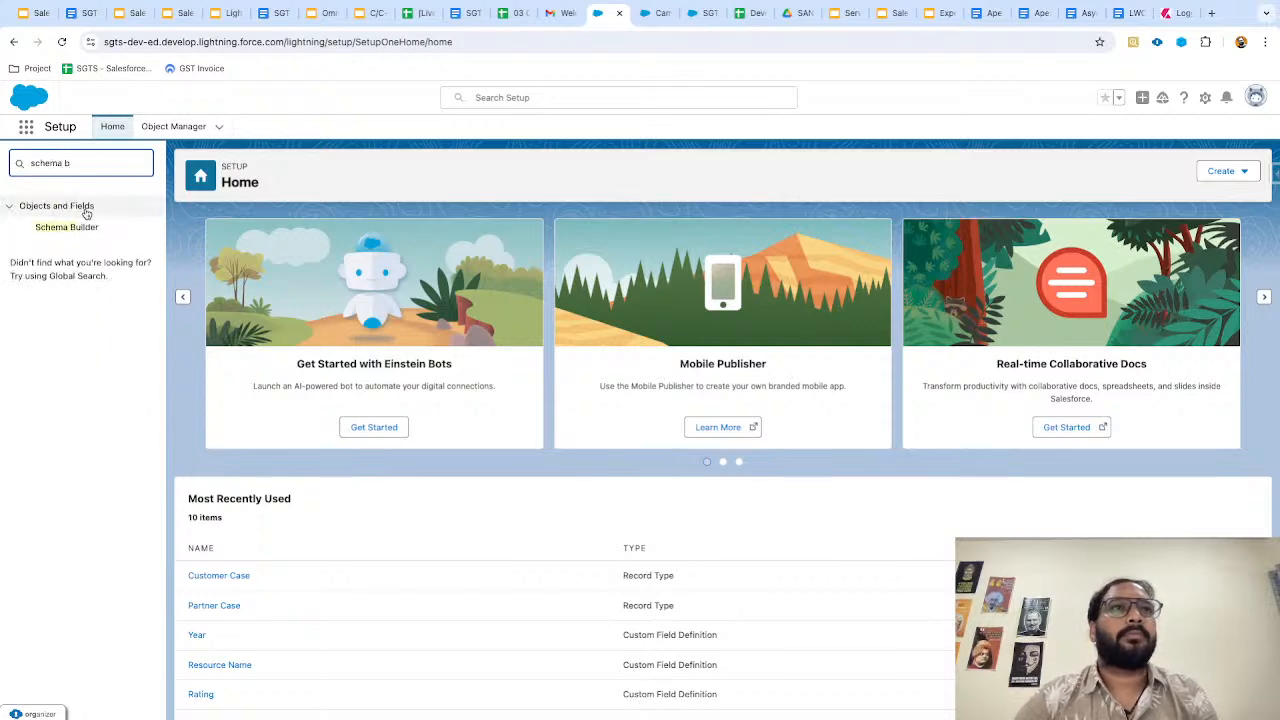
click(84, 228)
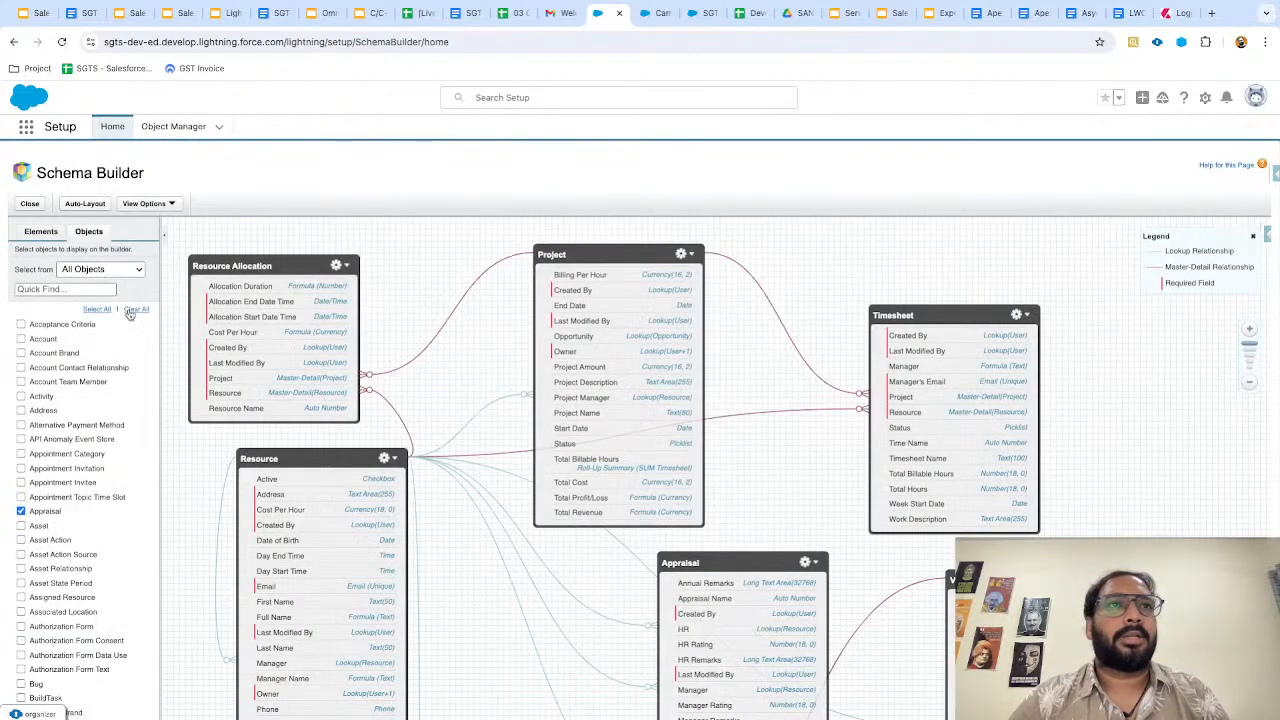
Clear the schema diagram, then add the Lead, Campaign and Contact objects.
click(133, 310)
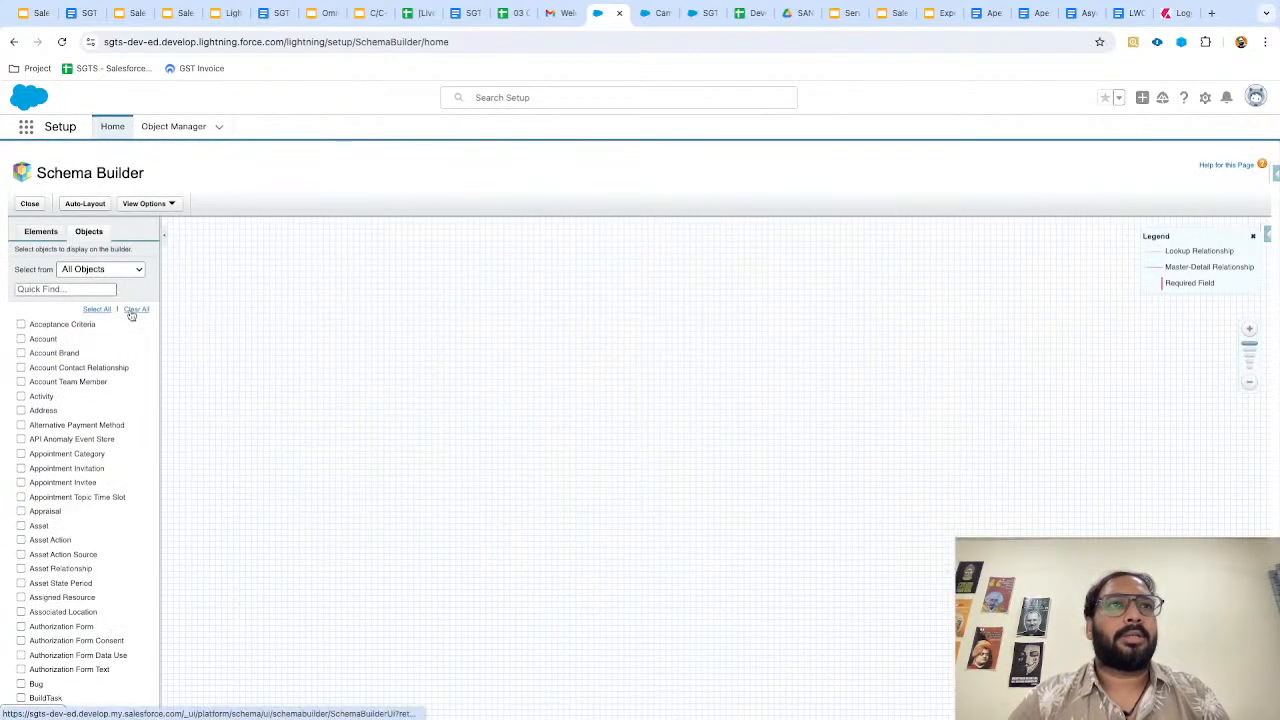
click(78, 288)
text(lead)
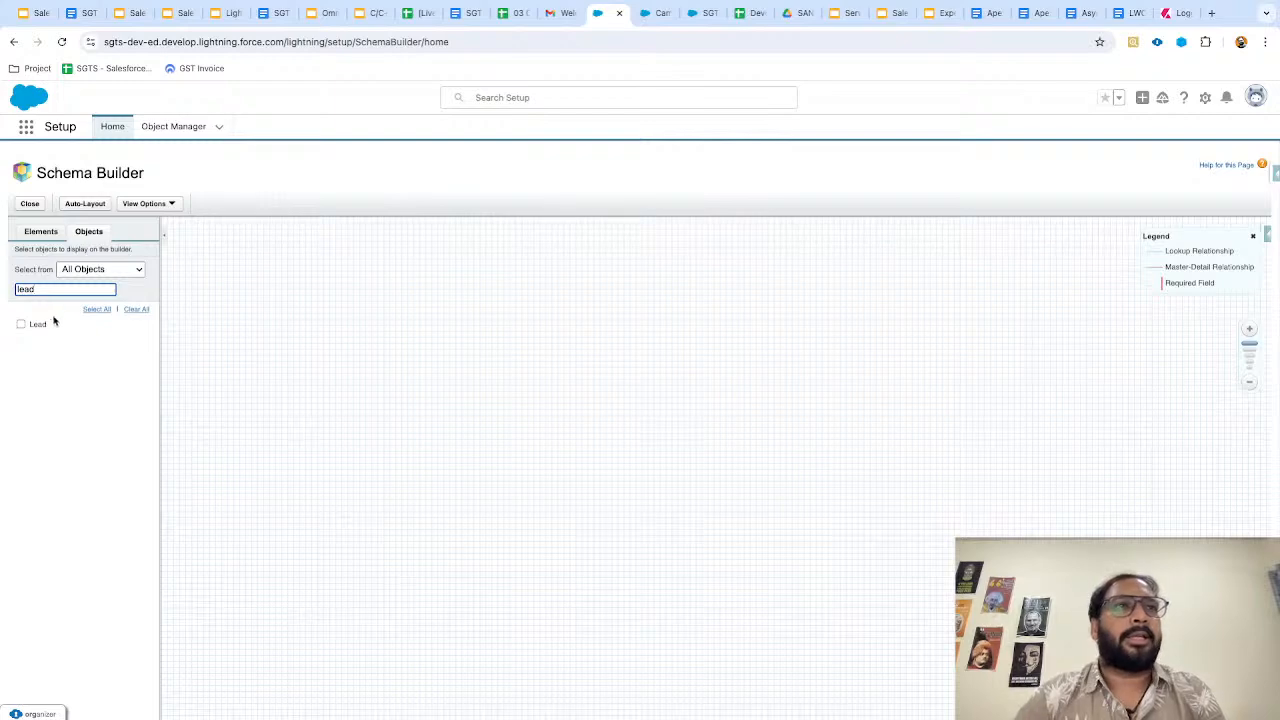
click(21, 323)
double_click(51, 286)
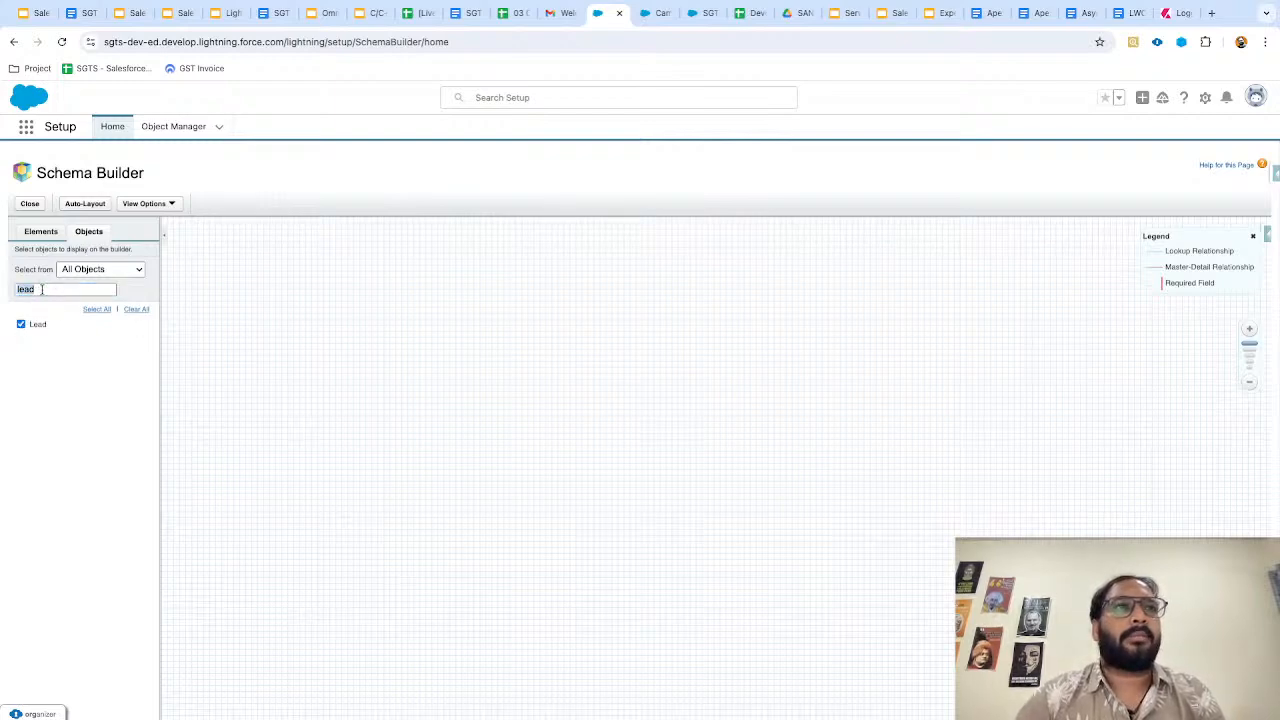
click(41, 289)
key(ctrl+a)
text(cam)
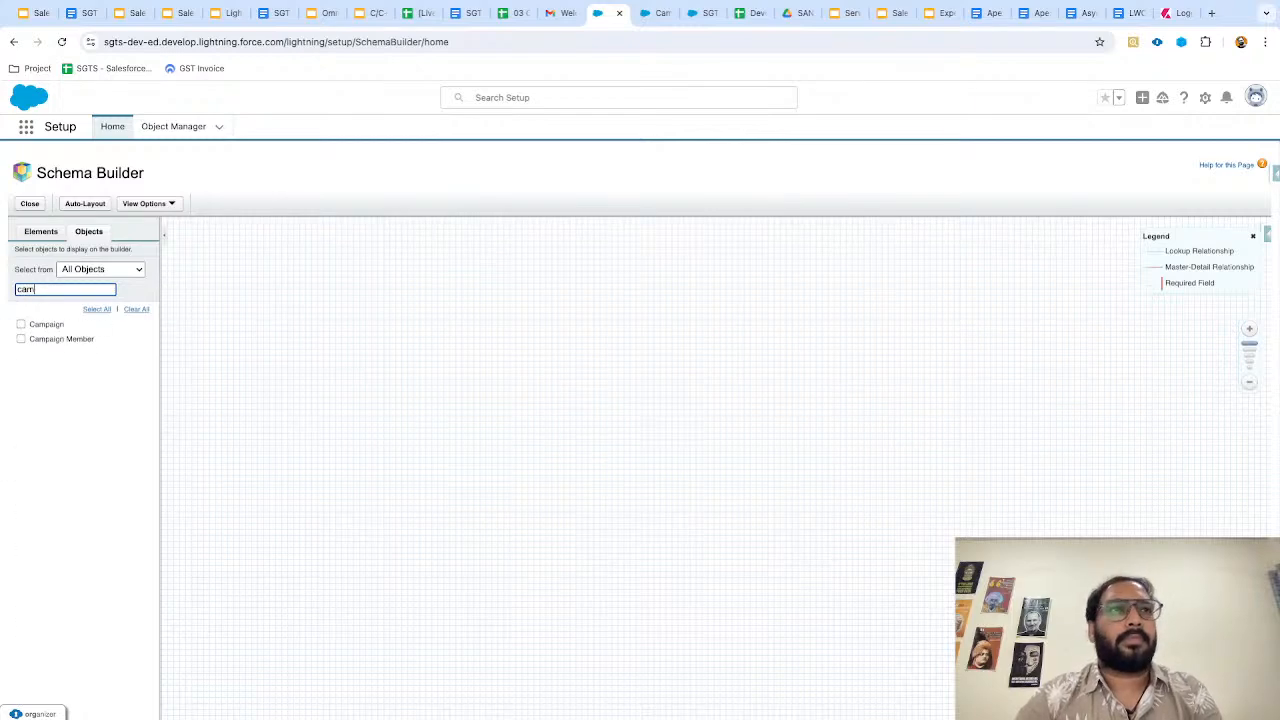
click(20, 325)
click(41, 289)
key(ctrl+a)
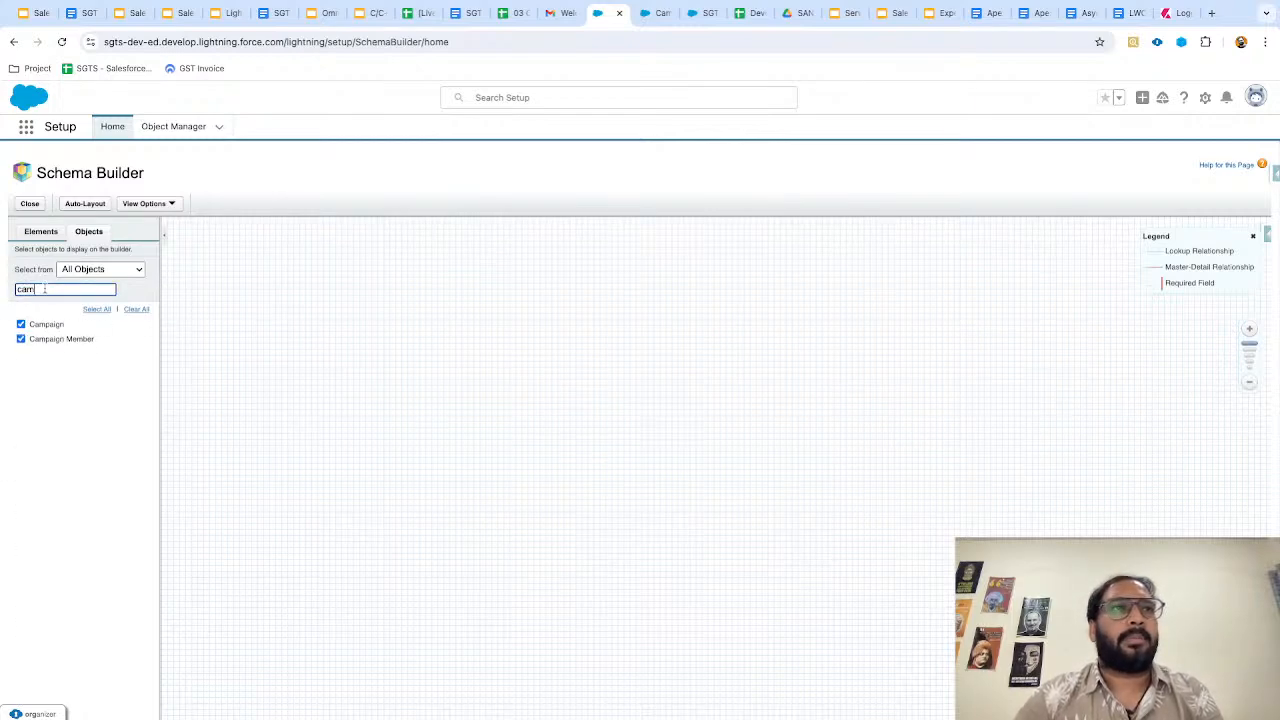
text(conta)
click(21, 339)
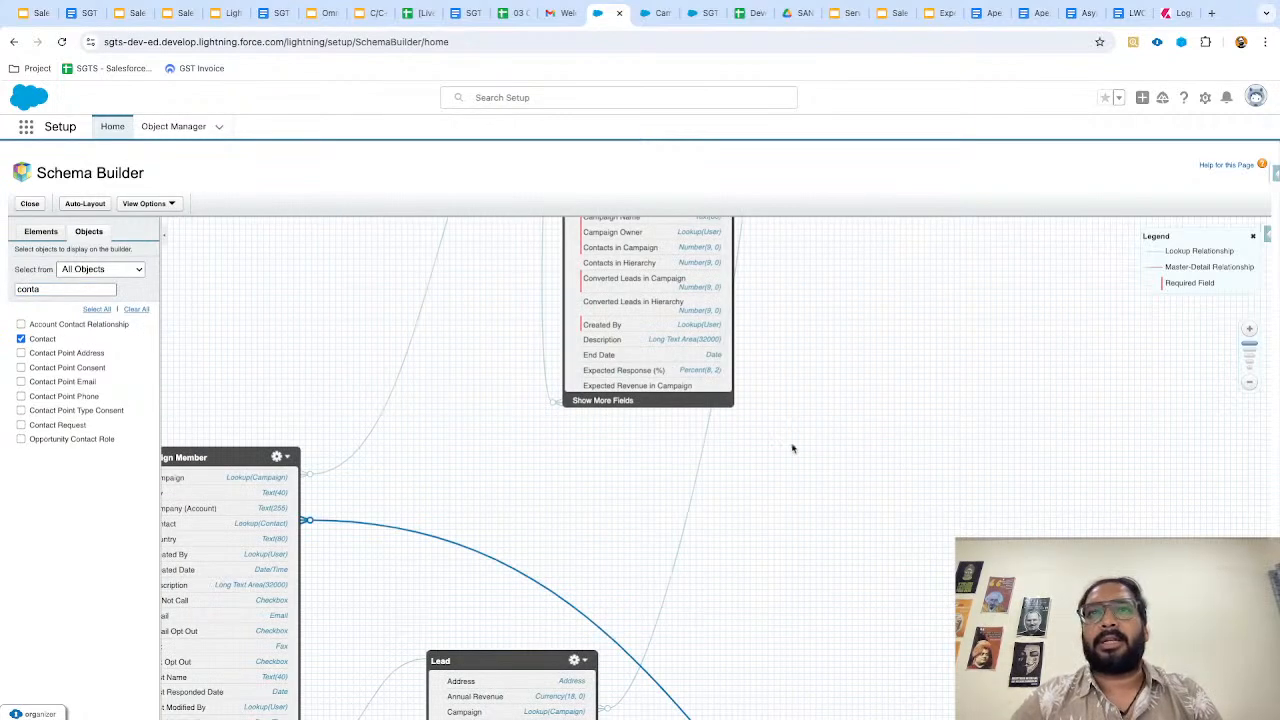
Zoom out and roughly reposition the Campaign, Campaign Member, Lead and Contact boxes.
drag(768, 428, 871, 543)
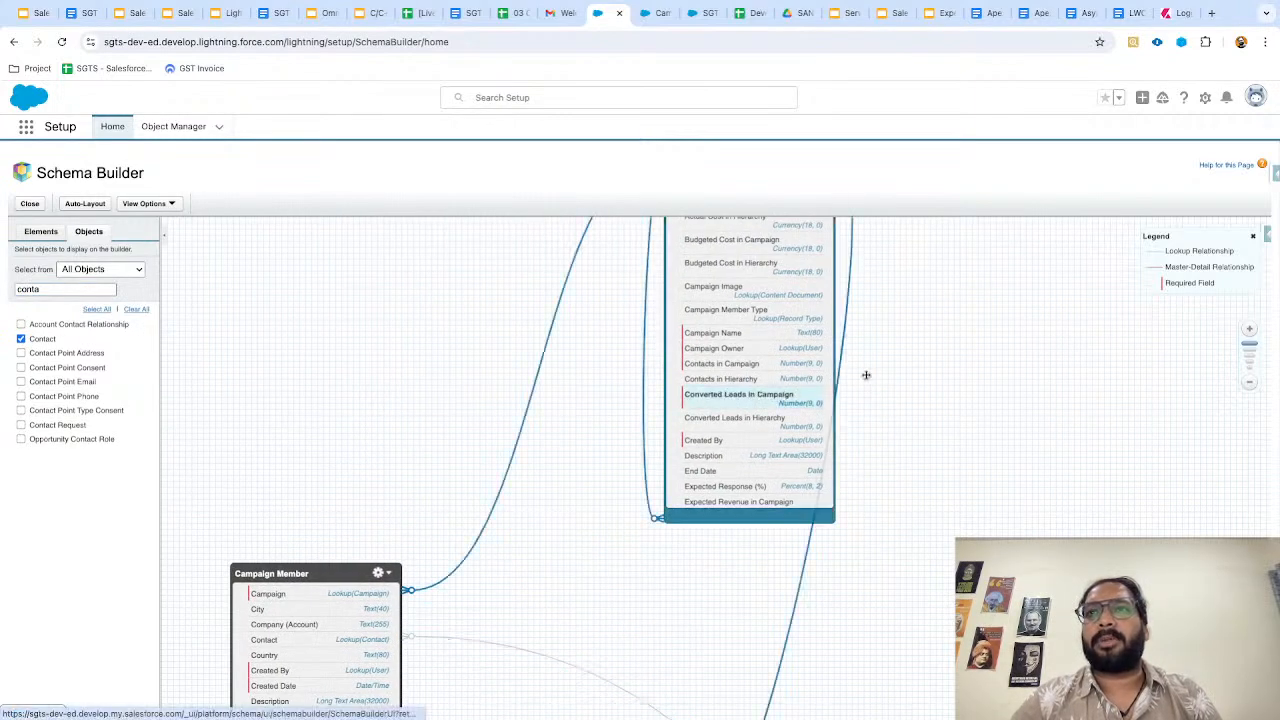
scroll(838, 482, up, 2)
drag(746, 292, 908, 292)
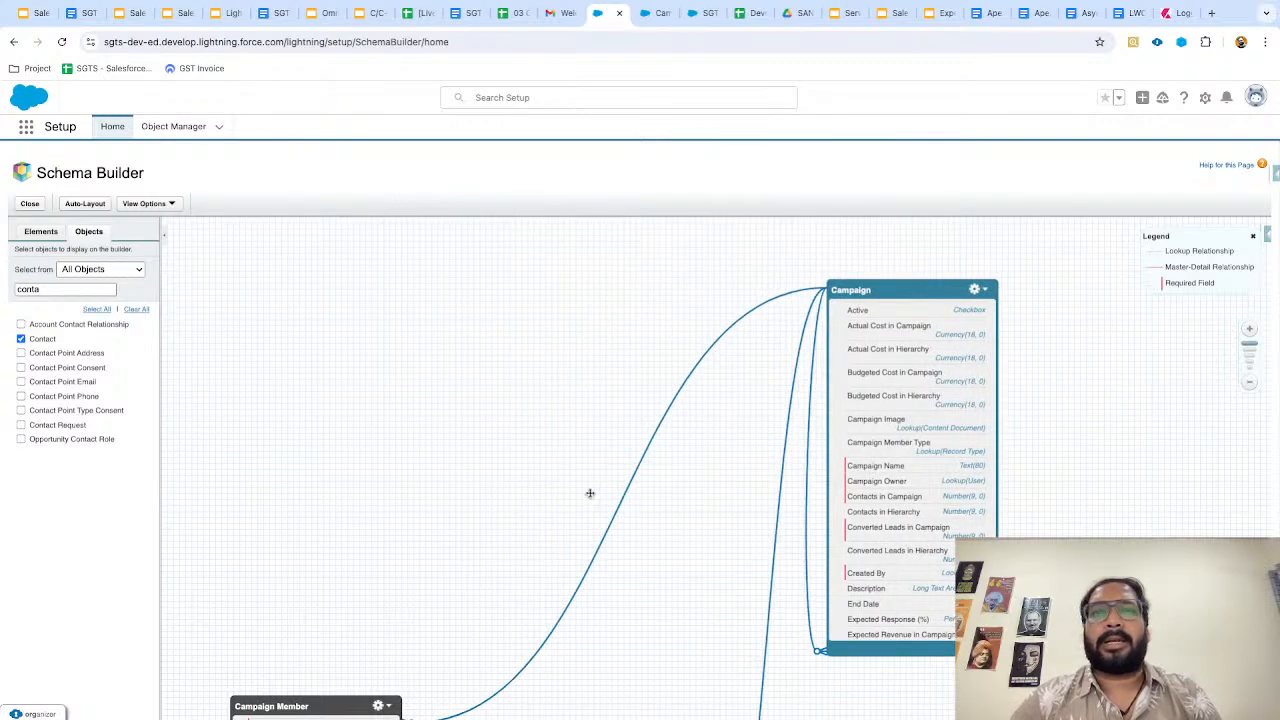
scroll(590, 493, down, 1)
click(1249, 383)
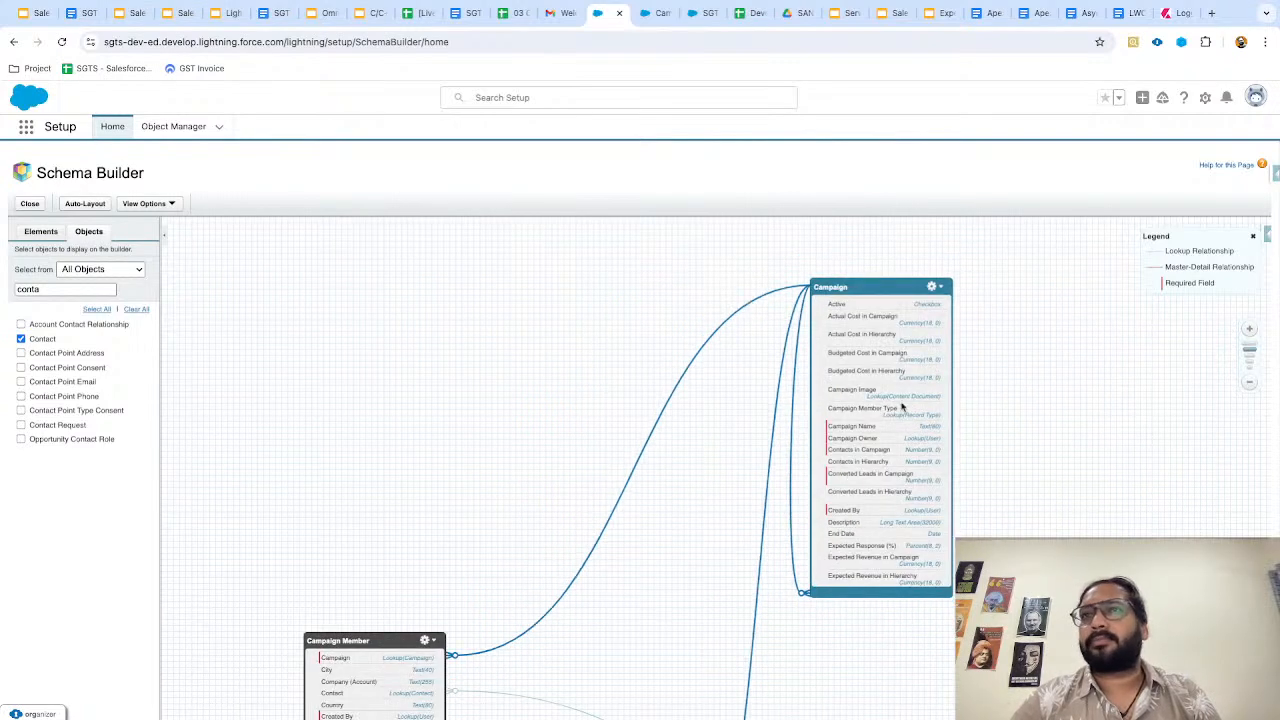
drag(362, 638, 496, 280)
drag(1180, 640, 1175, 662)
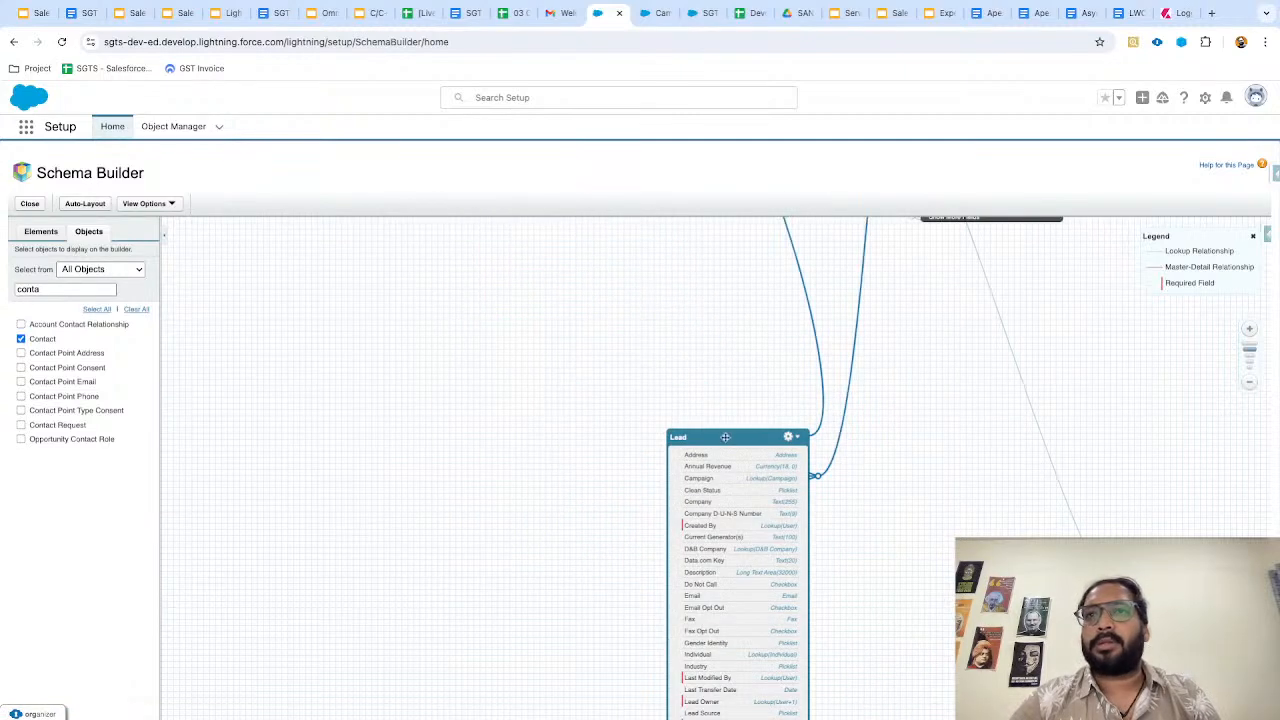
drag(718, 436, 812, 250)
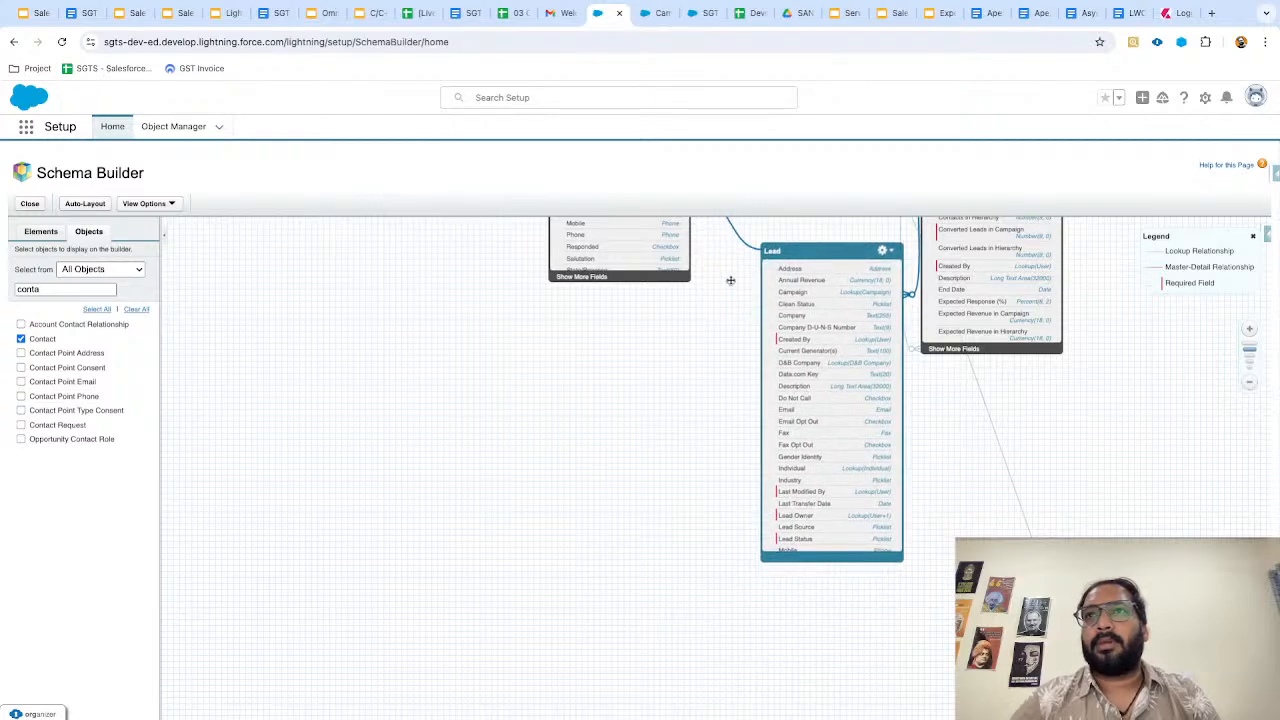
drag(730, 280, 567, 229)
drag(1028, 631, 866, 361)
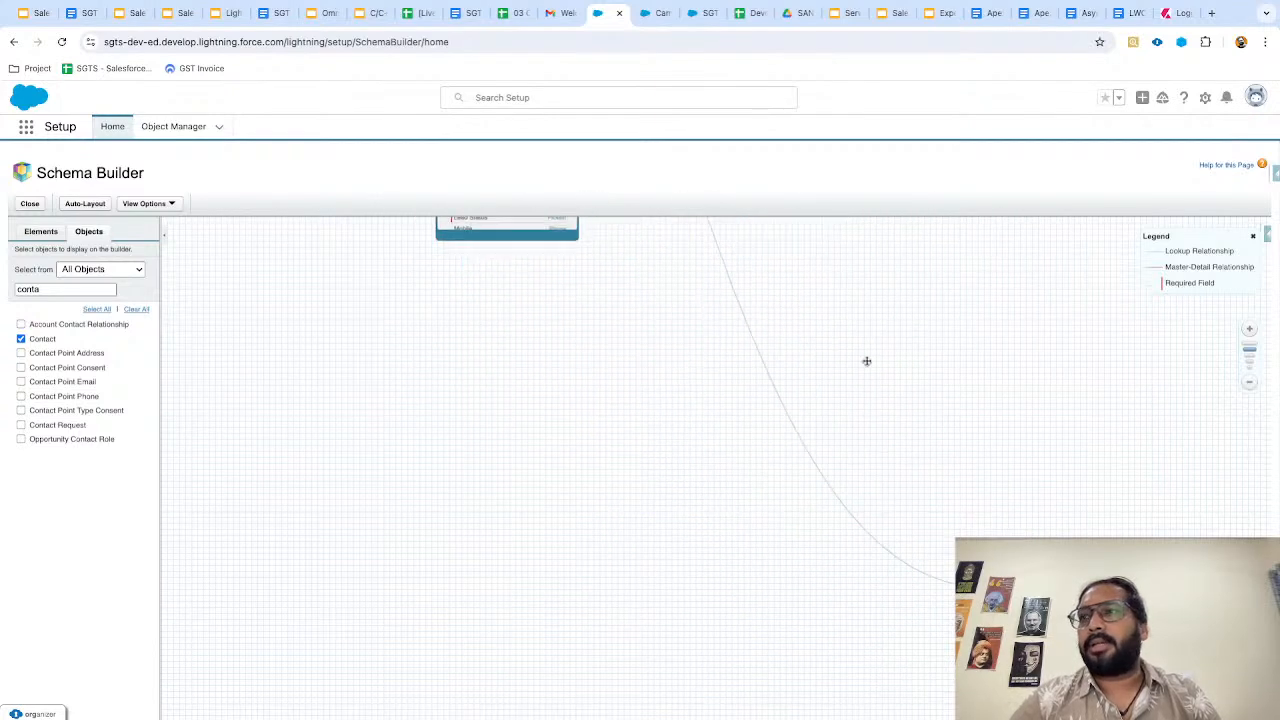
drag(1032, 587, 690, 249)
drag(582, 303, 575, 612)
drag(712, 563, 280, 402)
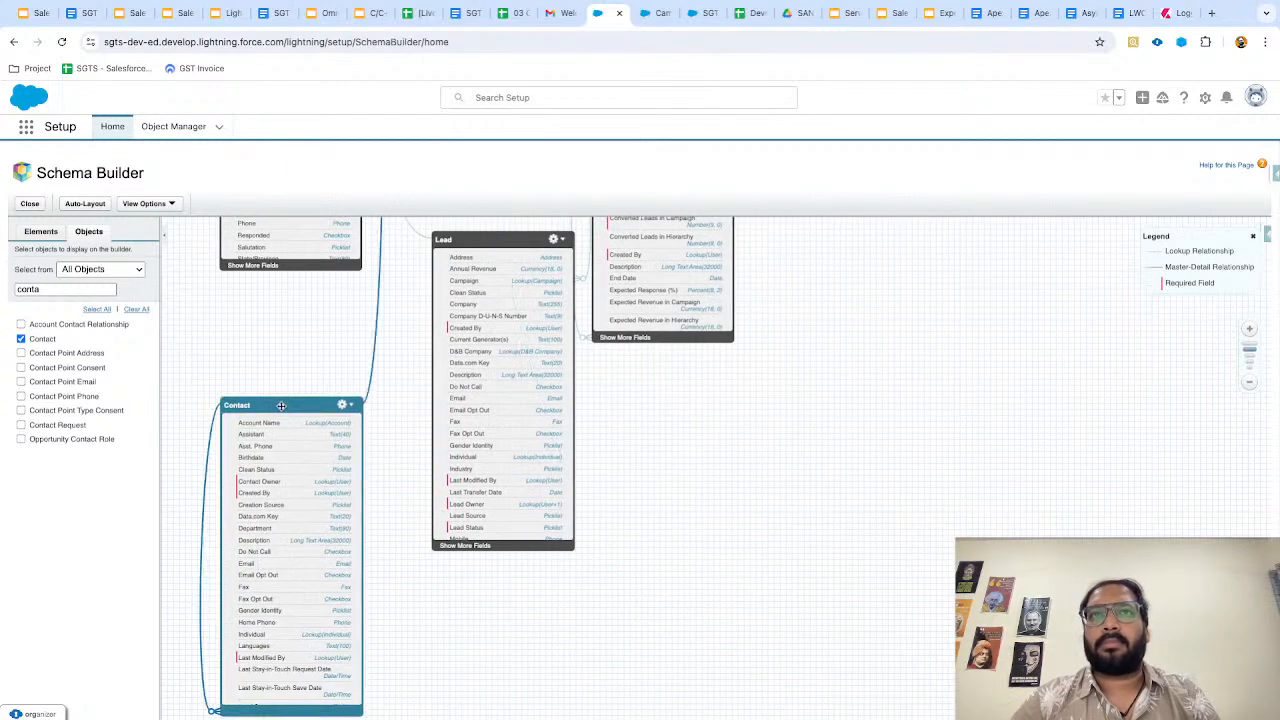
drag(674, 402, 648, 550)
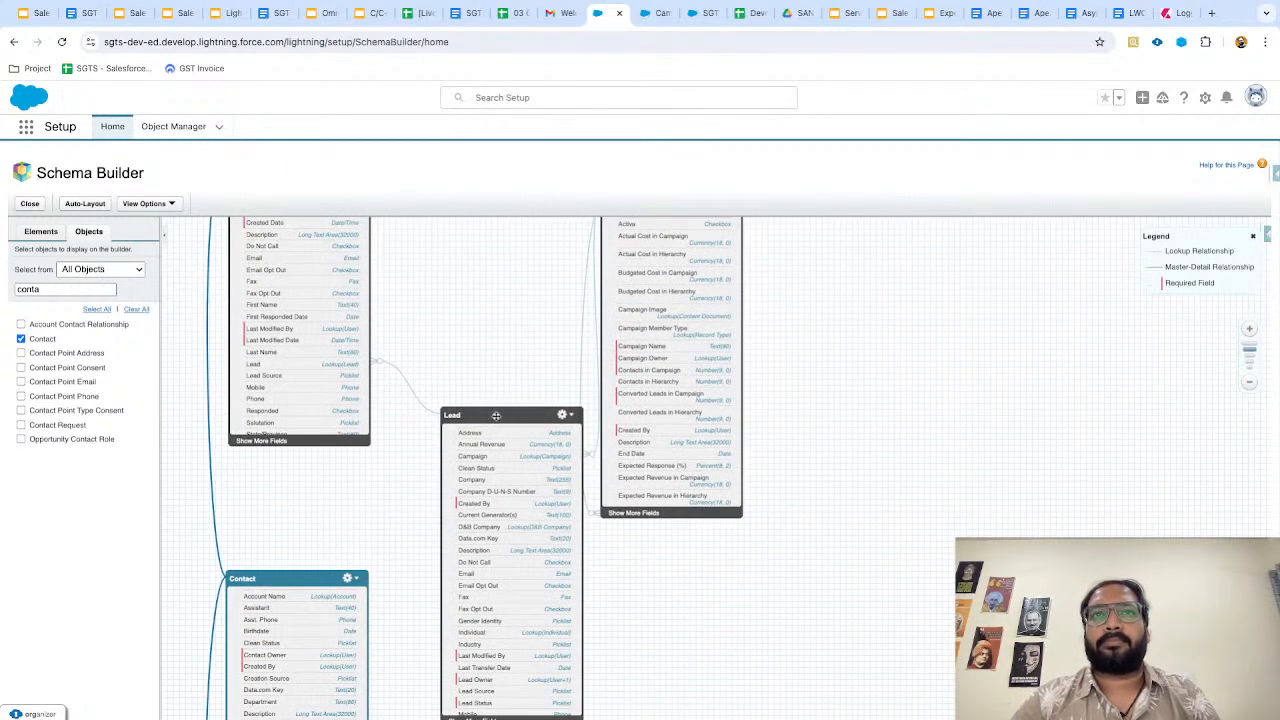
drag(498, 413, 456, 465)
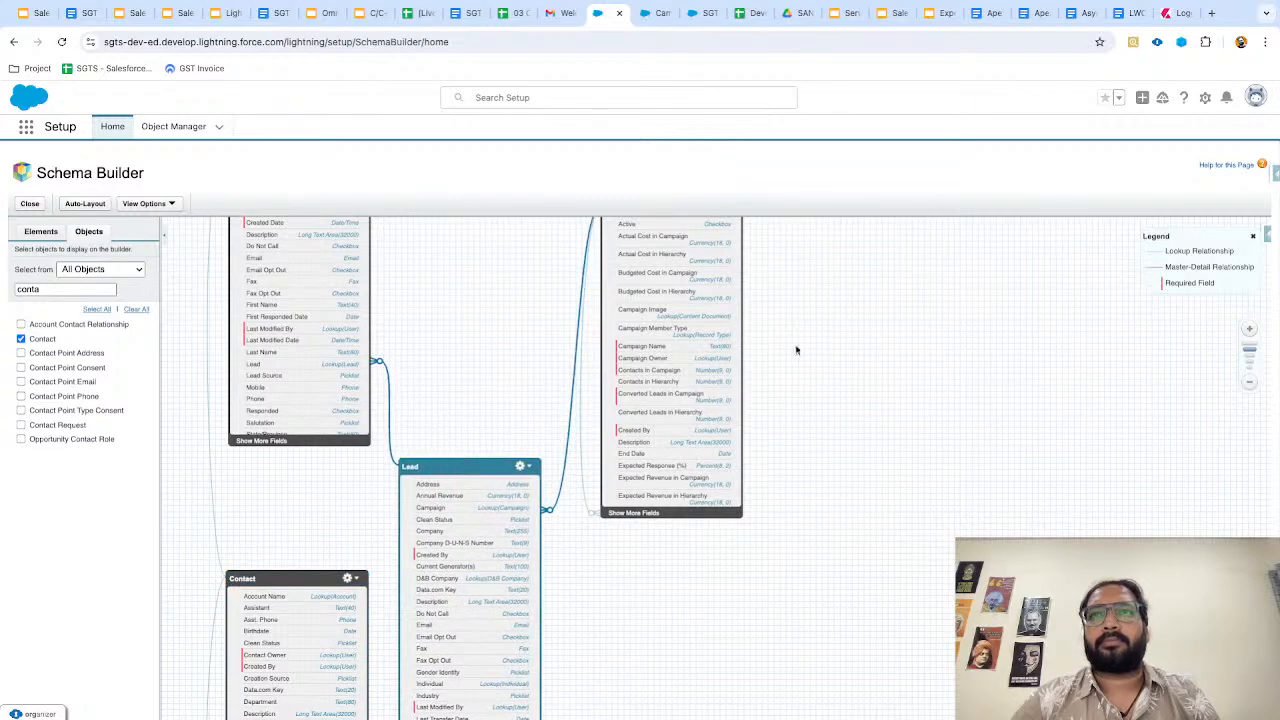
drag(796, 350, 863, 490)
Fine-tune the boxes into a Contact, Campaign Member, Lead, Campaign row, then go back to Campaign Member fields.
click(1249, 382)
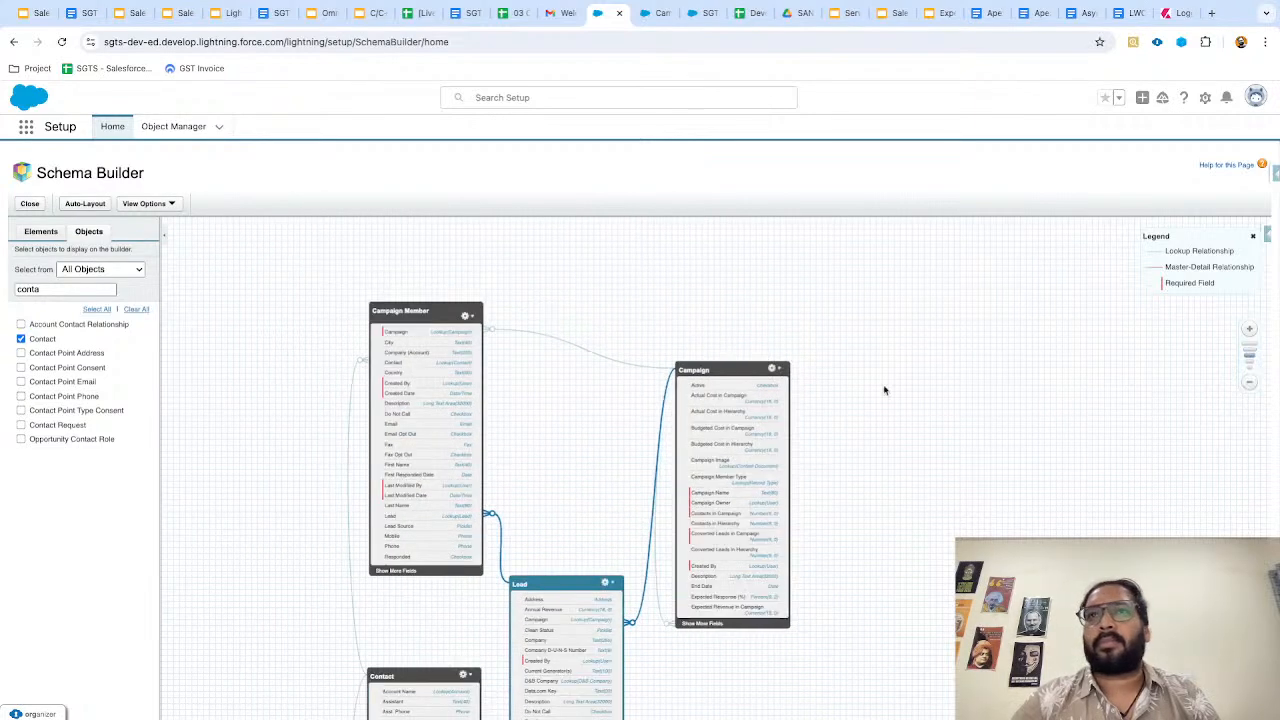
drag(723, 365, 905, 286)
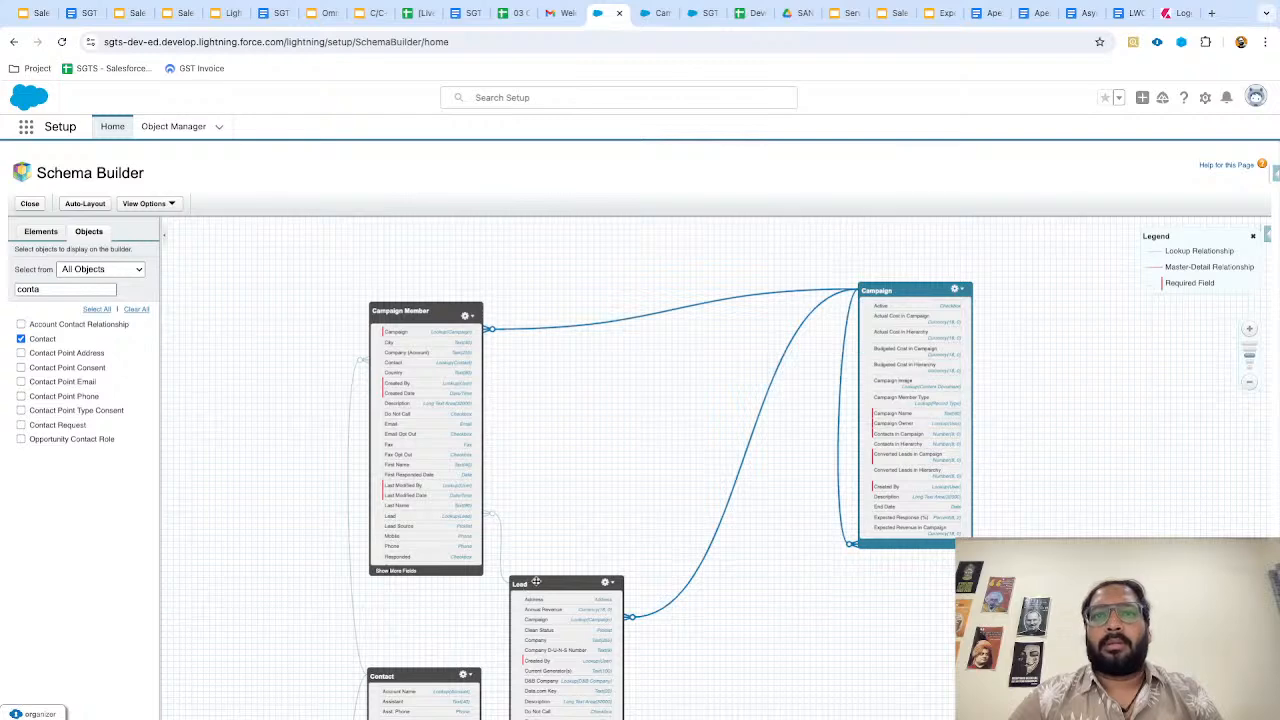
drag(536, 582, 672, 488)
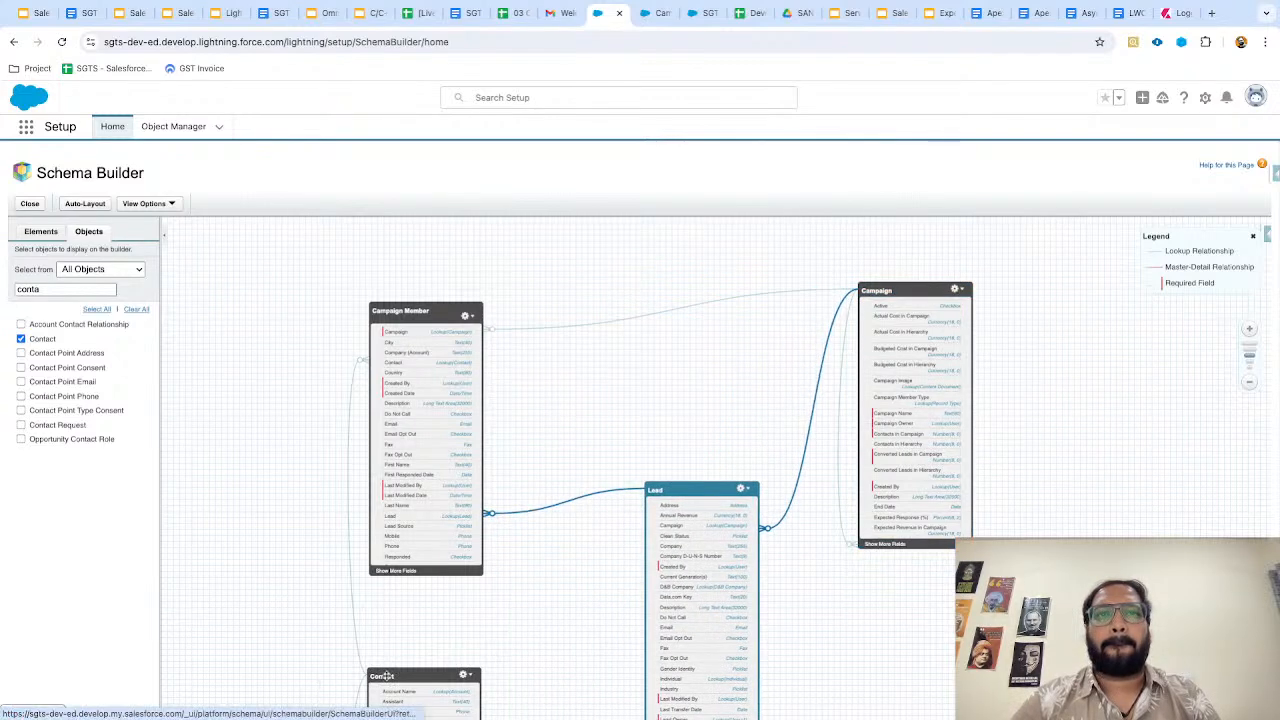
drag(374, 676, 240, 407)
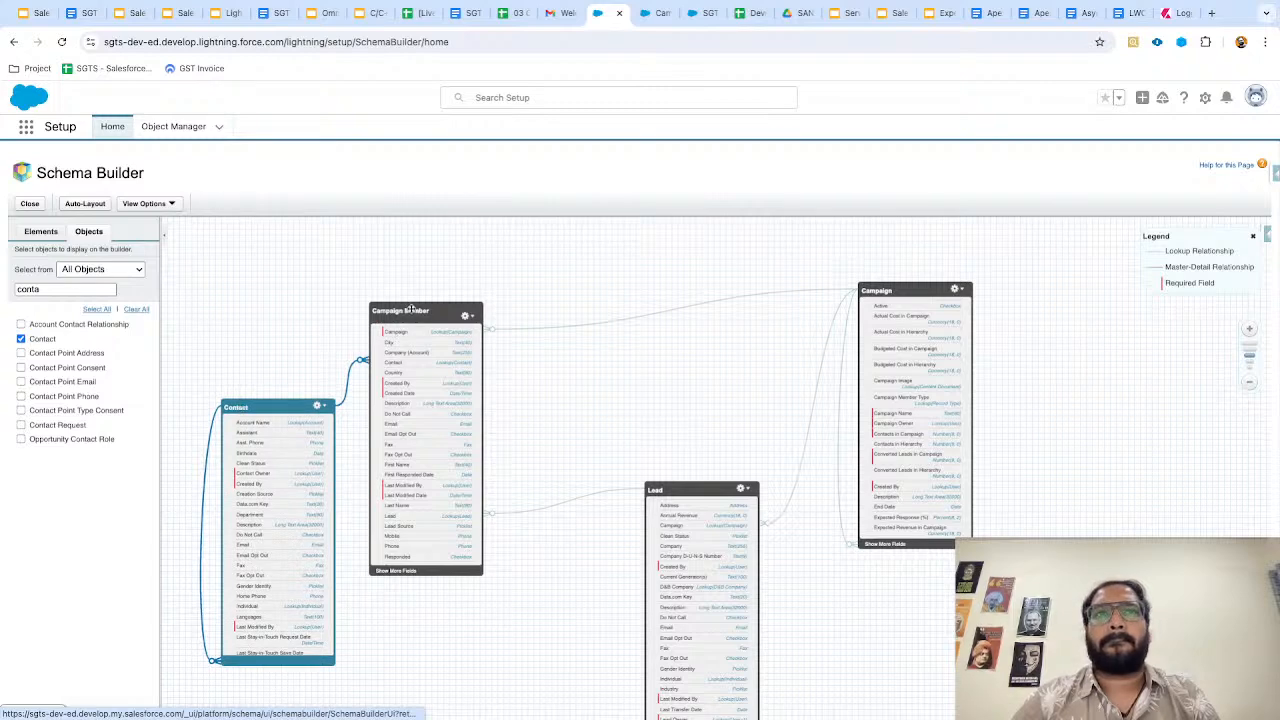
drag(410, 308, 476, 264)
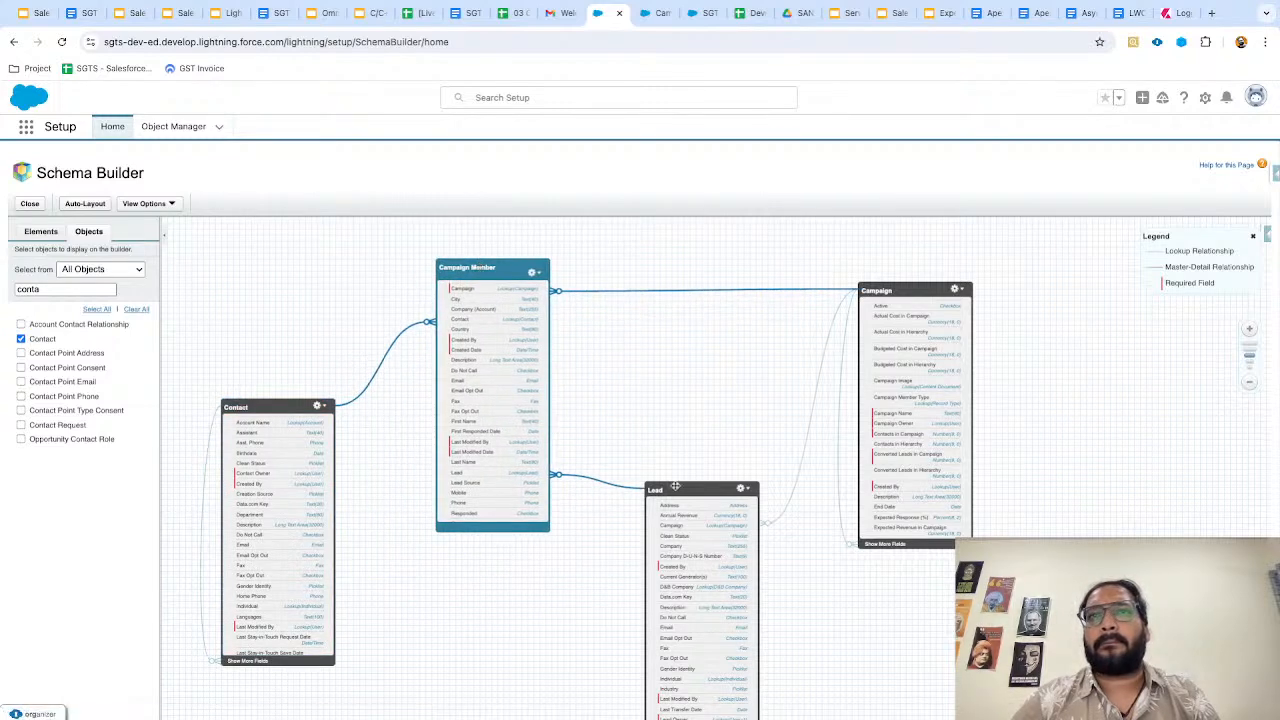
drag(675, 486, 666, 413)
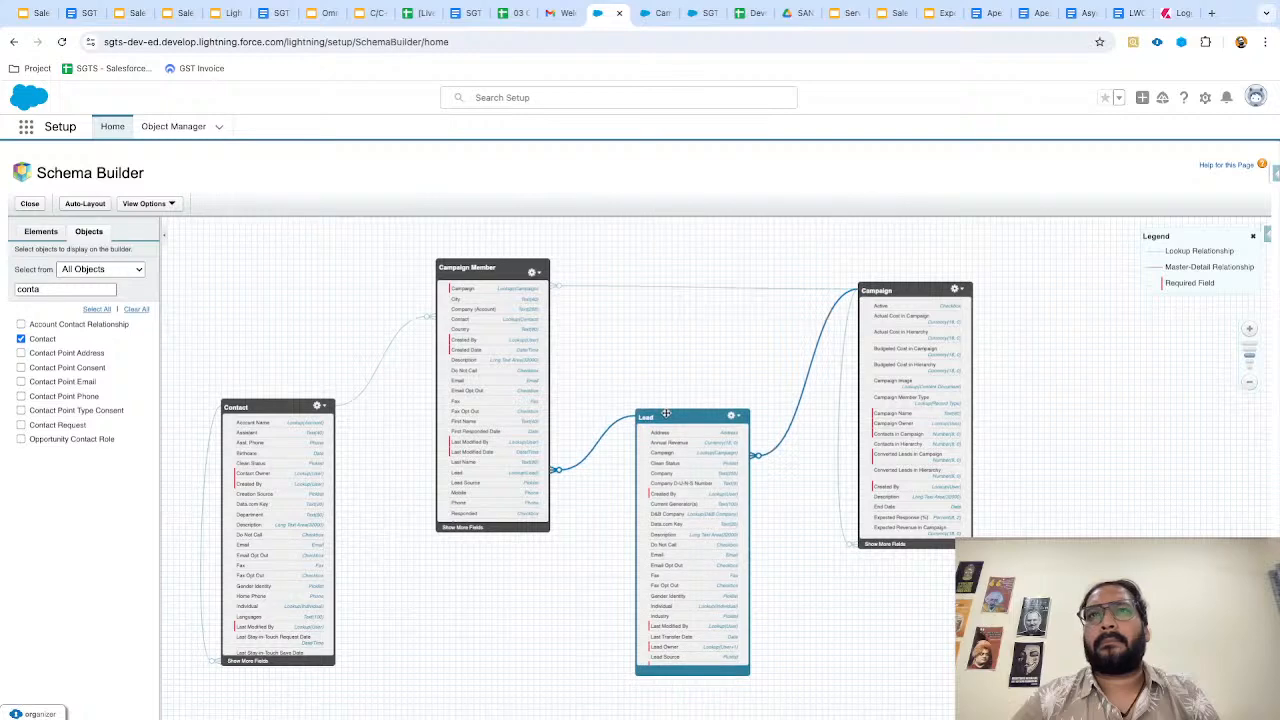
drag(497, 268, 475, 264)
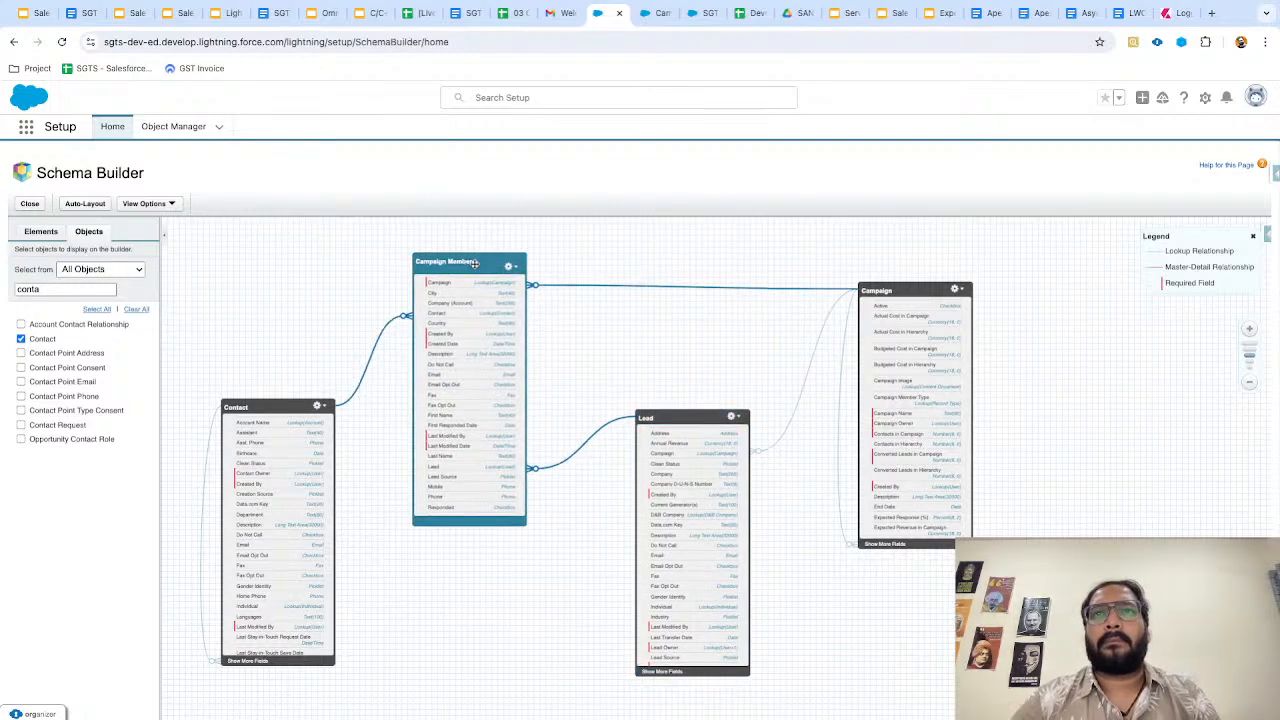
drag(659, 416, 645, 457)
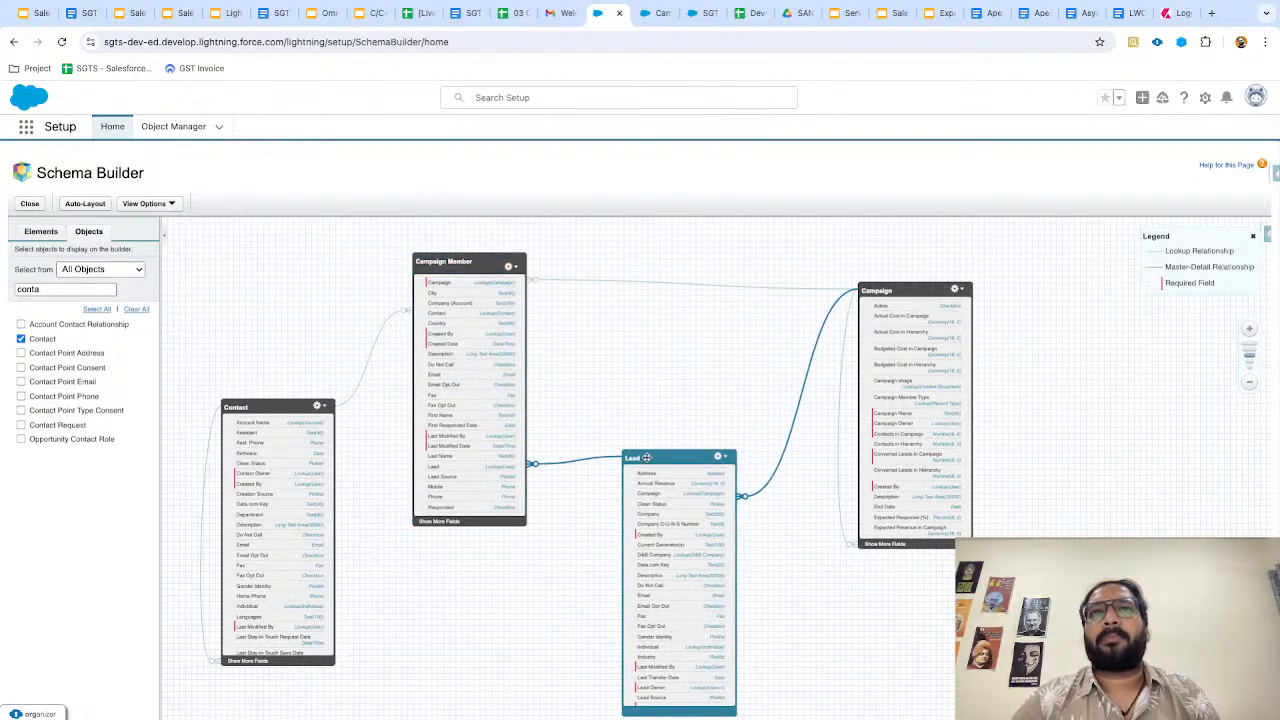
drag(456, 265, 491, 262)
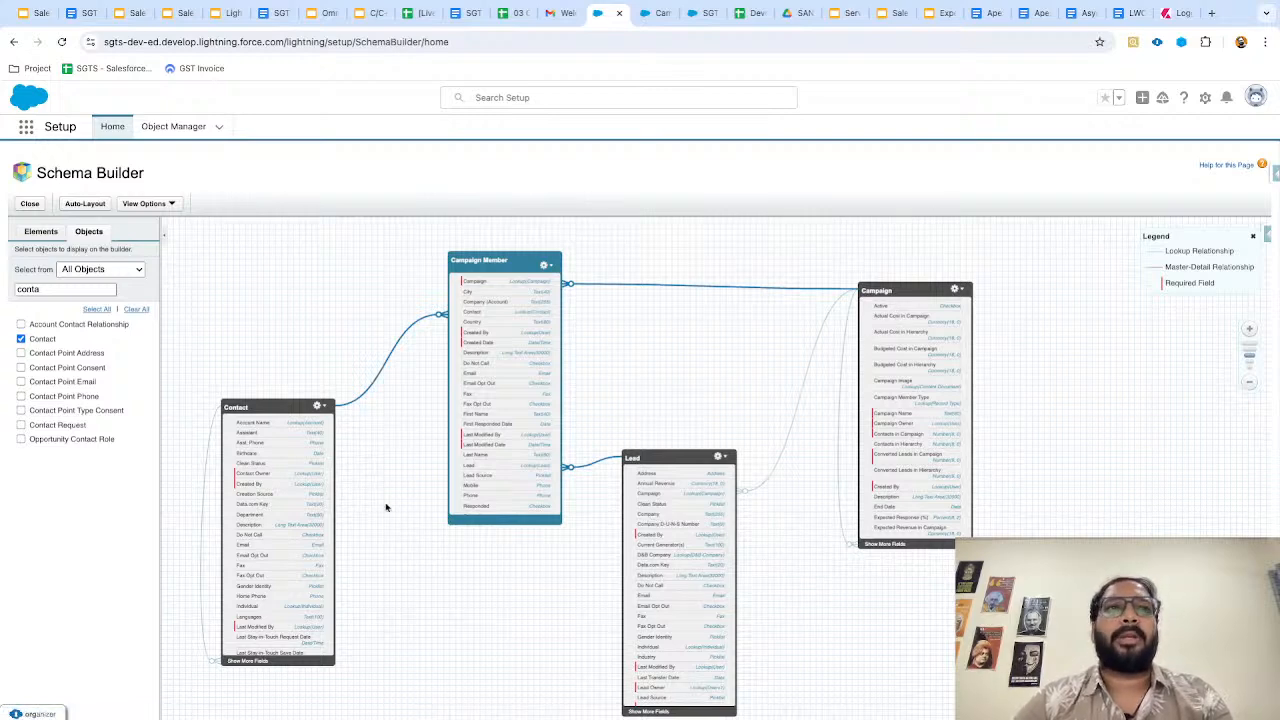
scroll(470, 545, down, 1)
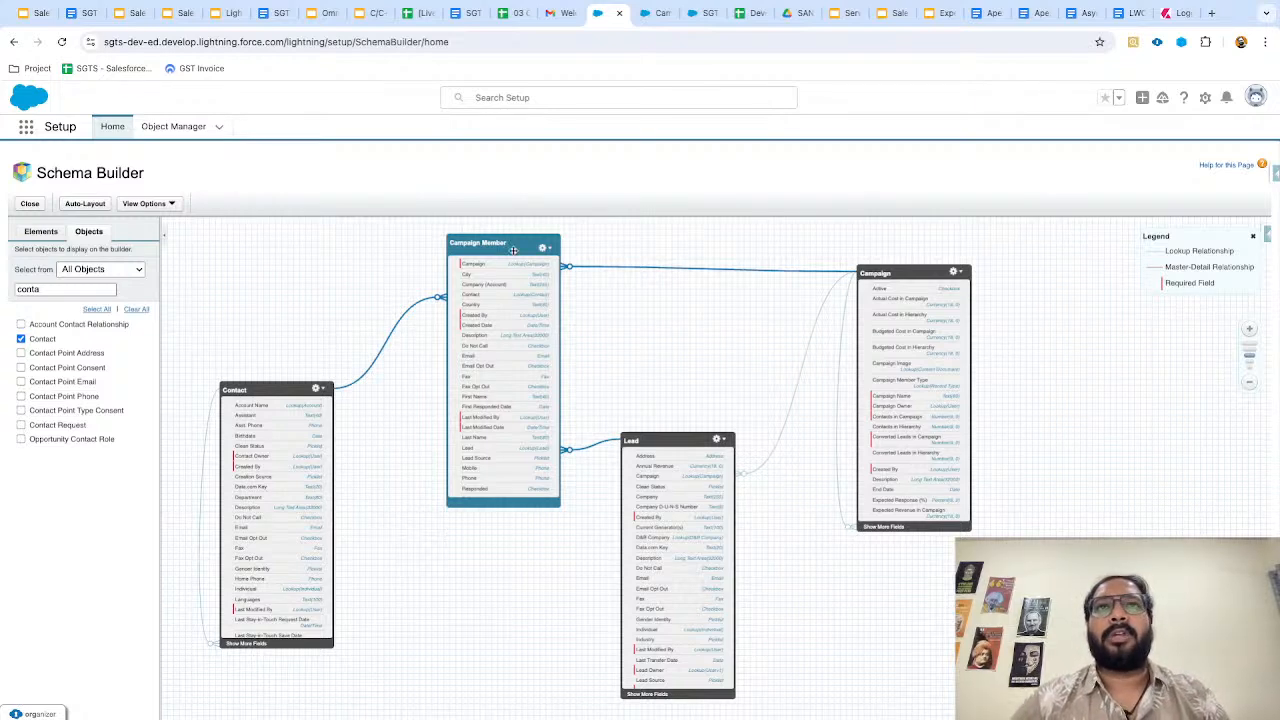
click(656, 18)
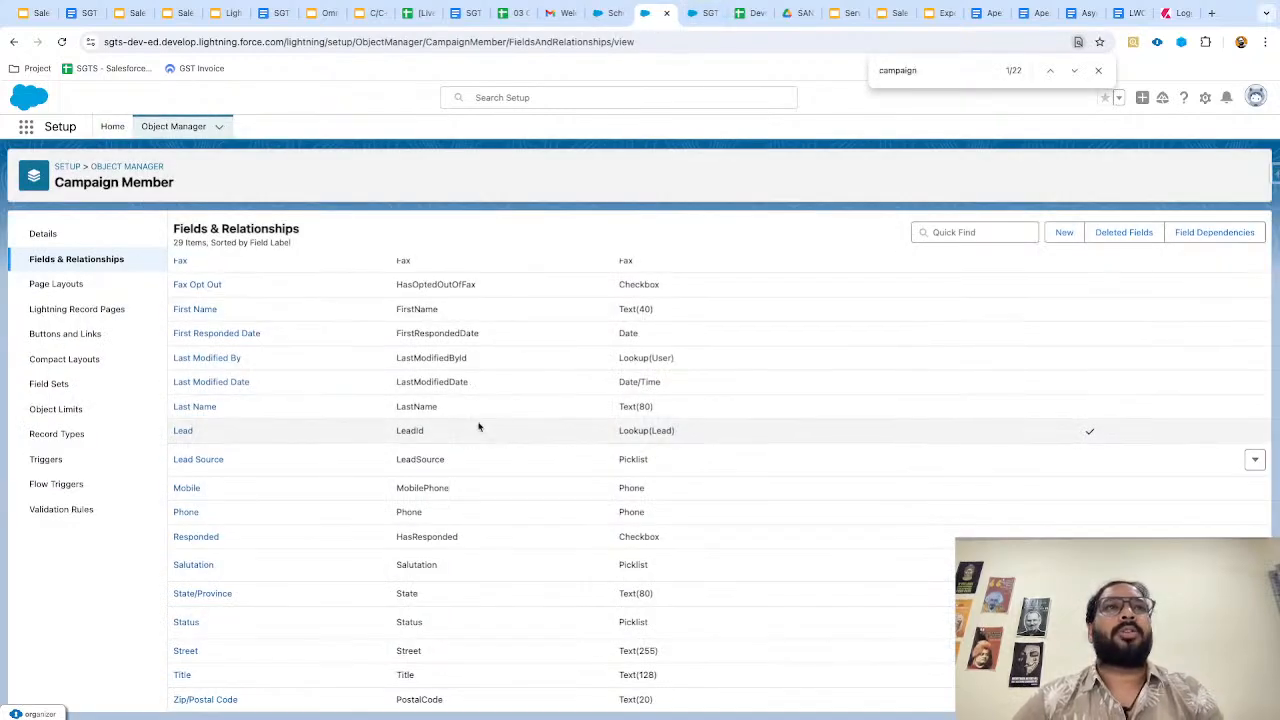
Glance at the Manage Campaign Members slide and return to the Campaign Member fields list.
scroll(480, 428, up, 1)
scroll(465, 440, down, 1)
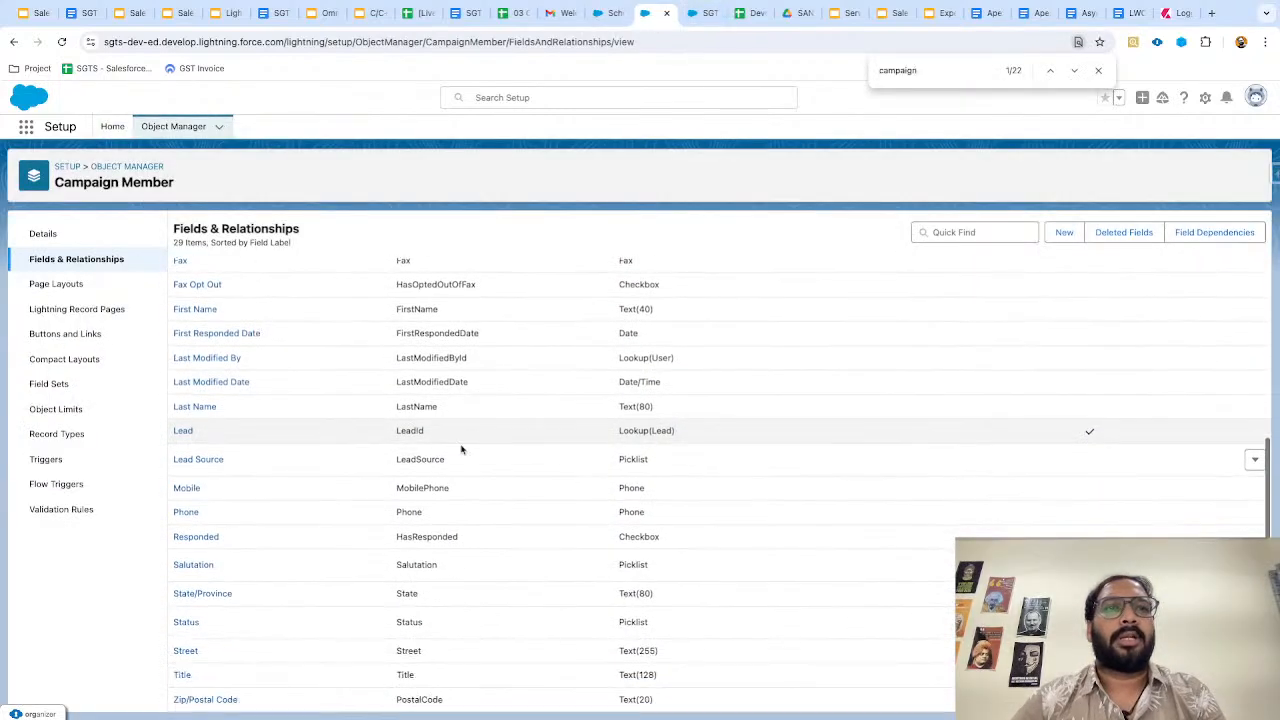
key(ctrl+Left)
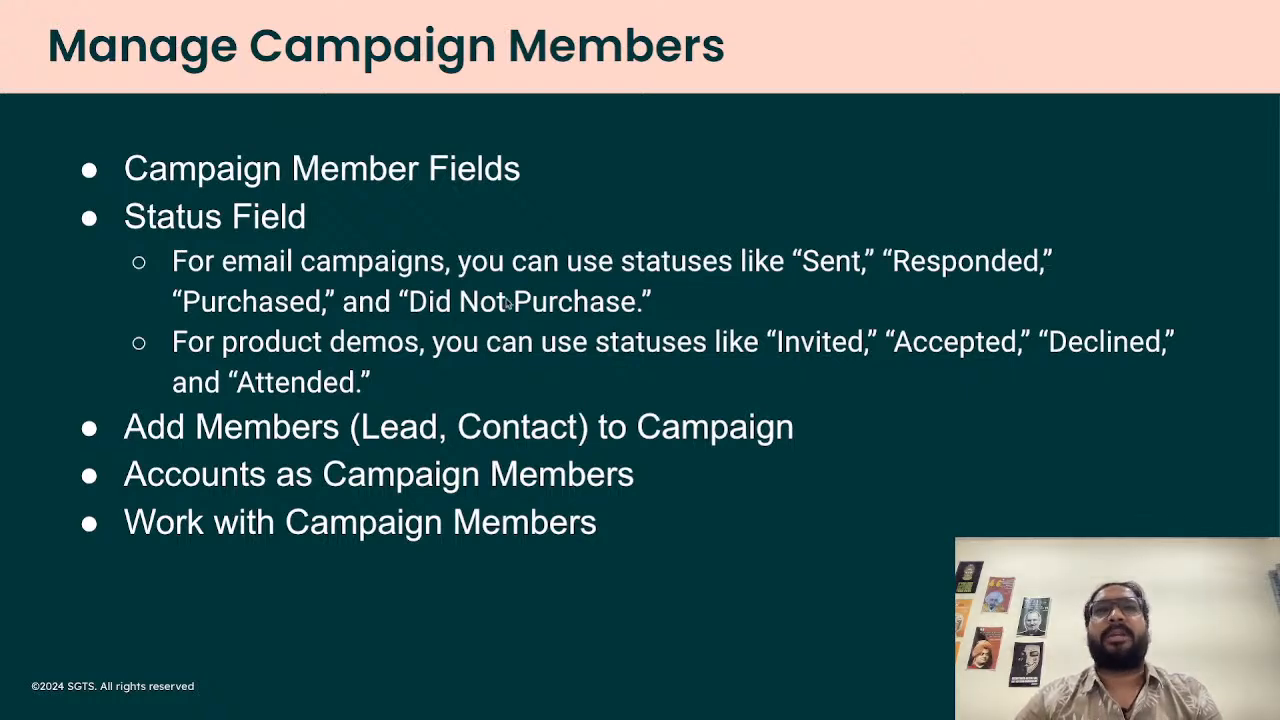
key(ctrl+Right)
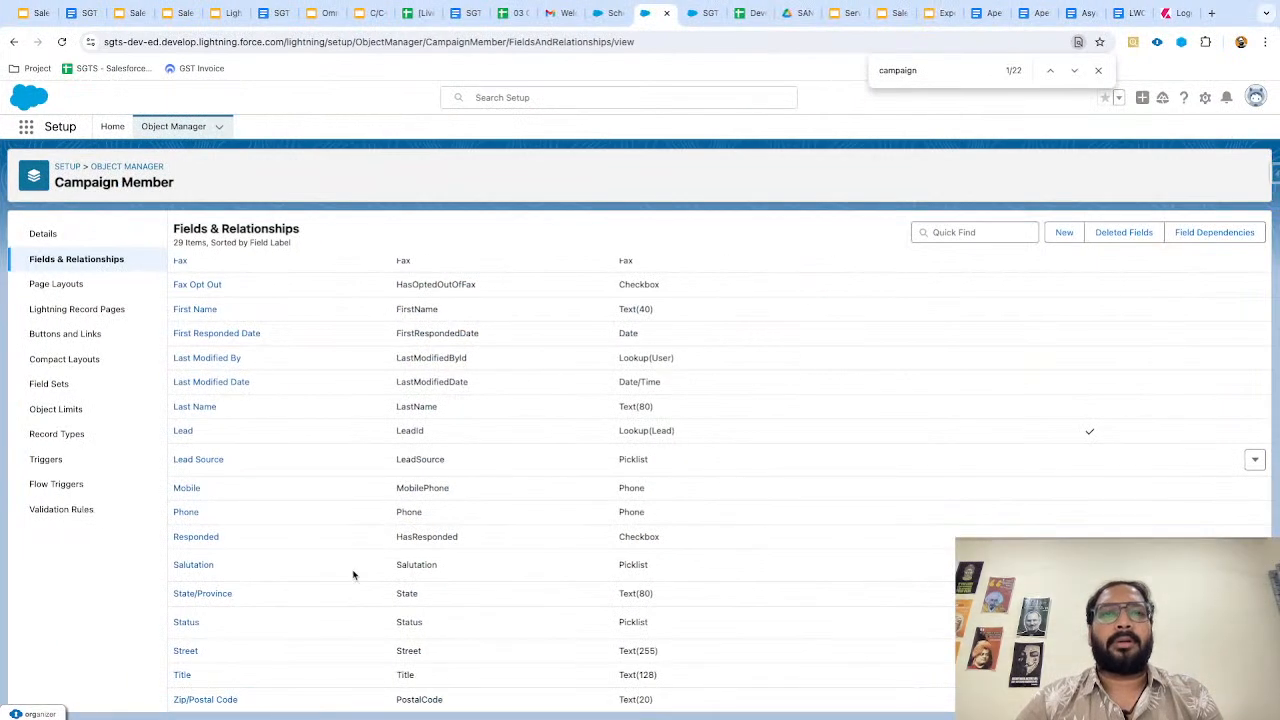
Review the Status field's picklist values Planned, Sent, Received and Responded, then switch to the slides.
click(187, 622)
scroll(447, 526, down, 1)
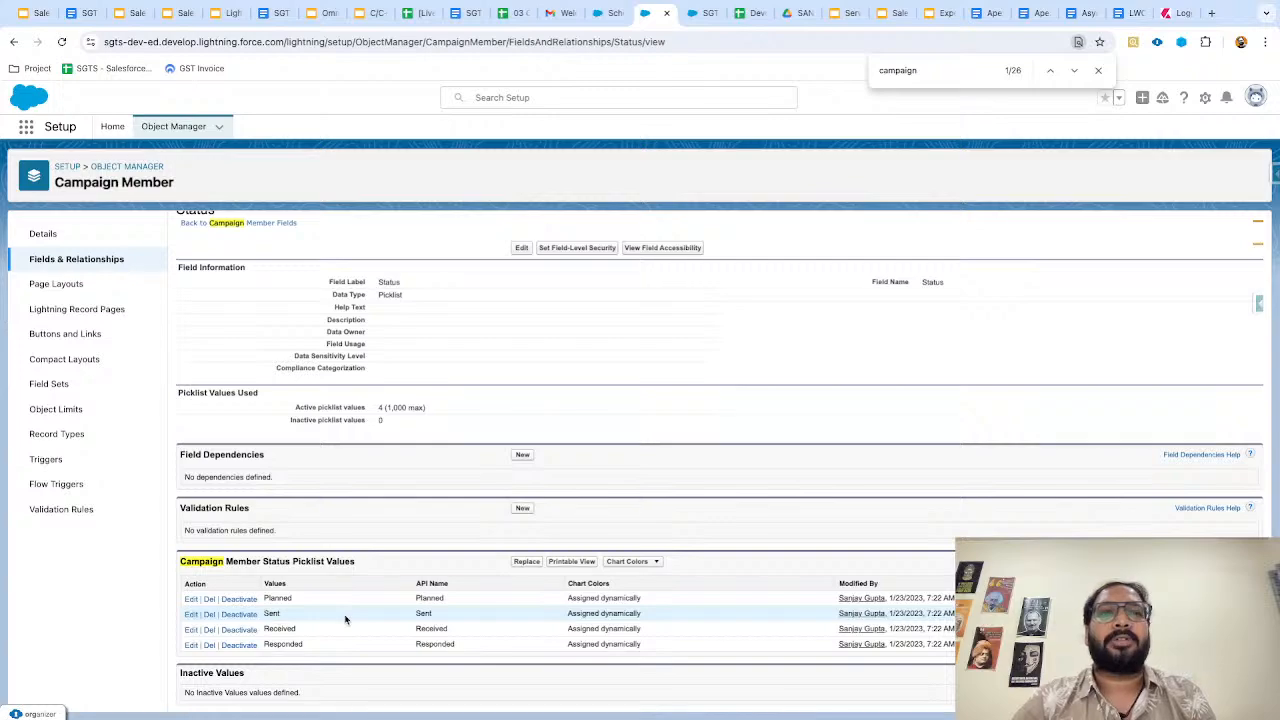
scroll(350, 558, left, 3)
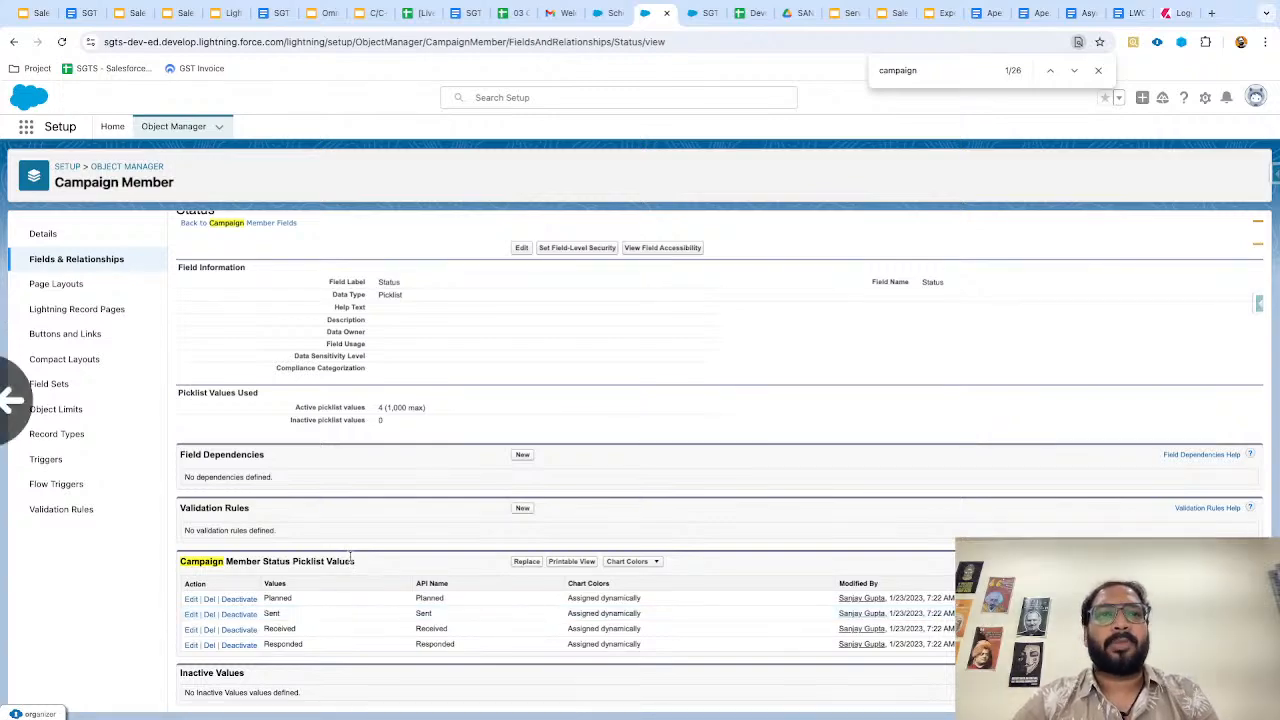
key(ctrl+Left)
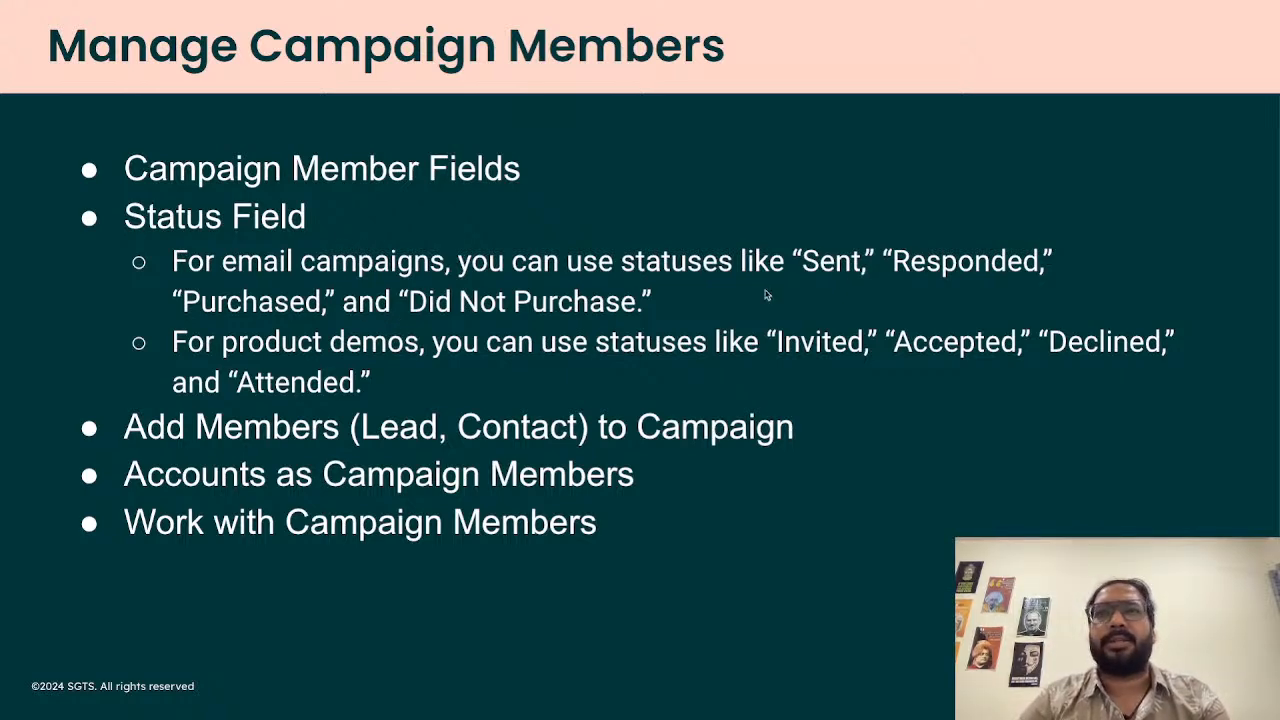
Compare the Manage Campaign Members slide with the Campaign Member Status page, ending on the Status page.
key(ctrl+Right)
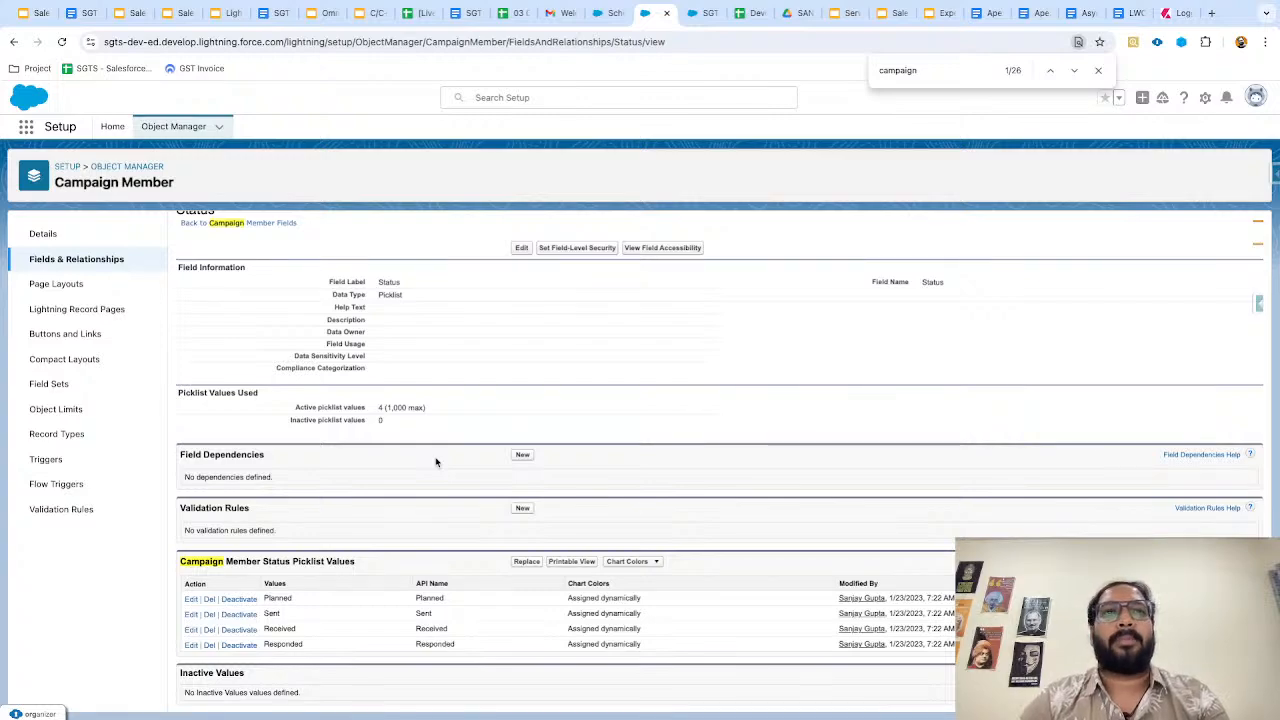
key(ctrl+Left)
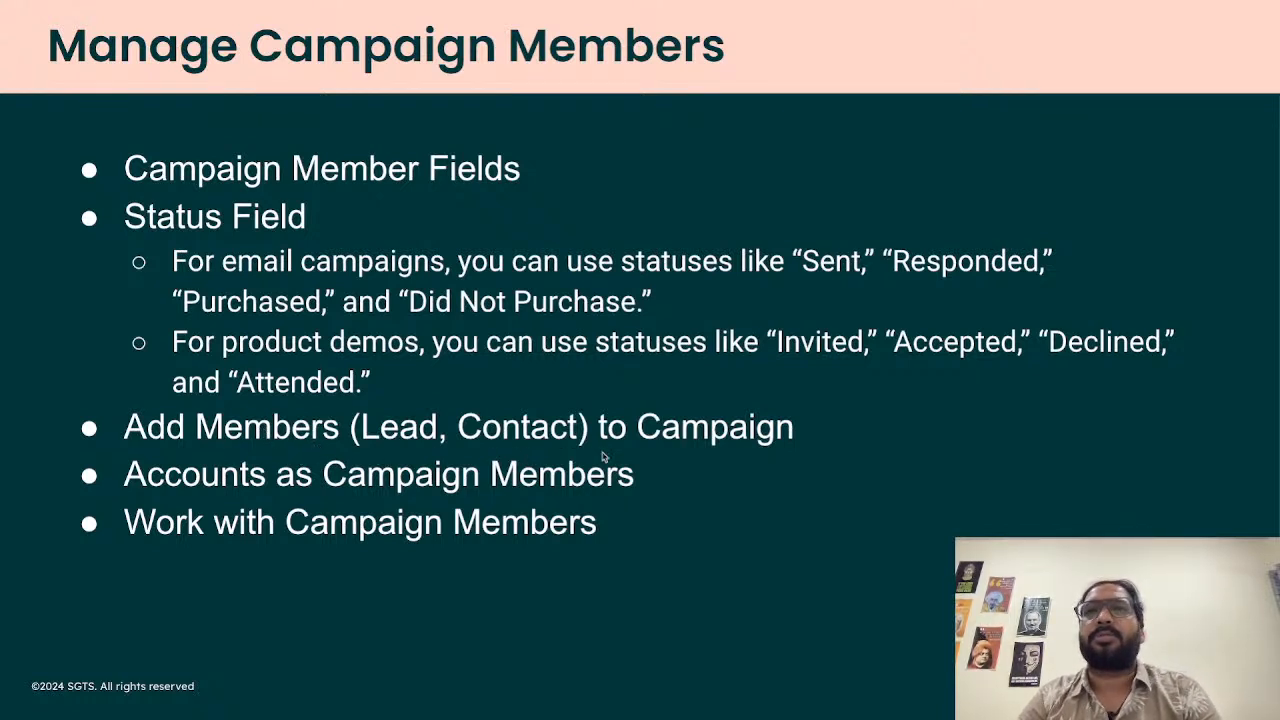
key(ctrl+Right)
key(ctrl+Left)
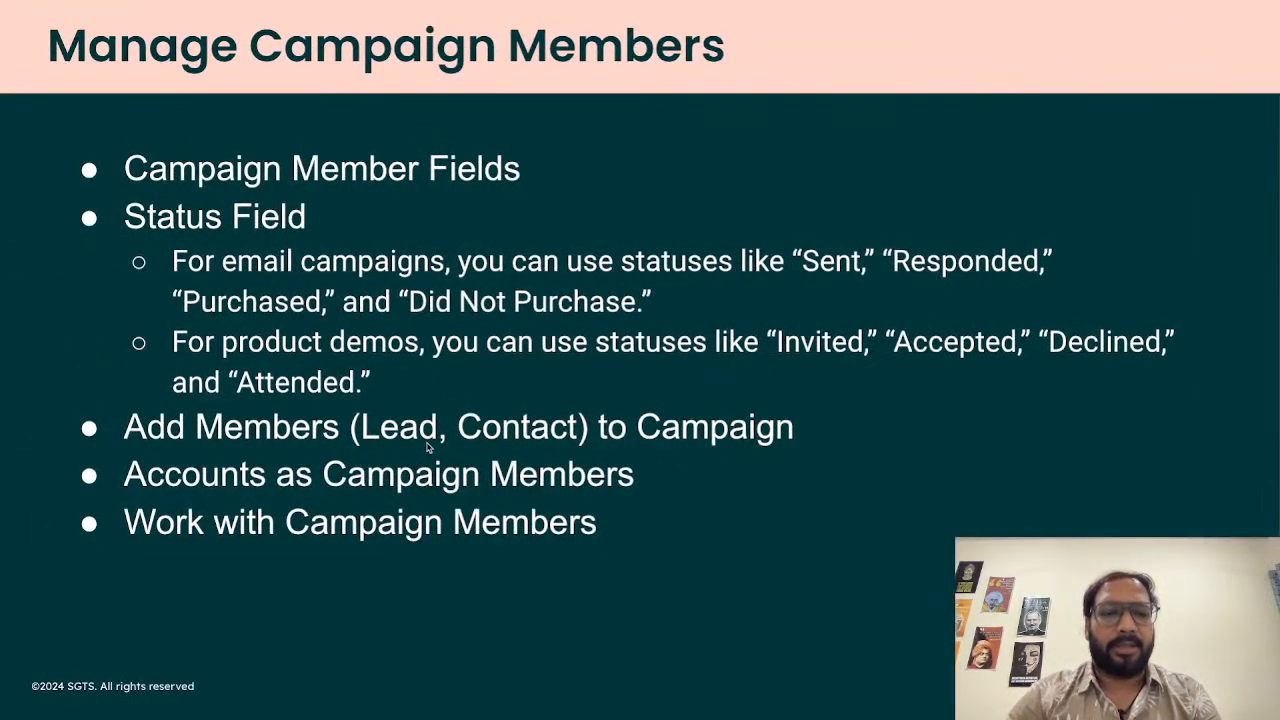
key(ctrl+Right)
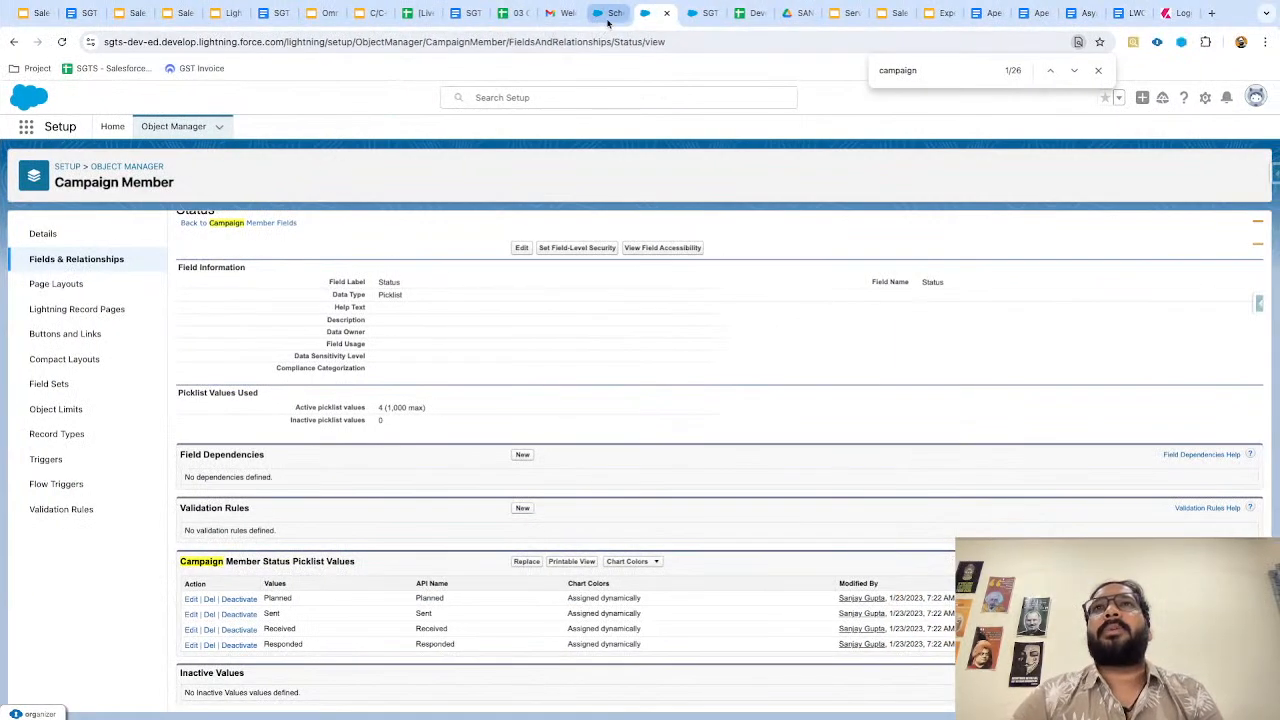
Look over the SGTS Email campaign record, then open the All Open Leads list.
click(681, 18)
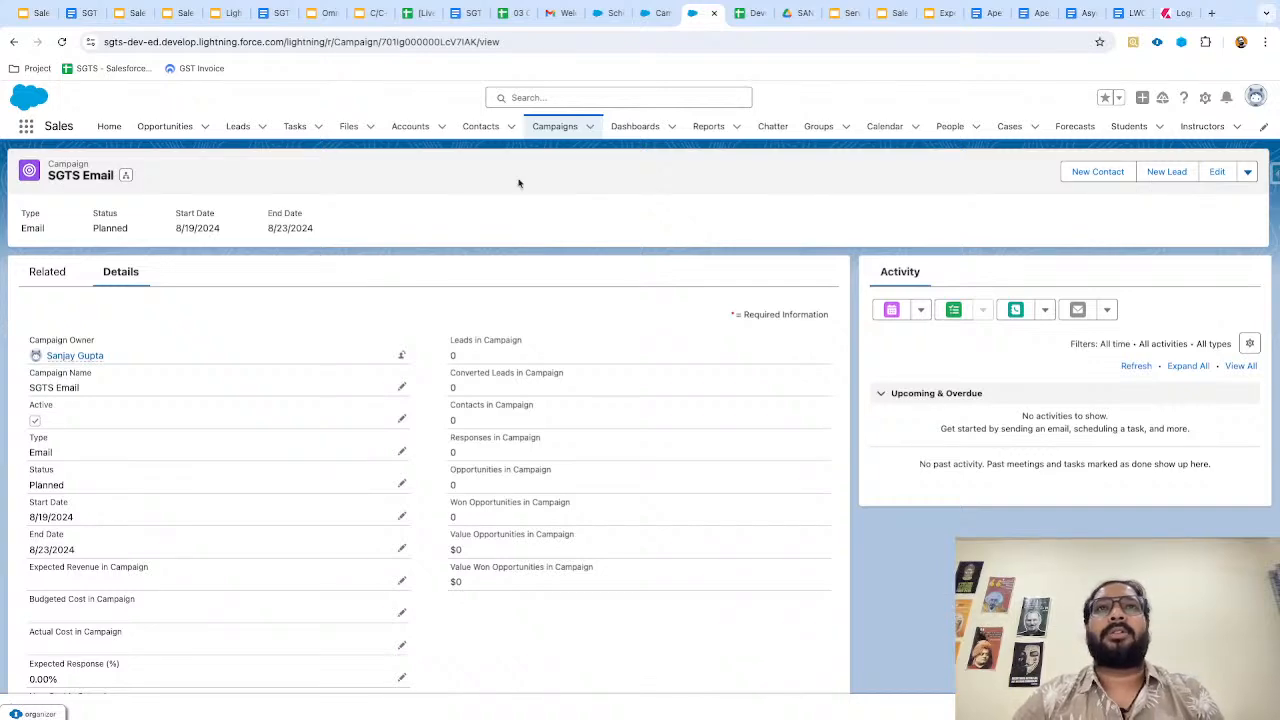
click(237, 127)
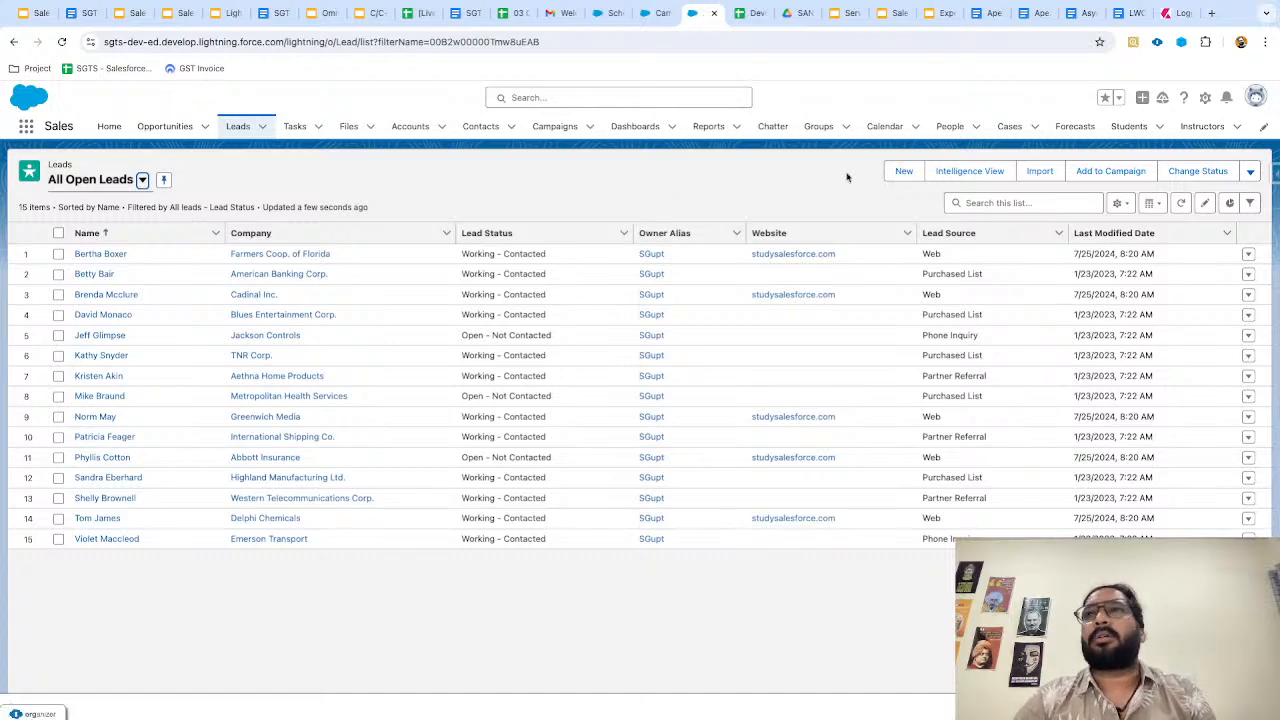
Open a blank New Lead form from the All Open Leads list view.
click(903, 171)
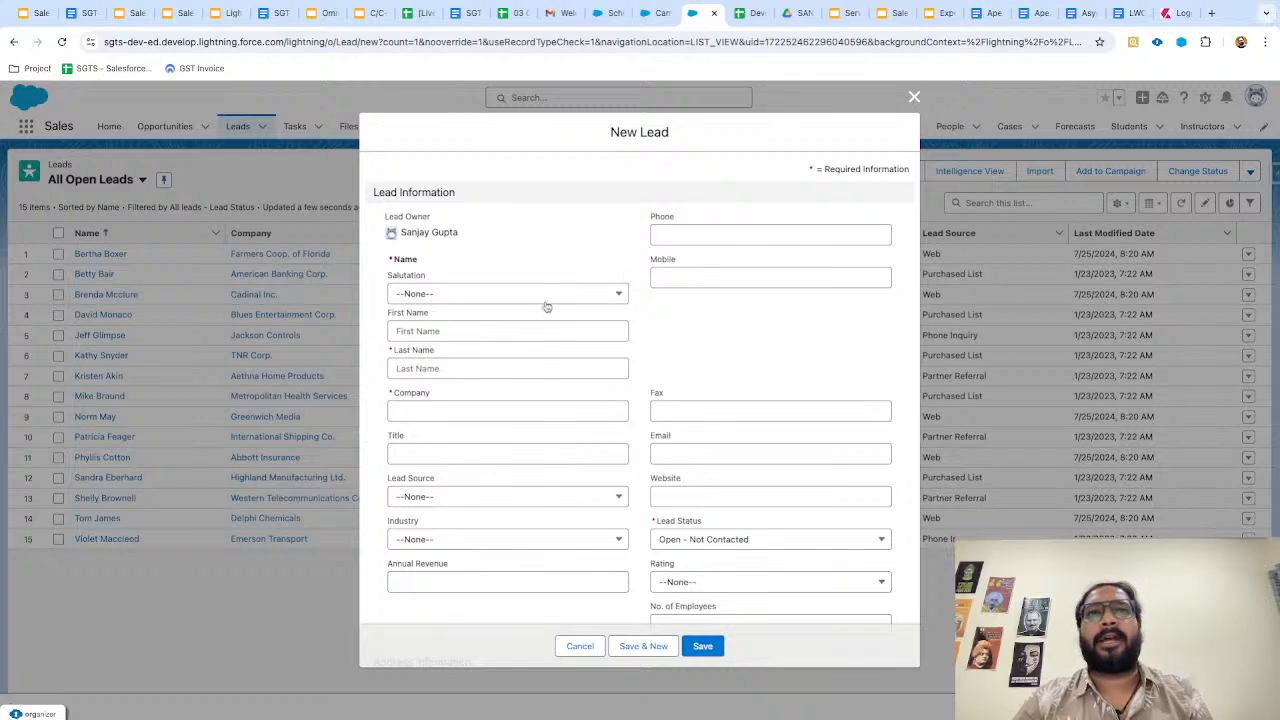
Enter the lead's first and last name and the company Test Company.
click(439, 333)
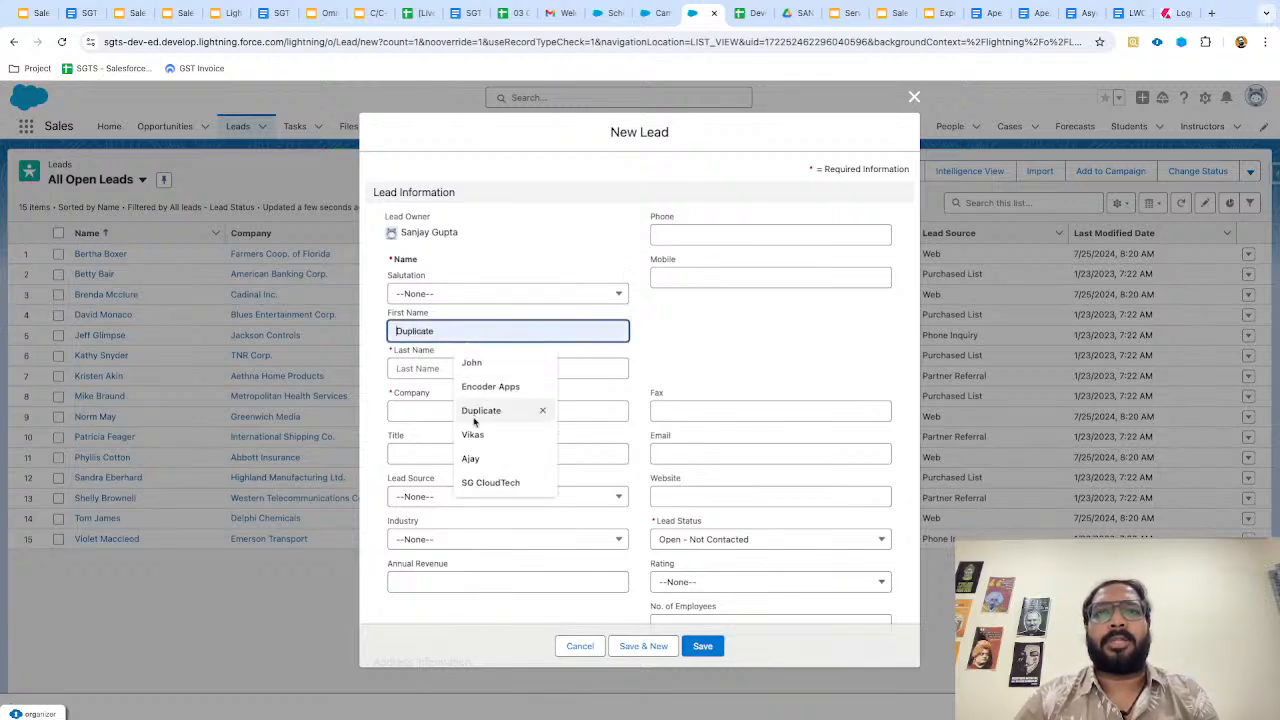
click(470, 458)
click(443, 369)
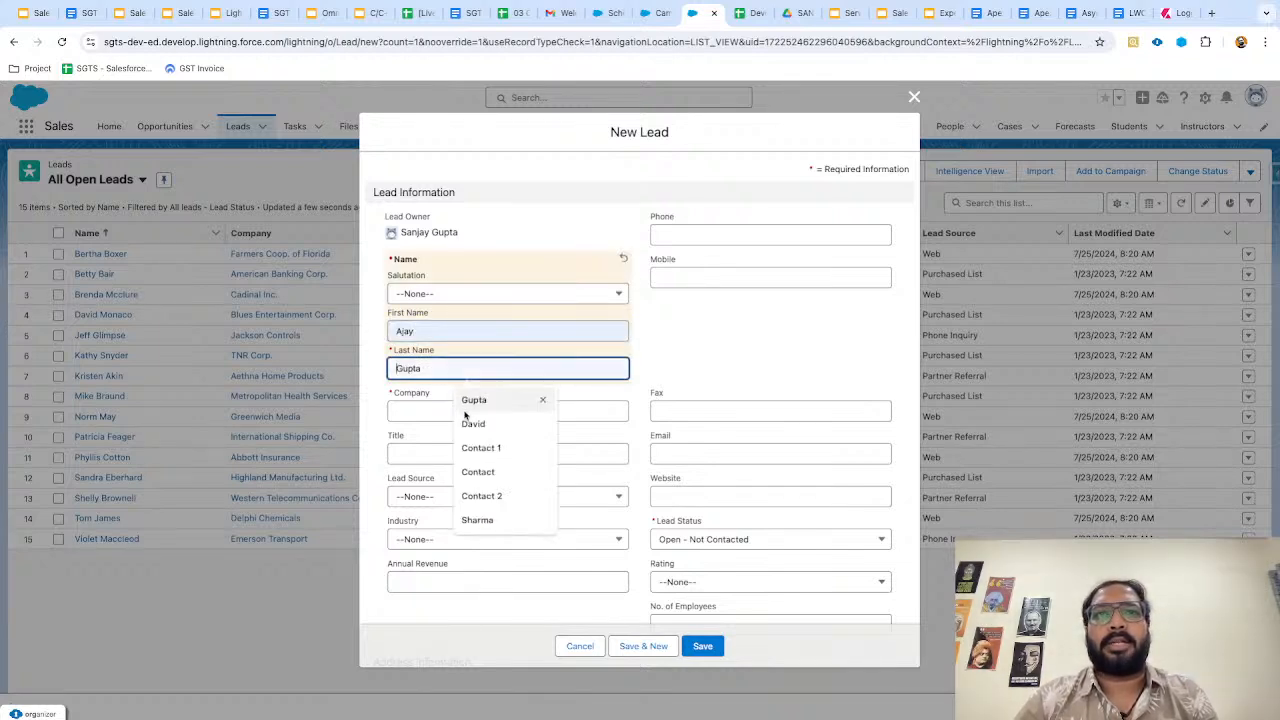
click(466, 402)
click(460, 414)
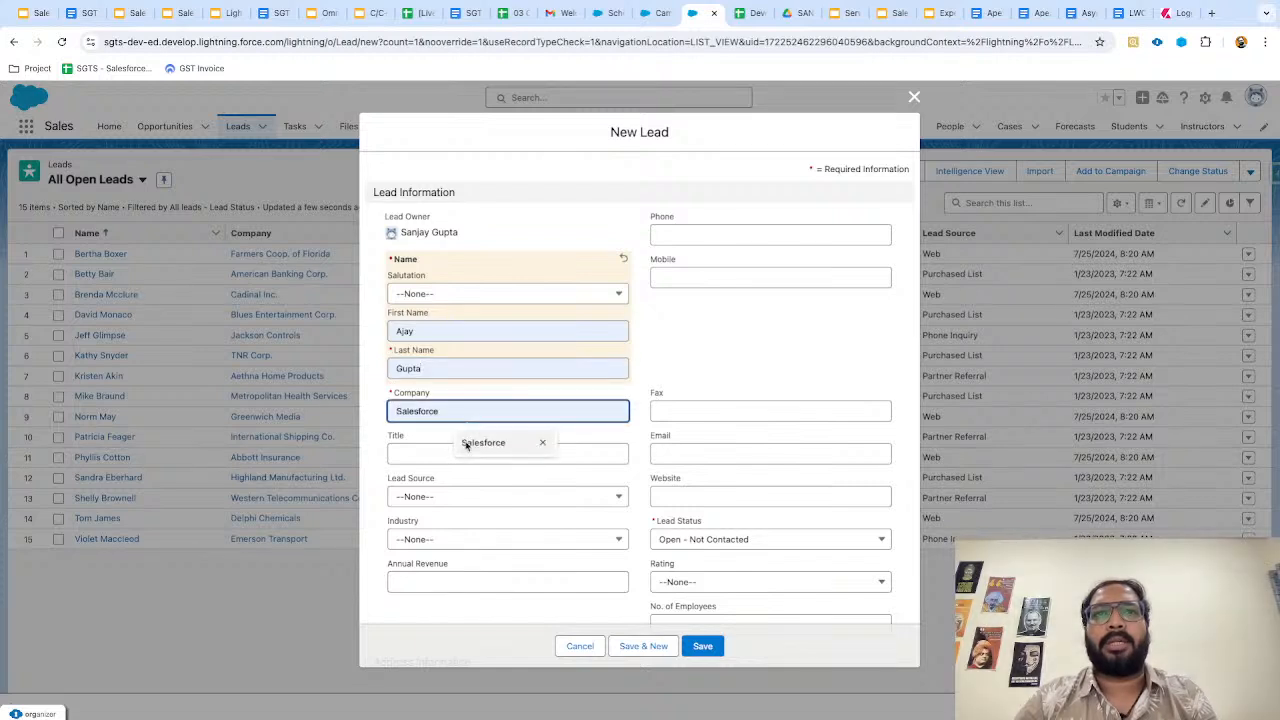
text(Test C)
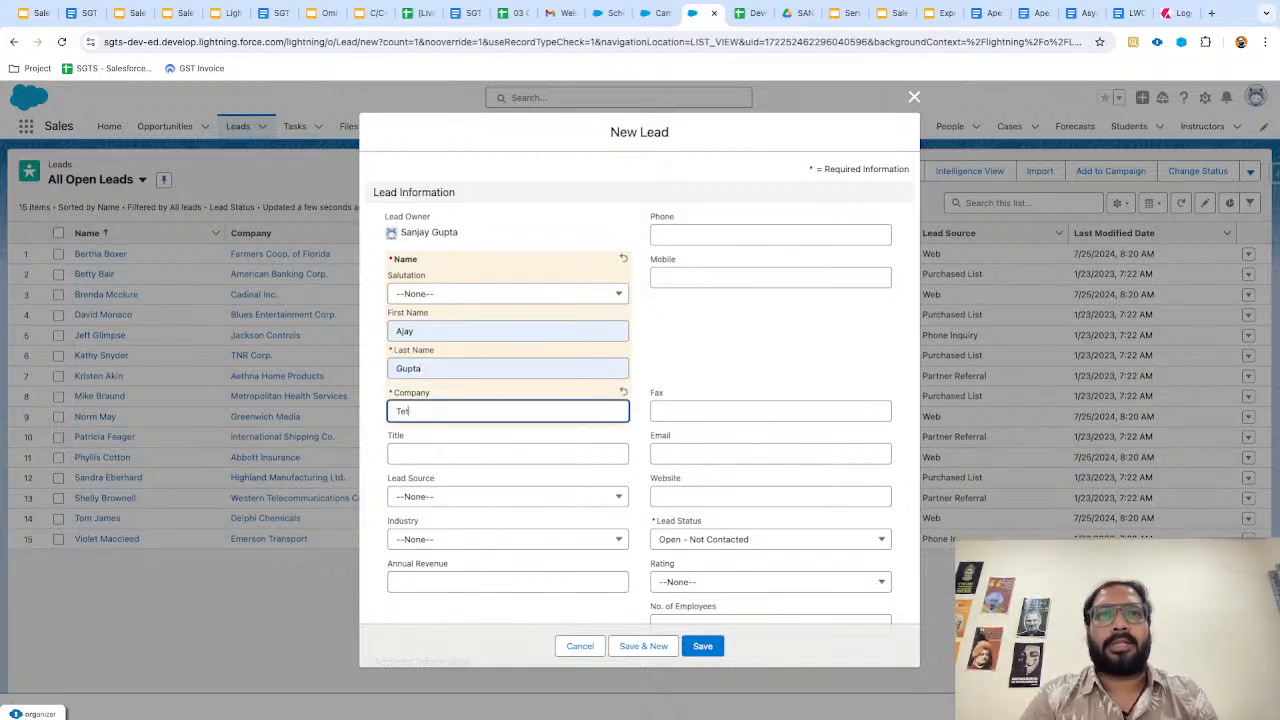
text(ompany)
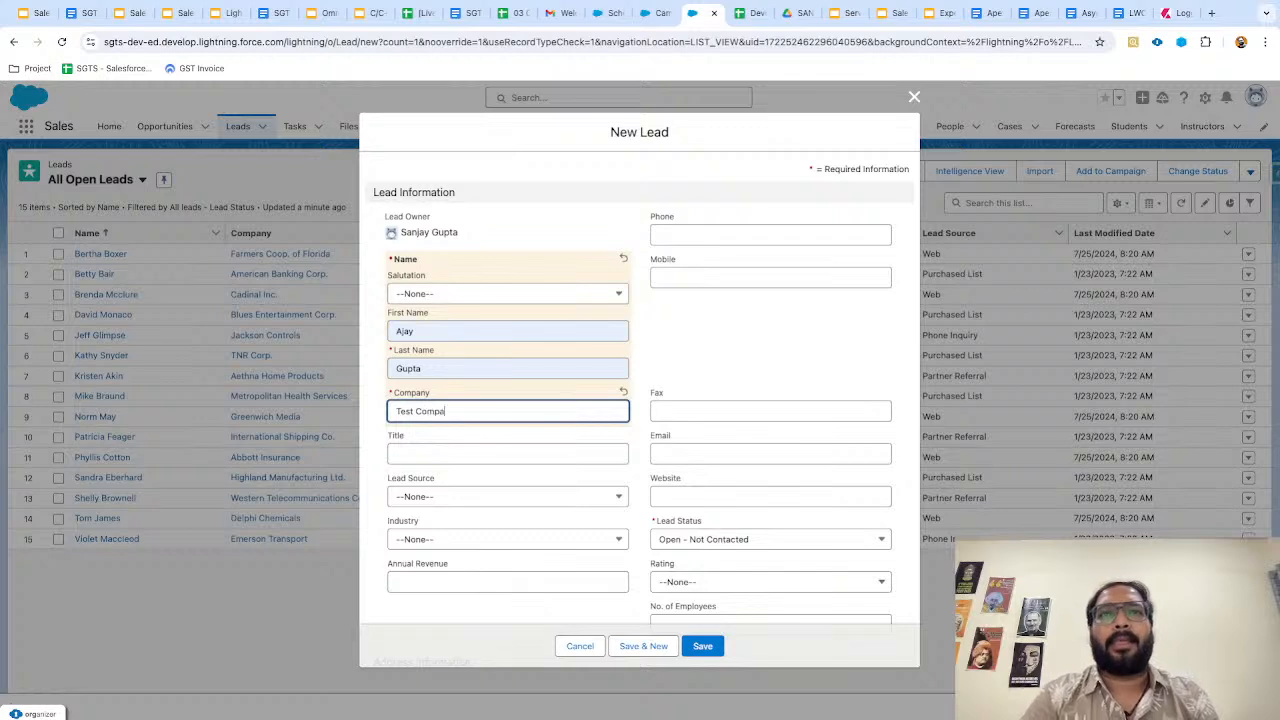
click(658, 375)
Fill in the lead's phone, mobile number, e-mail address and website sgts.org.in.
click(660, 234)
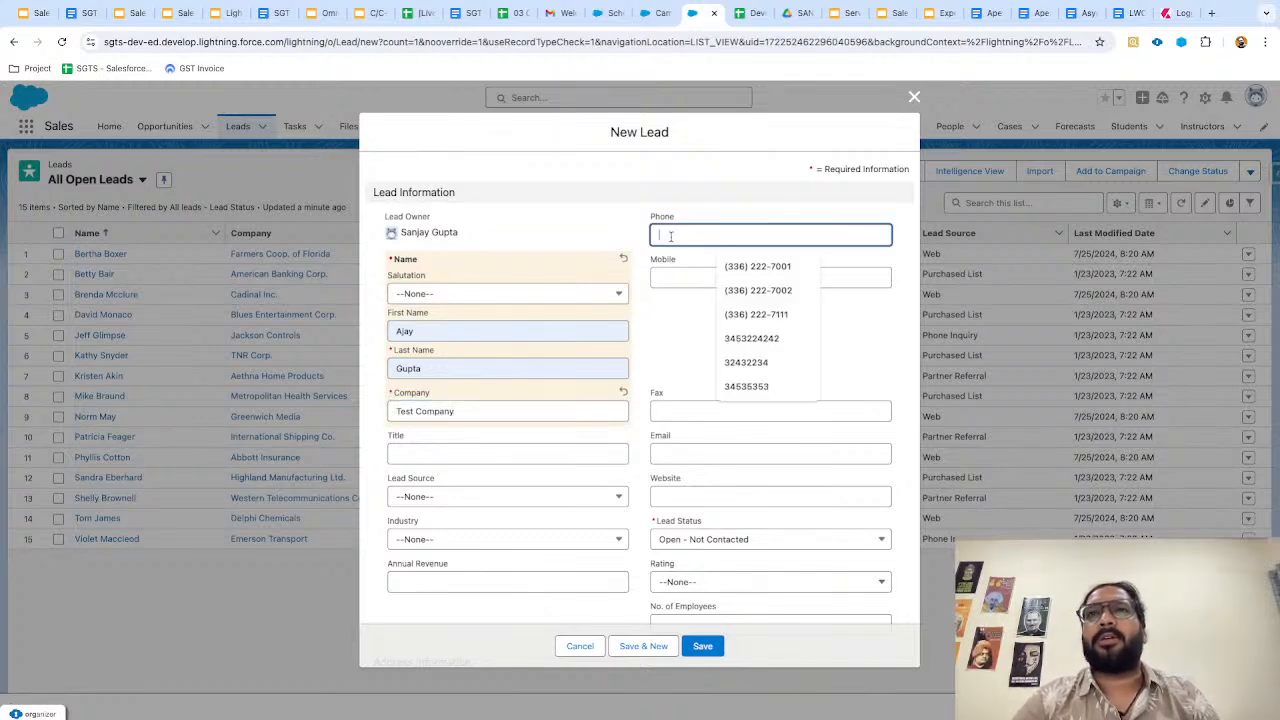
text(32432234)
click(674, 281)
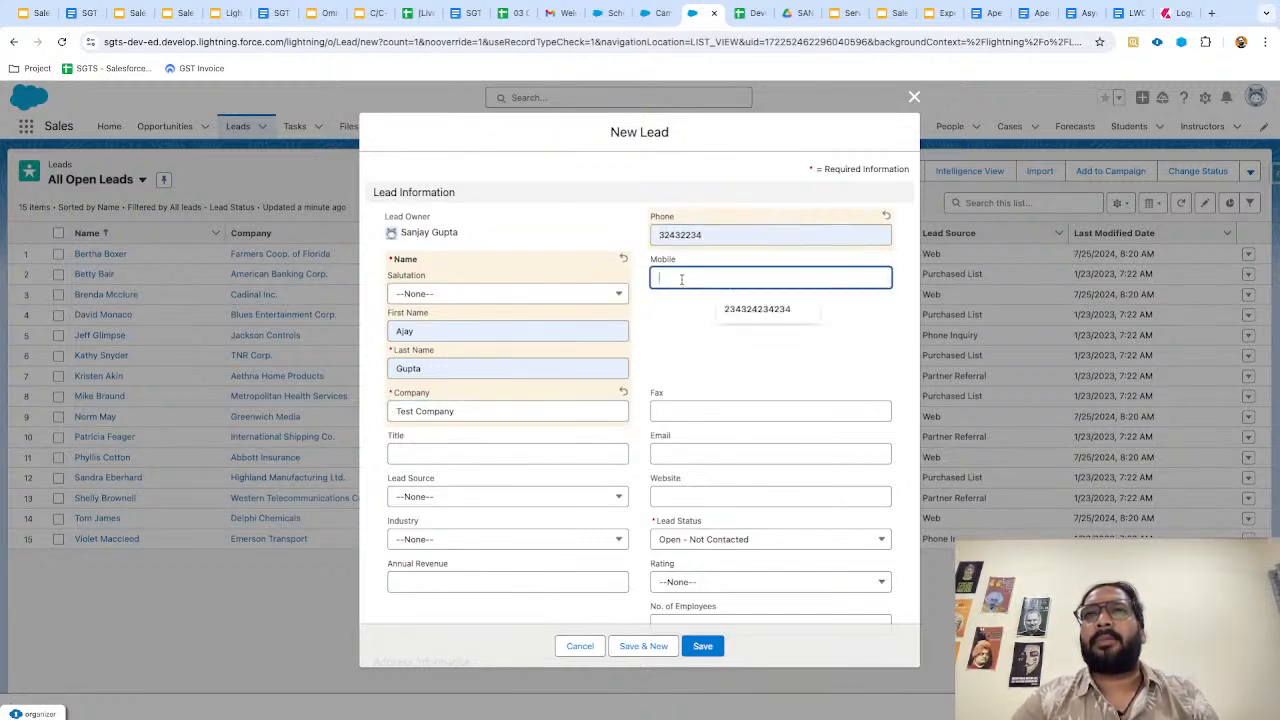
click(708, 356)
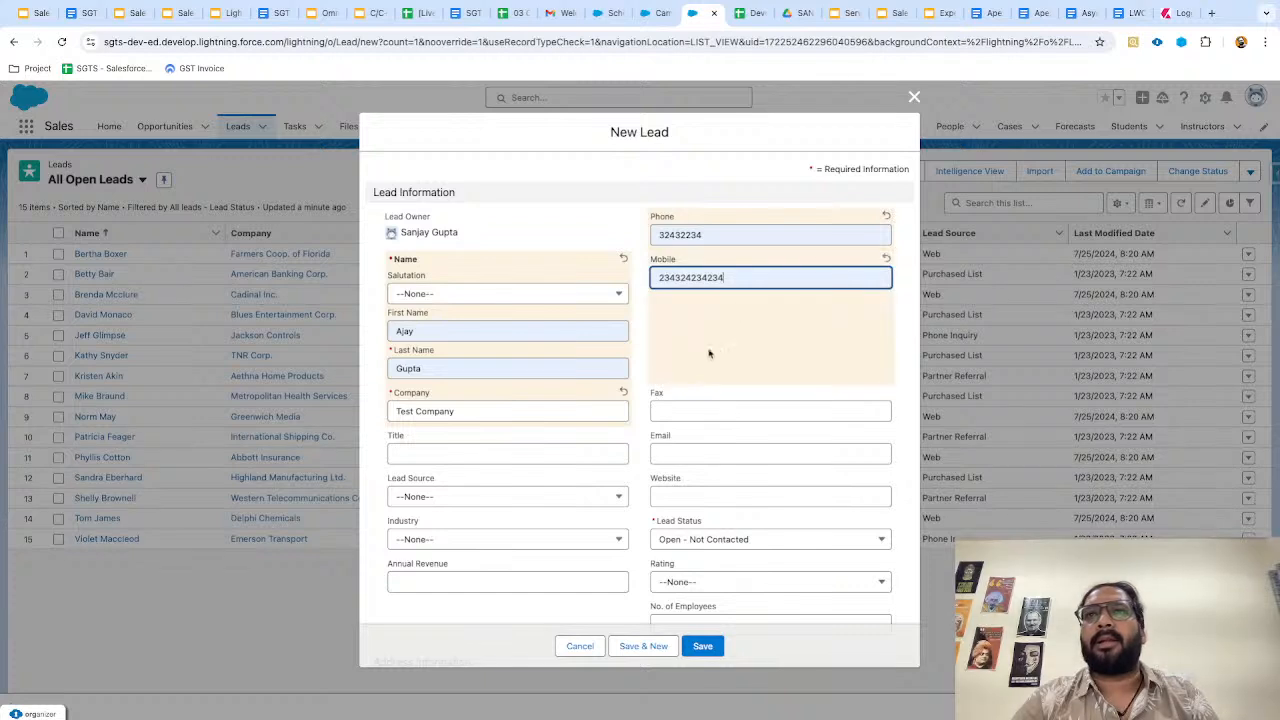
scroll(691, 426, down, 1)
click(690, 427)
click(740, 460)
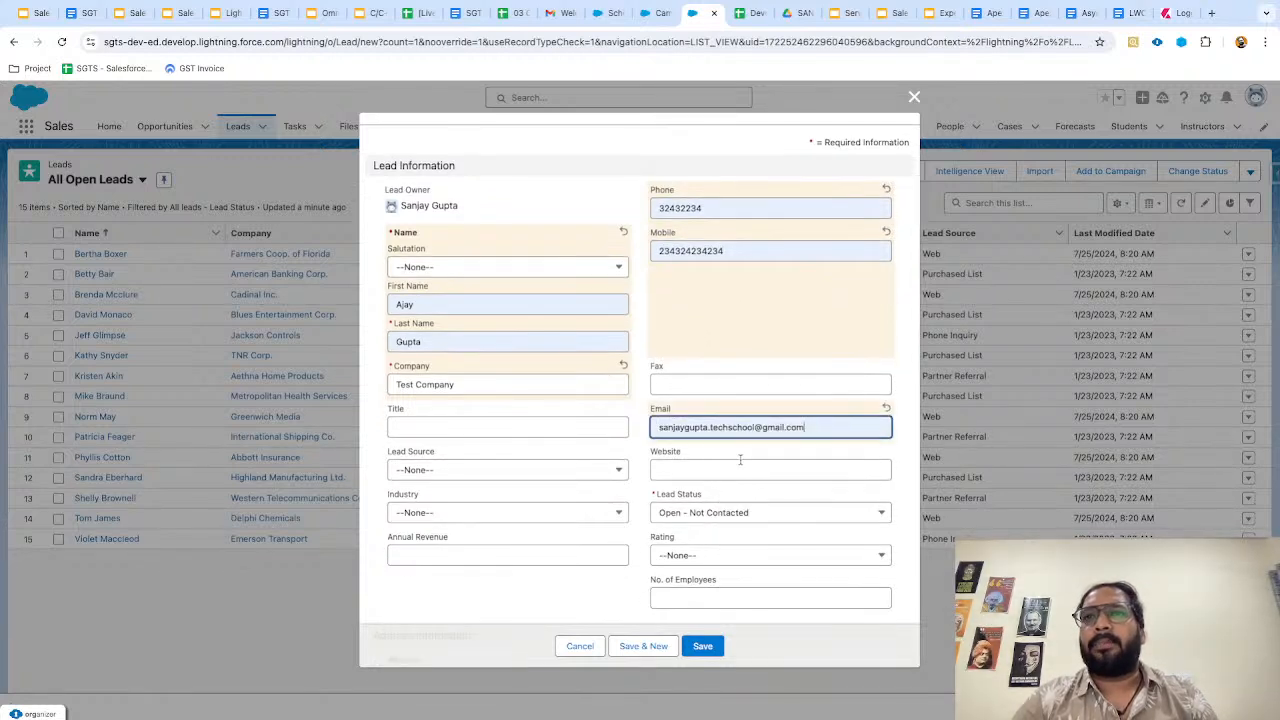
scroll(644, 500, down, 1)
click(670, 448)
click(746, 479)
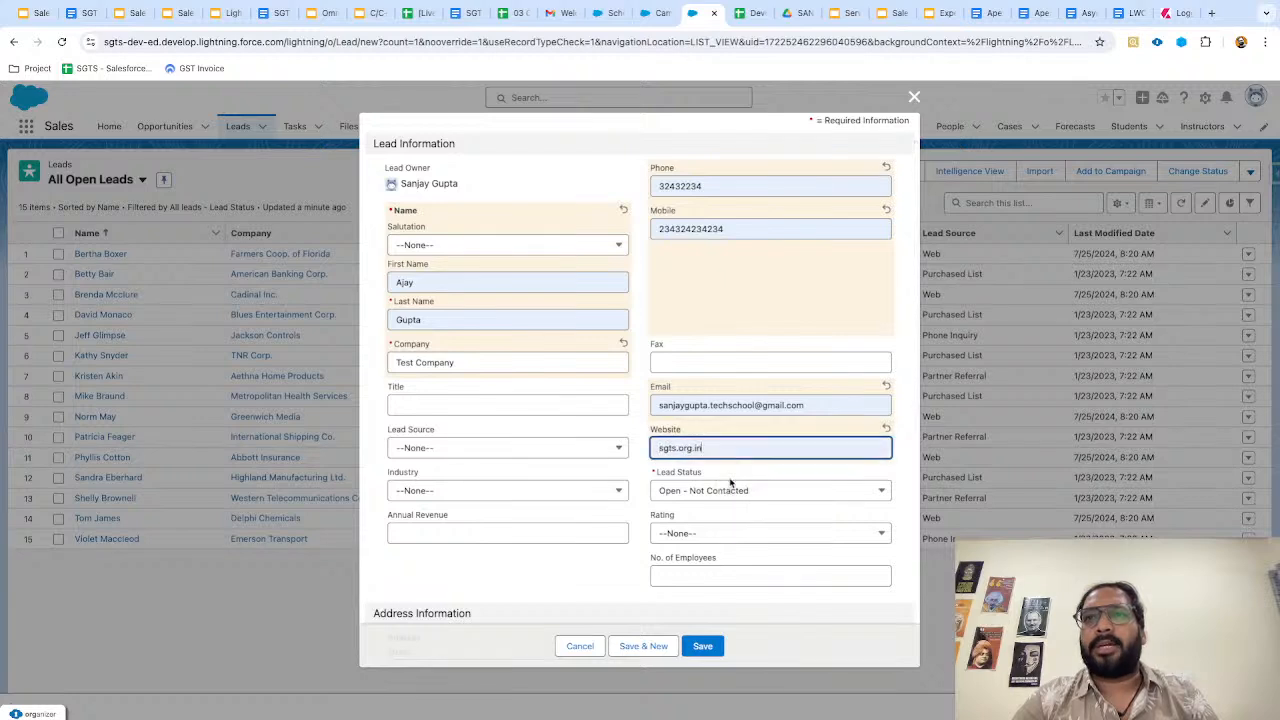
click(588, 561)
scroll(588, 561, down, 1)
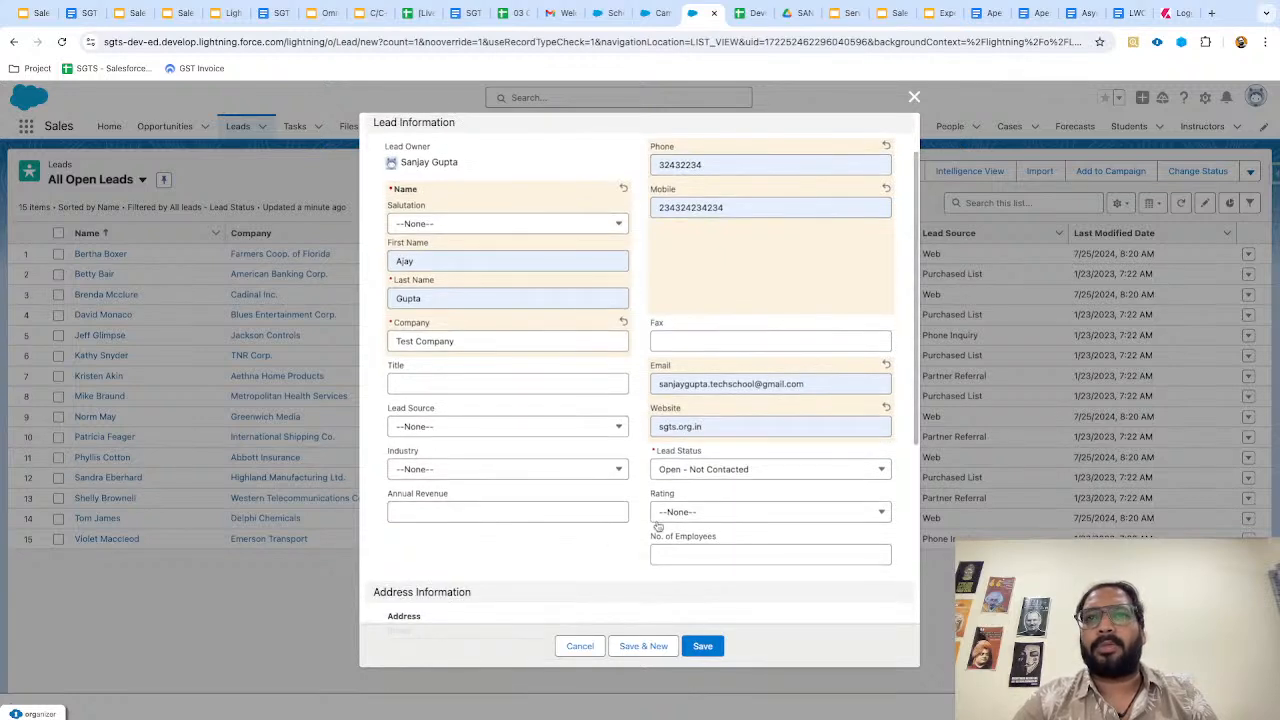
Set Lead Source to Partner Referral, Industry to Education and Rating to Hot, then save the lead.
click(451, 428)
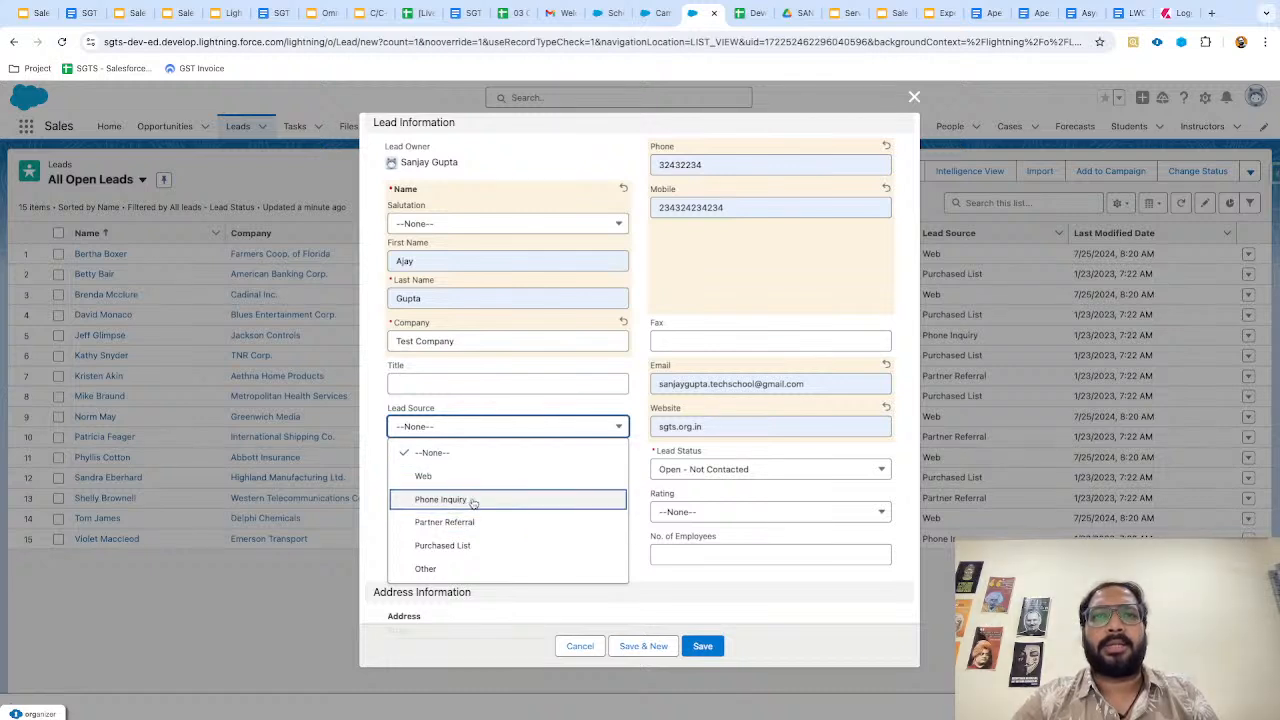
click(447, 522)
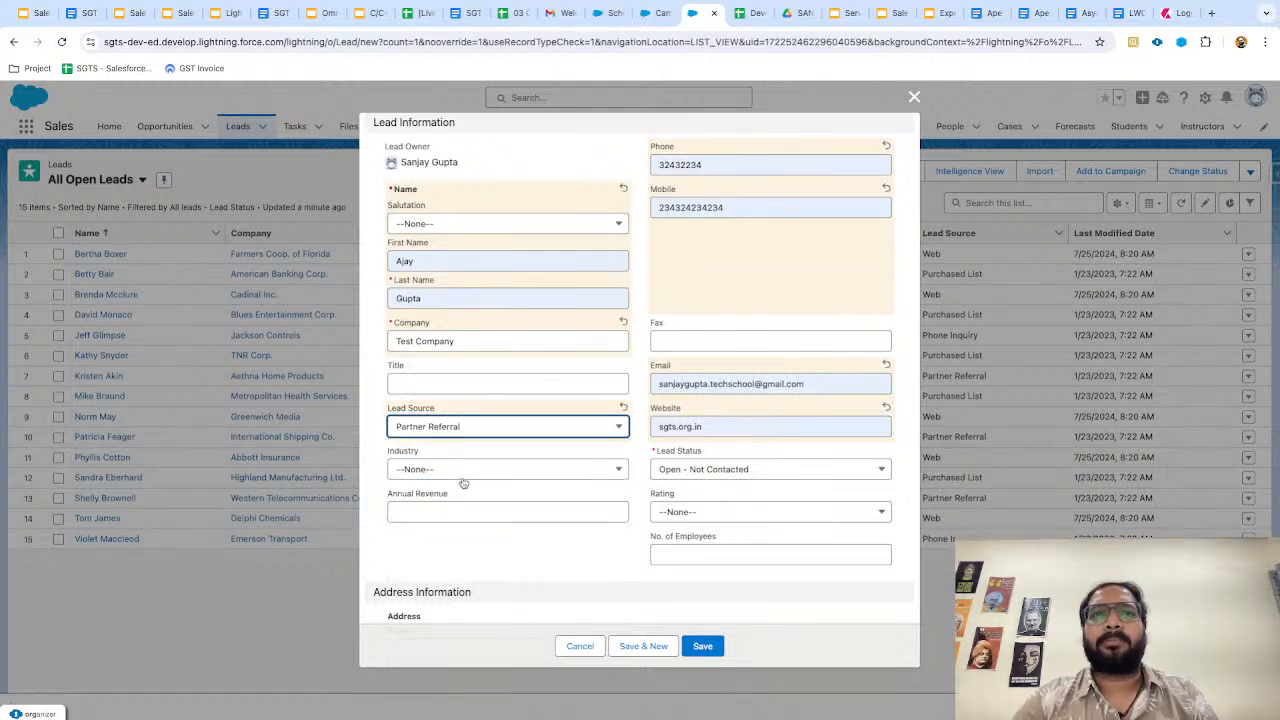
click(464, 474)
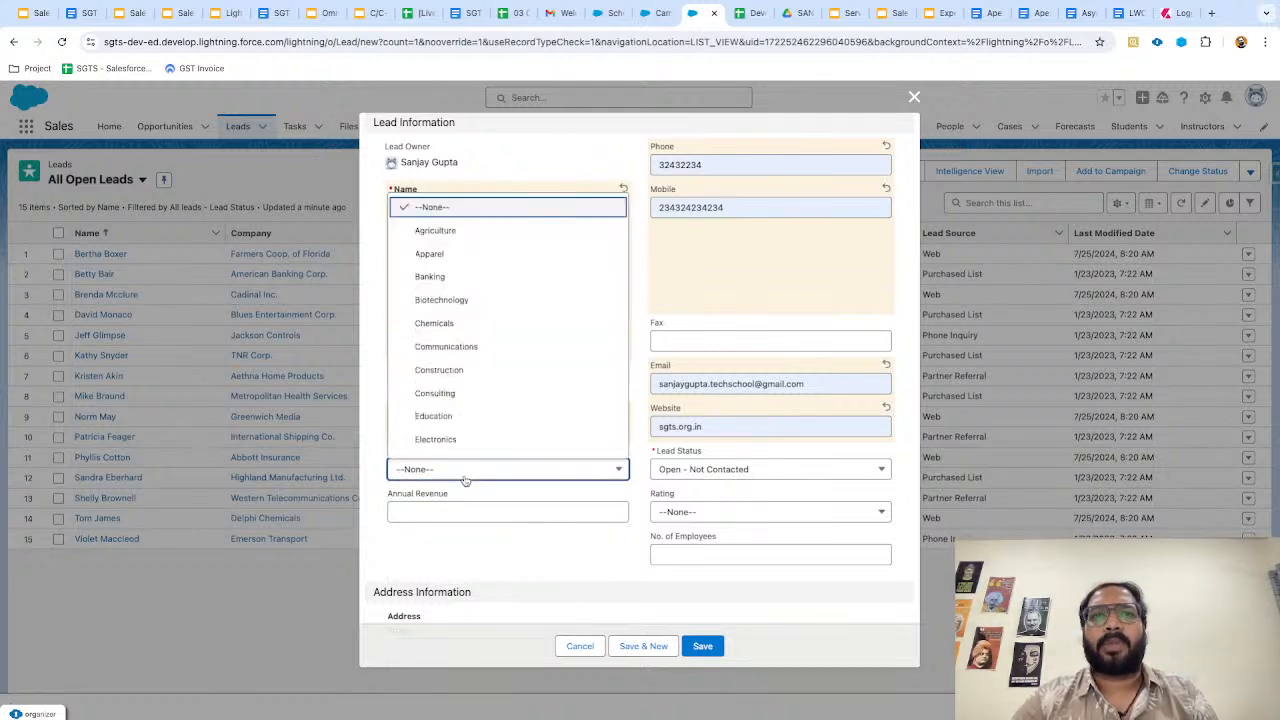
click(468, 416)
scroll(594, 549, down, 1)
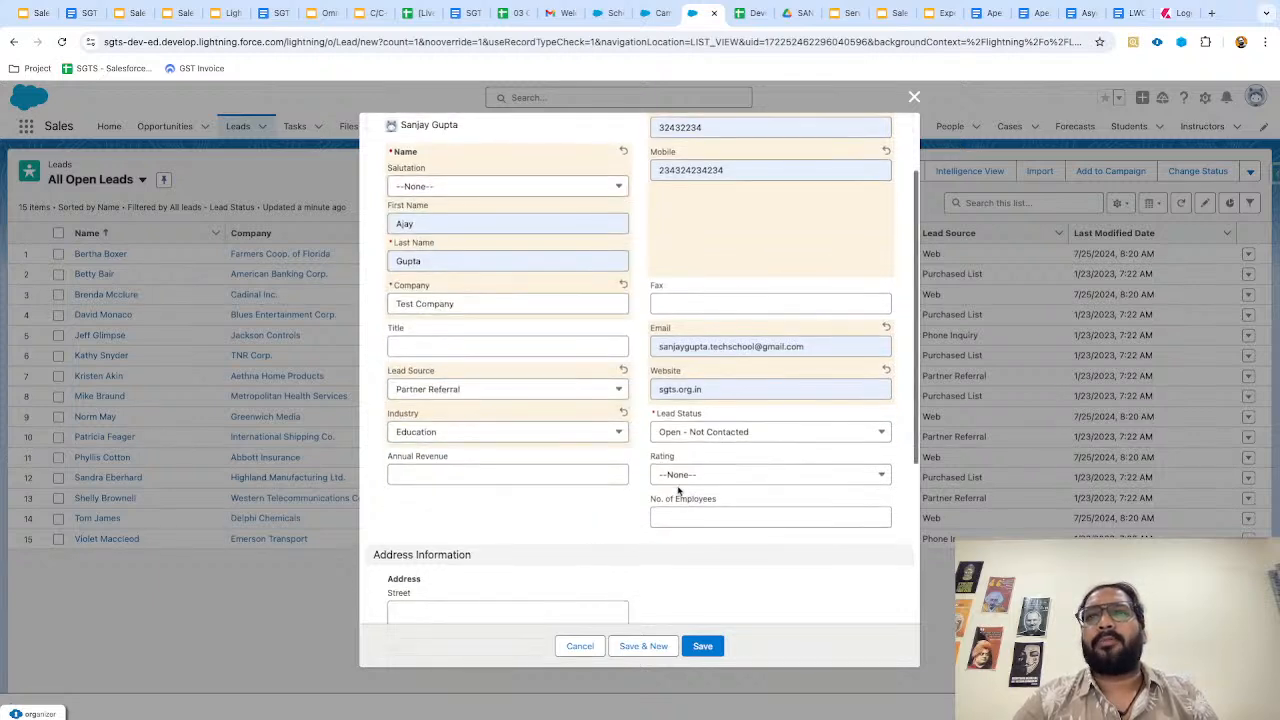
click(686, 476)
click(684, 524)
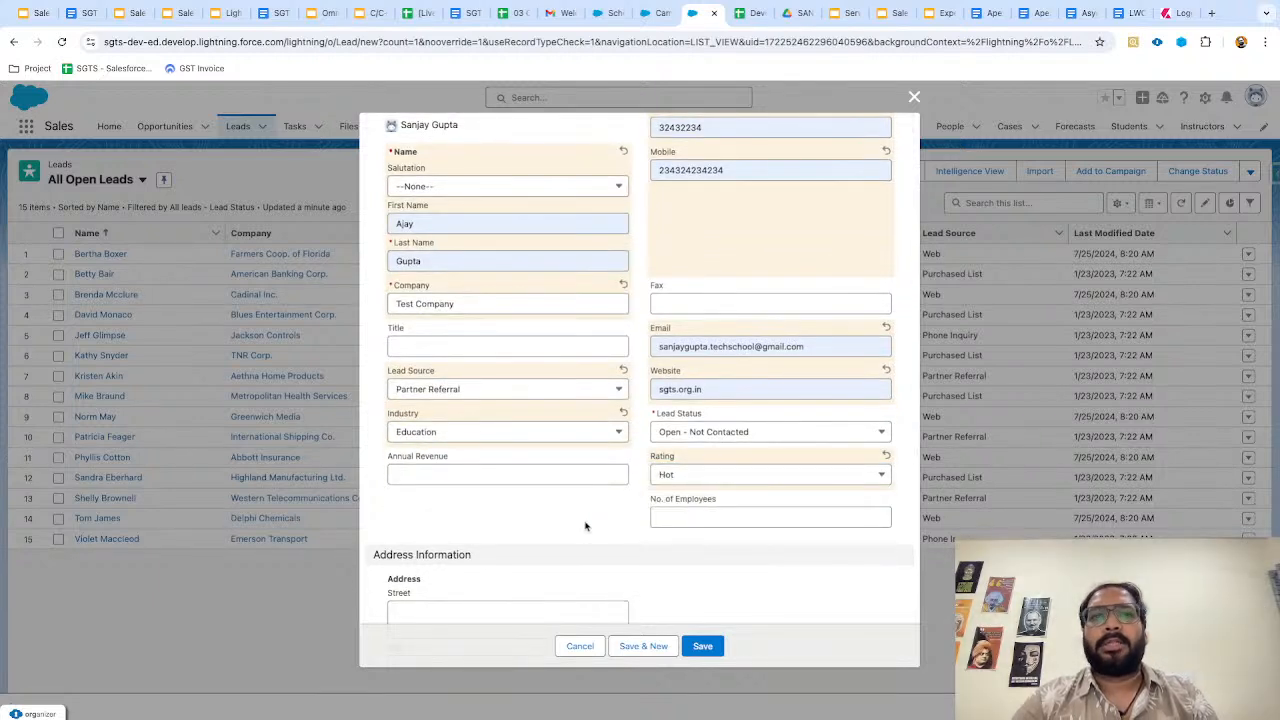
scroll(586, 524, up, 3)
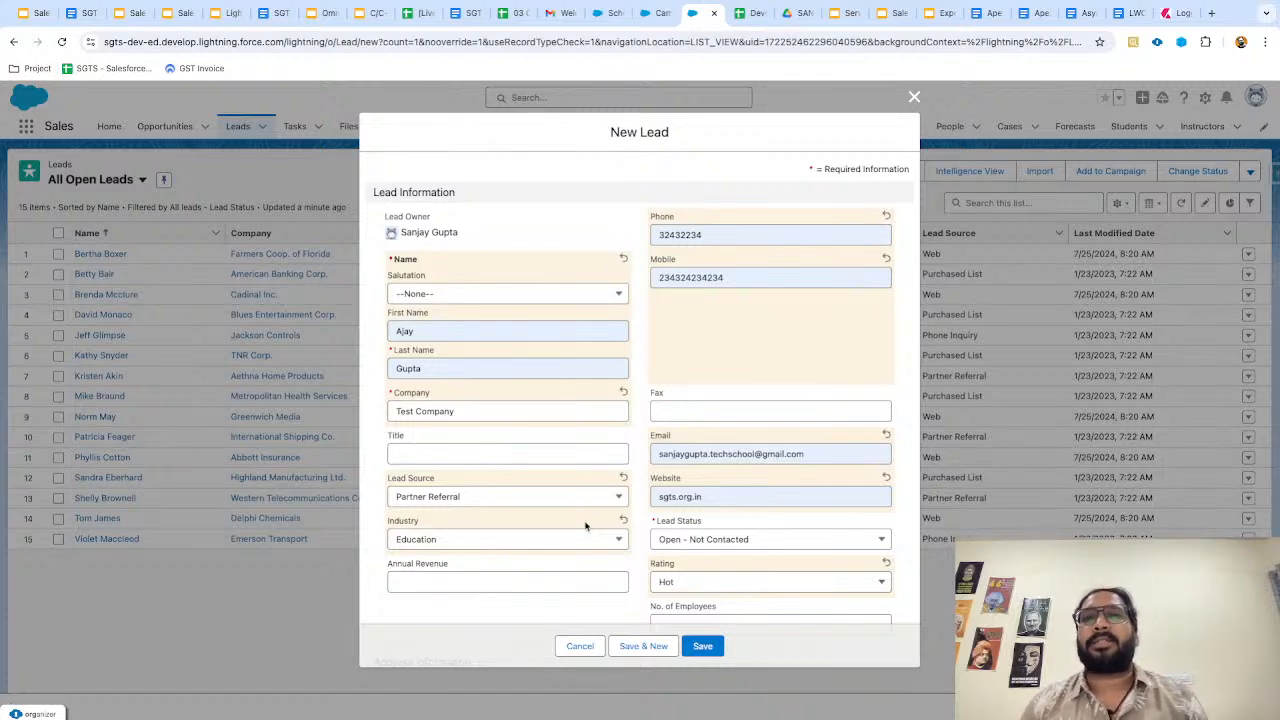
click(704, 647)
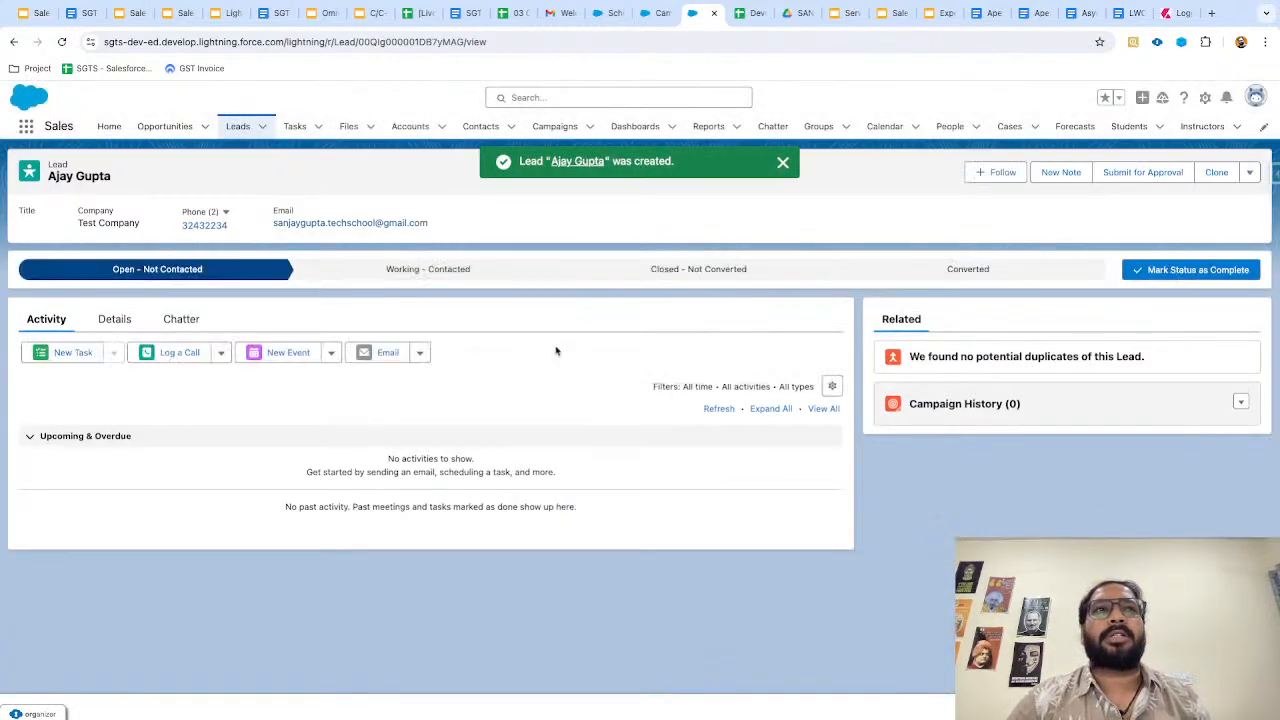
click(783, 162)
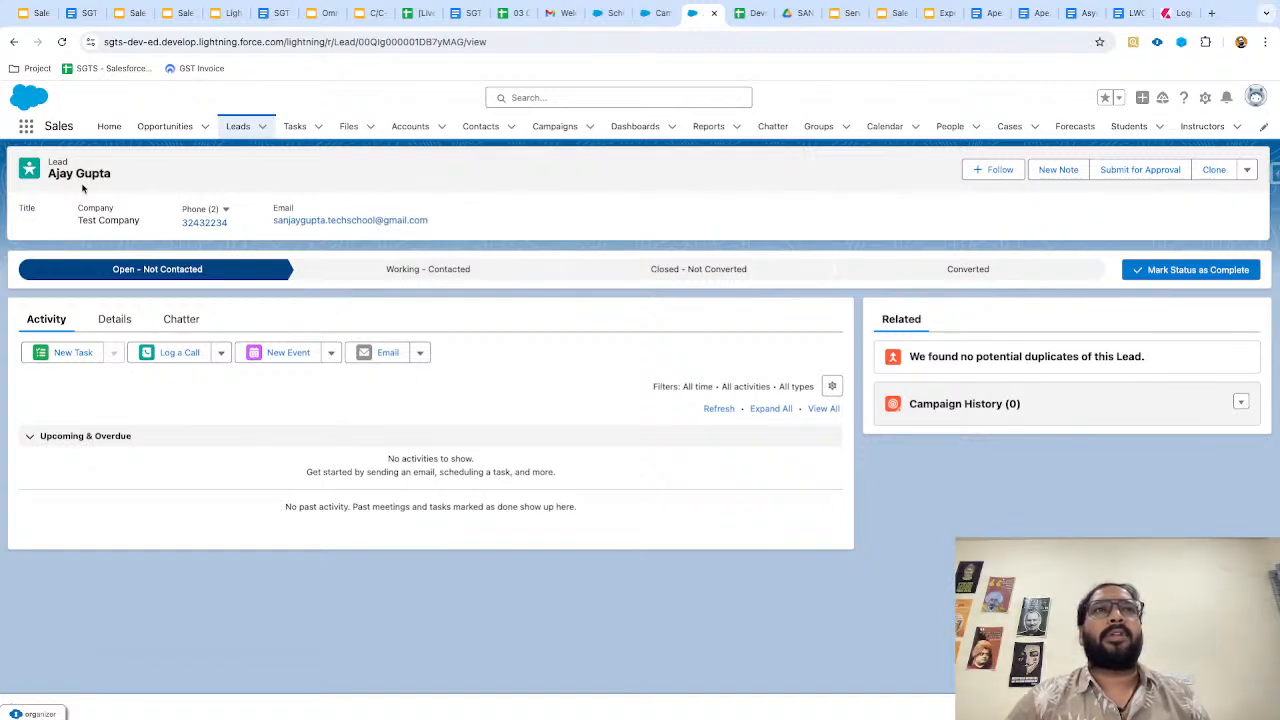
Start a new contact and enter its first and last name.
click(478, 126)
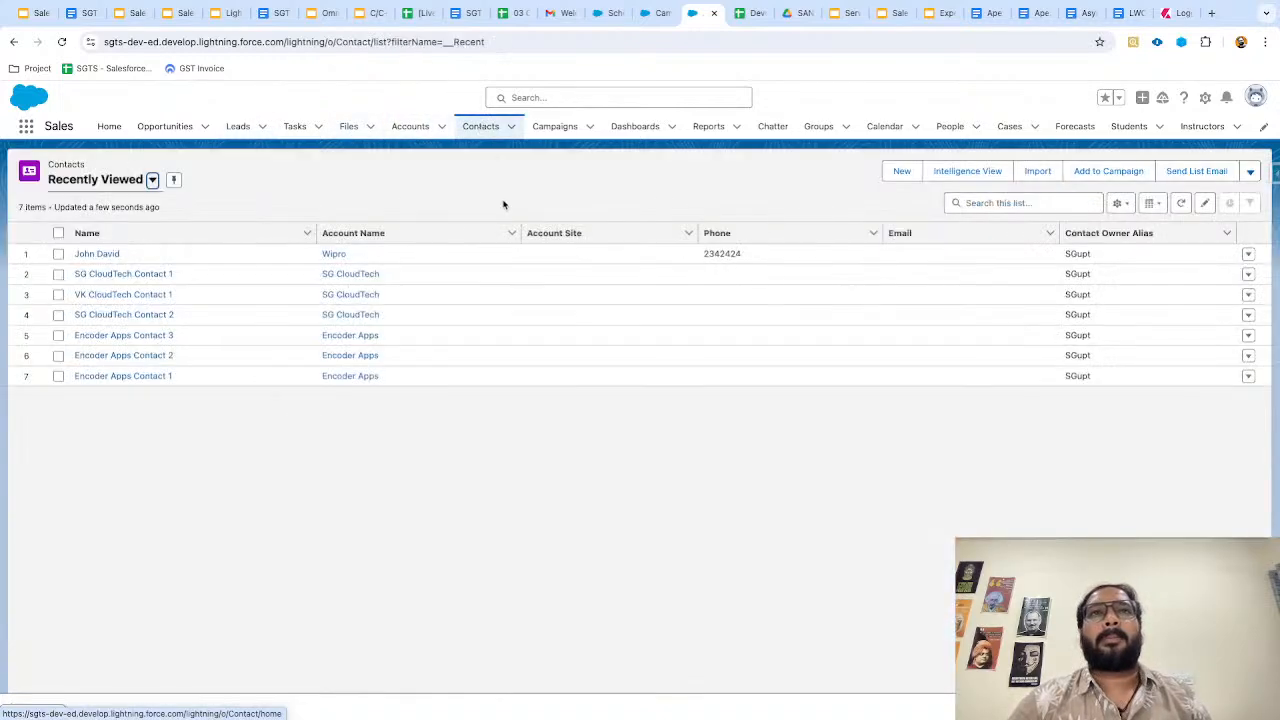
click(902, 171)
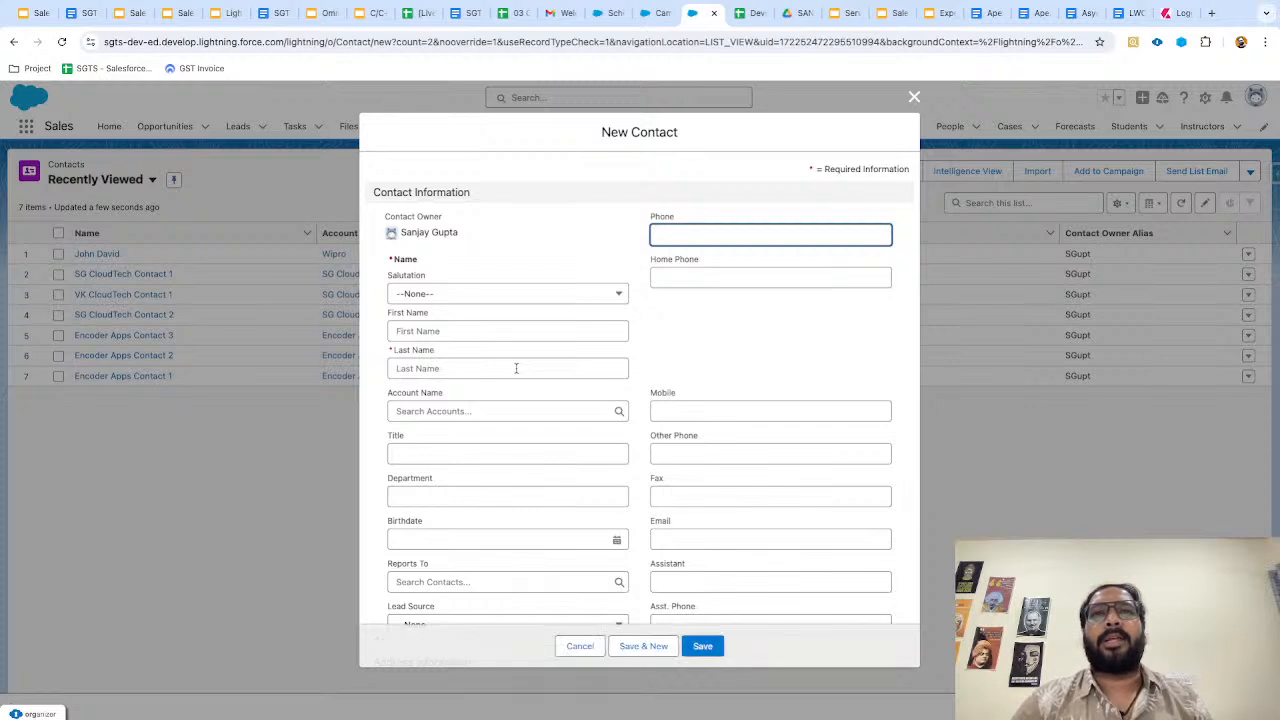
scroll(516, 368, down, 1)
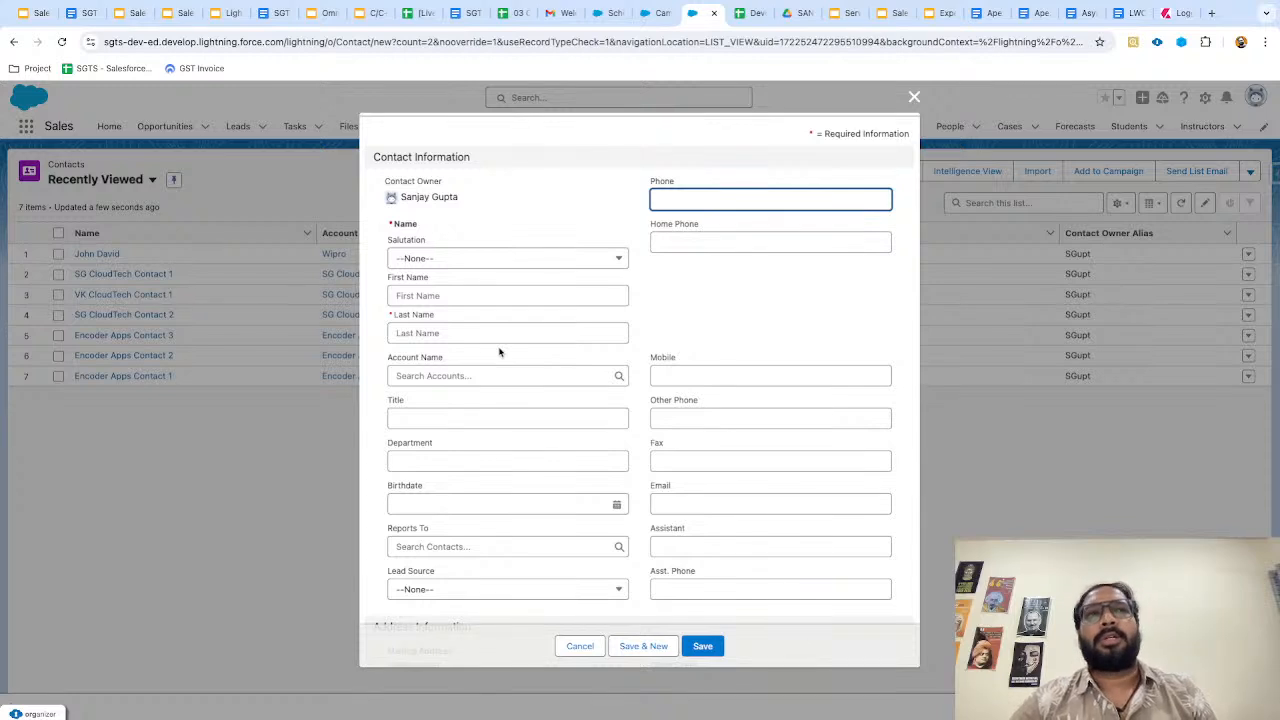
click(448, 296)
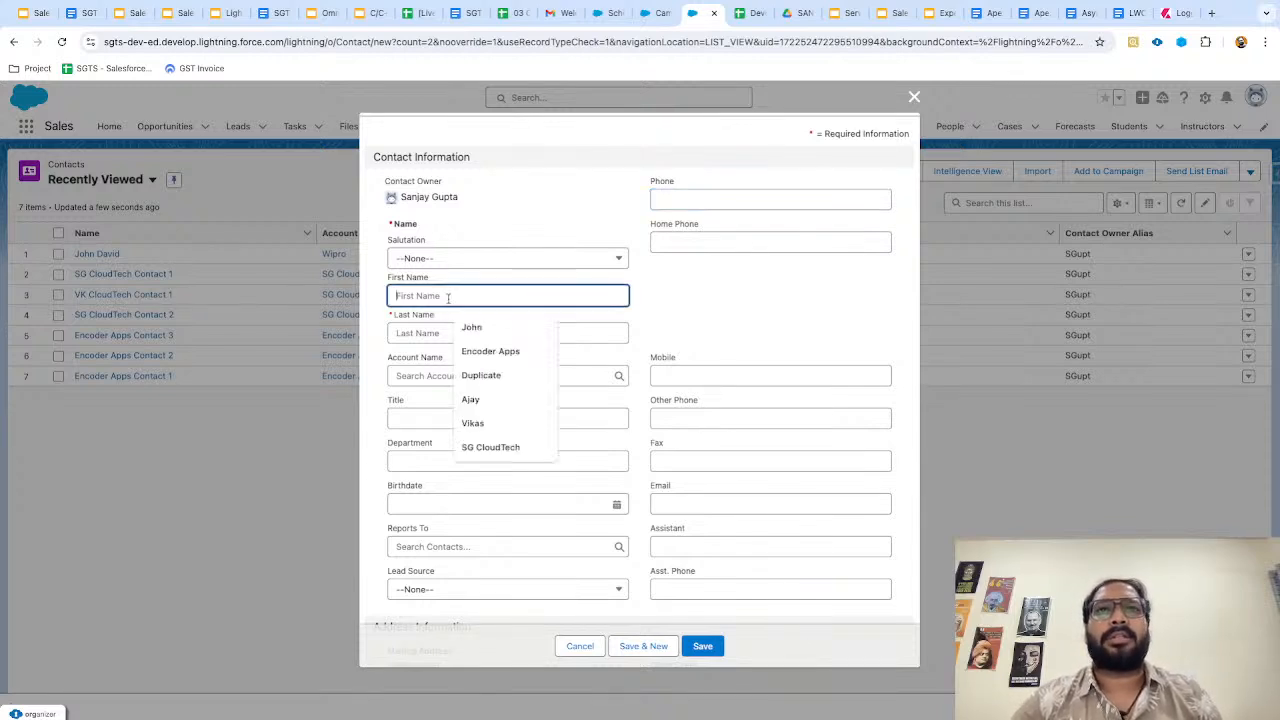
text(Vikas)
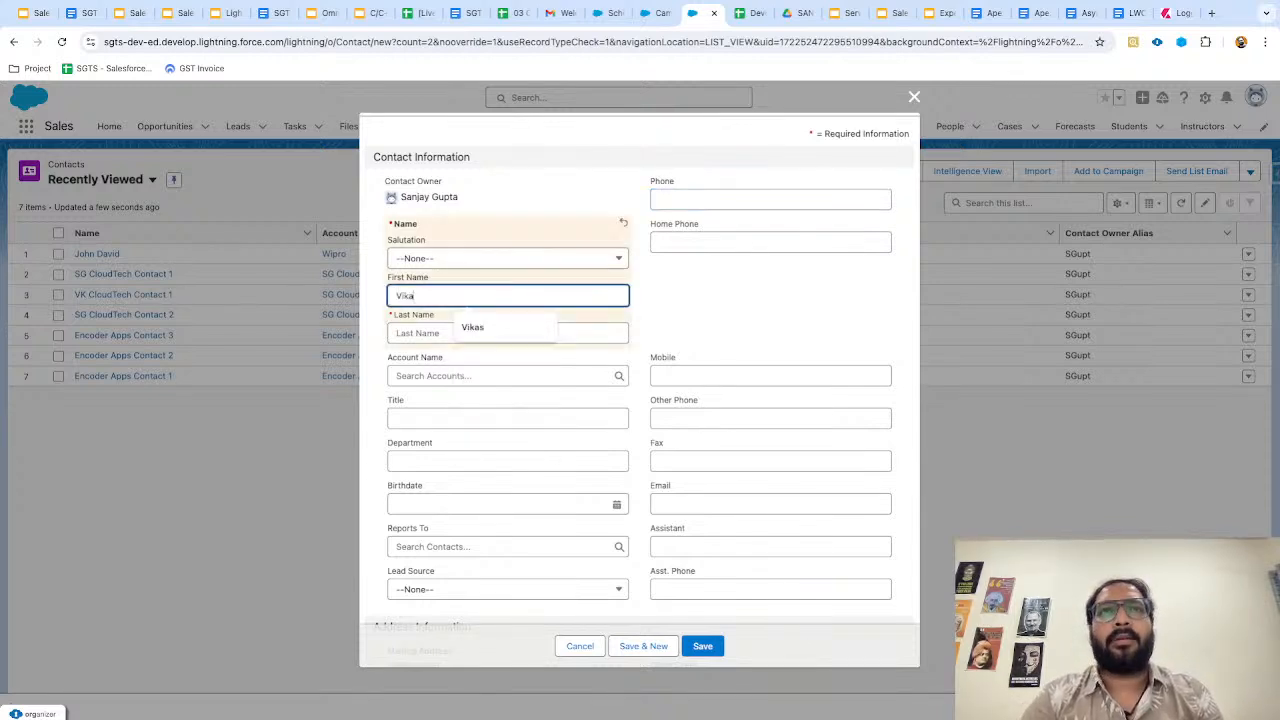
key(BackSpace)
key(BackSpace)
key(BackSpace)
key(BackSpace)
key(BackSpace)
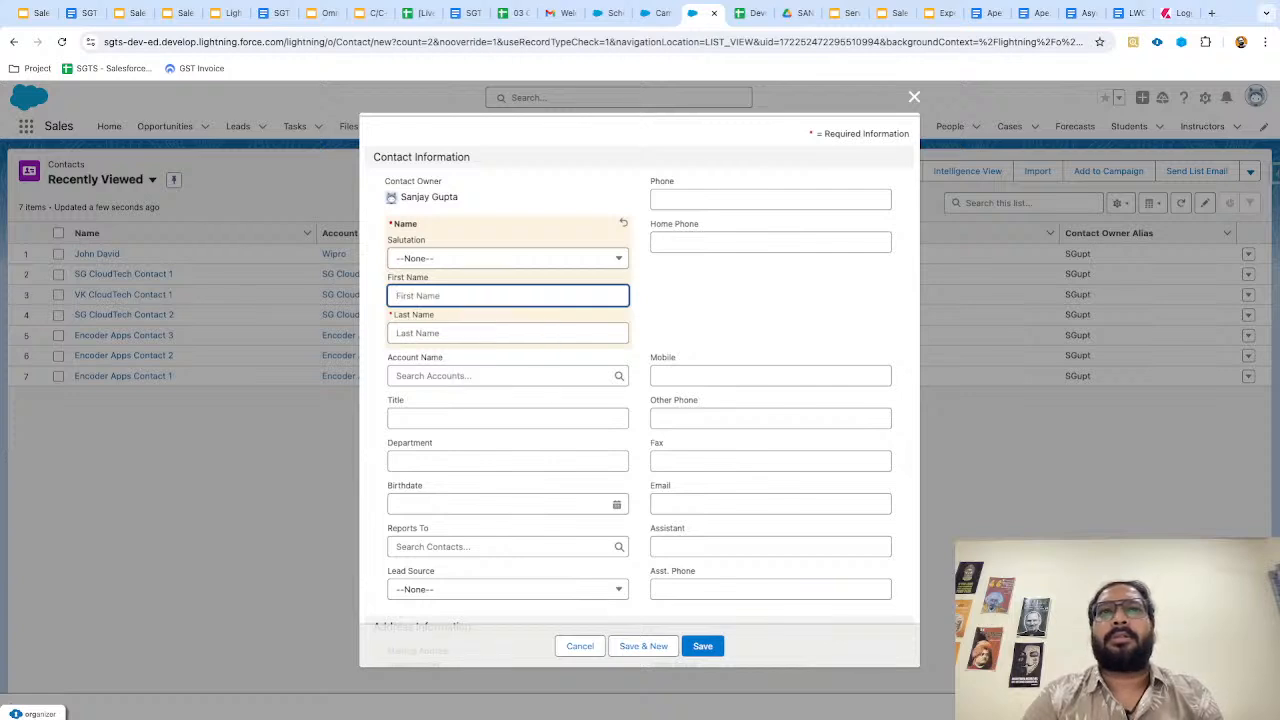
click(448, 327)
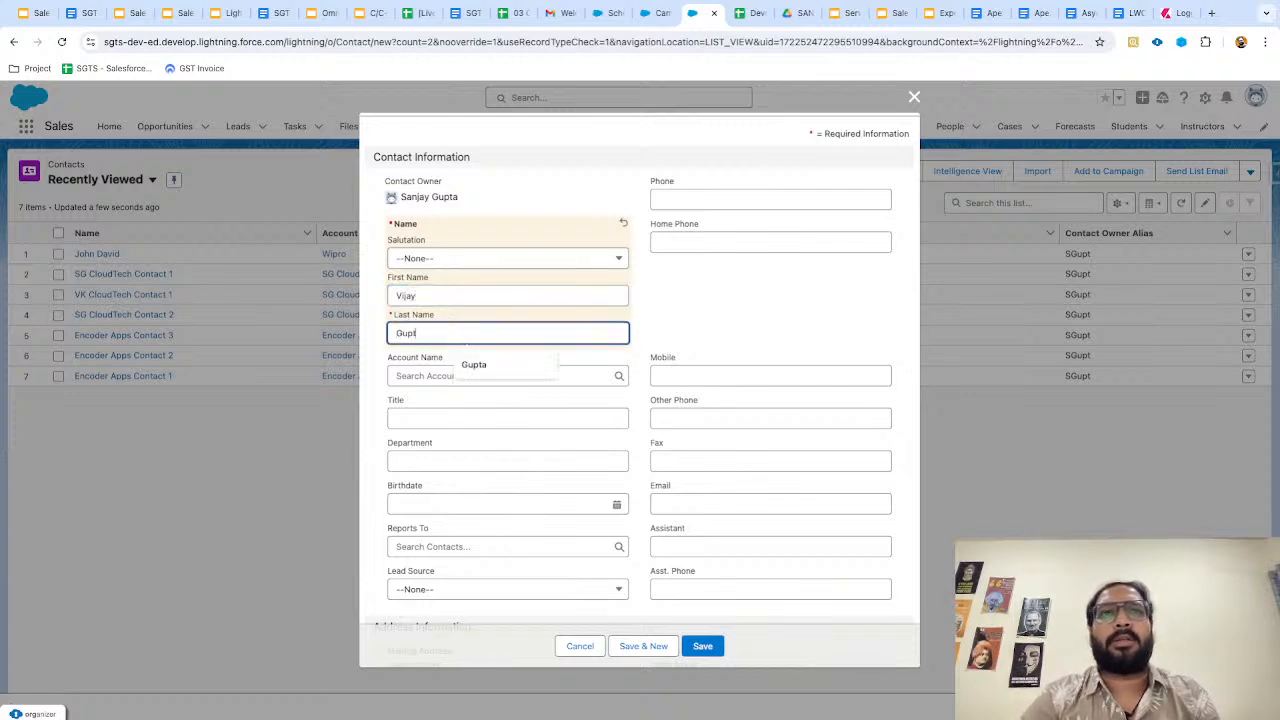
click(700, 321)
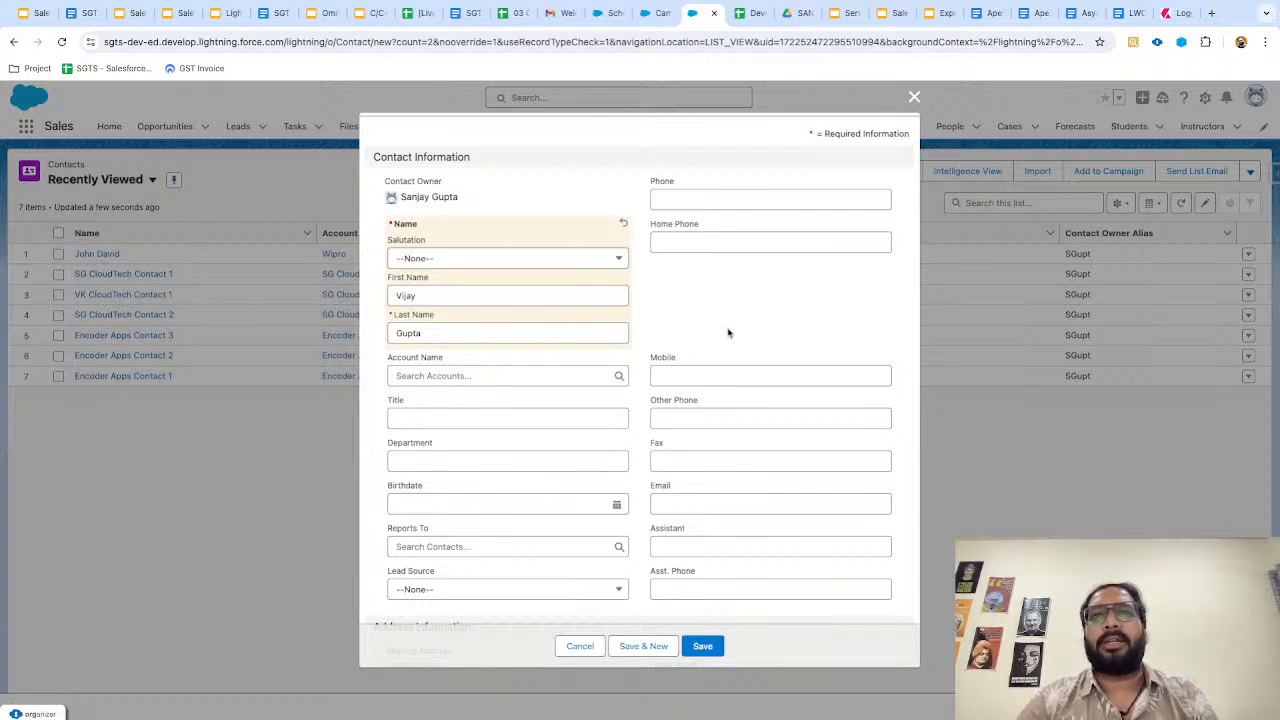
Fill in the contact's e-mail from a suggestion and save the contact.
scroll(699, 454, down, 1)
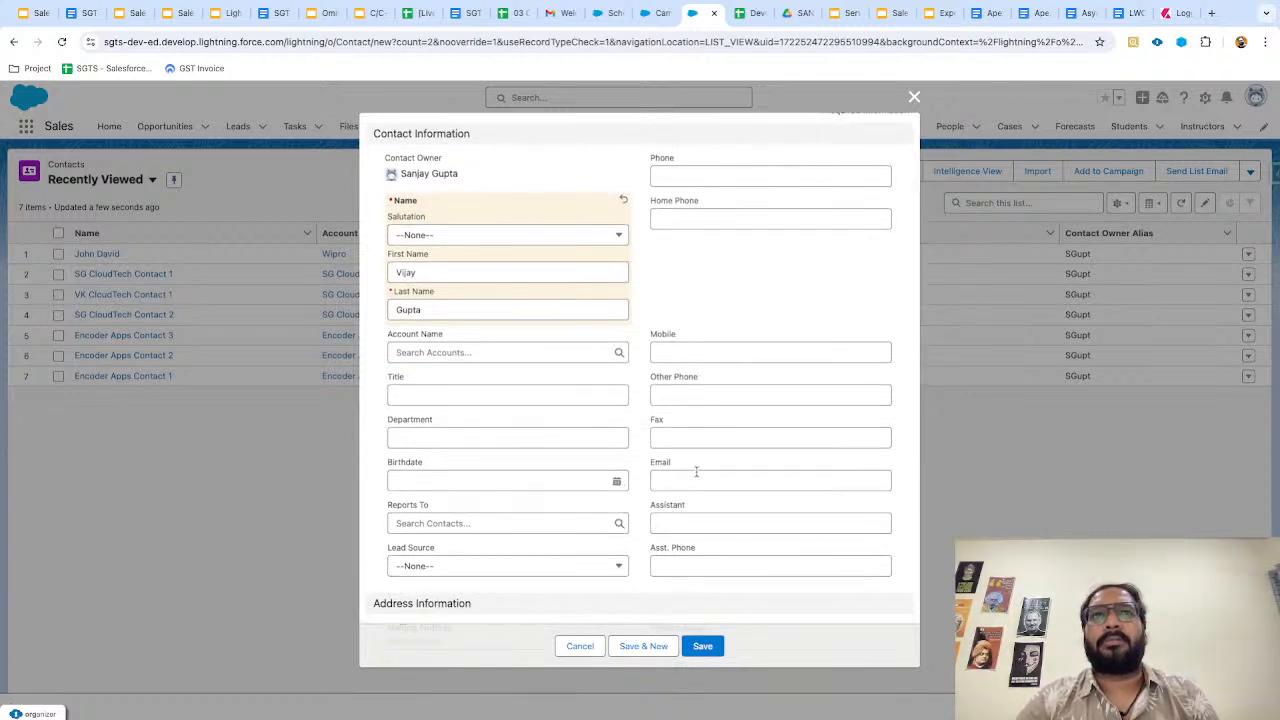
scroll(696, 471, up, 1)
click(691, 535)
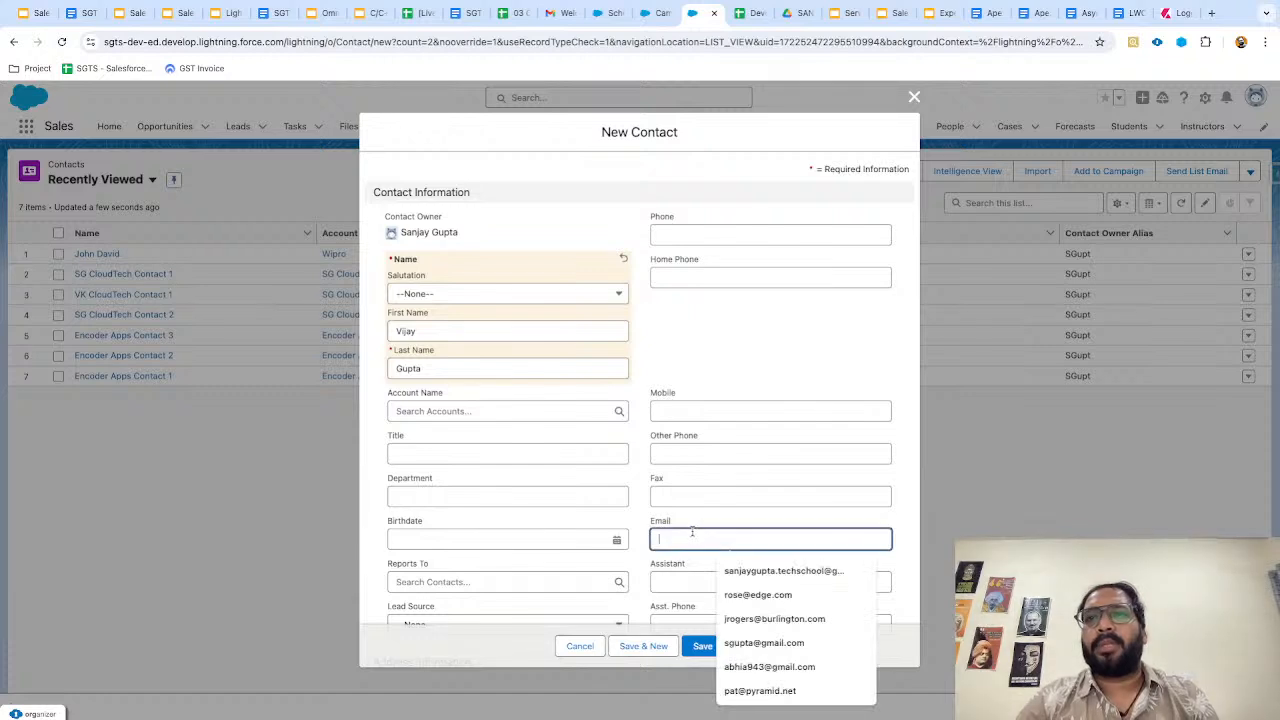
click(742, 643)
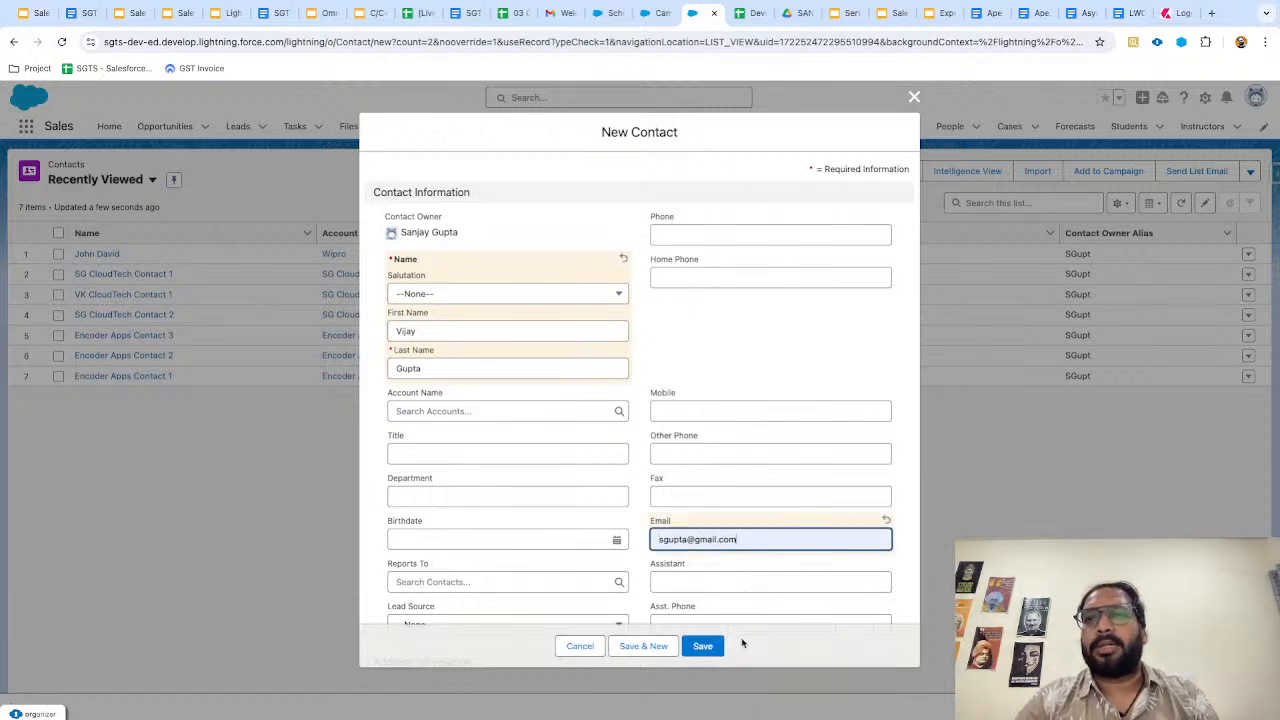
click(703, 646)
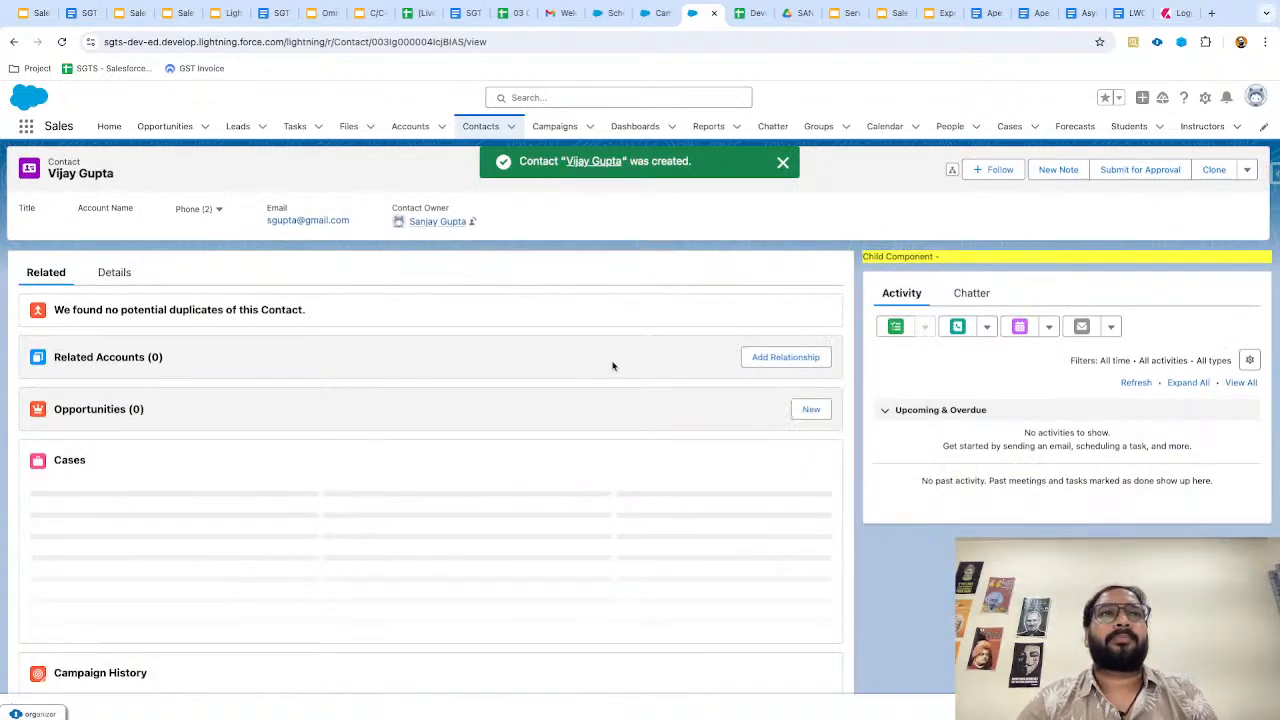
Reopen SGTS Email, review its details, then scroll its related lists to Campaign Members.
click(783, 163)
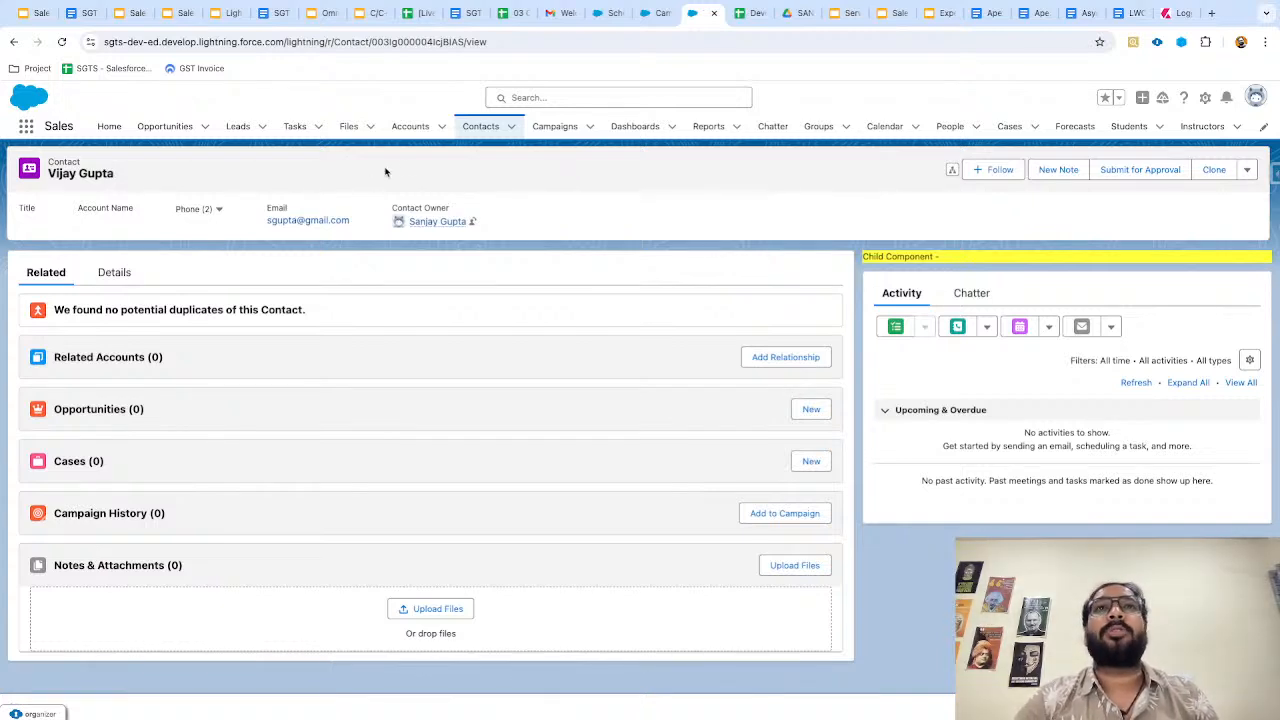
click(553, 128)
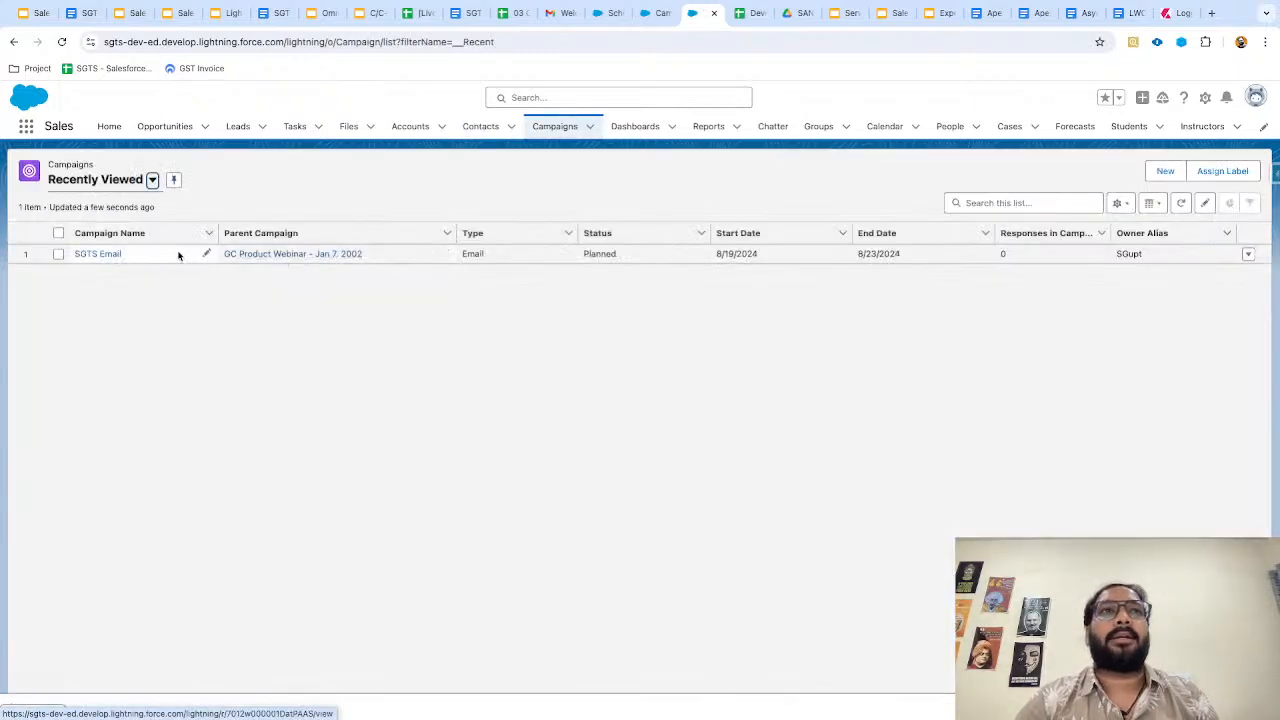
click(100, 254)
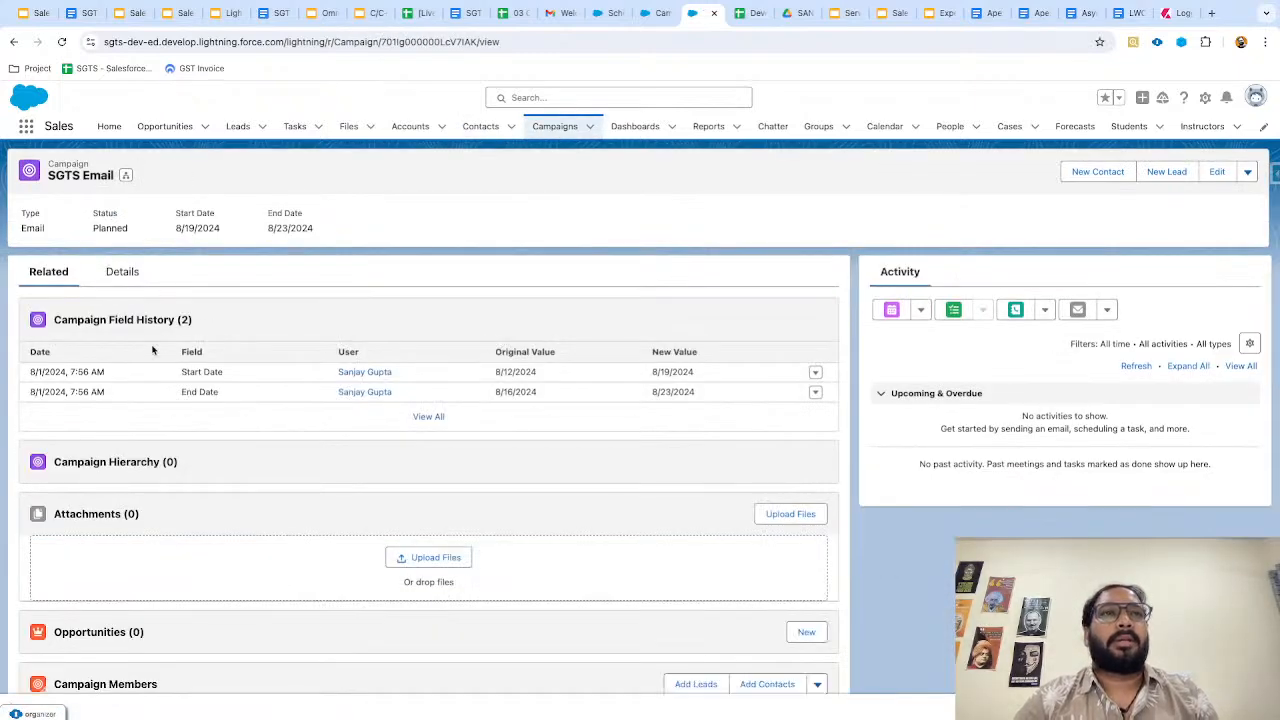
click(119, 274)
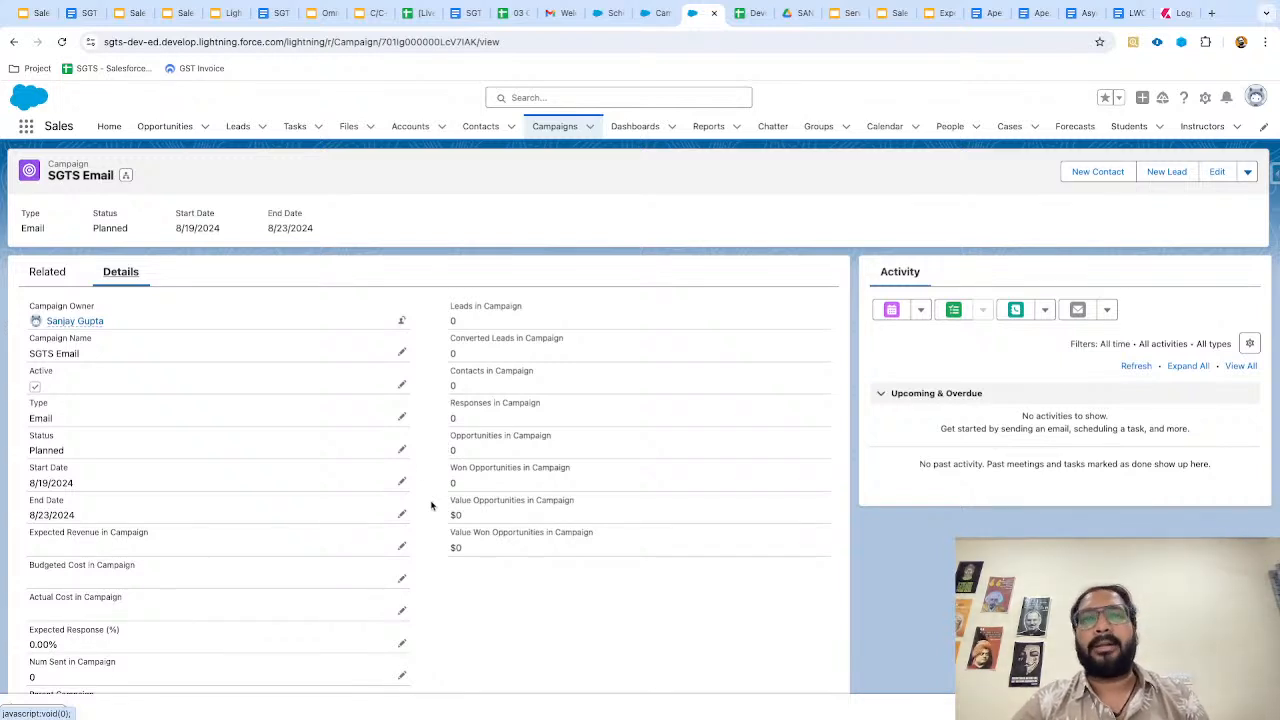
scroll(431, 505, down, 2)
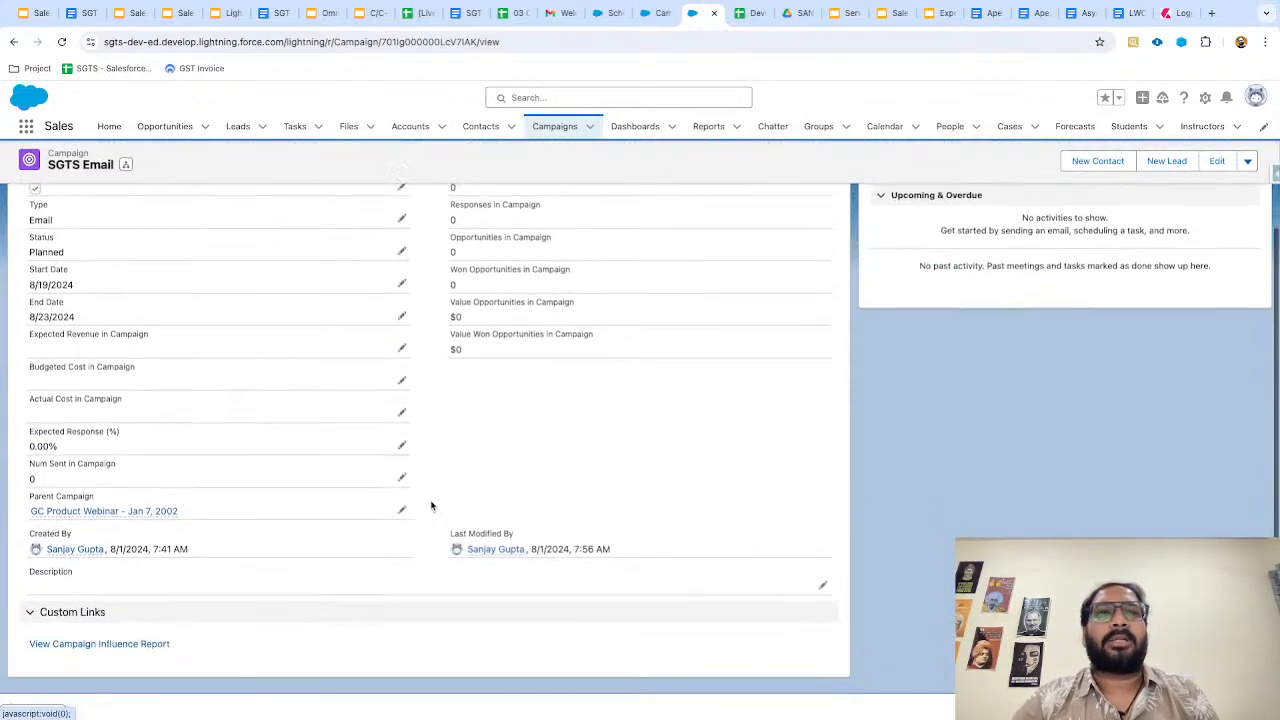
scroll(431, 505, up, 3)
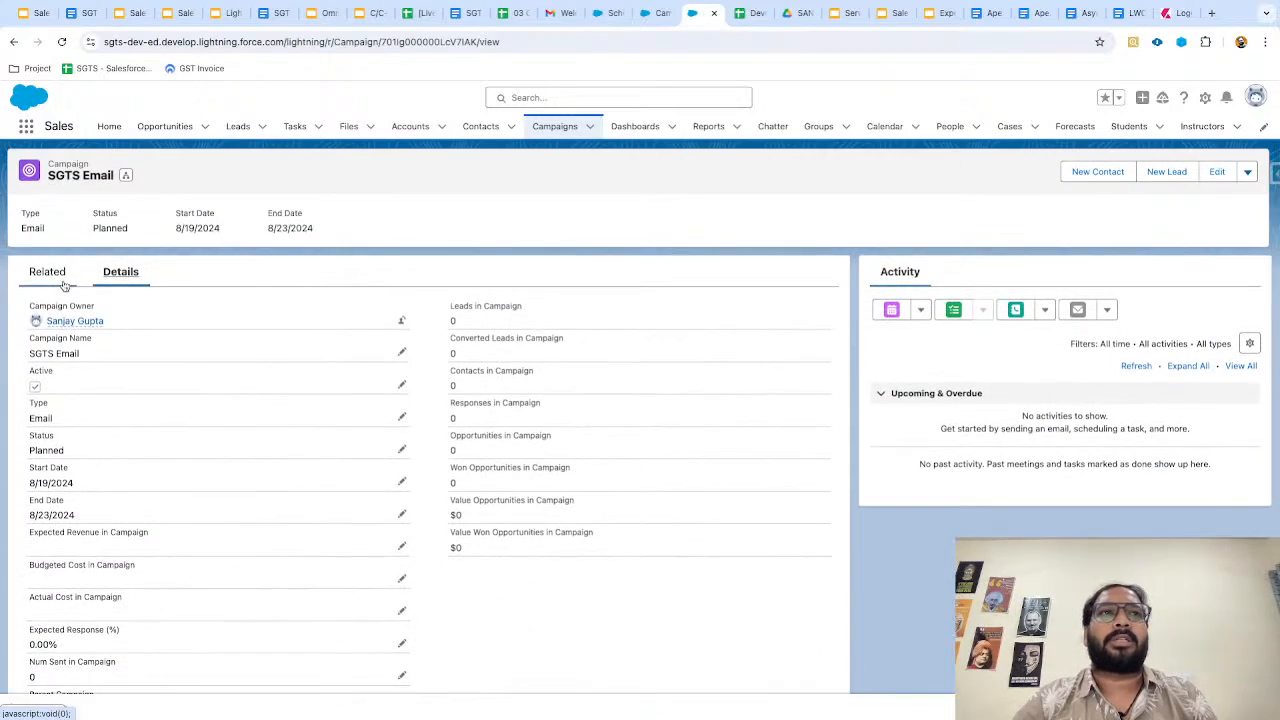
click(63, 285)
scroll(286, 517, down, 1)
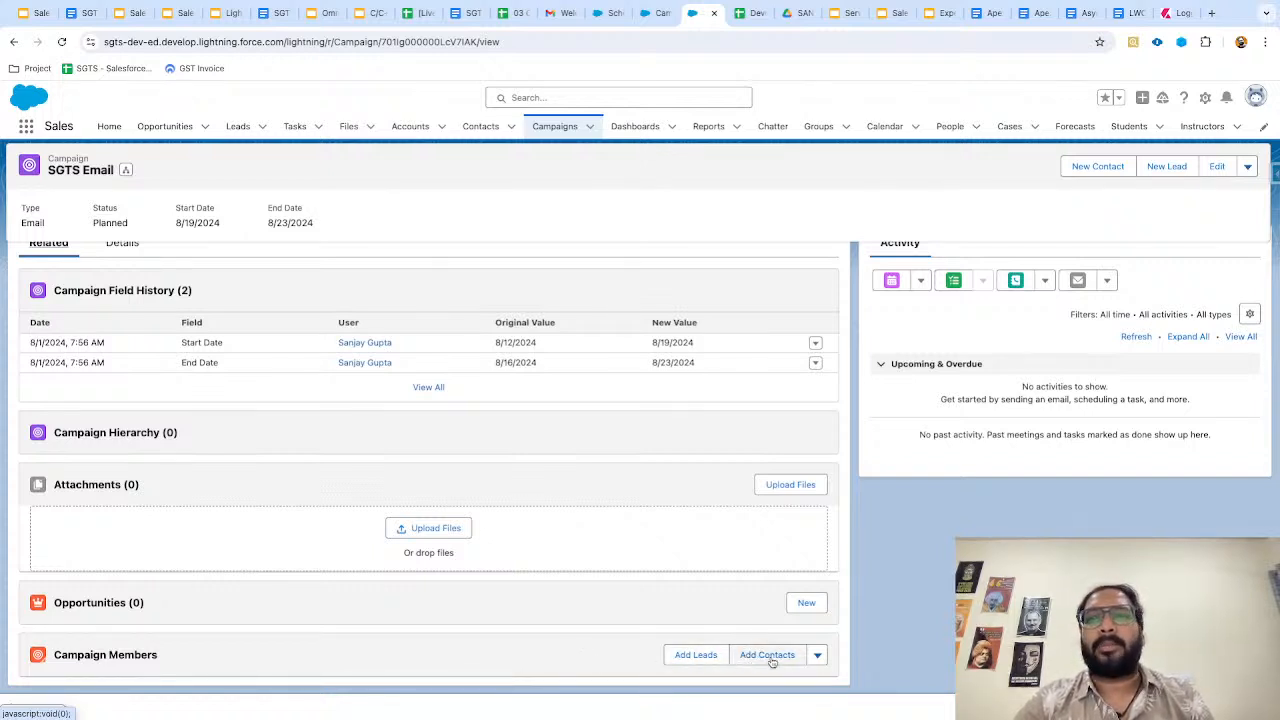
Add the first lead in the list to SGTS Email with member status Sent.
click(704, 656)
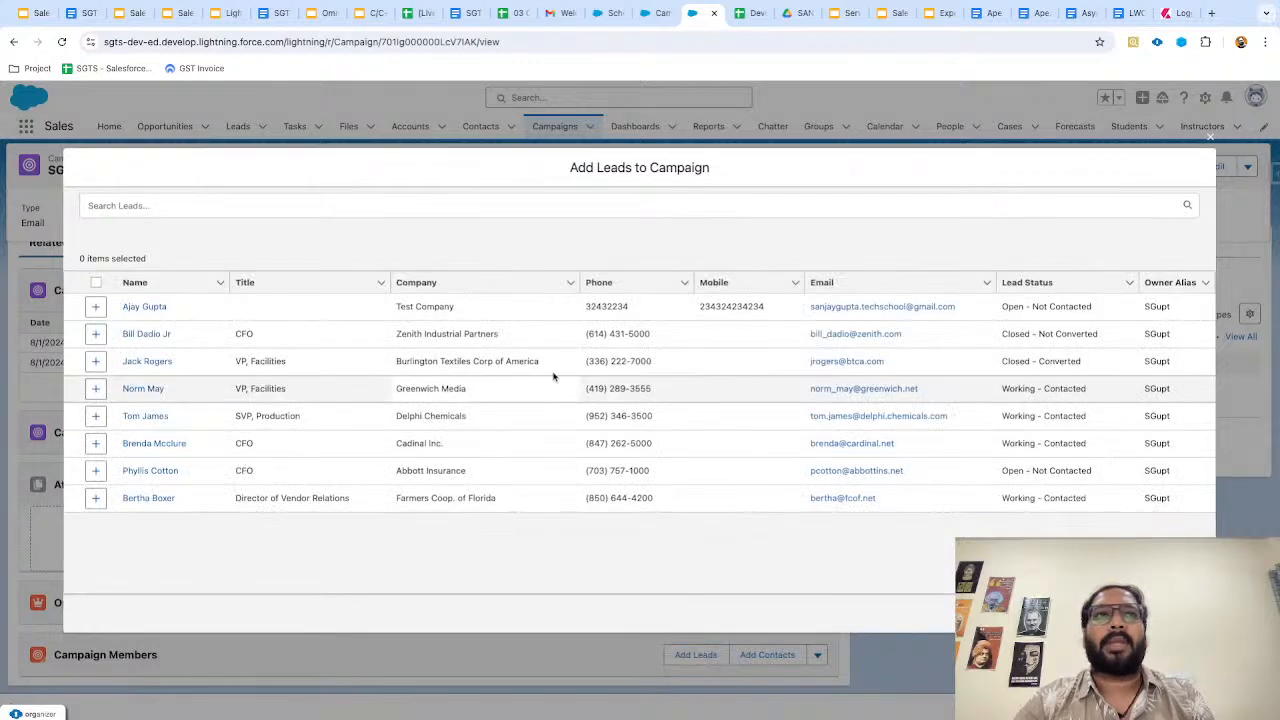
click(95, 306)
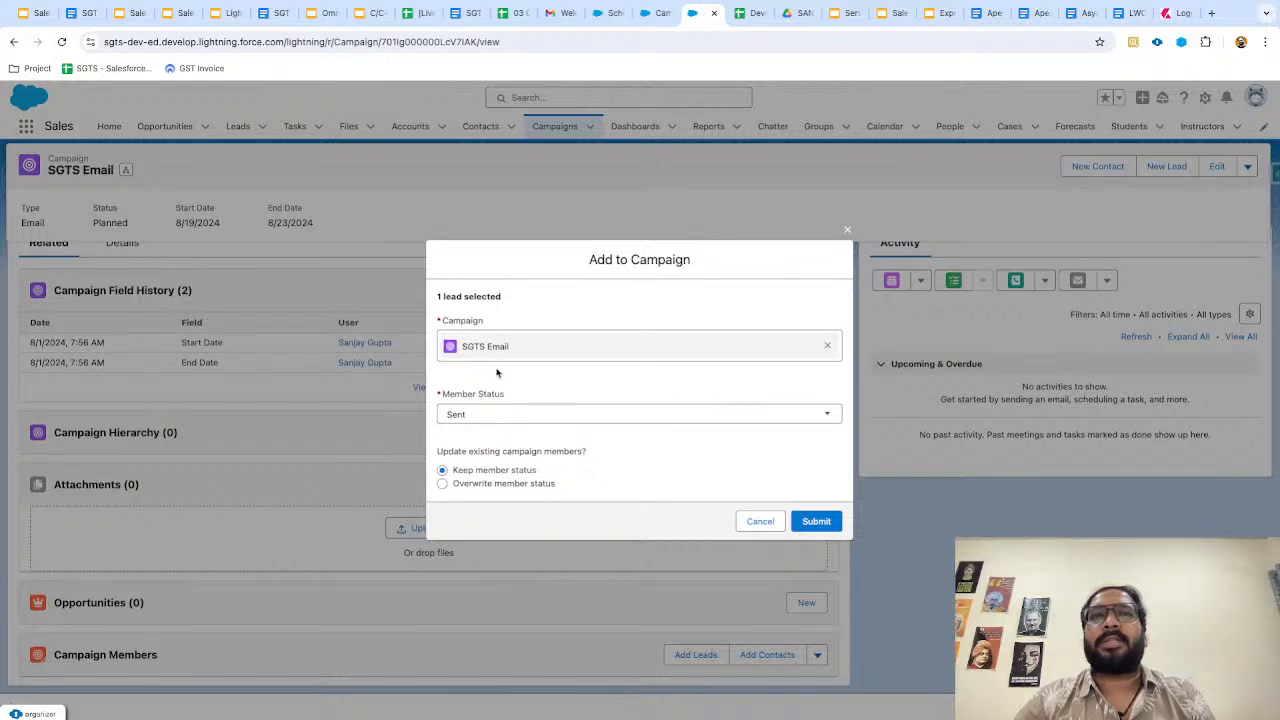
click(505, 415)
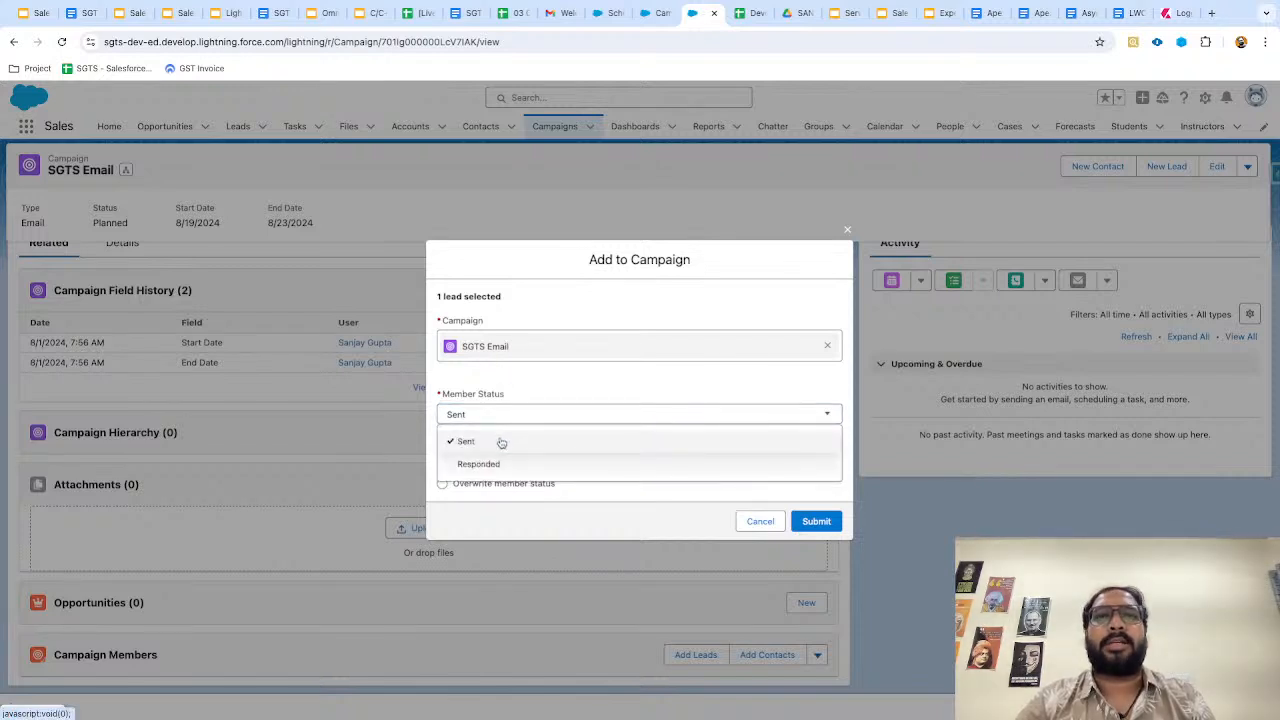
click(504, 442)
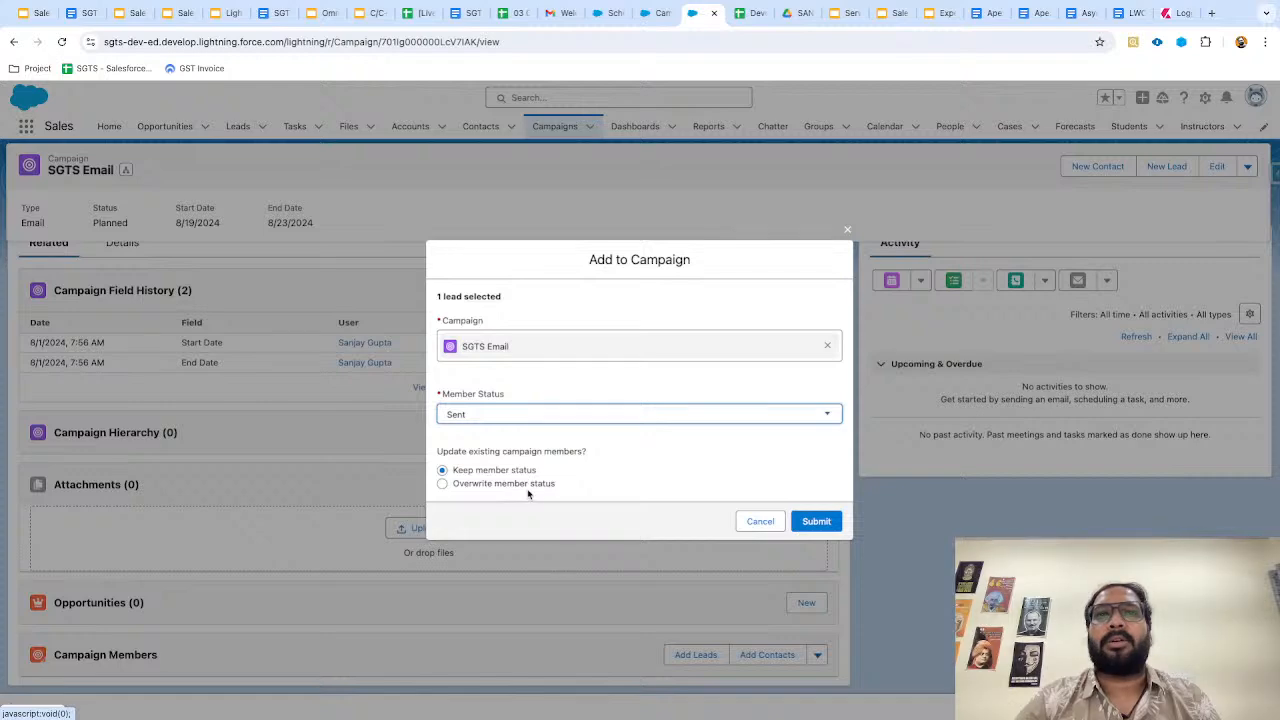
click(808, 520)
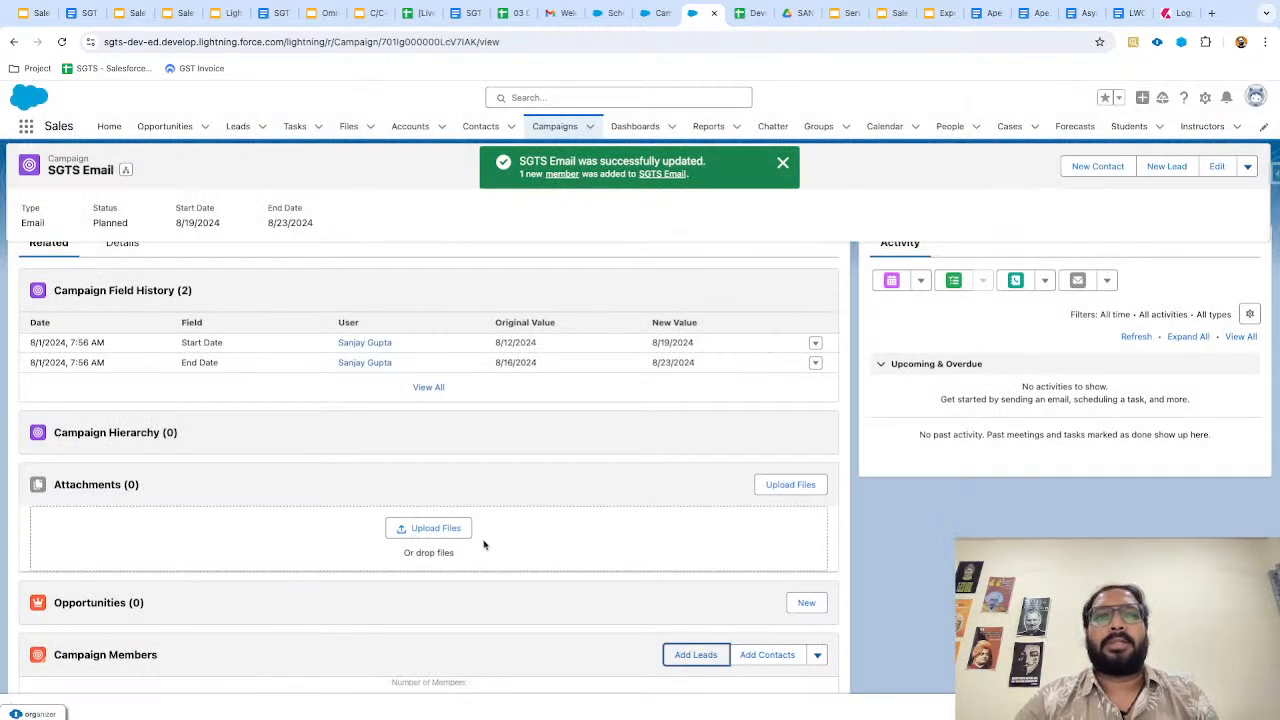
scroll(483, 539, down, 2)
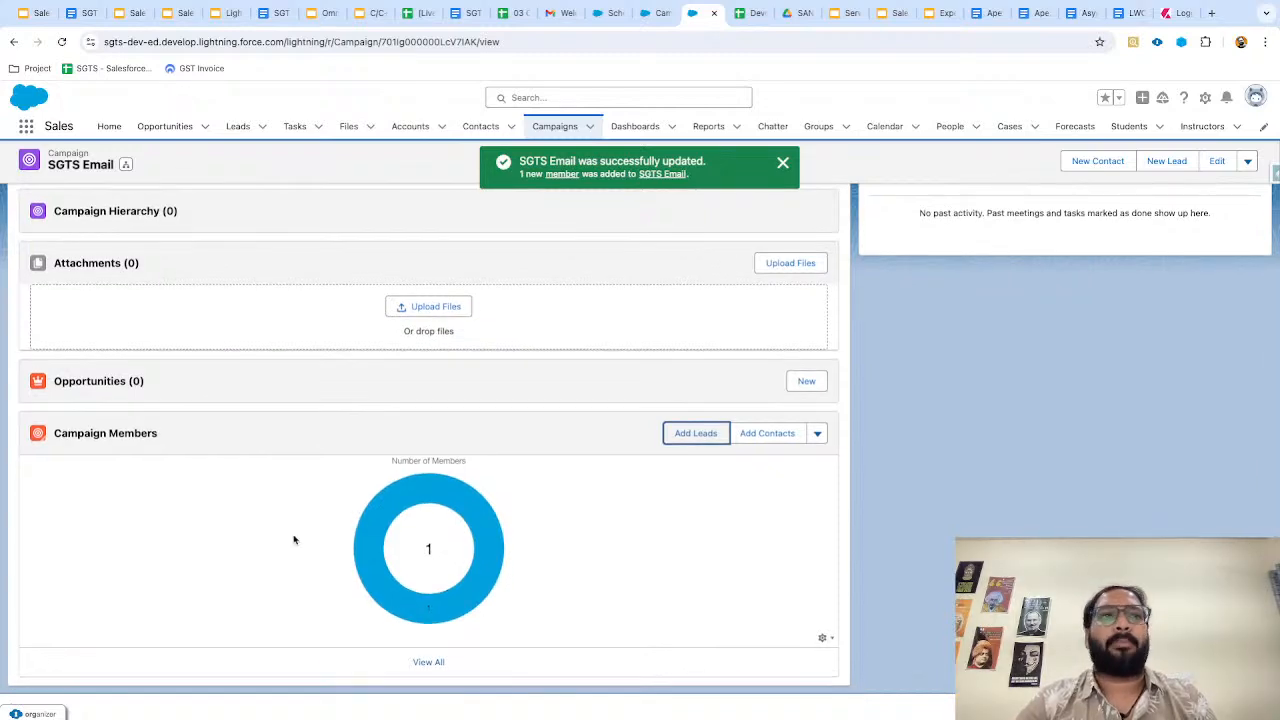
scroll(600, 571, up, 3)
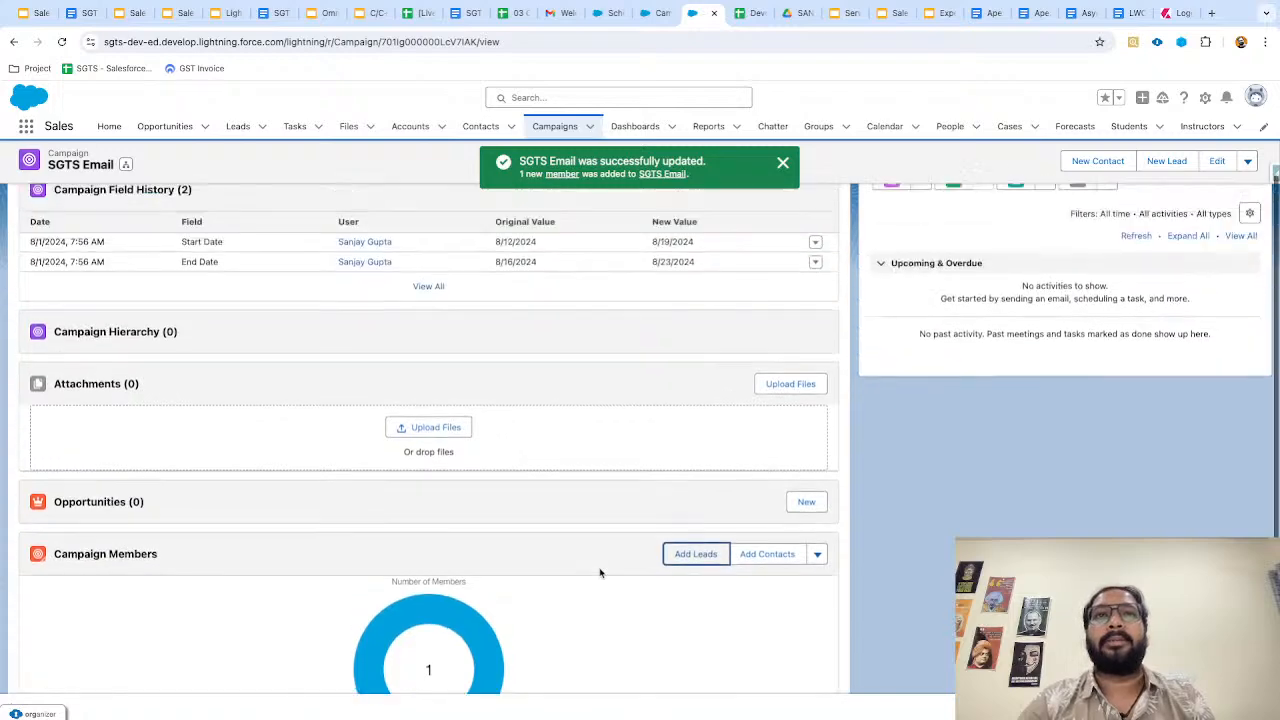
click(122, 271)
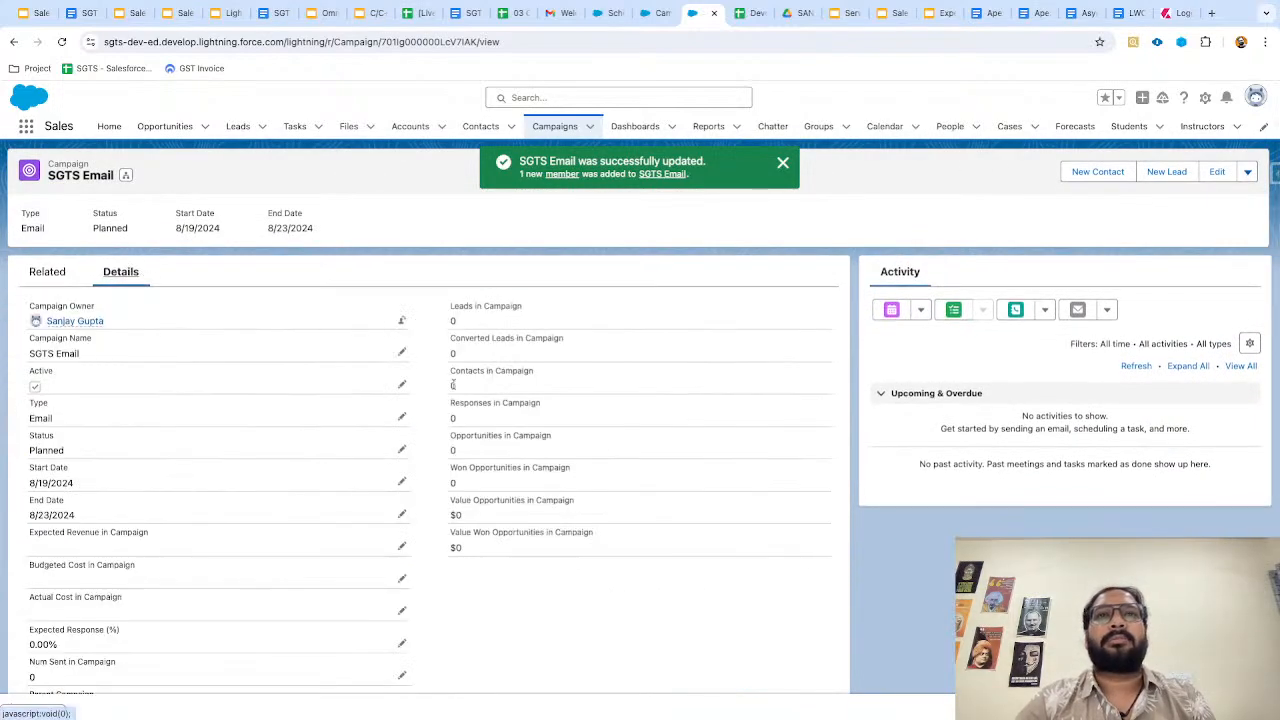
scroll(429, 501, down, 3)
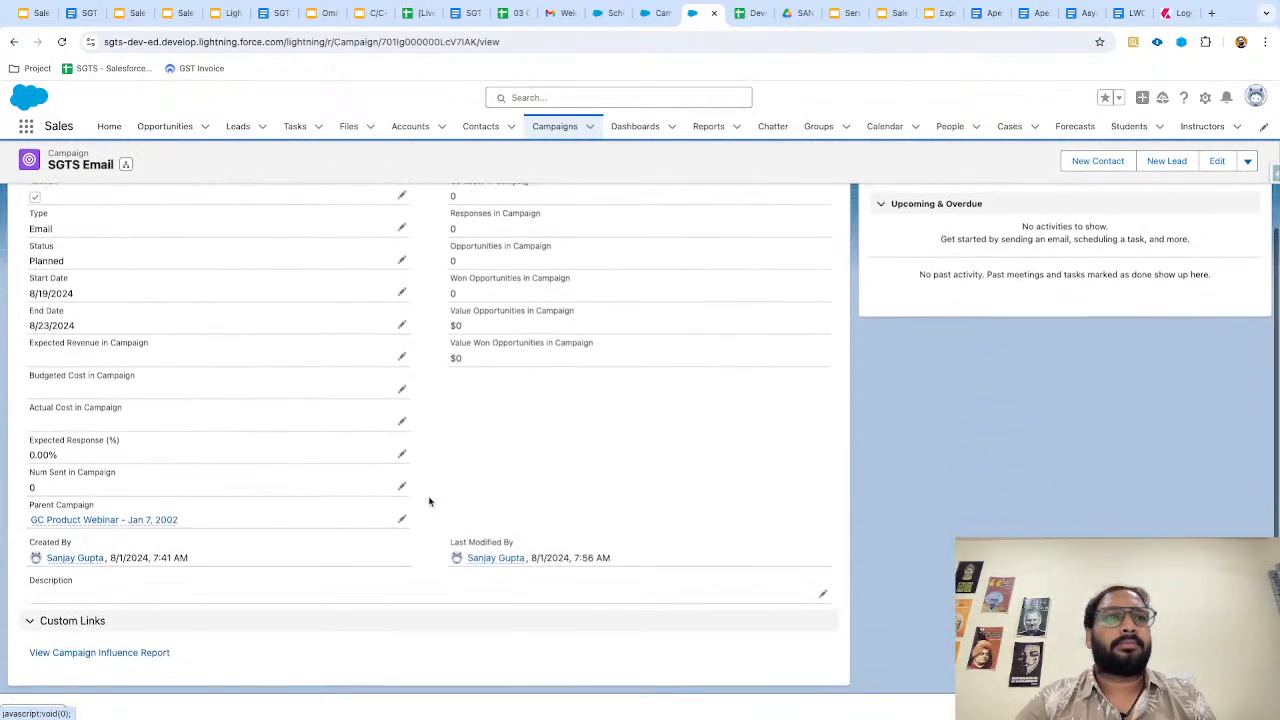
scroll(429, 501, up, 3)
key(super+r)
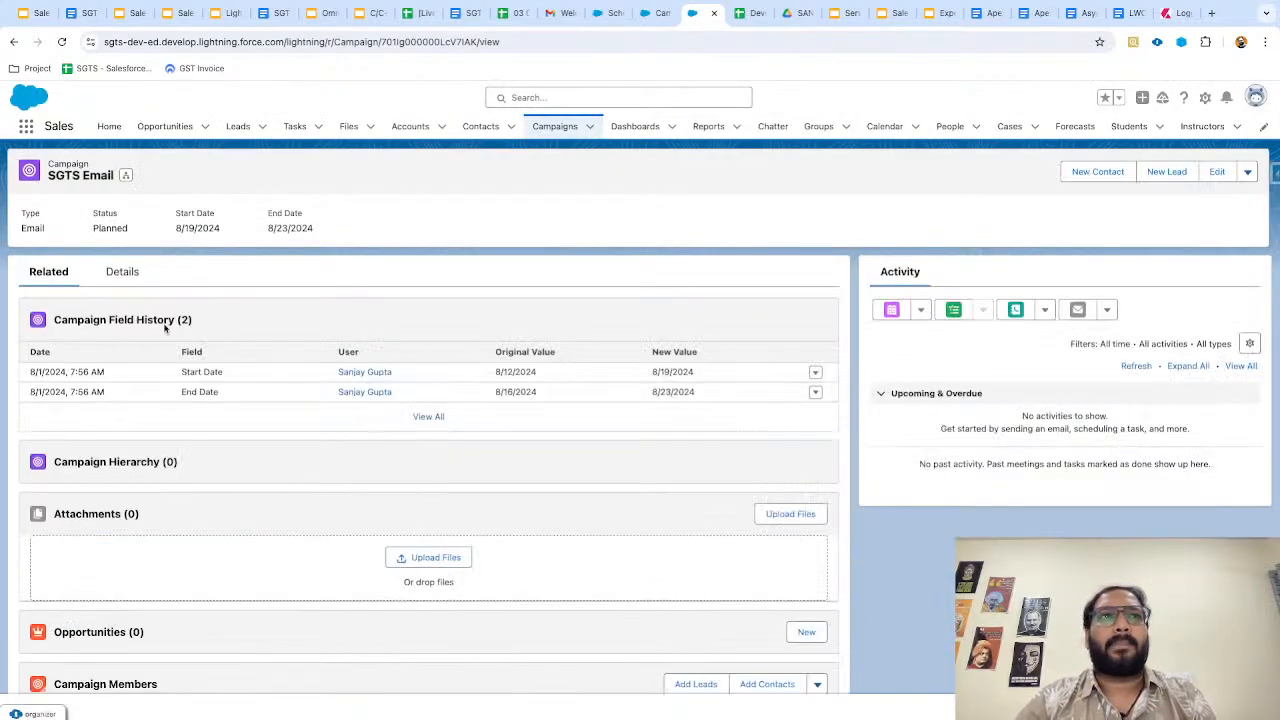
click(122, 271)
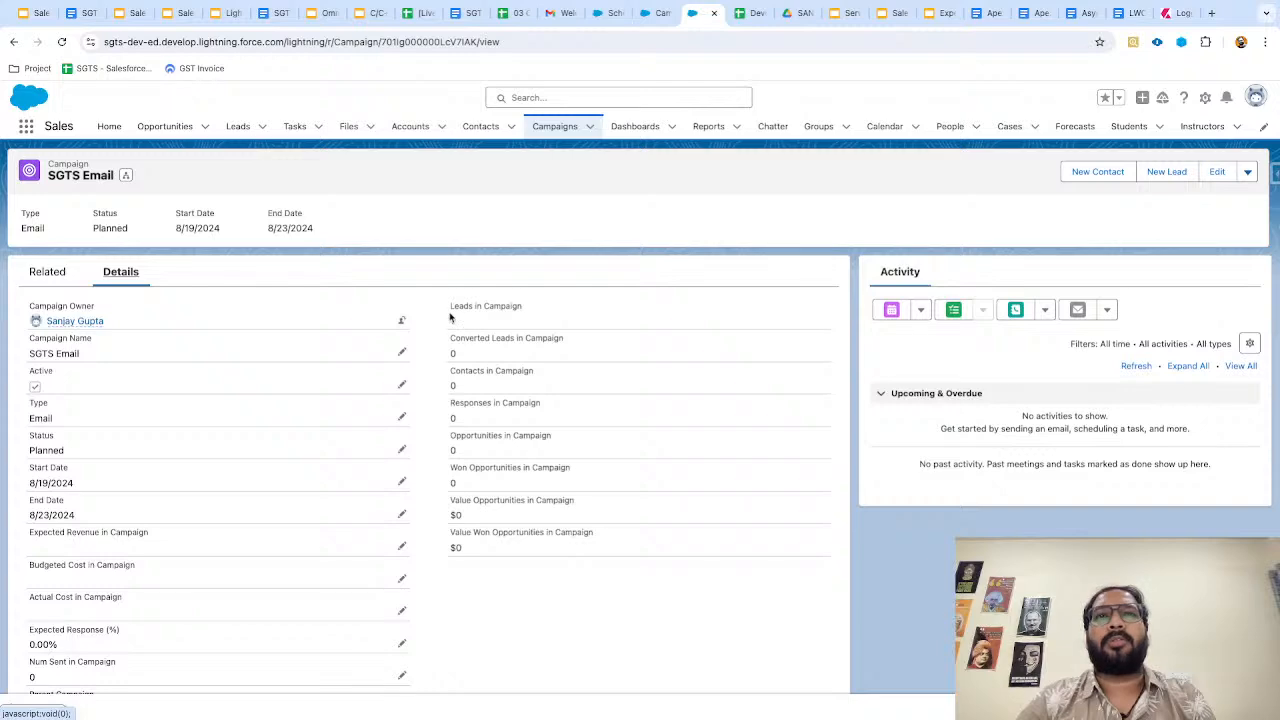
scroll(450, 318, up, 5)
scroll(450, 318, up, 2)
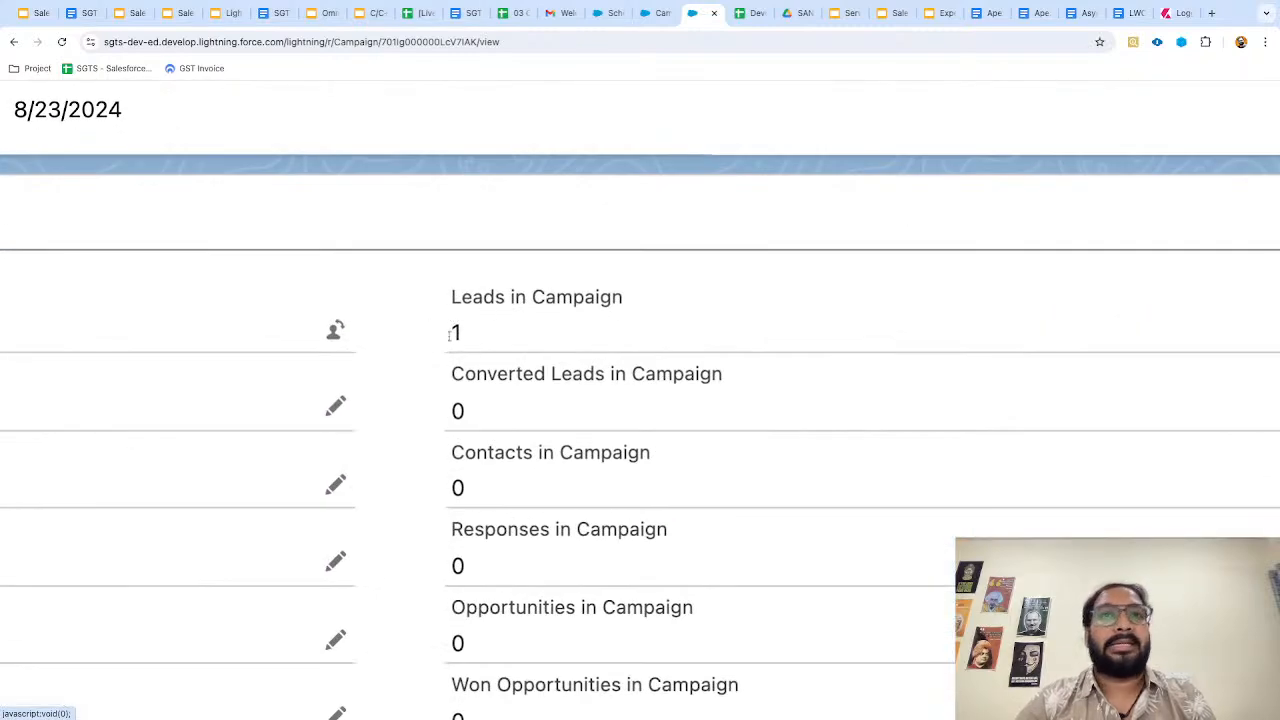
scroll(478, 334, down, 7)
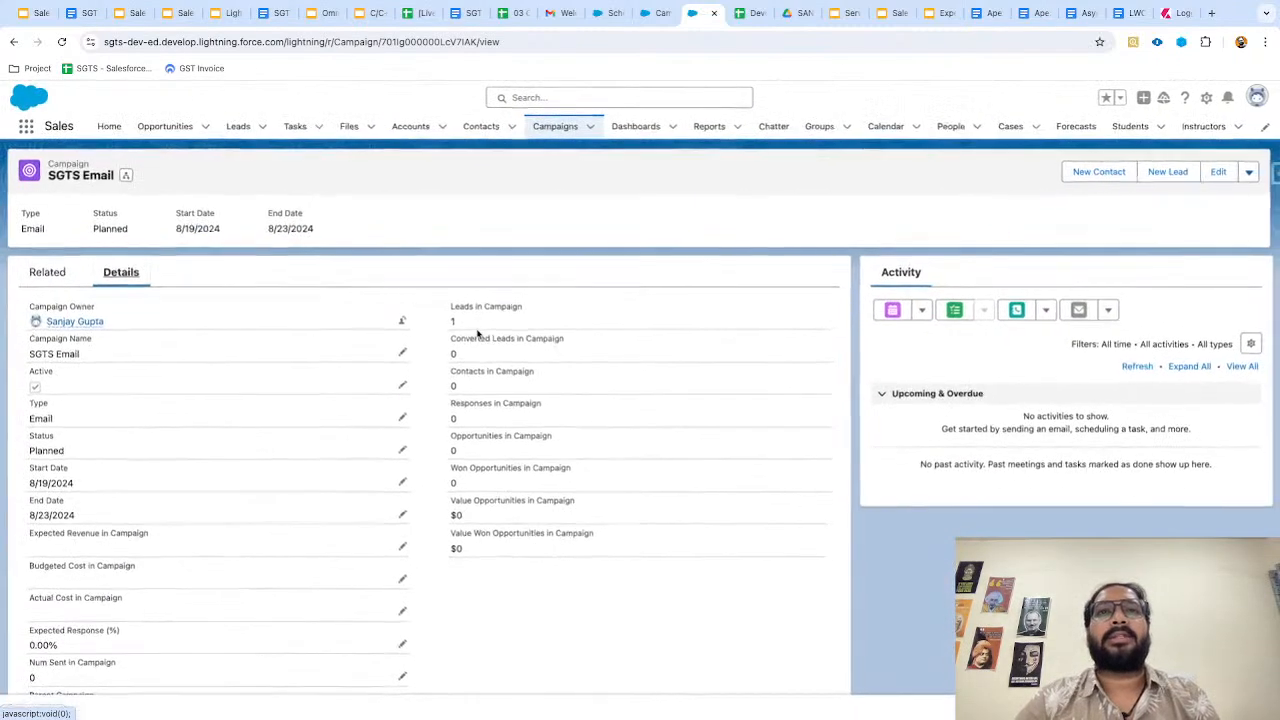
scroll(478, 334, down, 4)
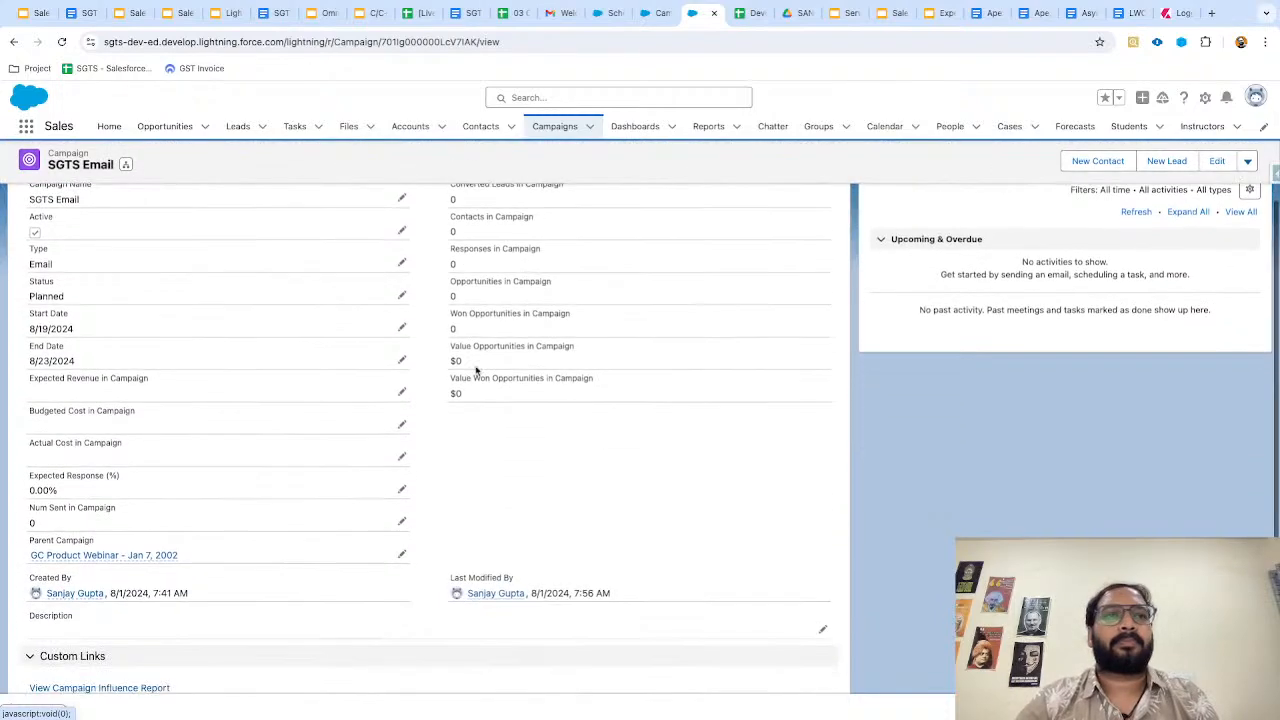
scroll(476, 370, up, 5)
click(47, 283)
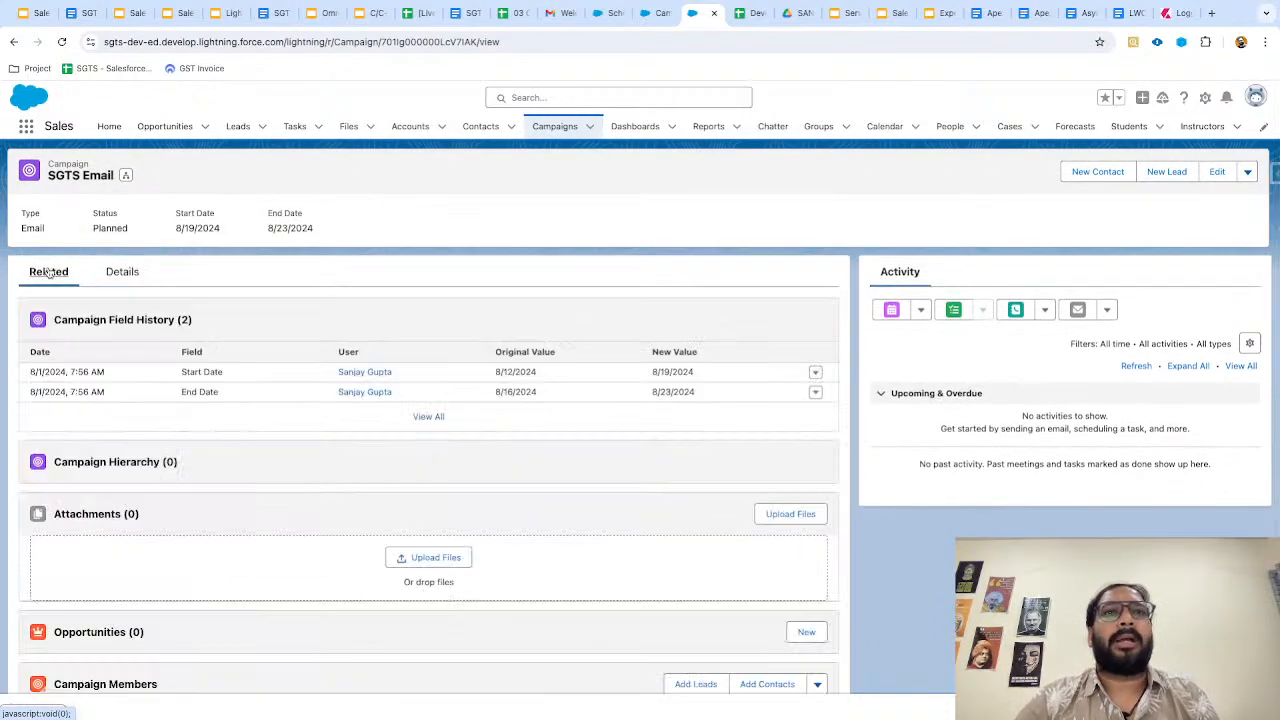
scroll(514, 463, down, 3)
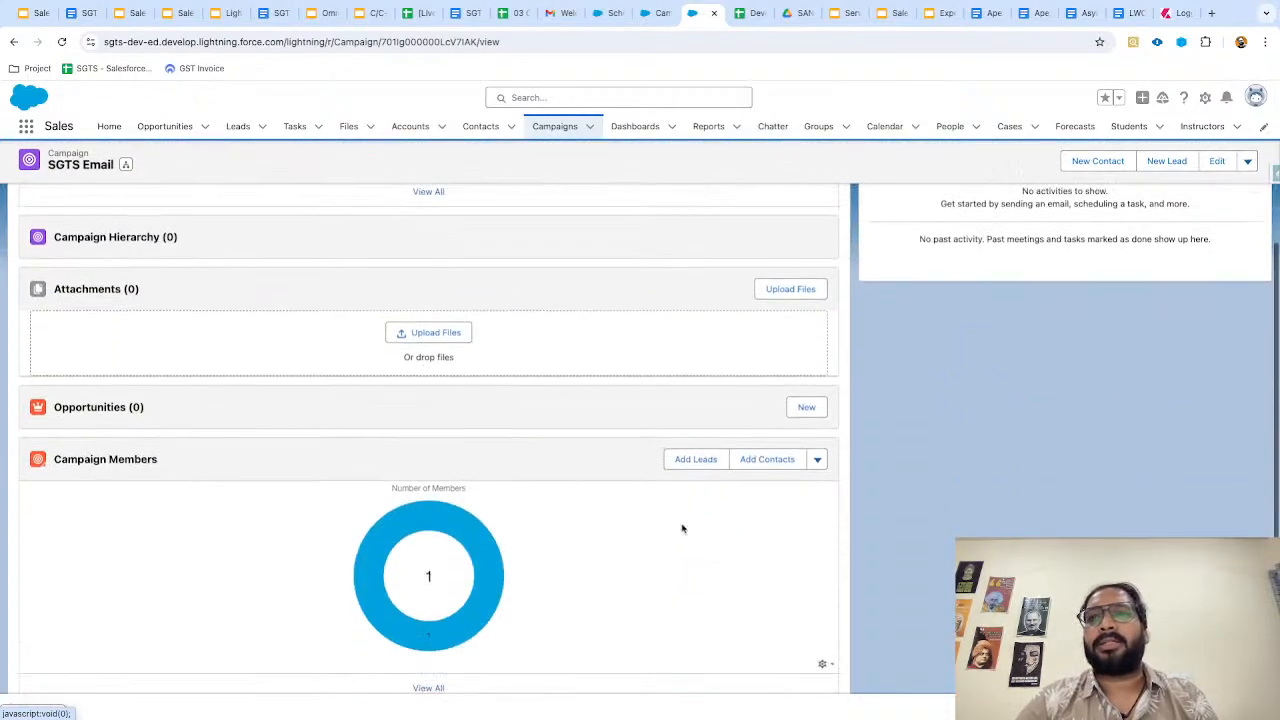
Add the first contact to SGTS Email as Sent, then view the campaign details.
click(766, 461)
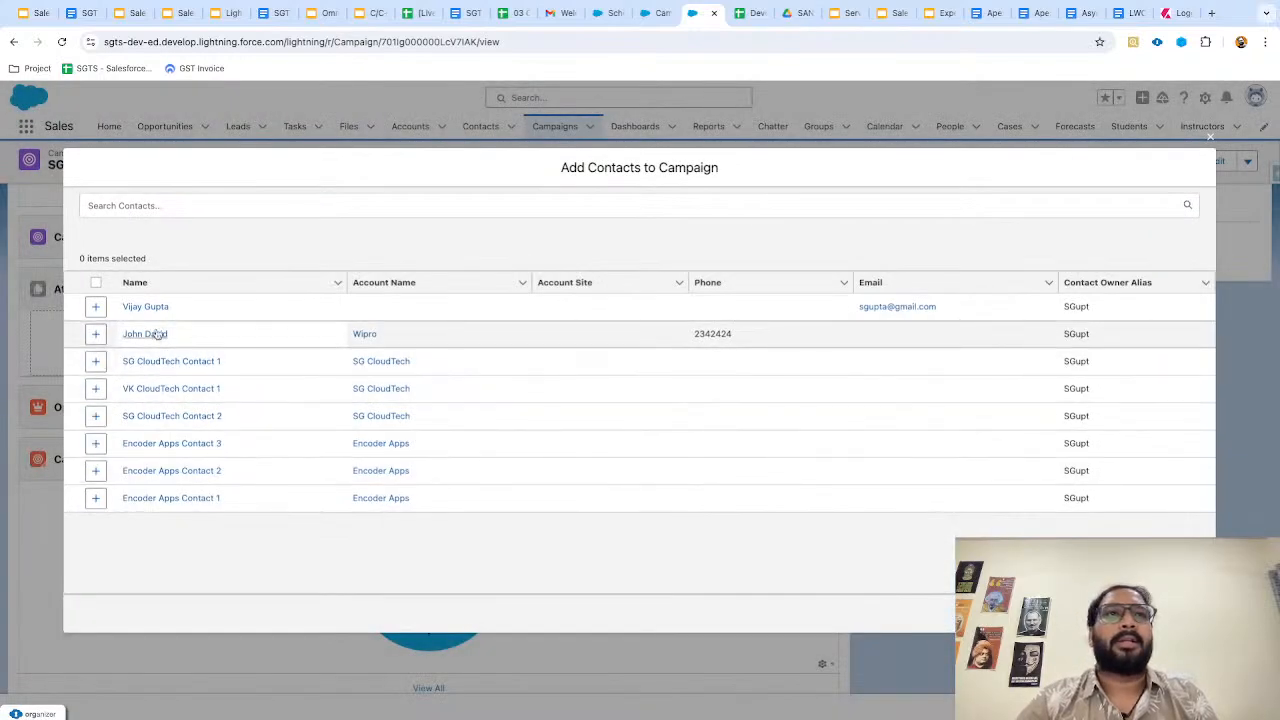
click(115, 316)
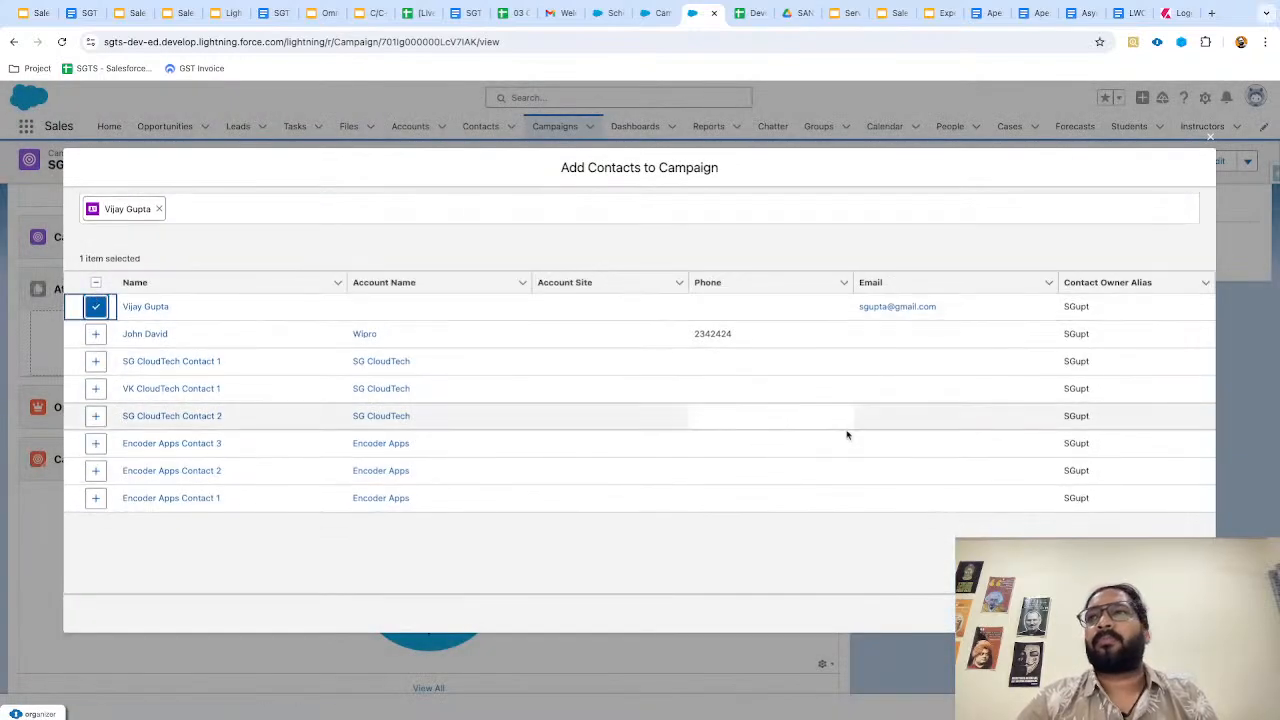
click(1183, 614)
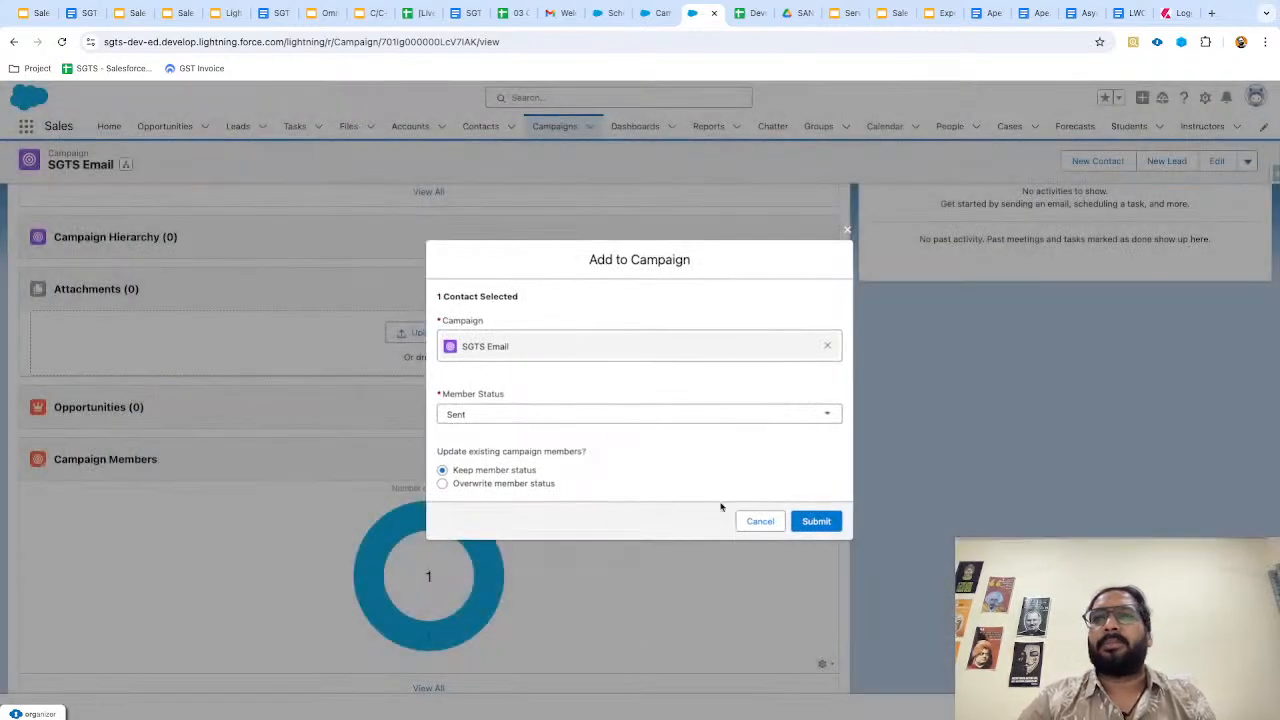
click(816, 521)
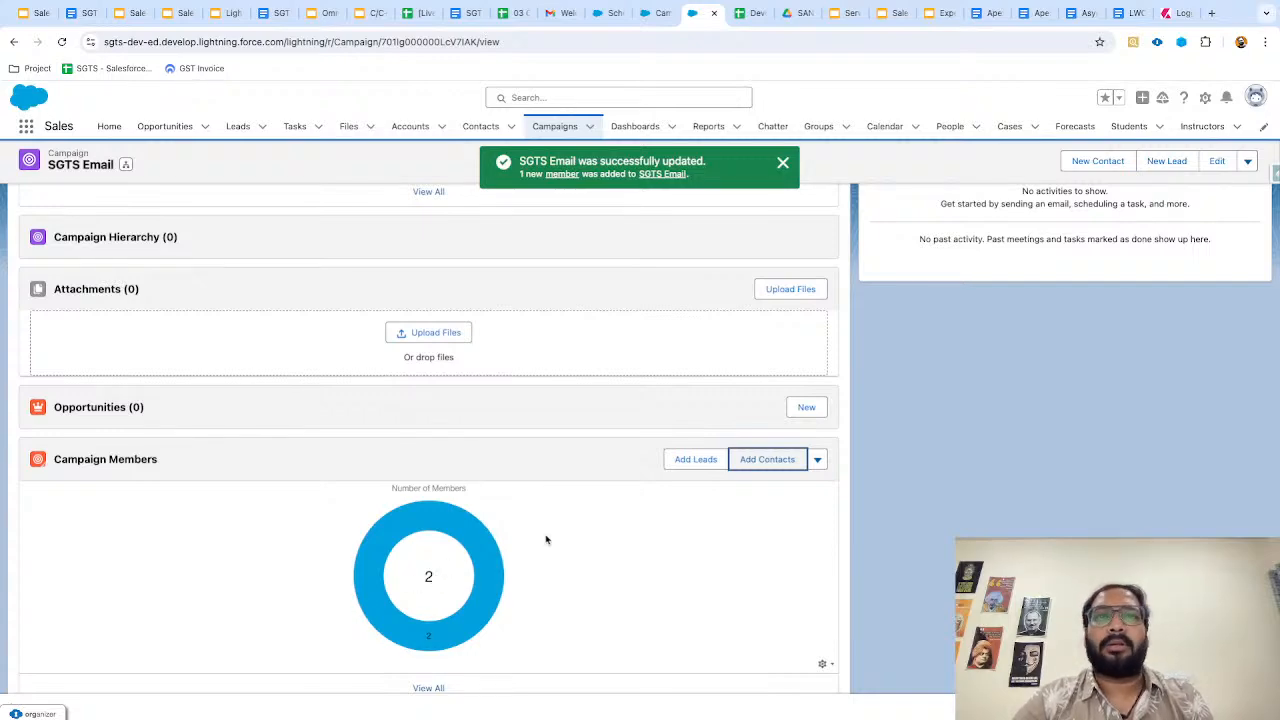
scroll(546, 537, up, 3)
click(122, 272)
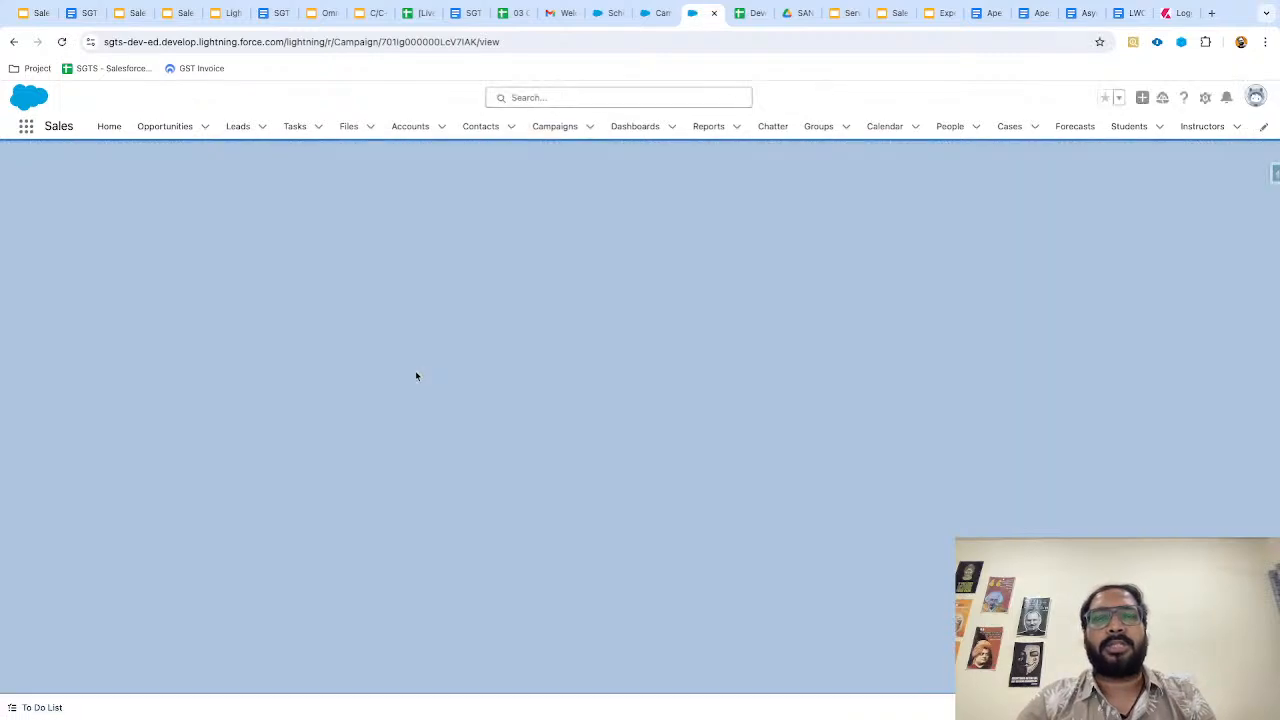
Check the updated lead and contact counts, then view the 2-member Campaign Members chart.
click(133, 279)
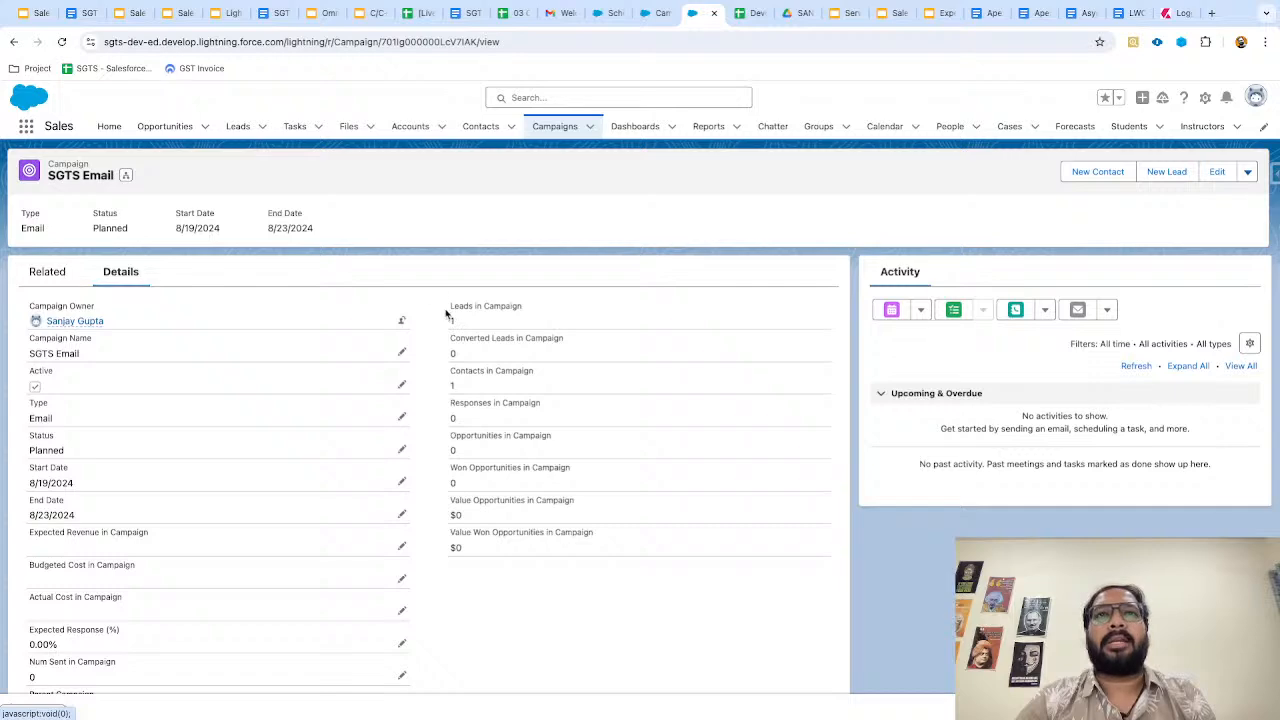
drag(449, 308, 501, 309)
scroll(501, 309, up, 5)
click(395, 509)
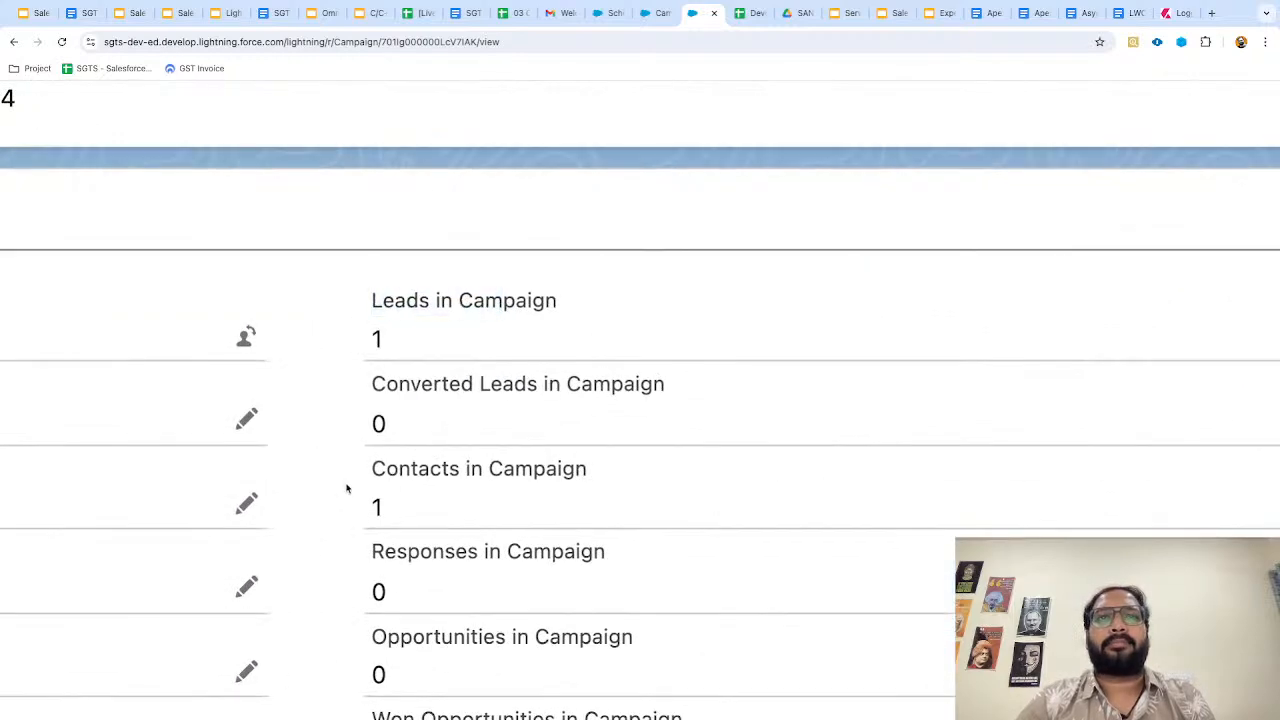
scroll(362, 520, down, 5)
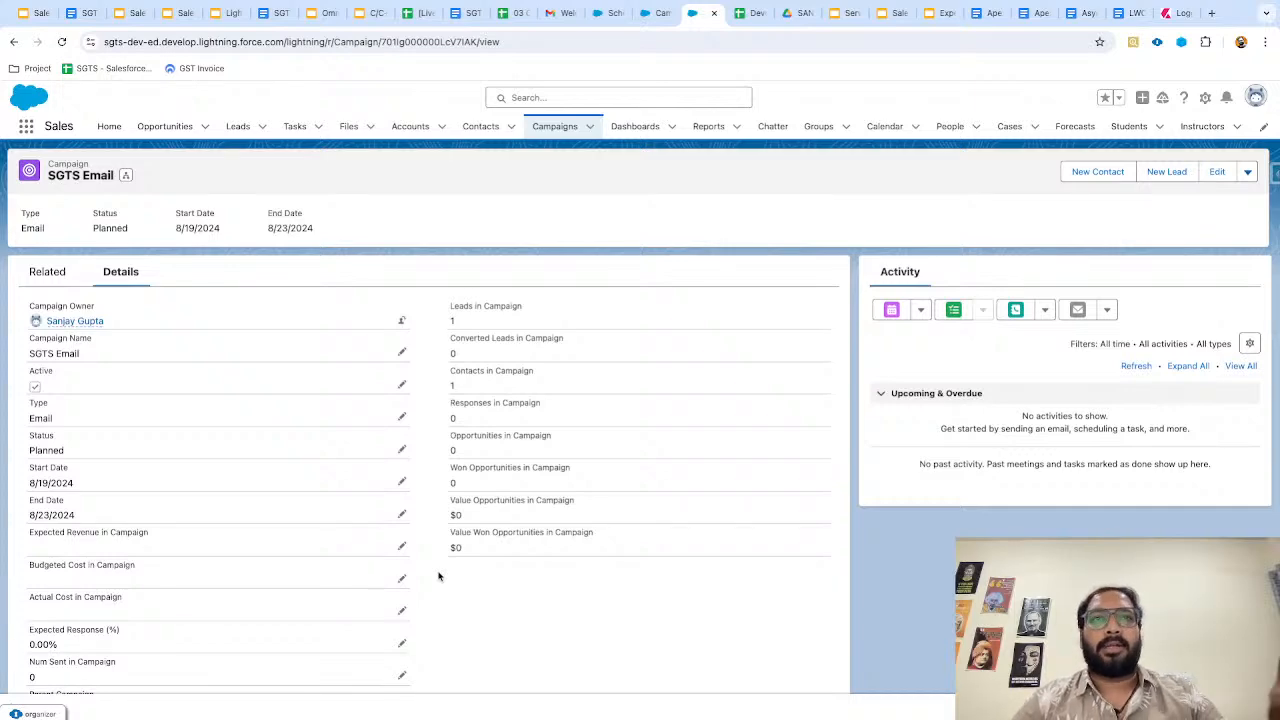
scroll(443, 604, down, 2)
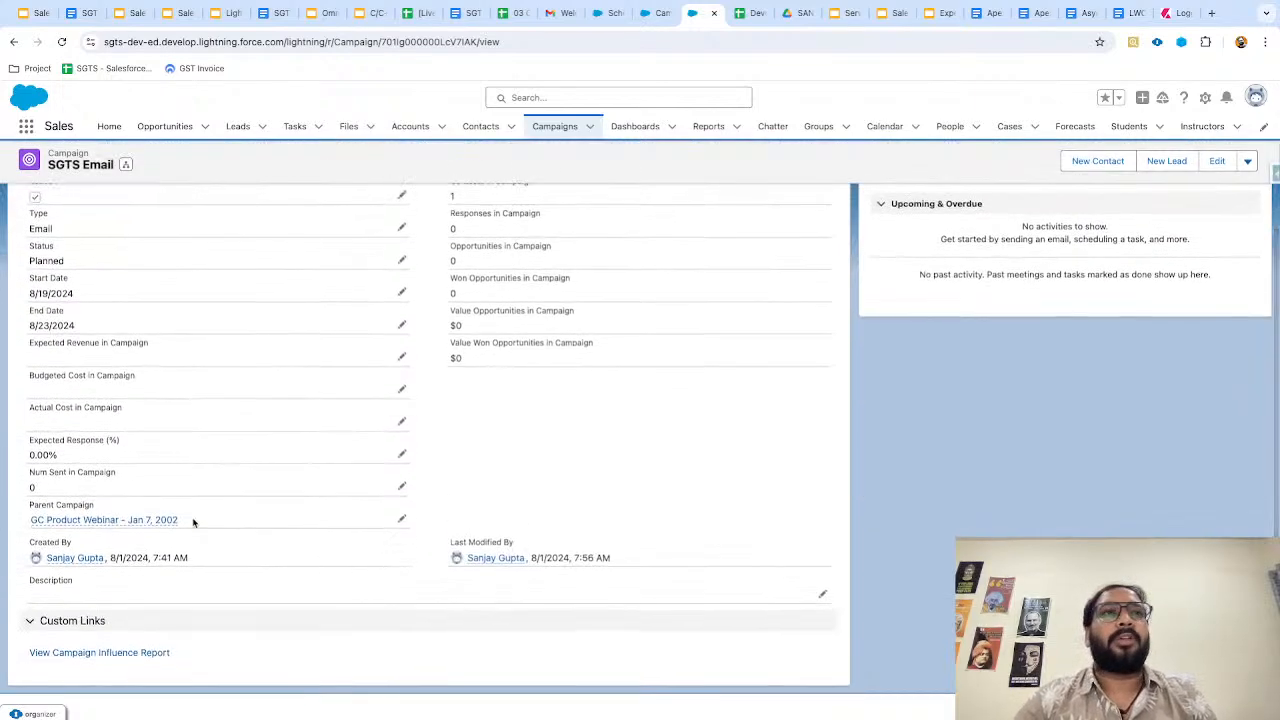
scroll(194, 520, up, 5)
click(50, 278)
scroll(163, 466, down, 1)
scroll(163, 466, down, 2)
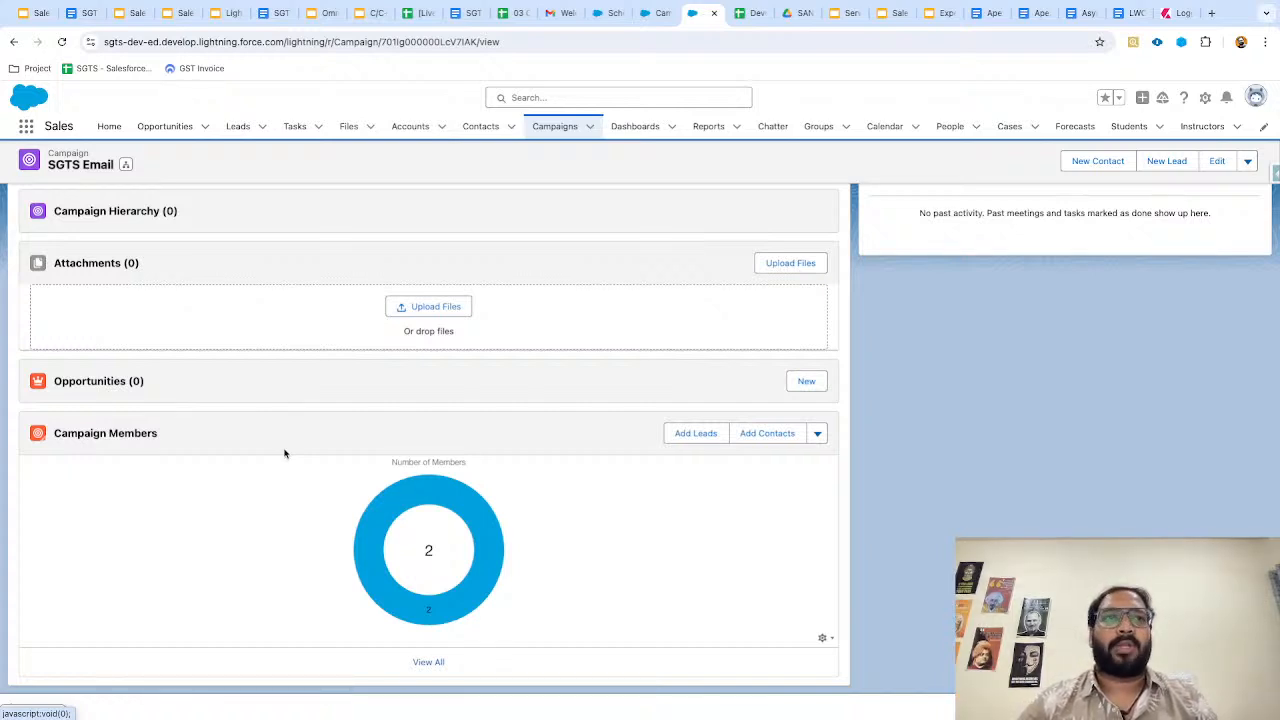
Glance at the campaign member schema, then show SGTS Email's Campaign Members actions.
click(608, 14)
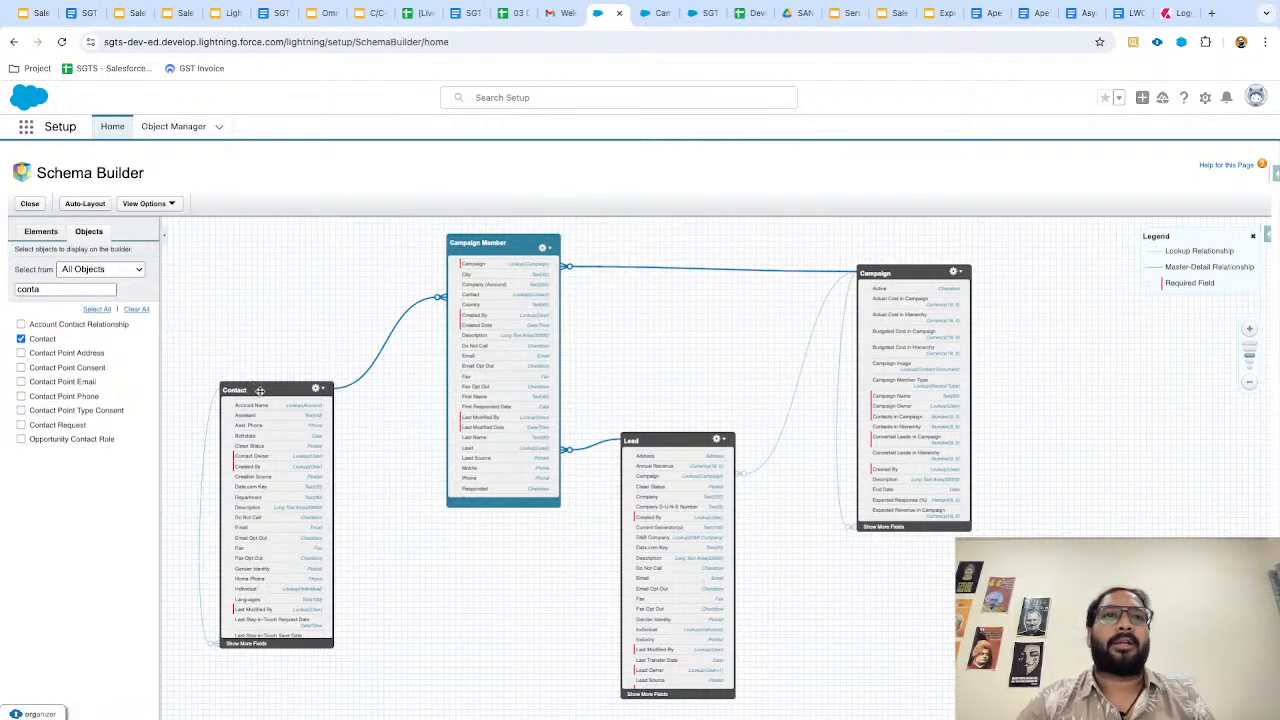
click(703, 13)
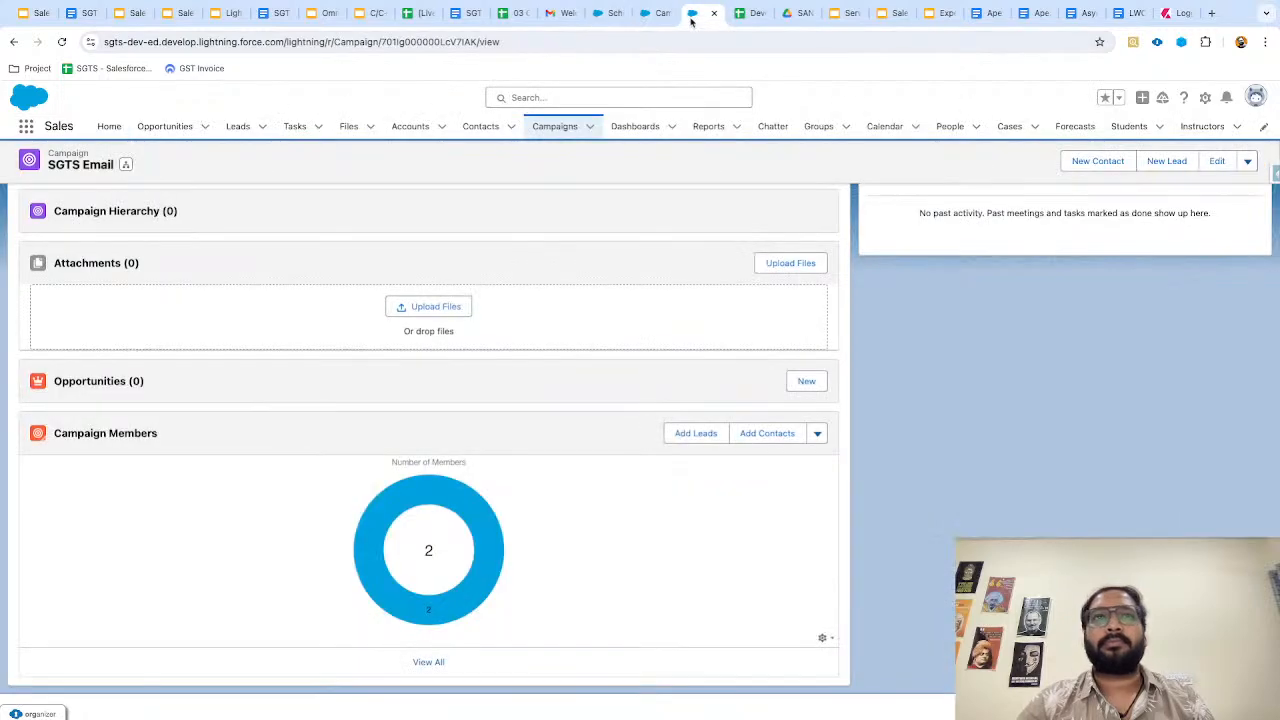
click(817, 433)
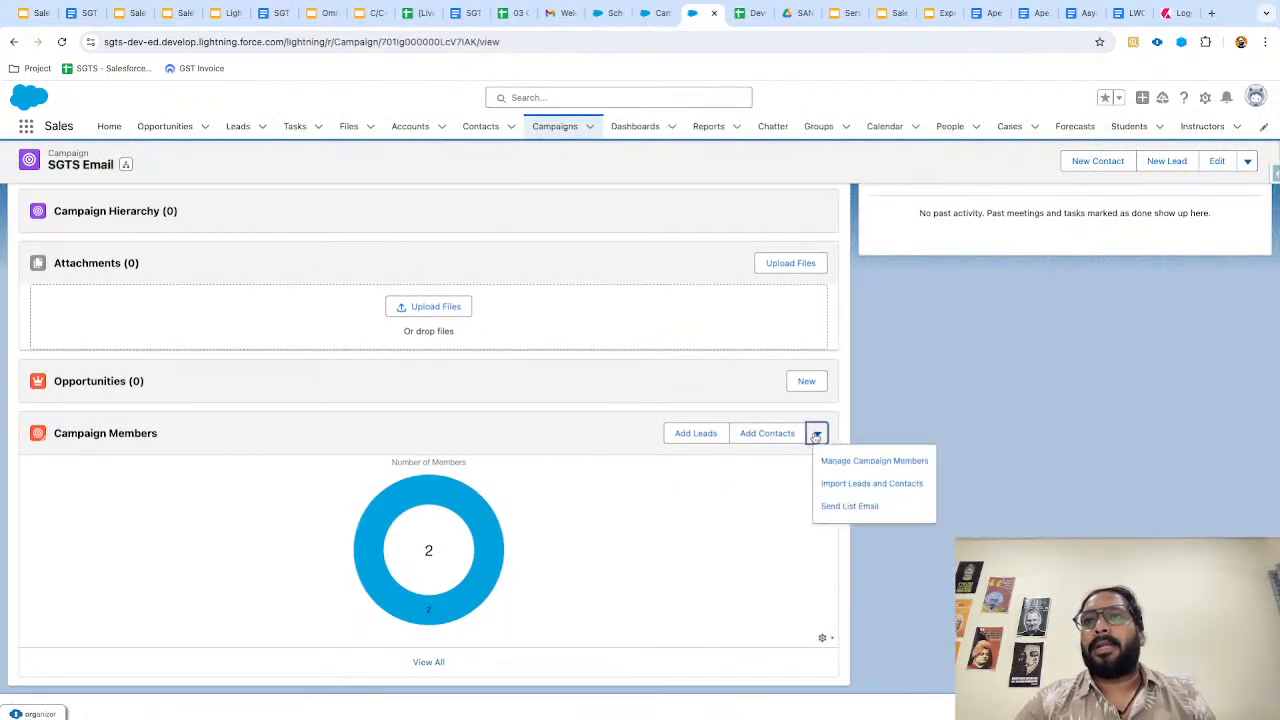
Open Manage Campaign Members and review the Member Status field and data import pages.
click(866, 462)
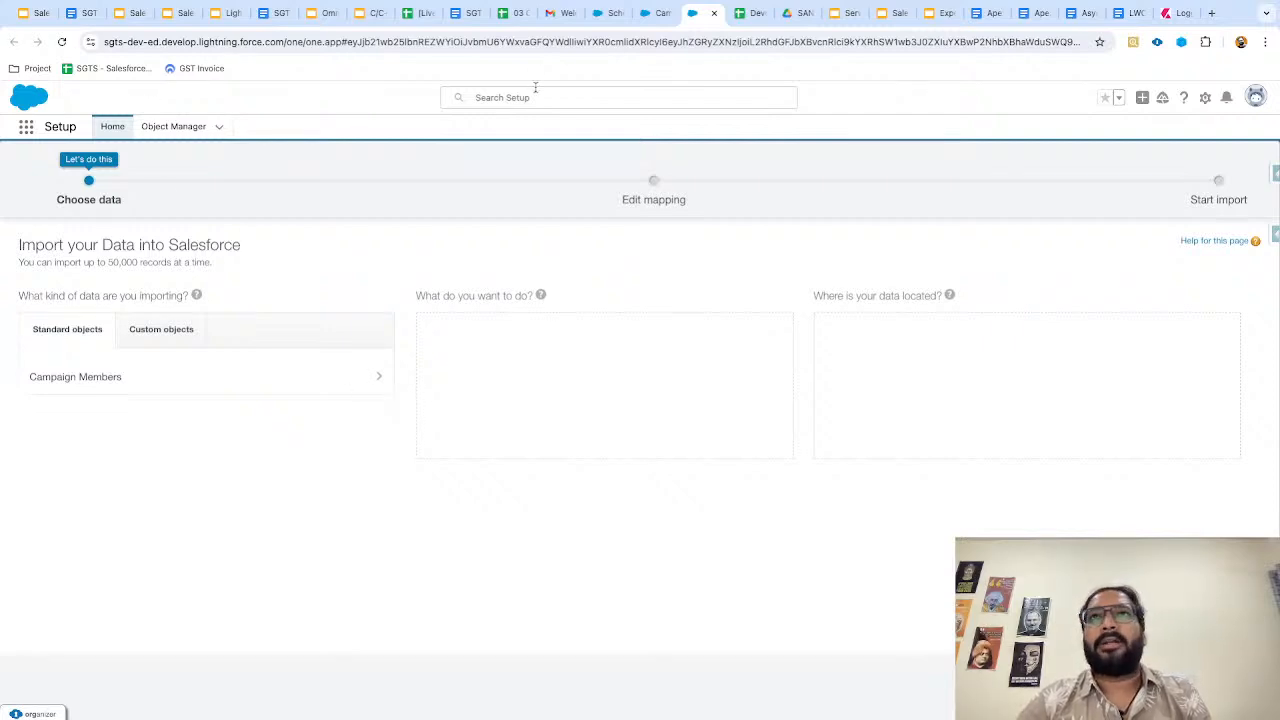
click(648, 15)
key(ctrl+Tab)
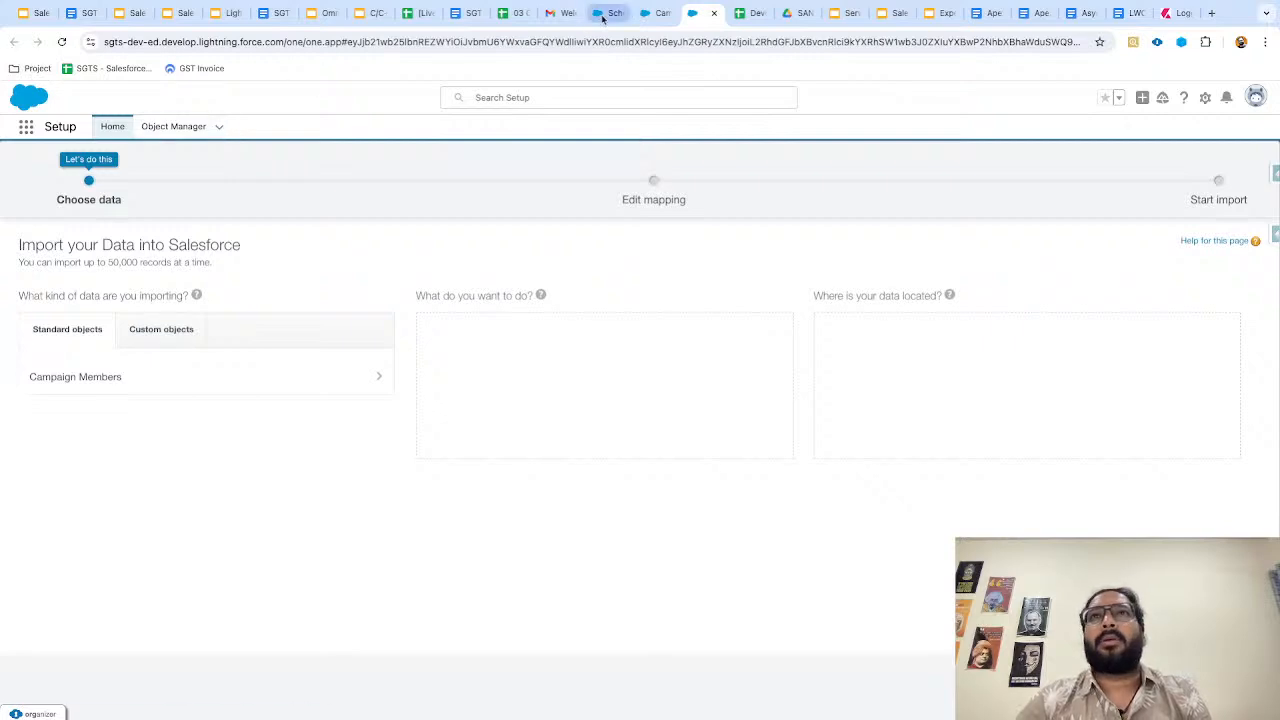
click(645, 15)
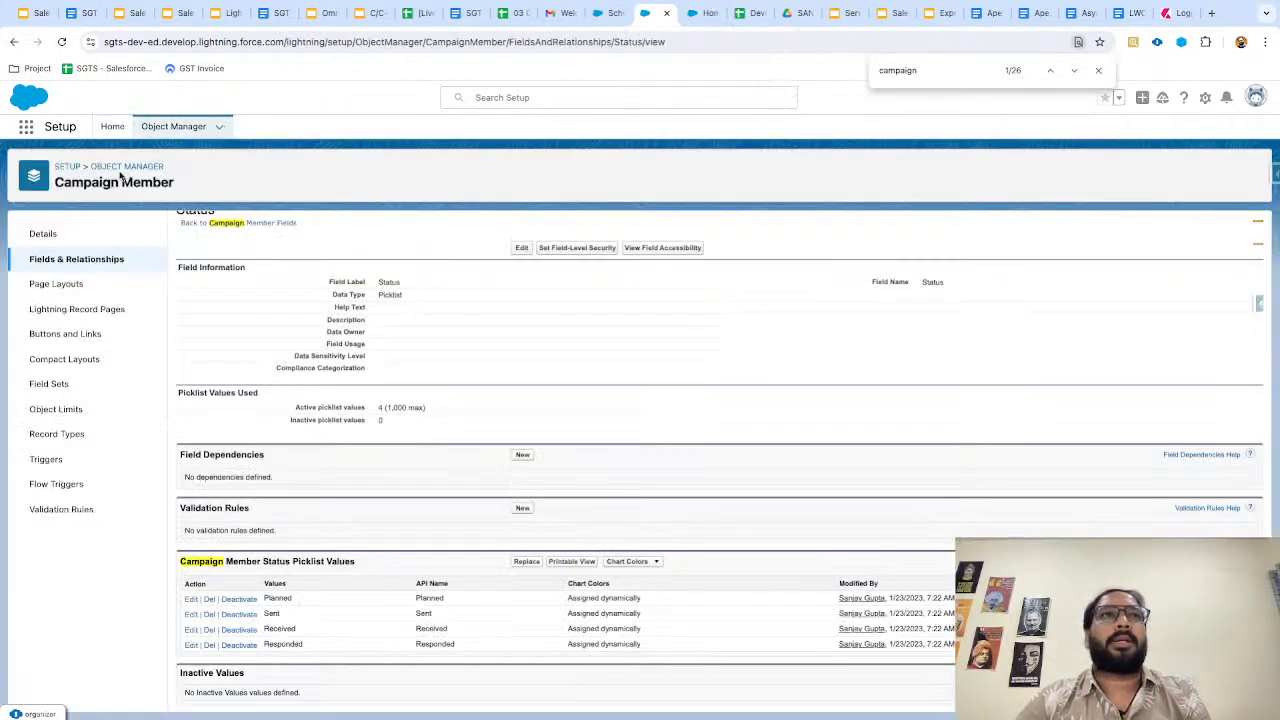
Launch the Sales app in a new browser tab and go to Campaigns.
click(27, 130)
text(sales)
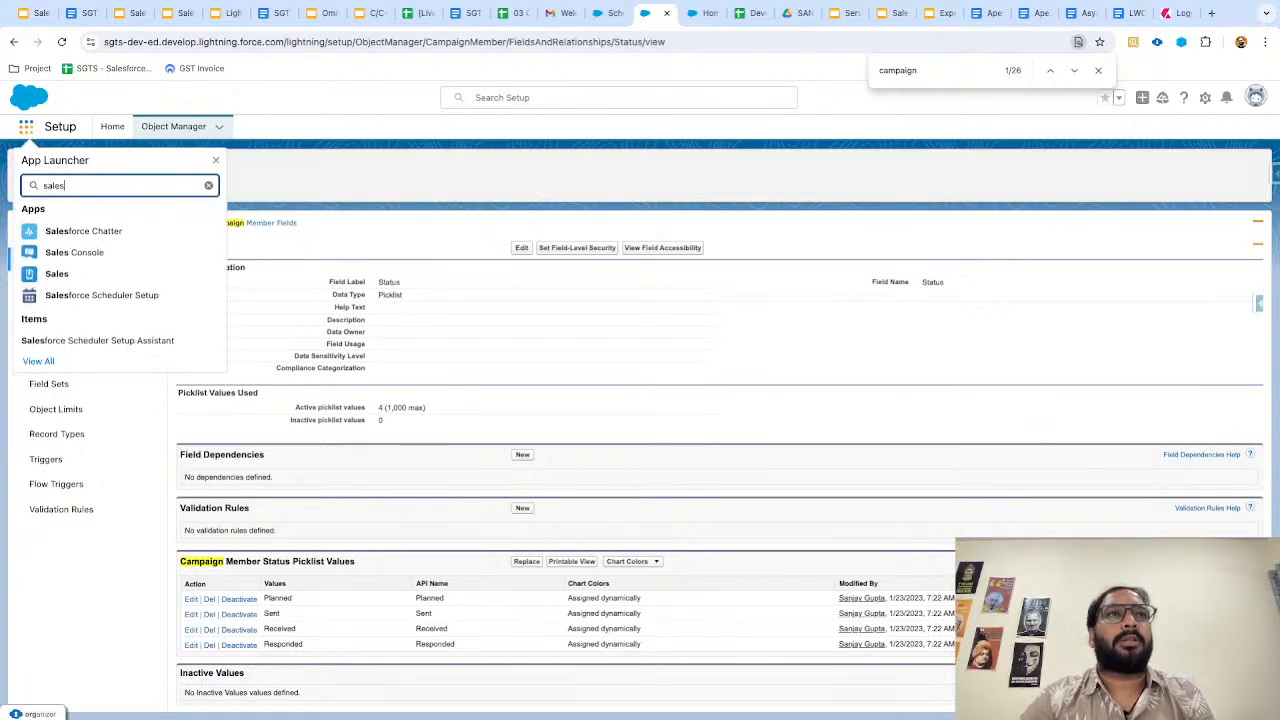
right_click(66, 281)
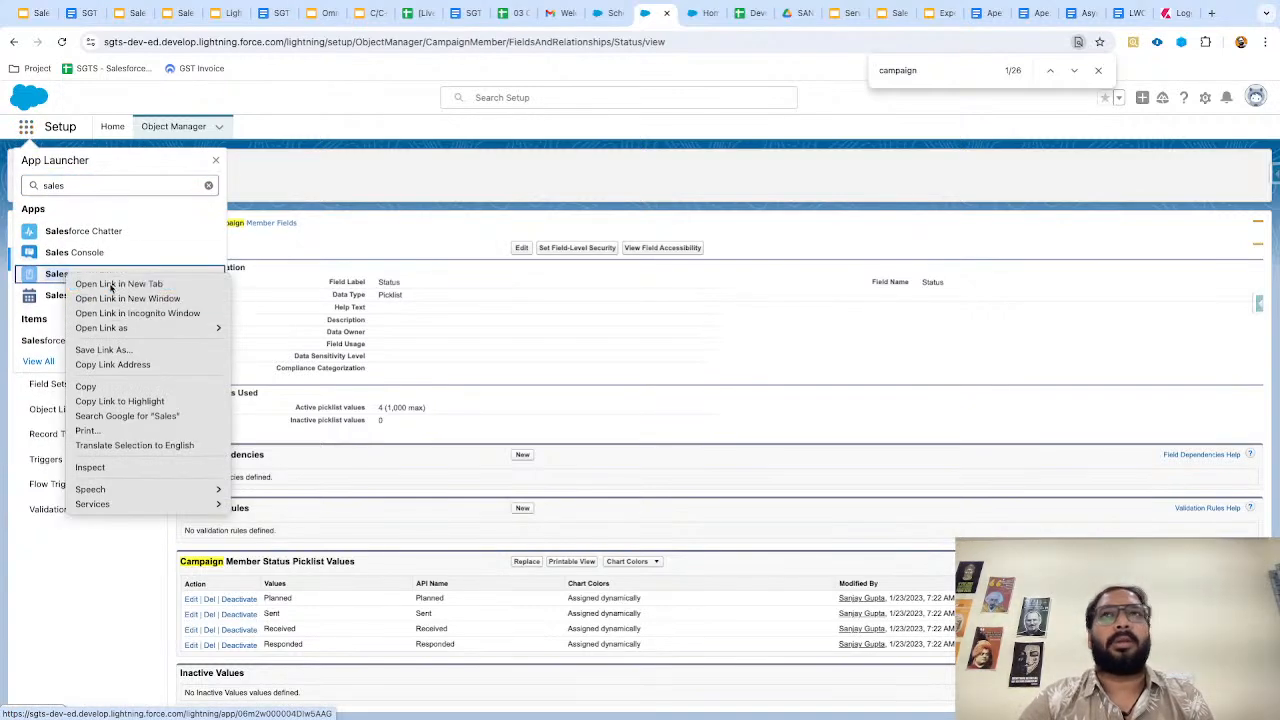
click(110, 284)
click(672, 13)
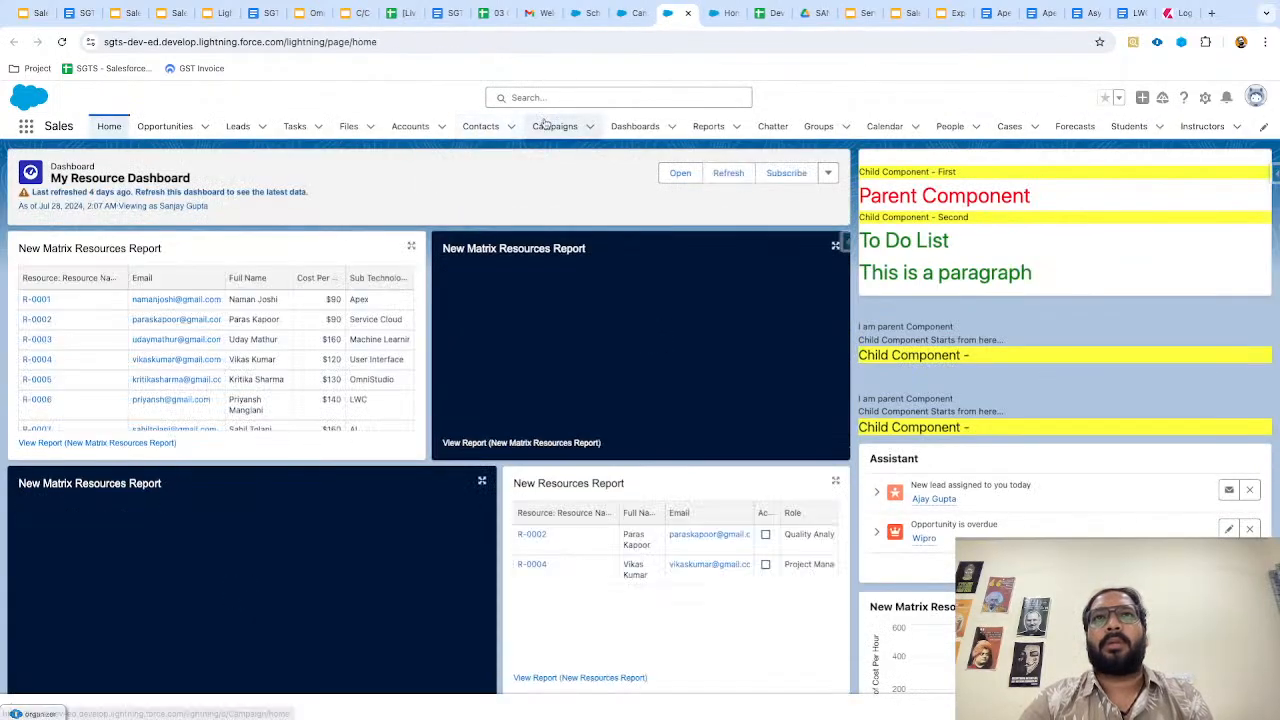
click(554, 126)
Open SGTS Email and start a Send List Email to its campaign members.
click(105, 254)
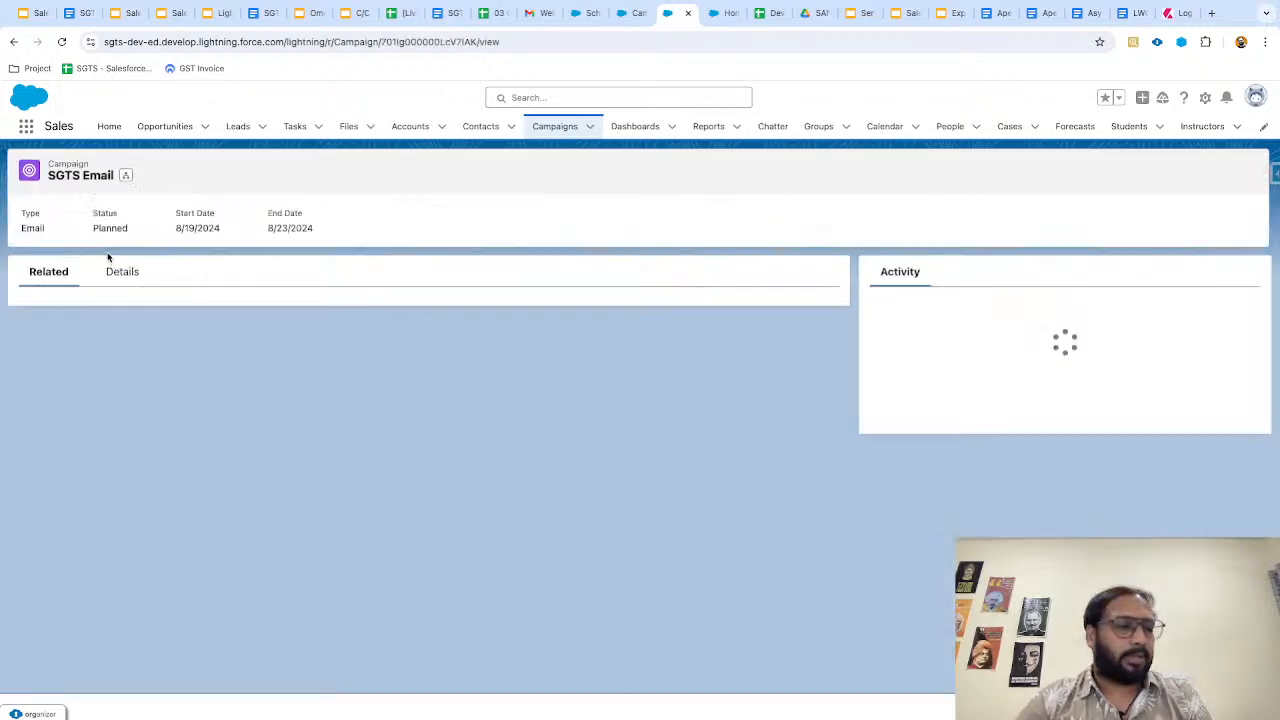
scroll(240, 396, down, 3)
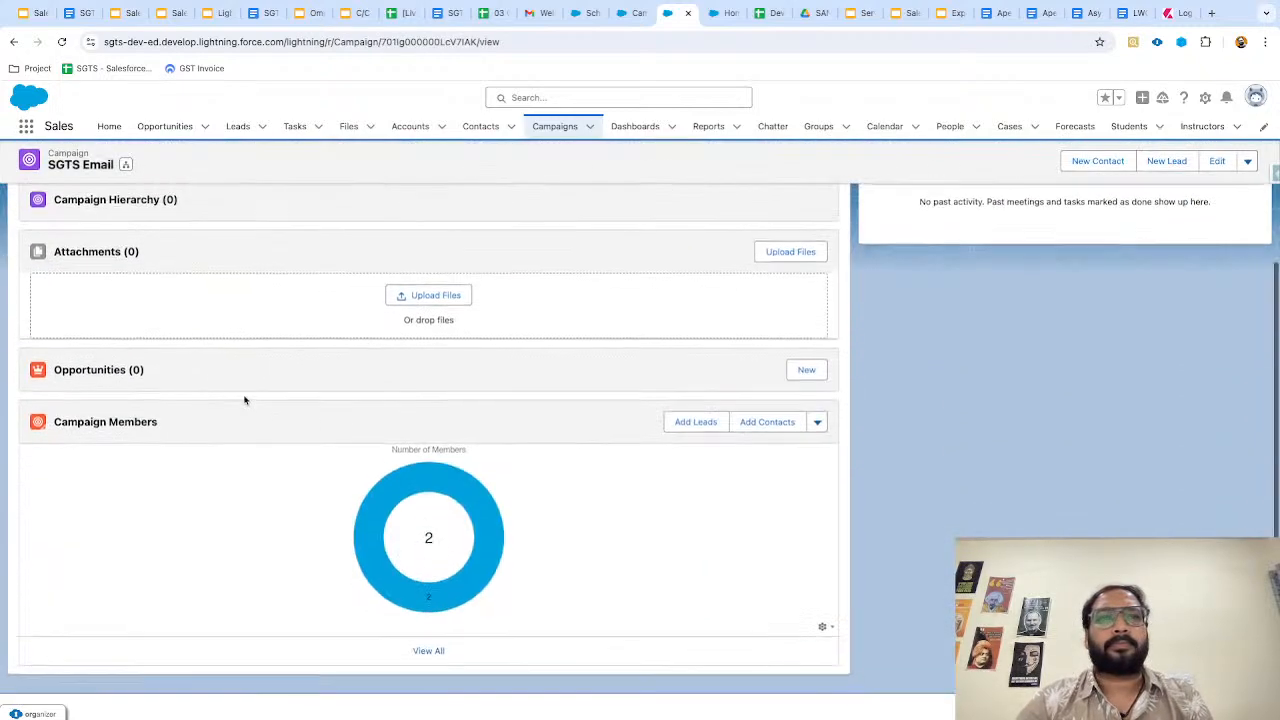
click(817, 436)
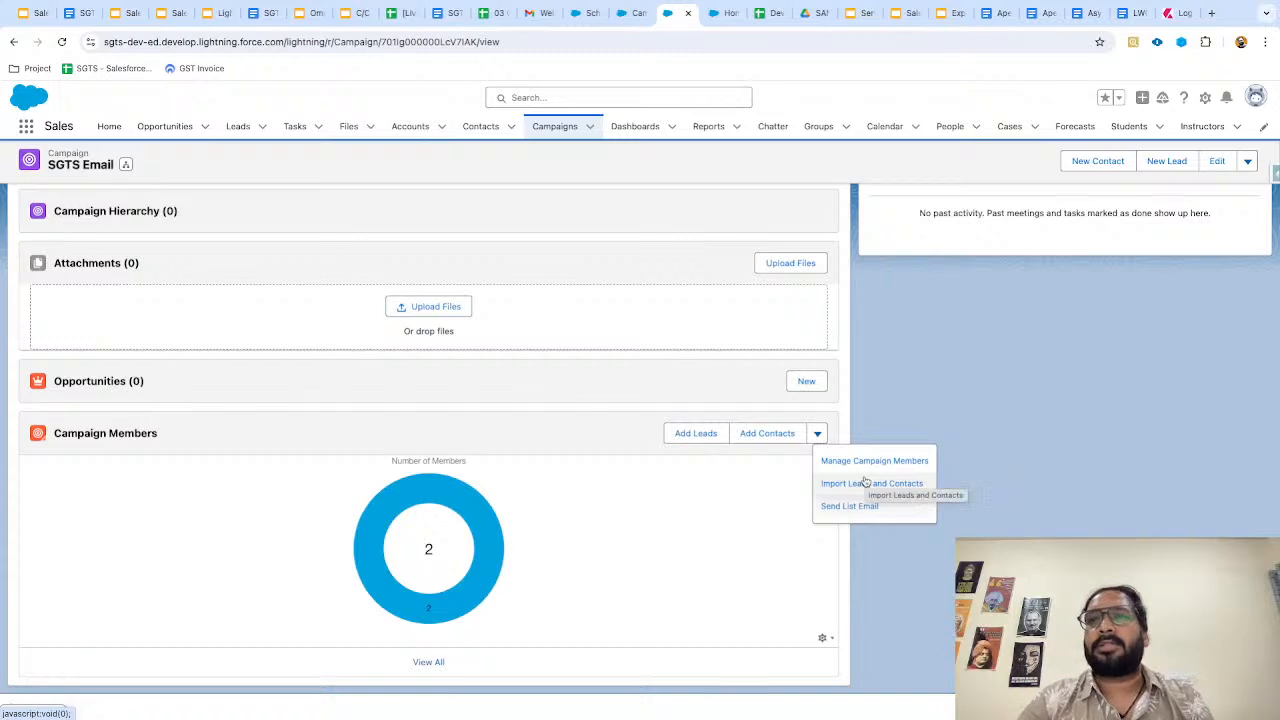
click(849, 512)
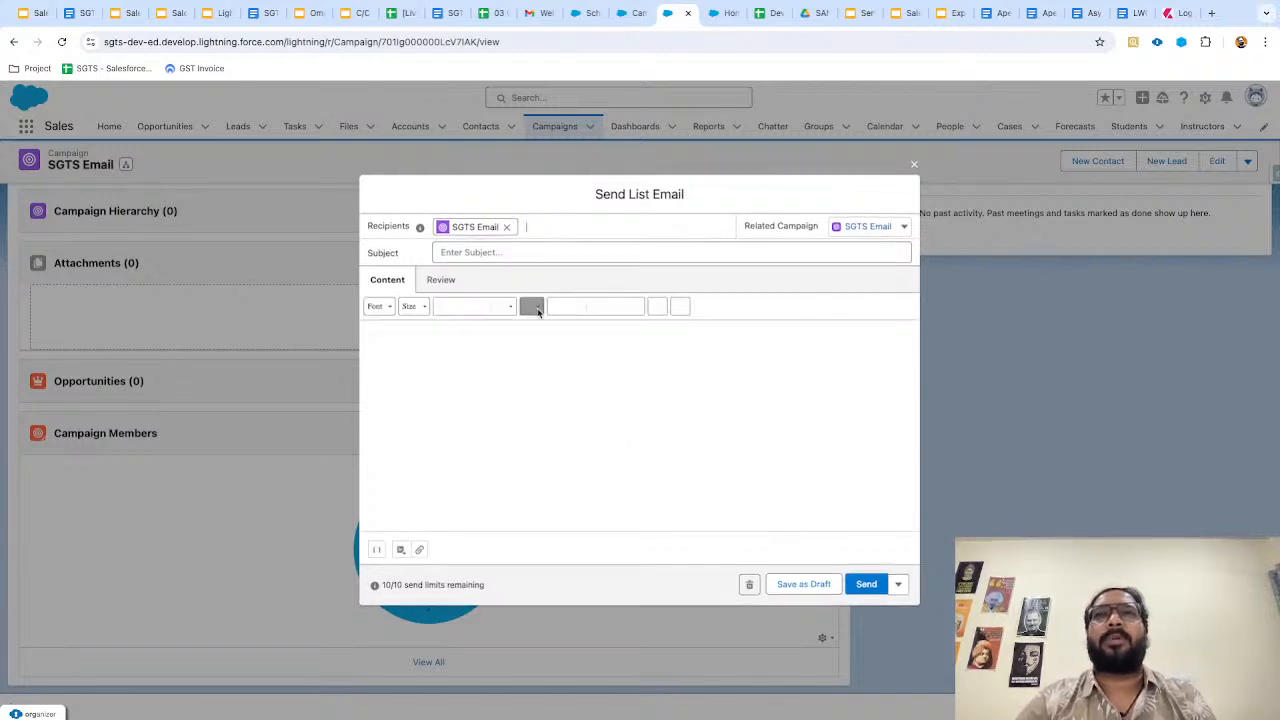
Look over the list email's subject, recipient and body, then close it unsent.
click(533, 254)
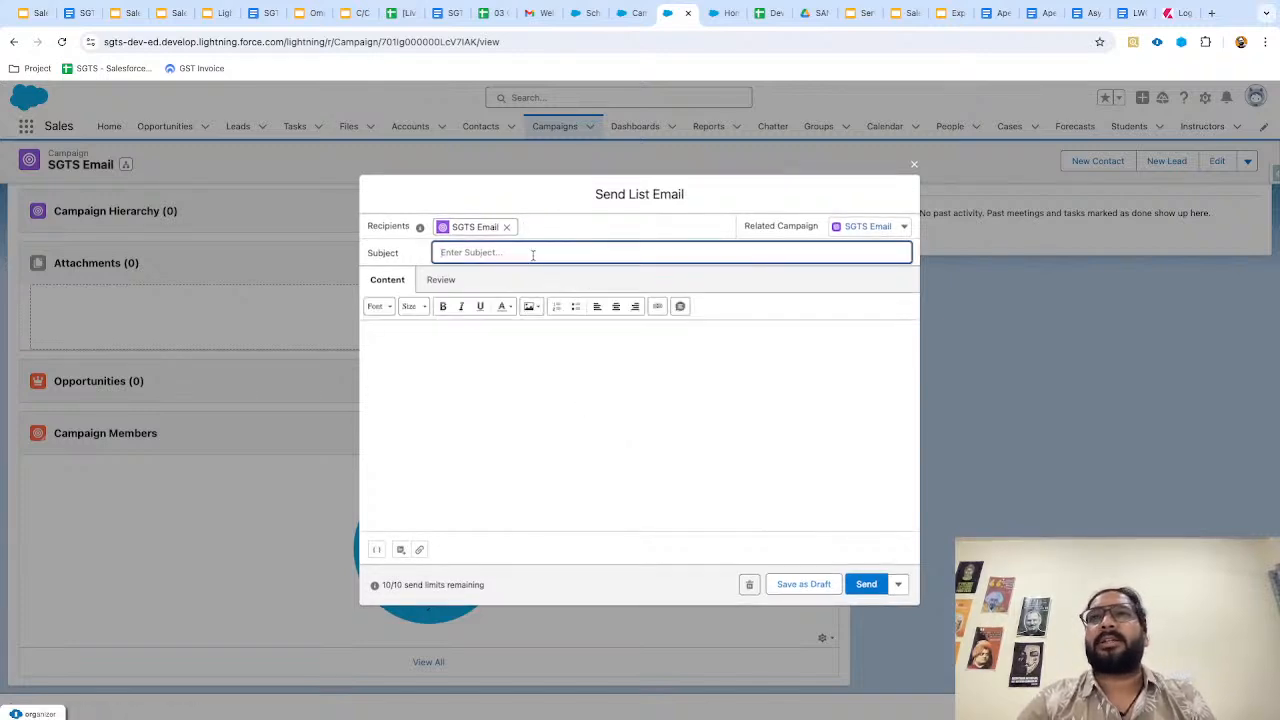
click(627, 239)
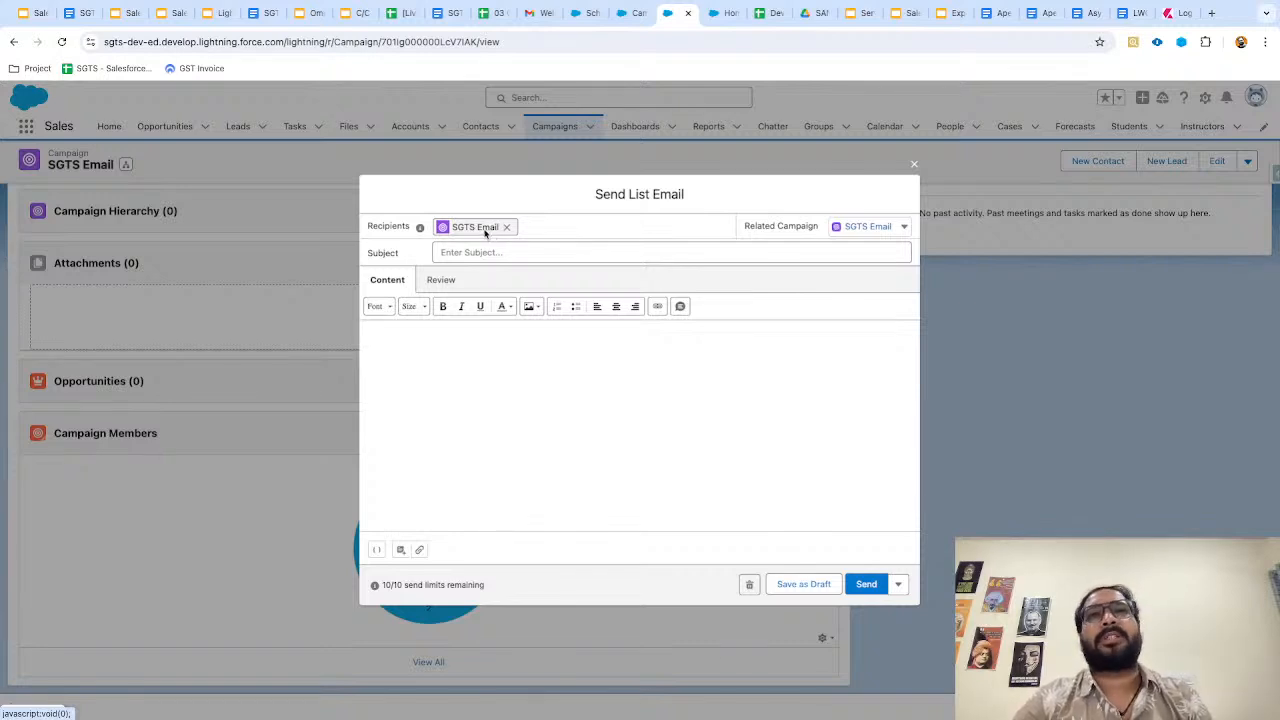
click(490, 359)
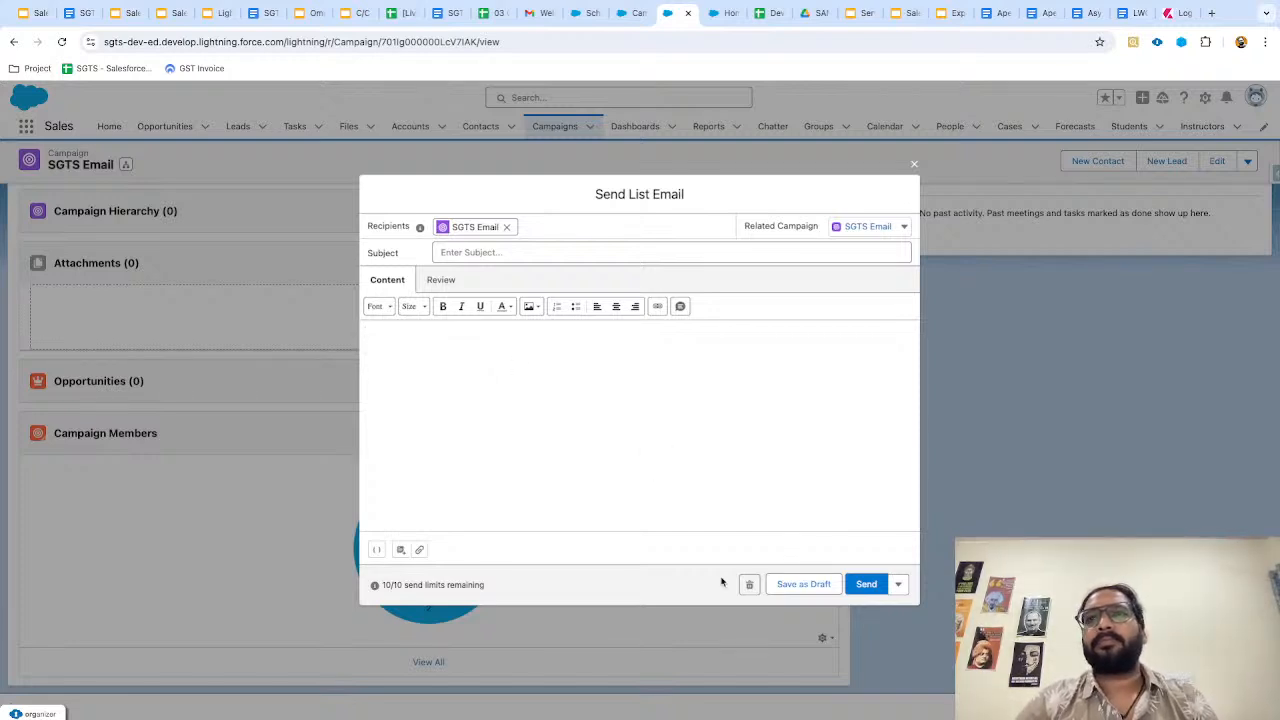
click(913, 160)
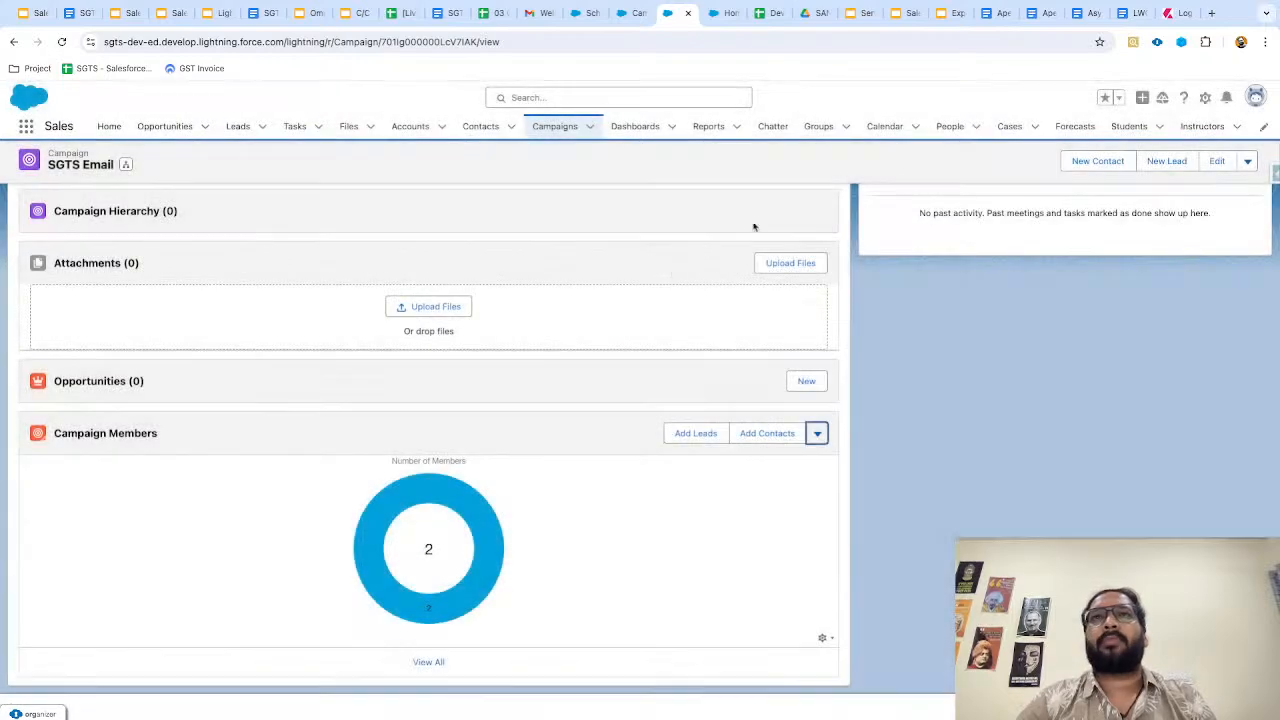
Go to the All Open Leads list showing 16 leads.
scroll(669, 271, up, 3)
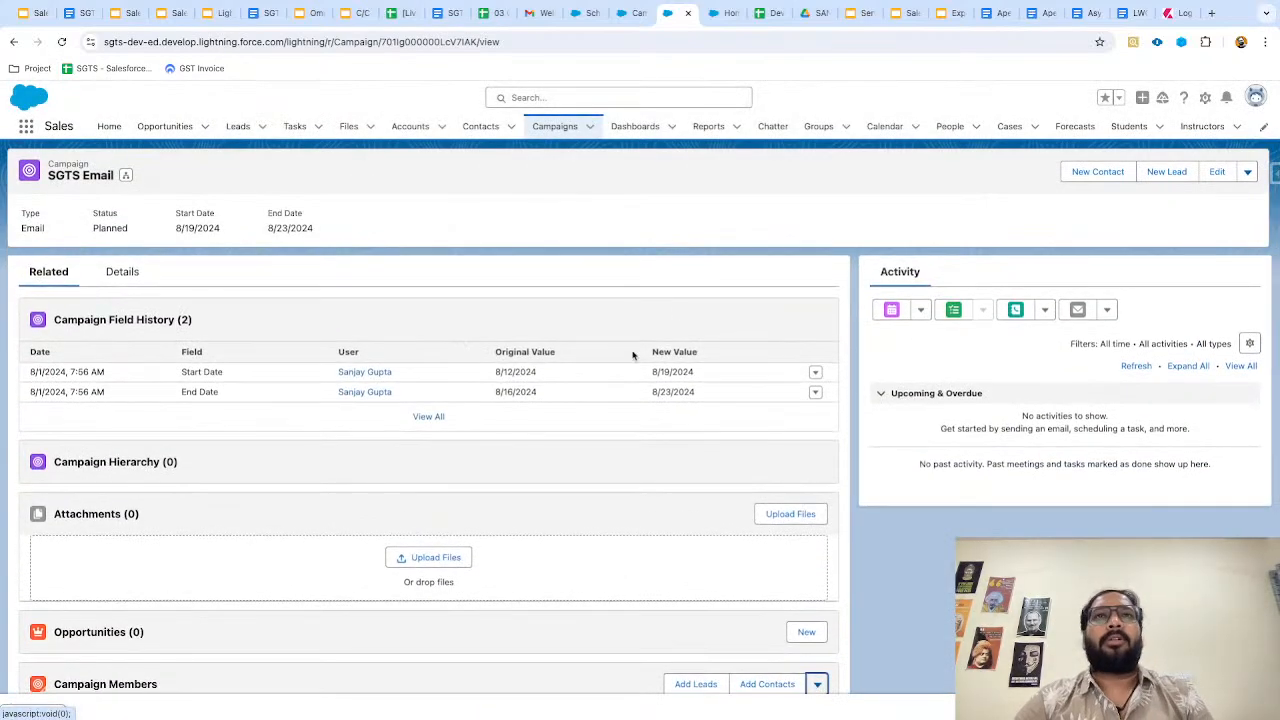
scroll(590, 440, down, 3)
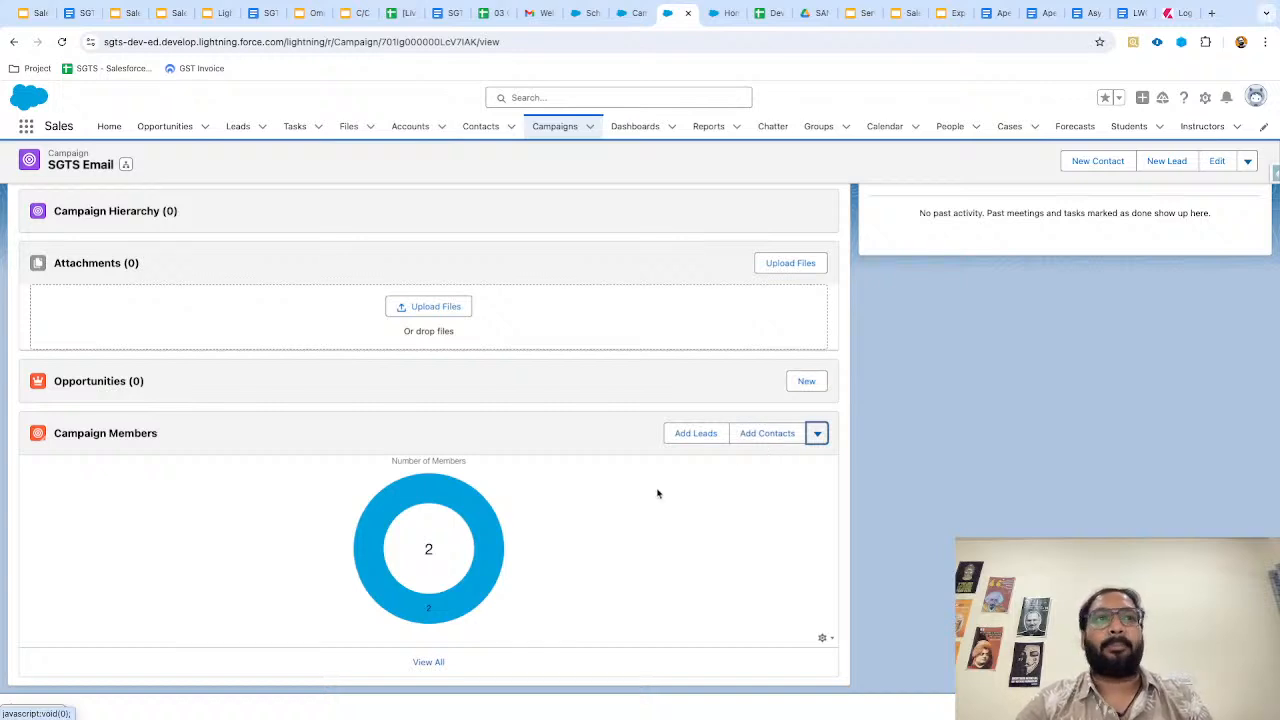
scroll(658, 493, up, 1)
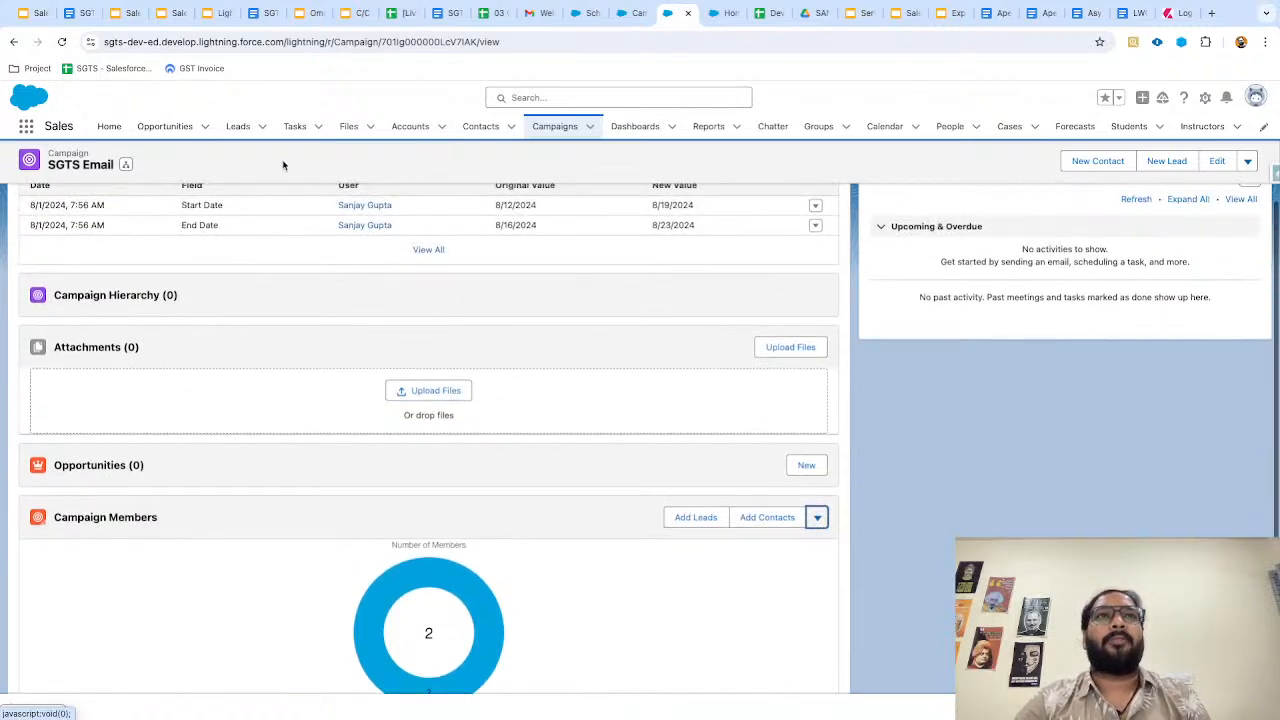
click(237, 127)
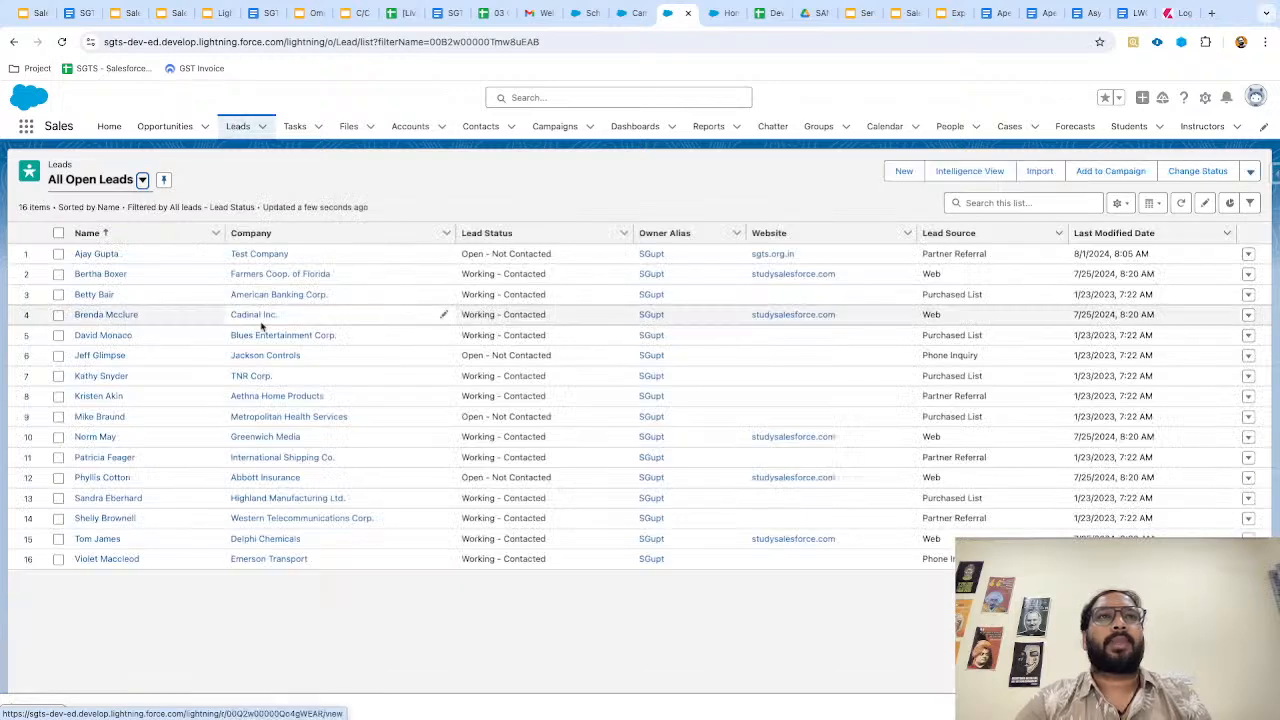
Select the lead in row 2 and add it to SGTS Email with status Sent.
click(1110, 172)
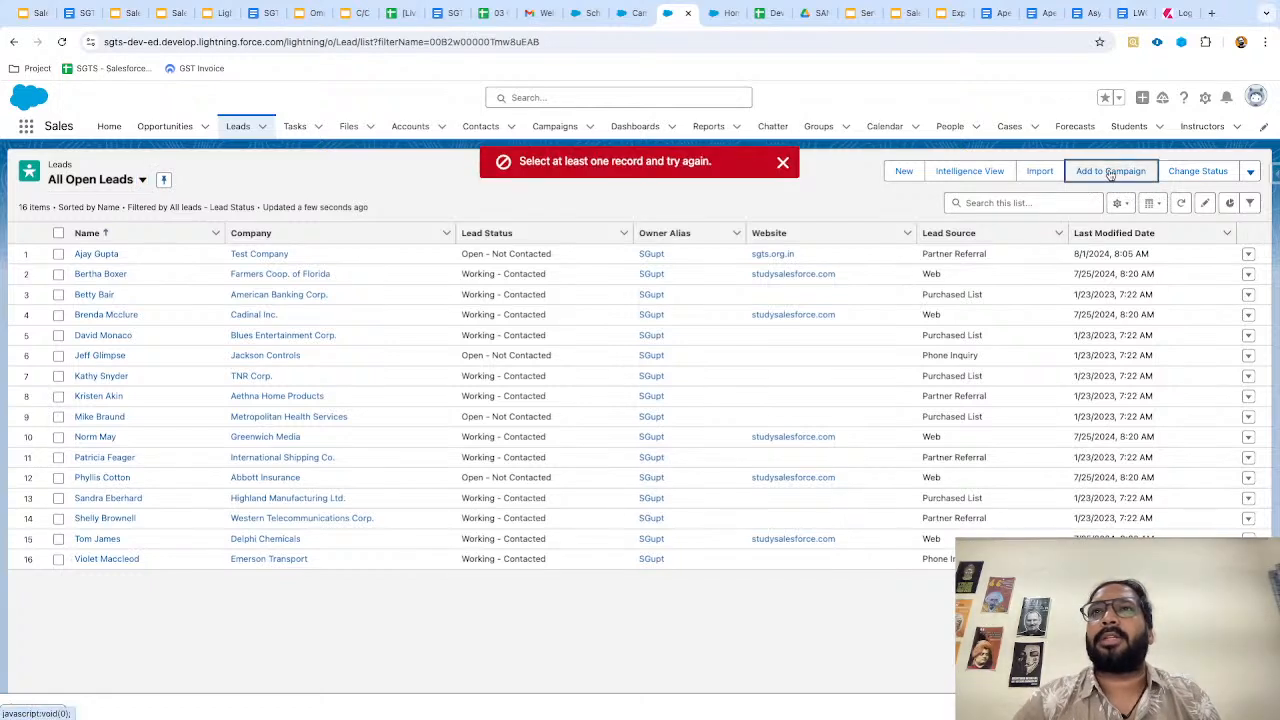
click(784, 166)
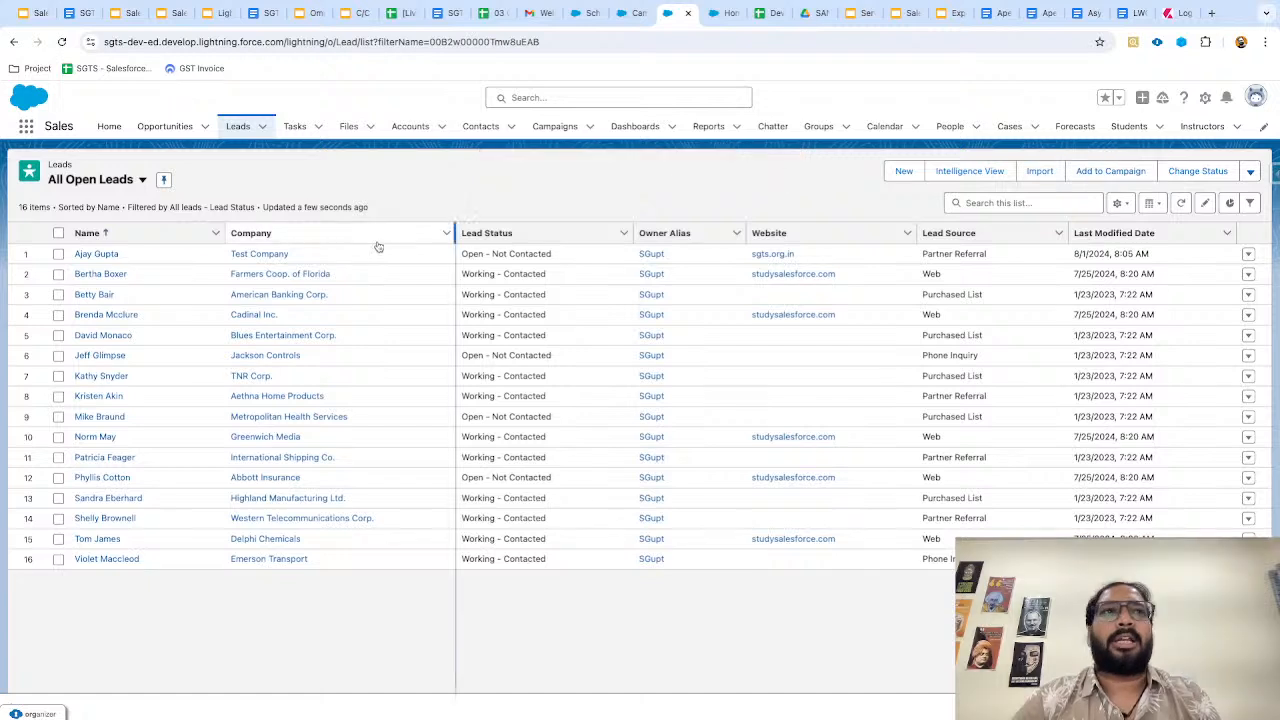
click(59, 278)
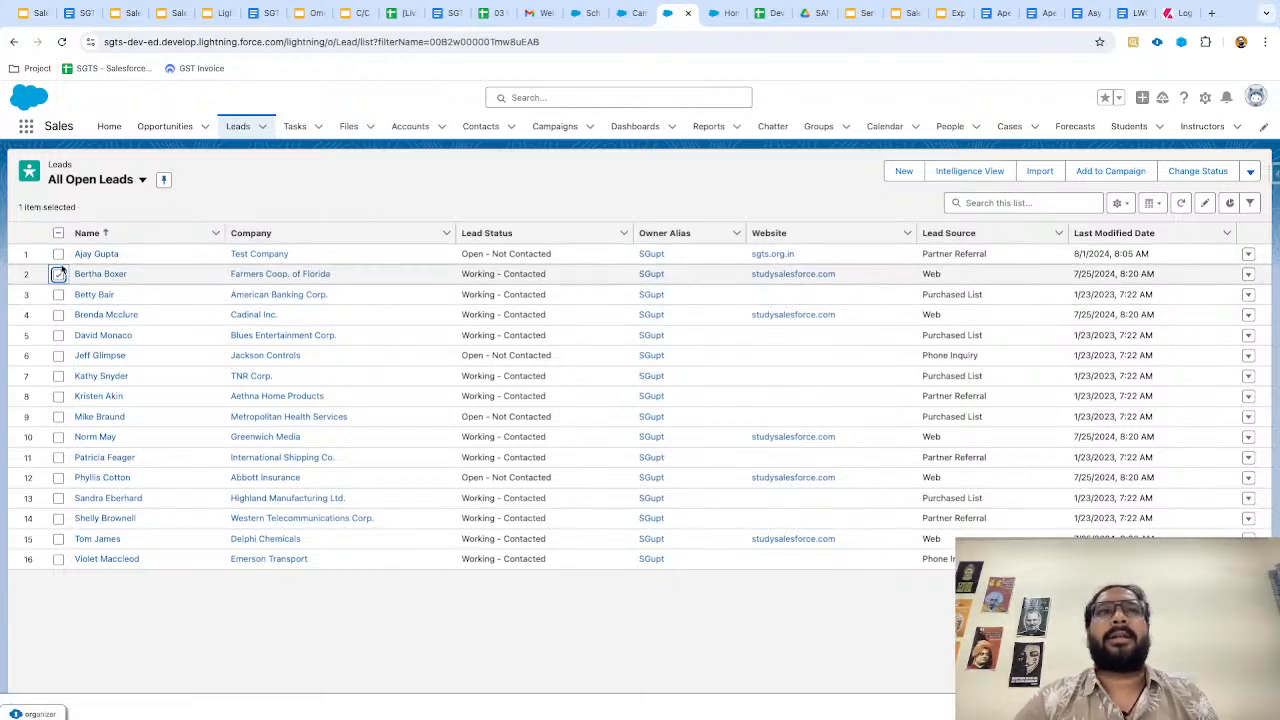
click(1124, 171)
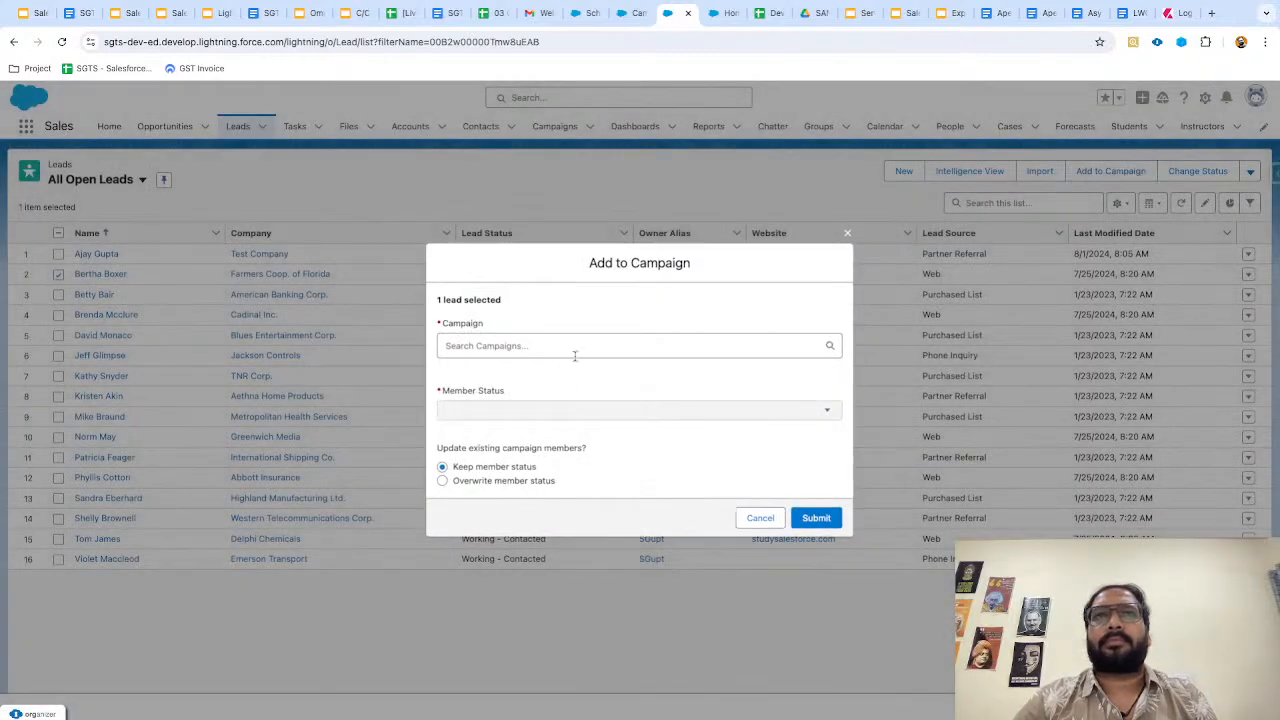
click(495, 346)
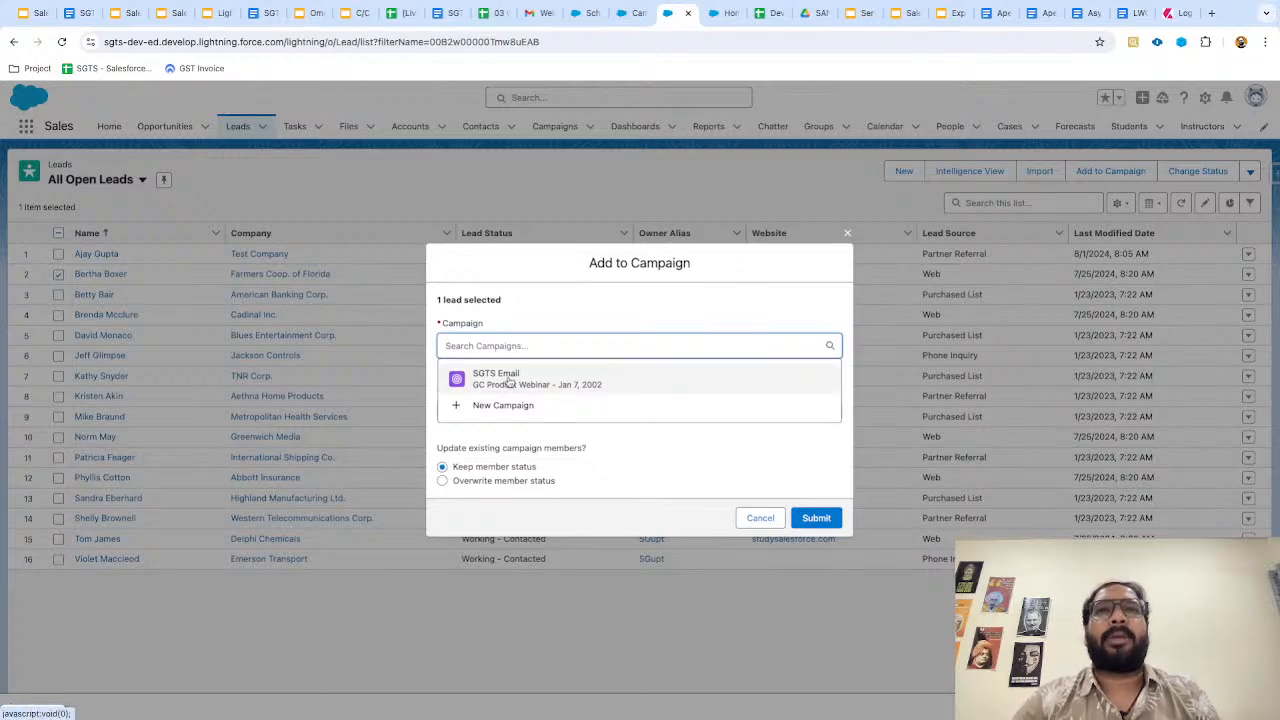
click(508, 381)
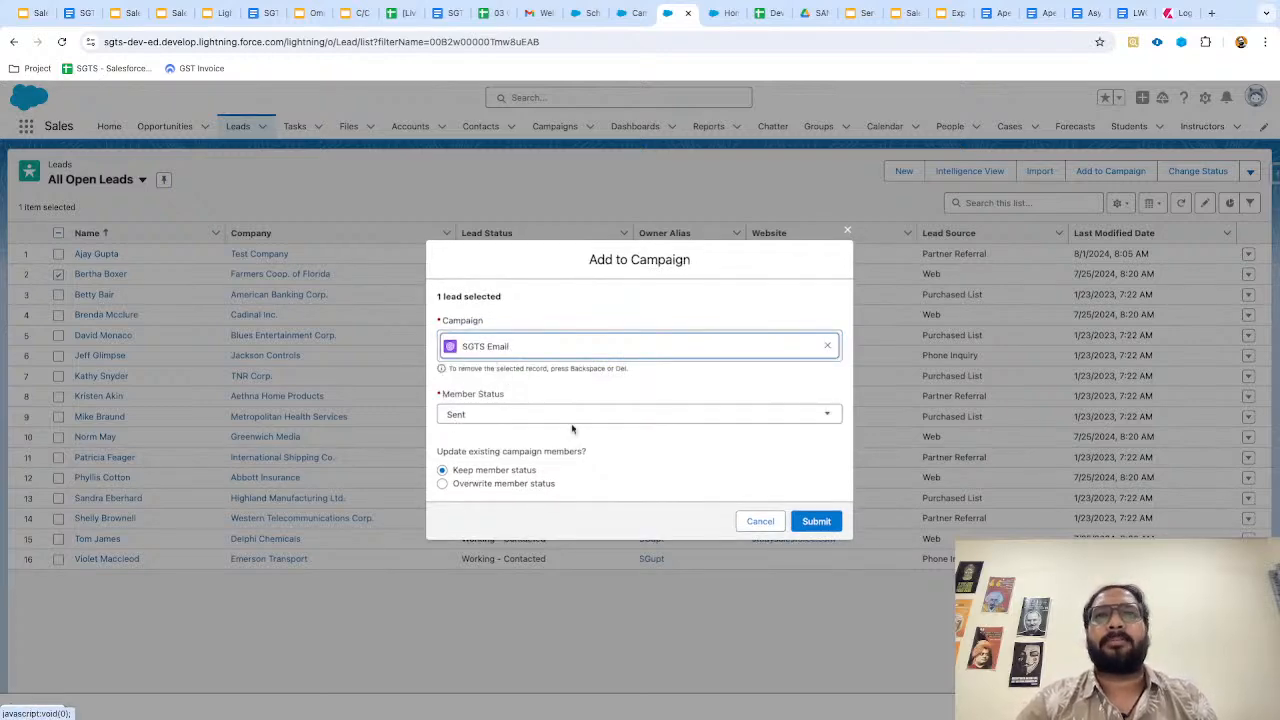
click(812, 521)
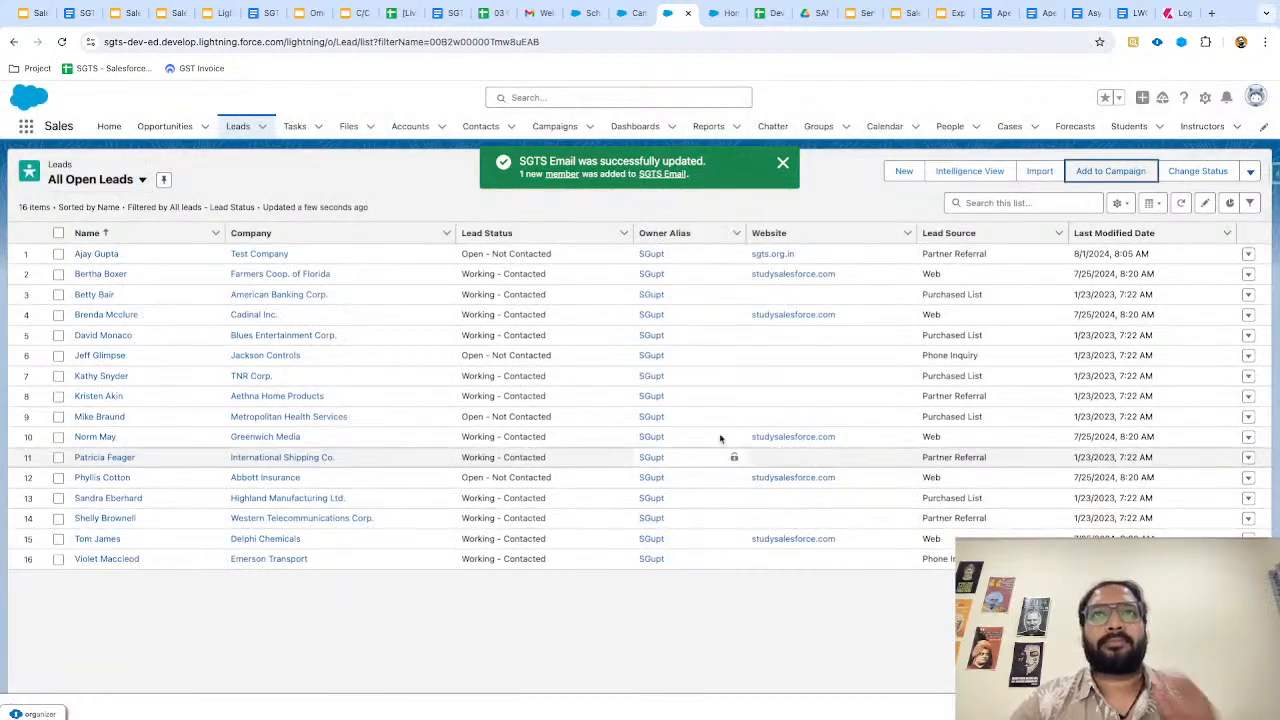
Open the SGTS Email campaign and confirm its Details show 2 leads and 1 contact.
click(554, 126)
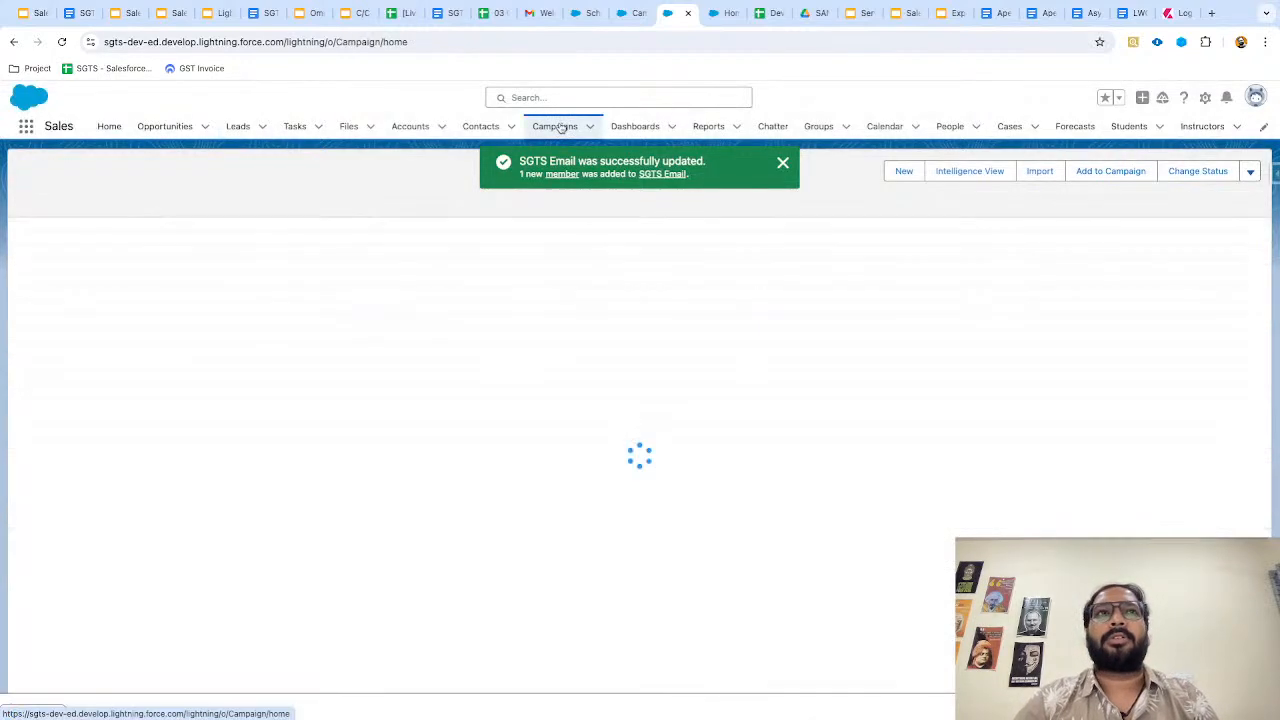
click(112, 254)
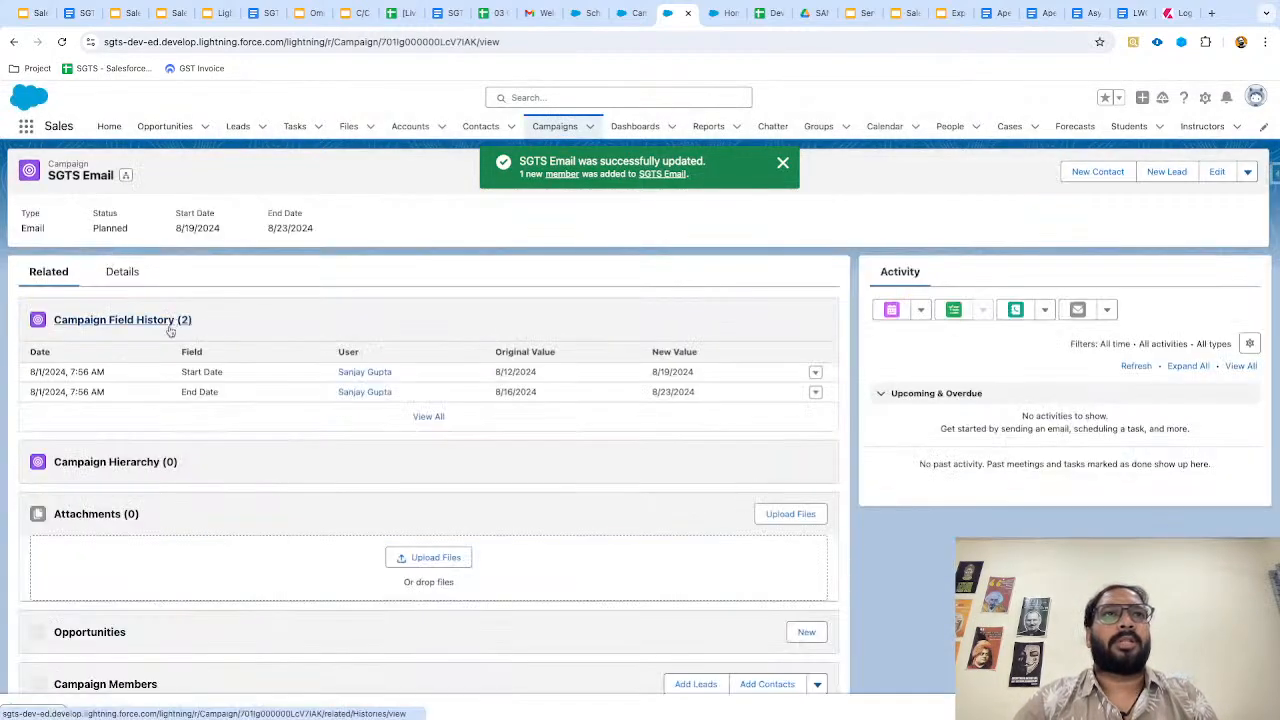
scroll(230, 415, down, 3)
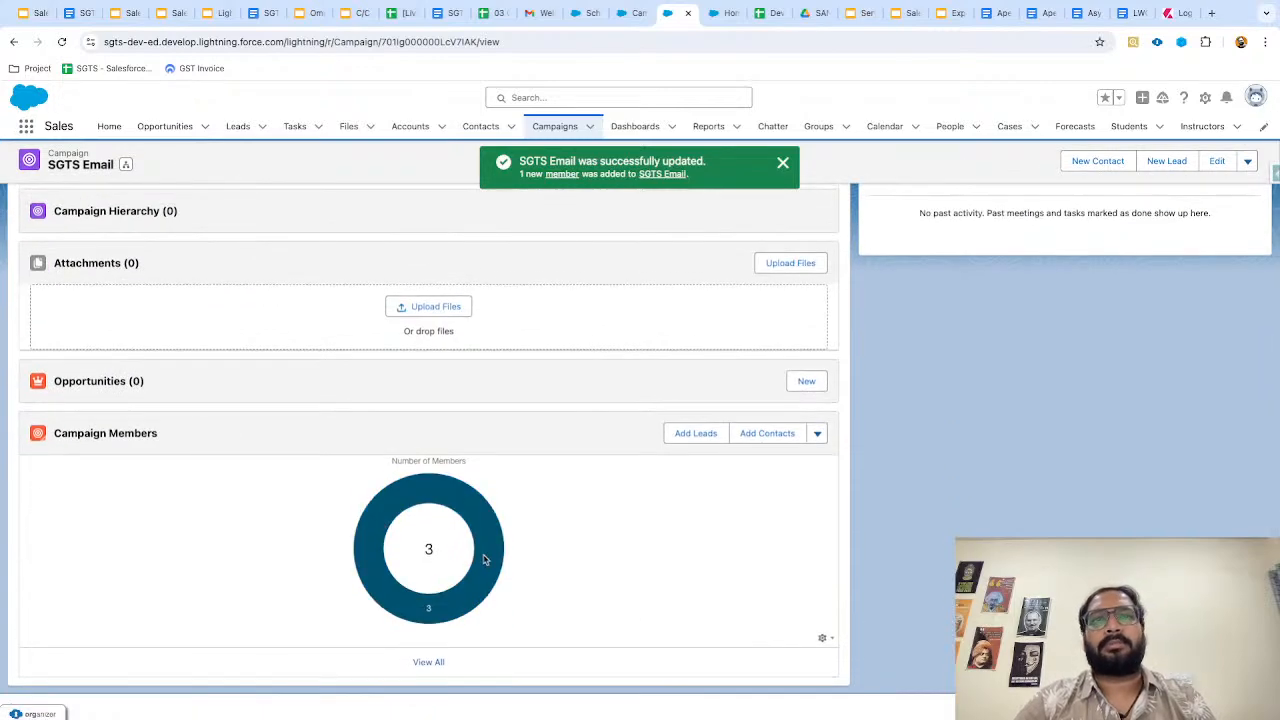
scroll(476, 569, up, 2)
scroll(476, 569, up, 5)
click(118, 271)
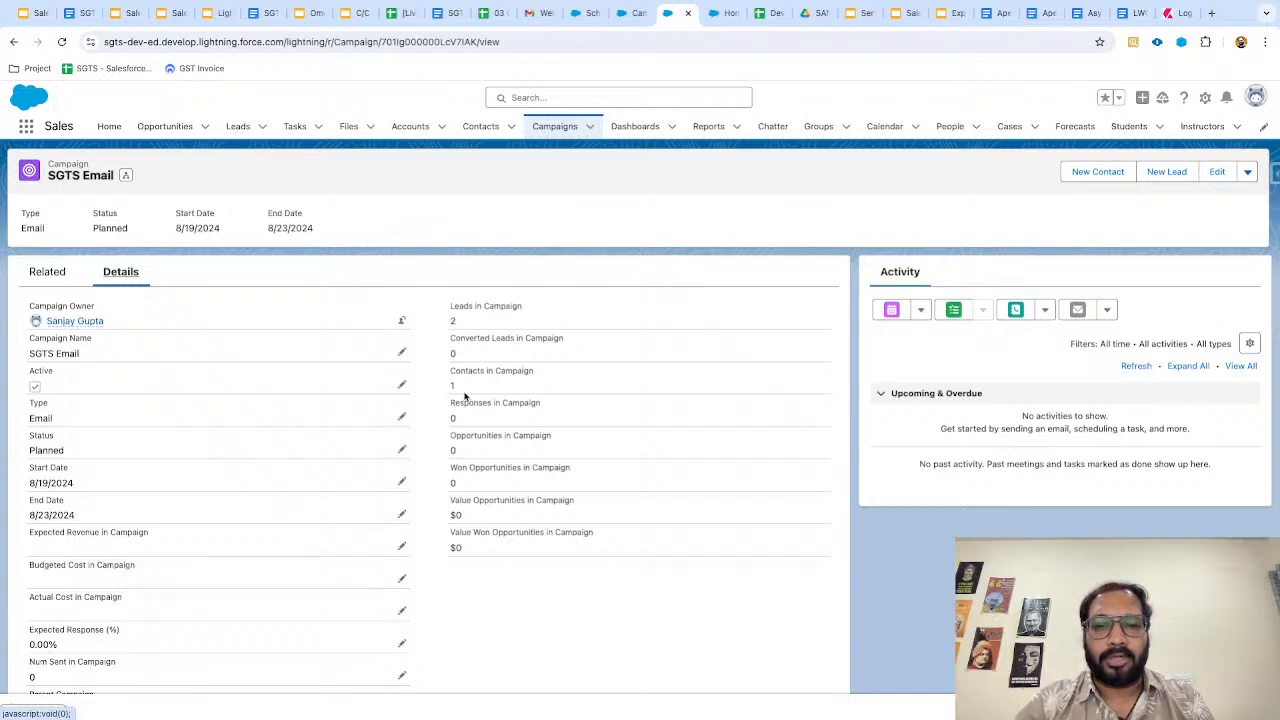
click(480, 126)
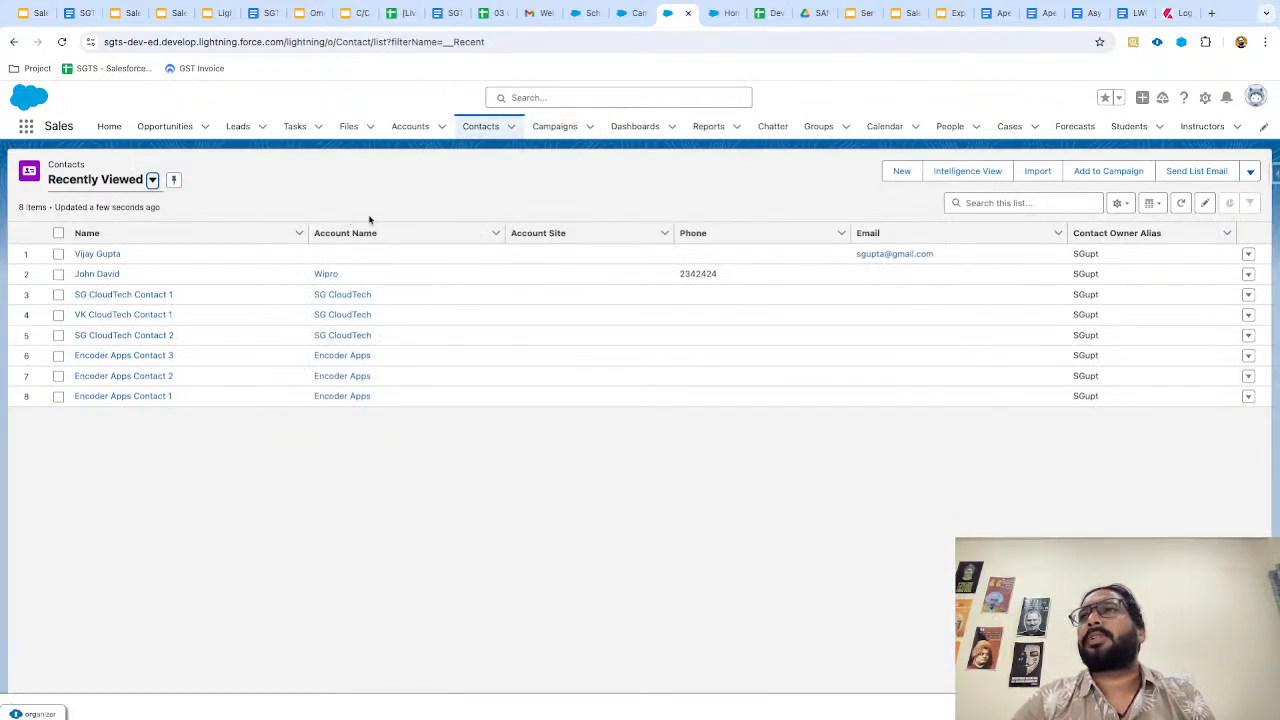
Add the second contact in the Recently Viewed list to SGTS Email with status Sent.
click(58, 274)
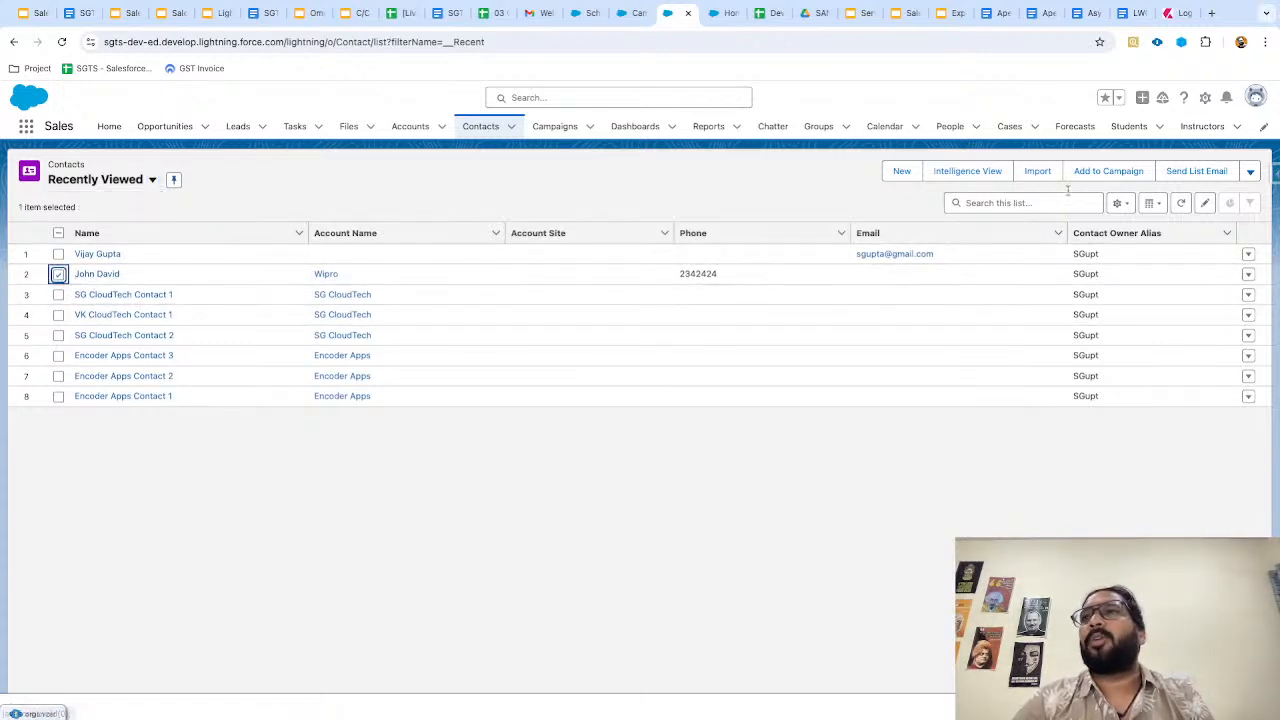
click(1110, 172)
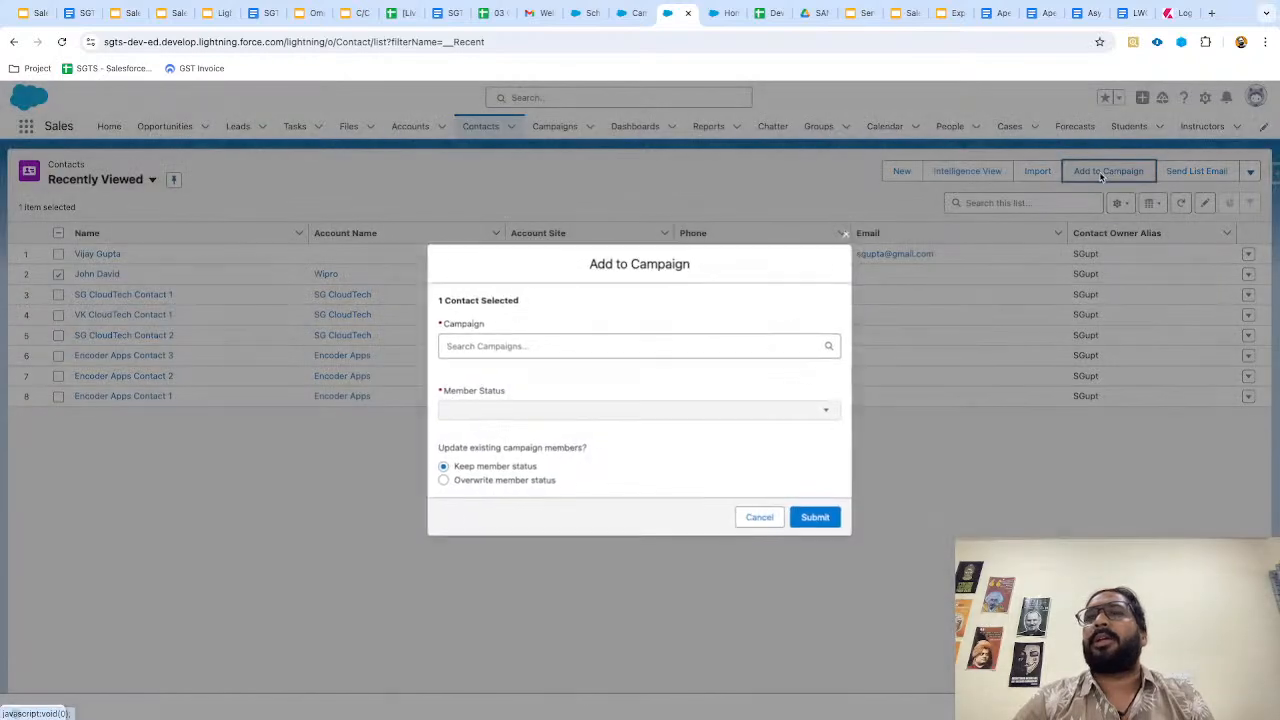
click(548, 350)
click(523, 384)
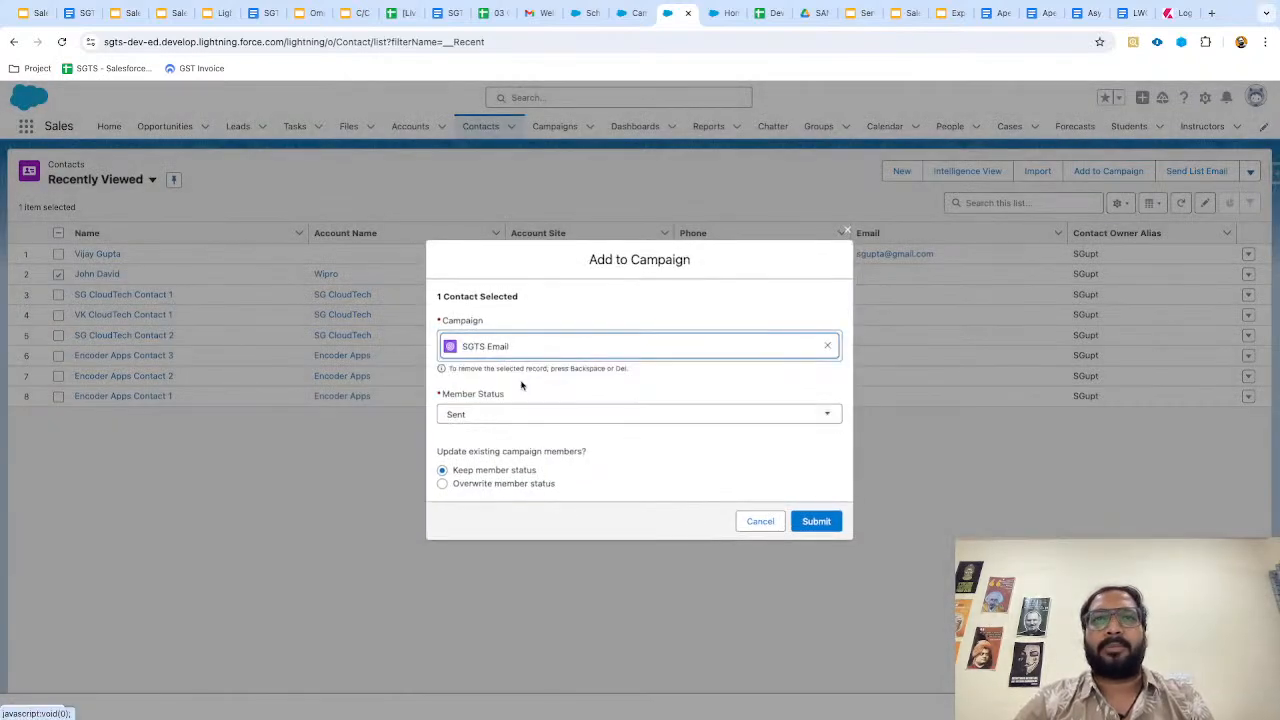
click(816, 521)
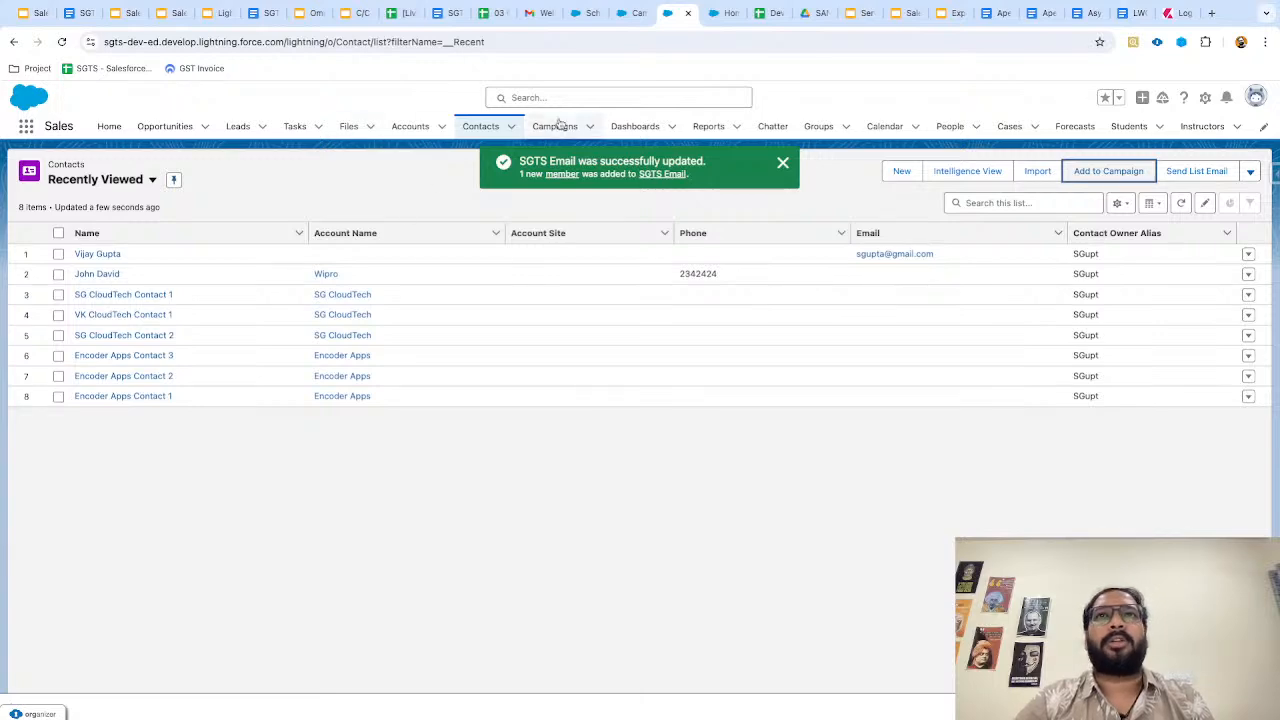
click(556, 126)
Reopen SGTS Email and confirm it now has 4 members: 2 leads and 2 contacts.
click(98, 254)
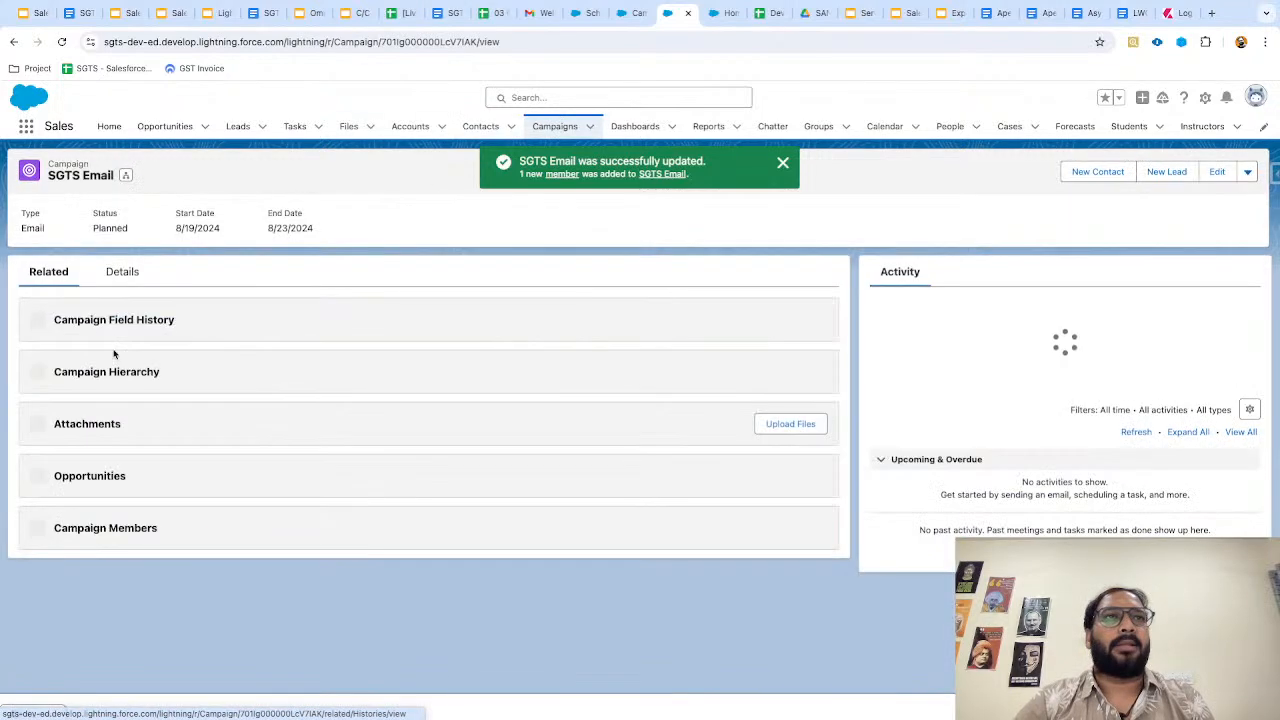
scroll(160, 486, down, 3)
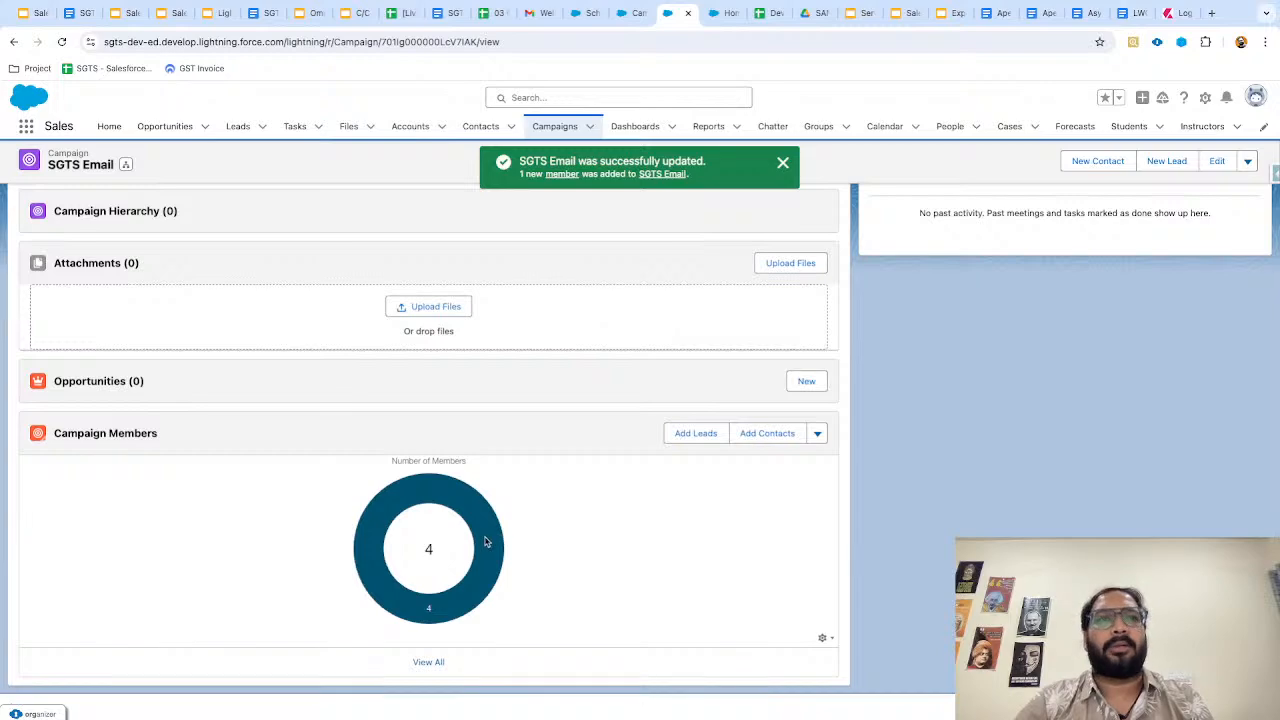
scroll(289, 551, up, 3)
click(122, 272)
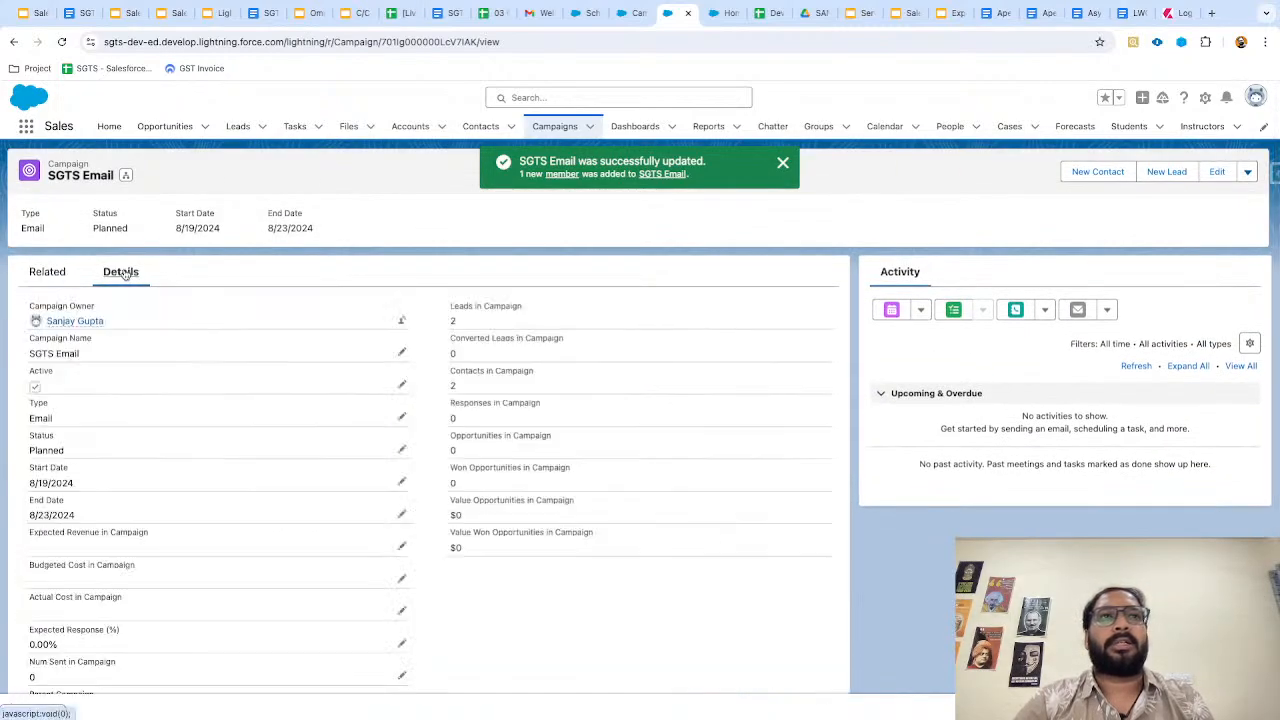
scroll(461, 336, up, 5)
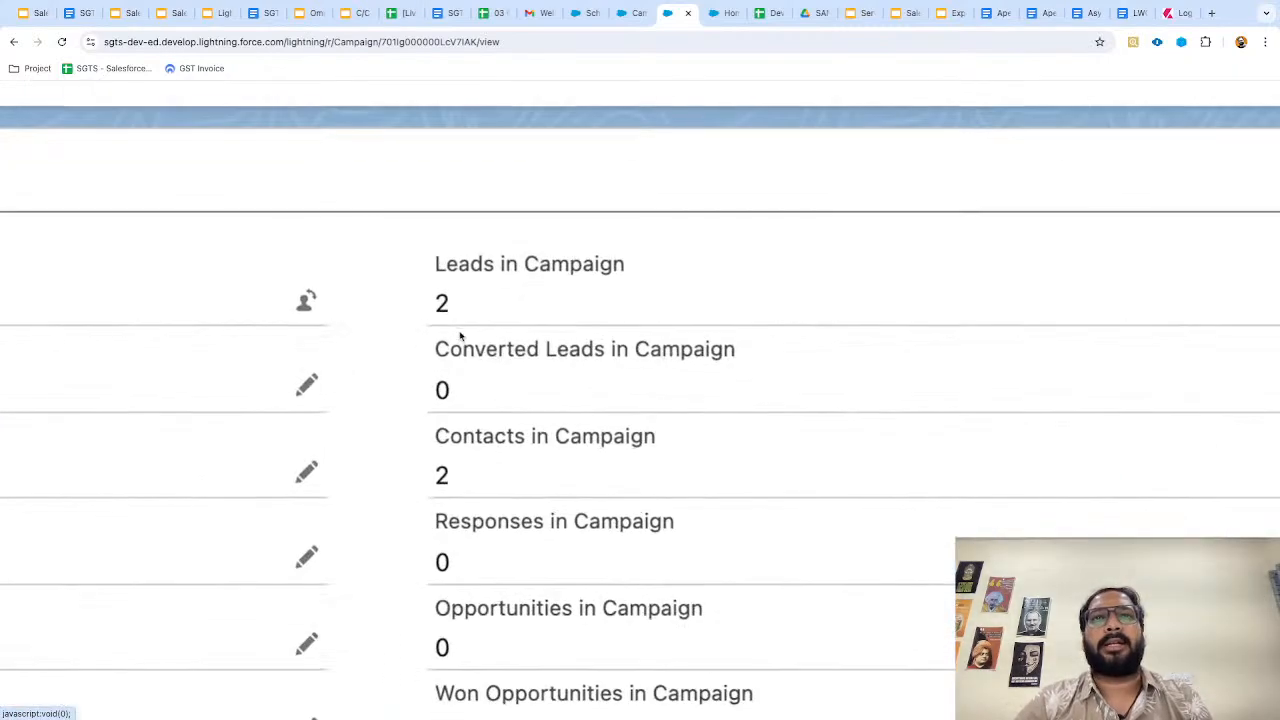
scroll(461, 339, down, 5)
scroll(461, 338, down, 3)
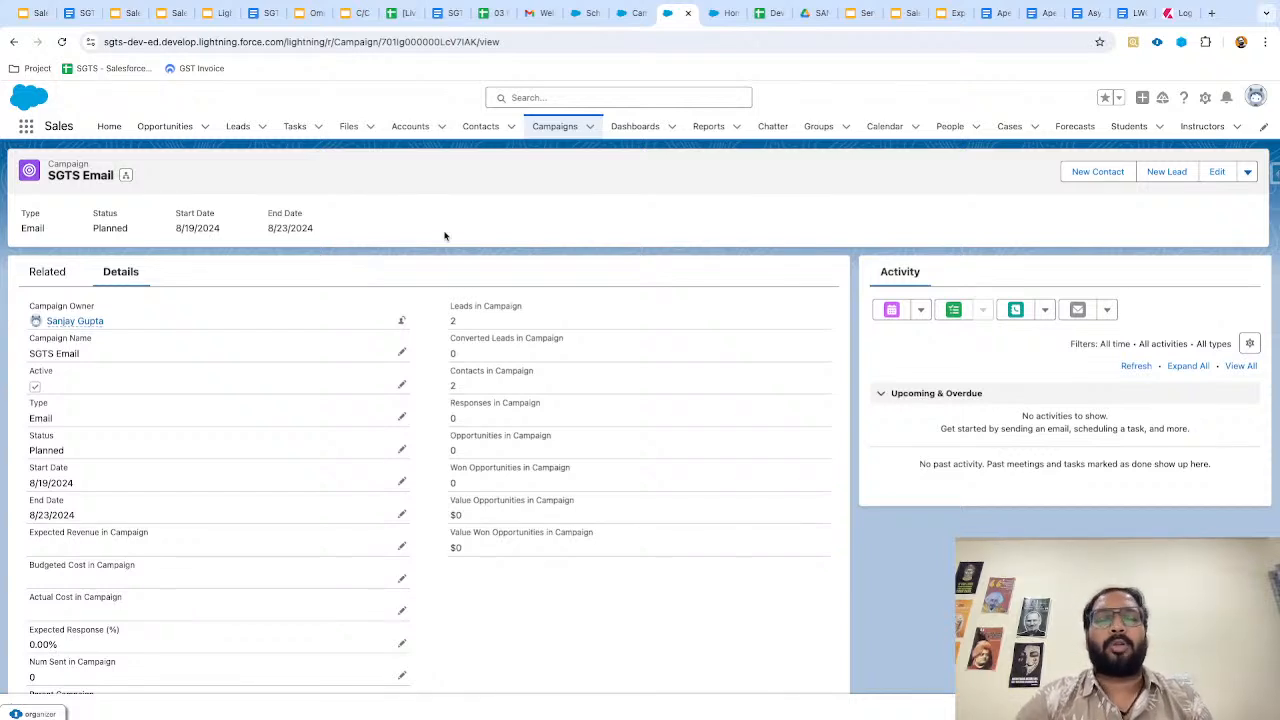
key(ctrl+Left)
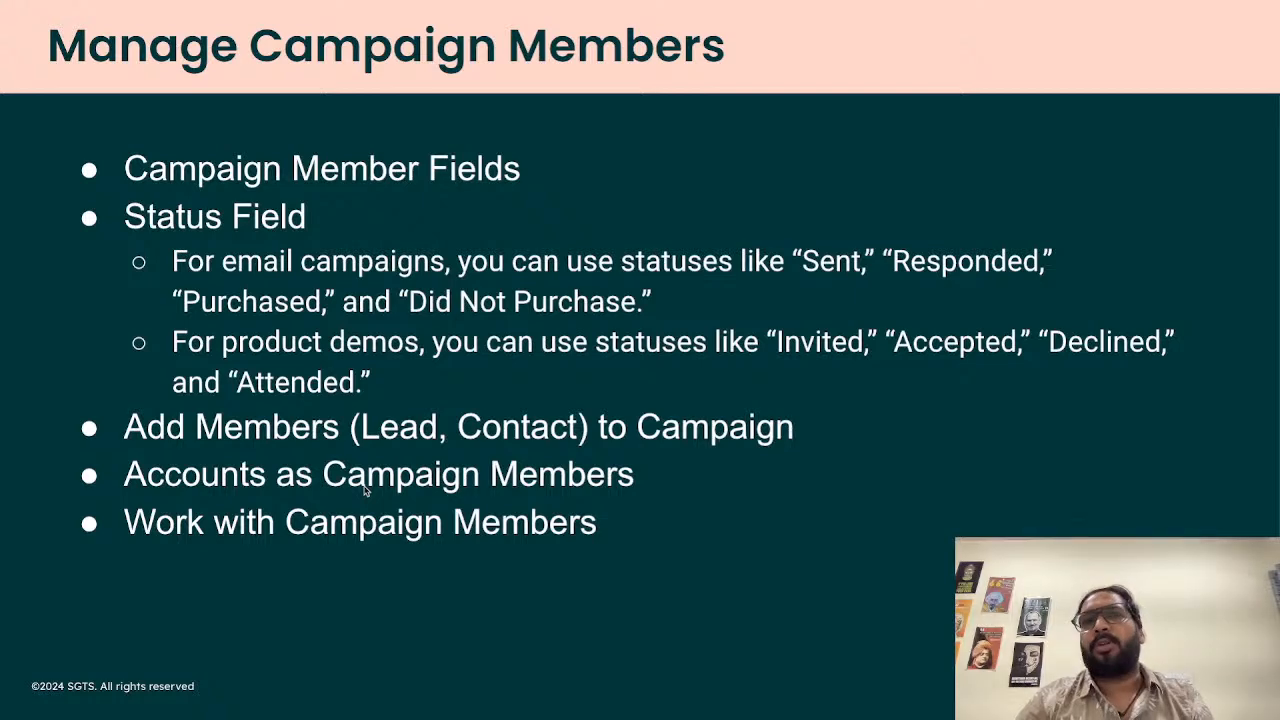
Return to SGTS Email's related lists and check the Campaign Members actions menu without choosing one.
key(ctrl+Right)
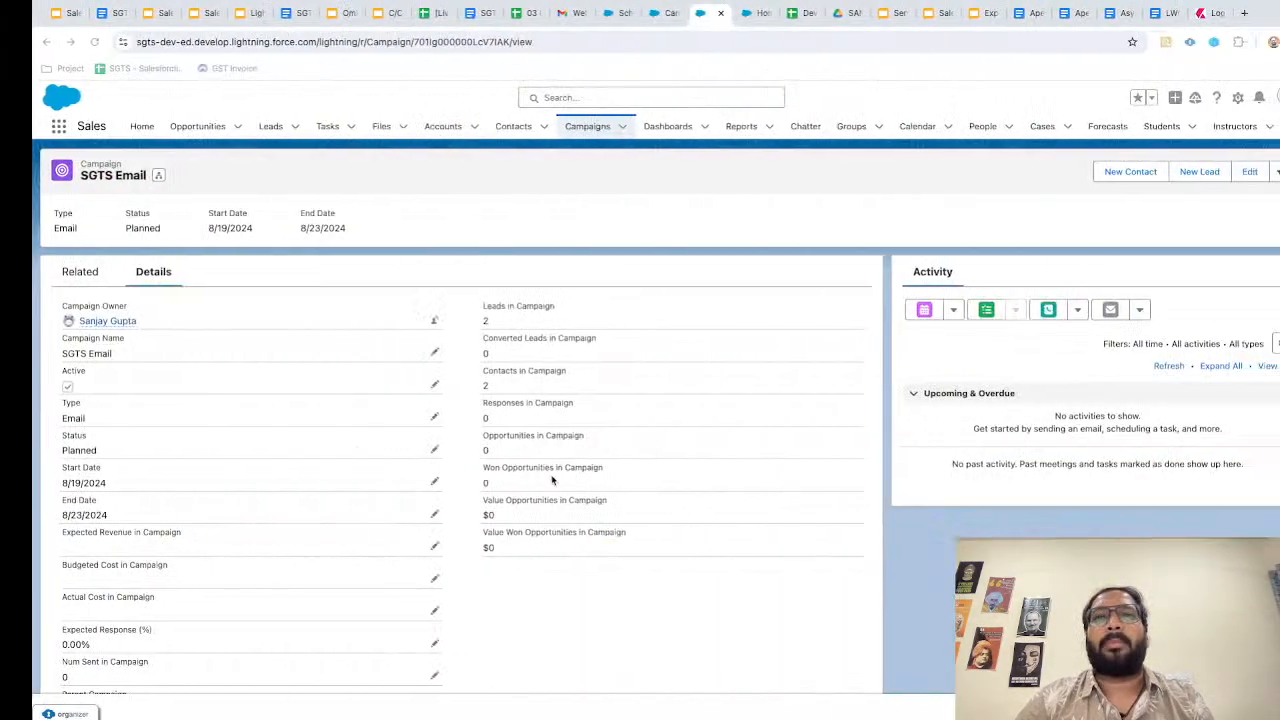
scroll(551, 481, down, 3)
scroll(540, 477, up, 5)
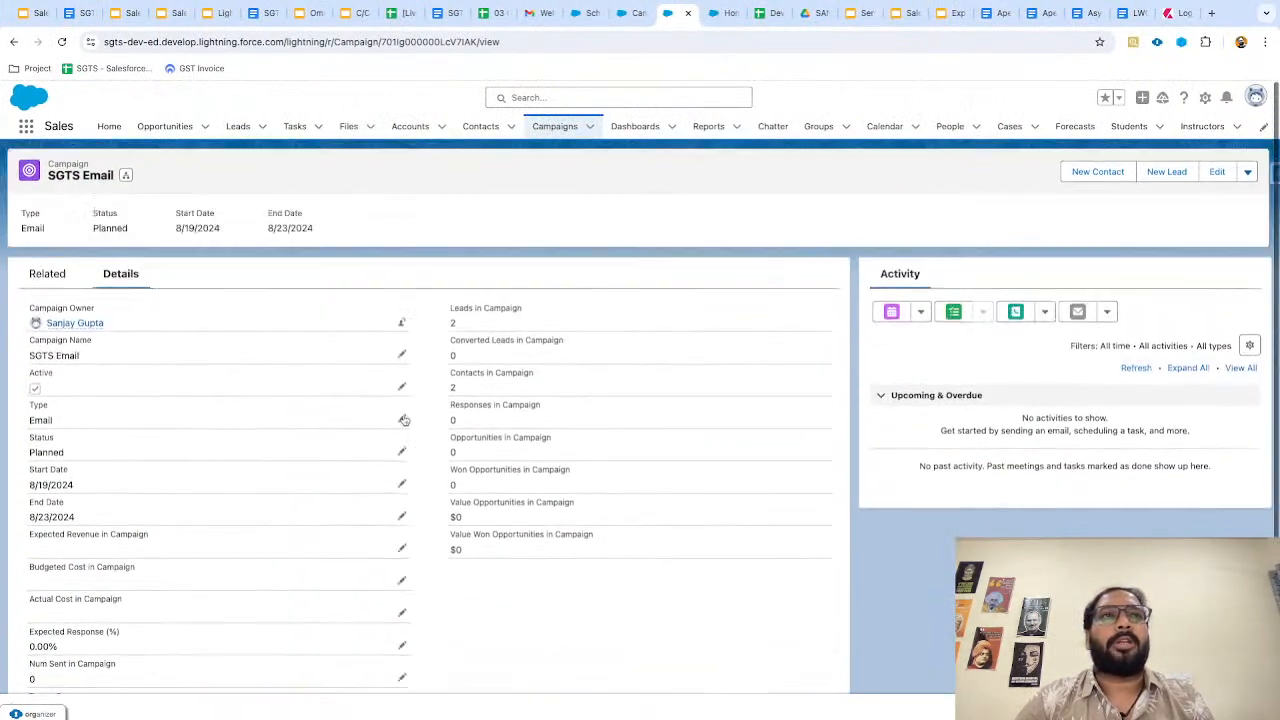
click(48, 271)
scroll(267, 352, down, 3)
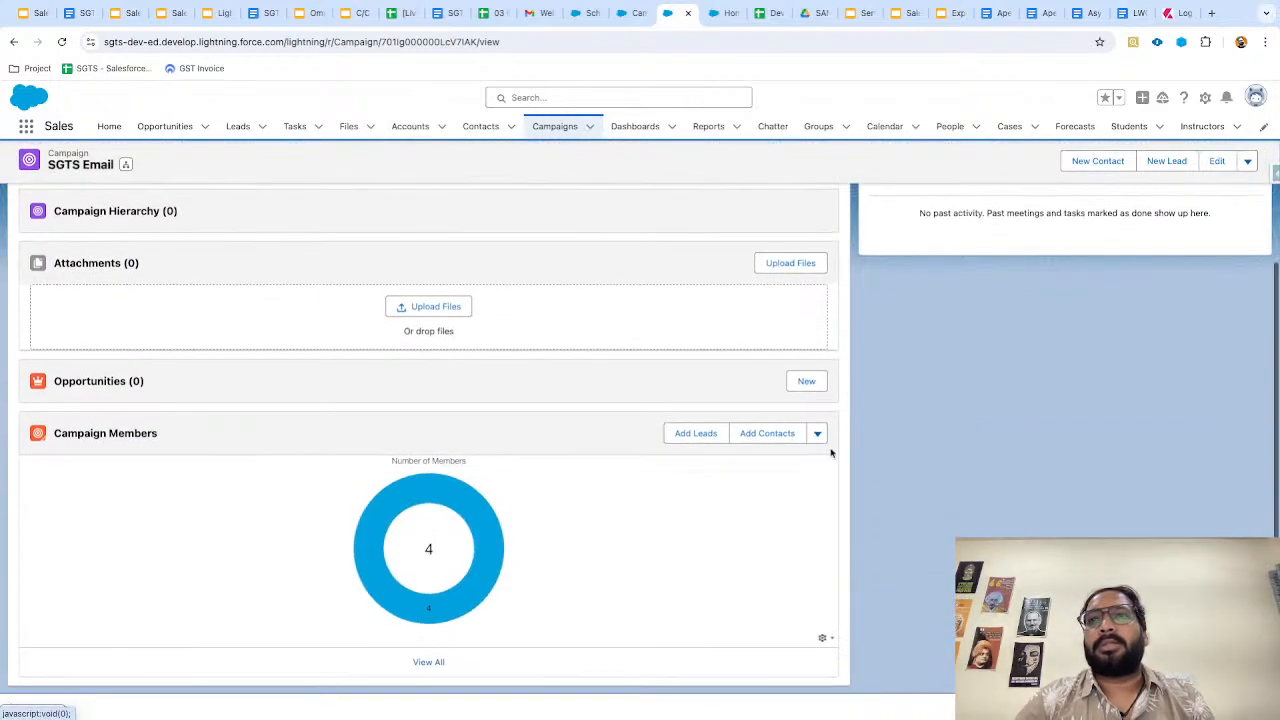
click(818, 435)
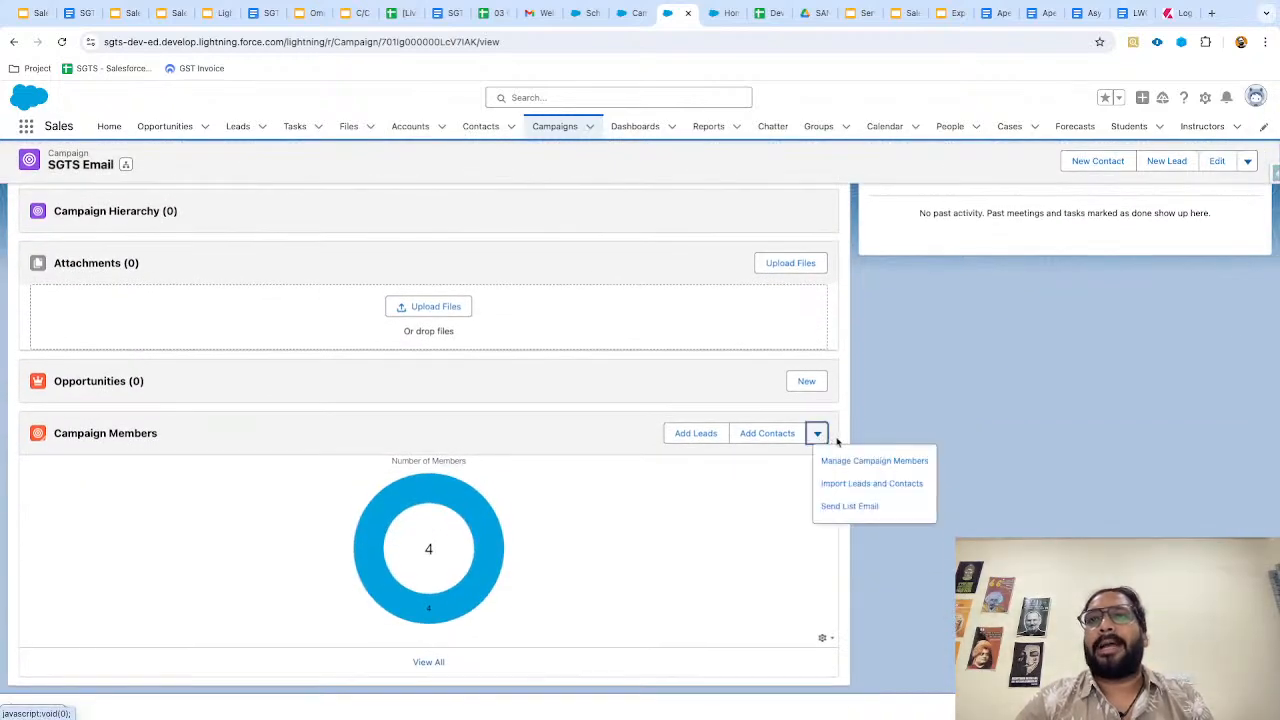
click(843, 434)
scroll(606, 343, up, 2)
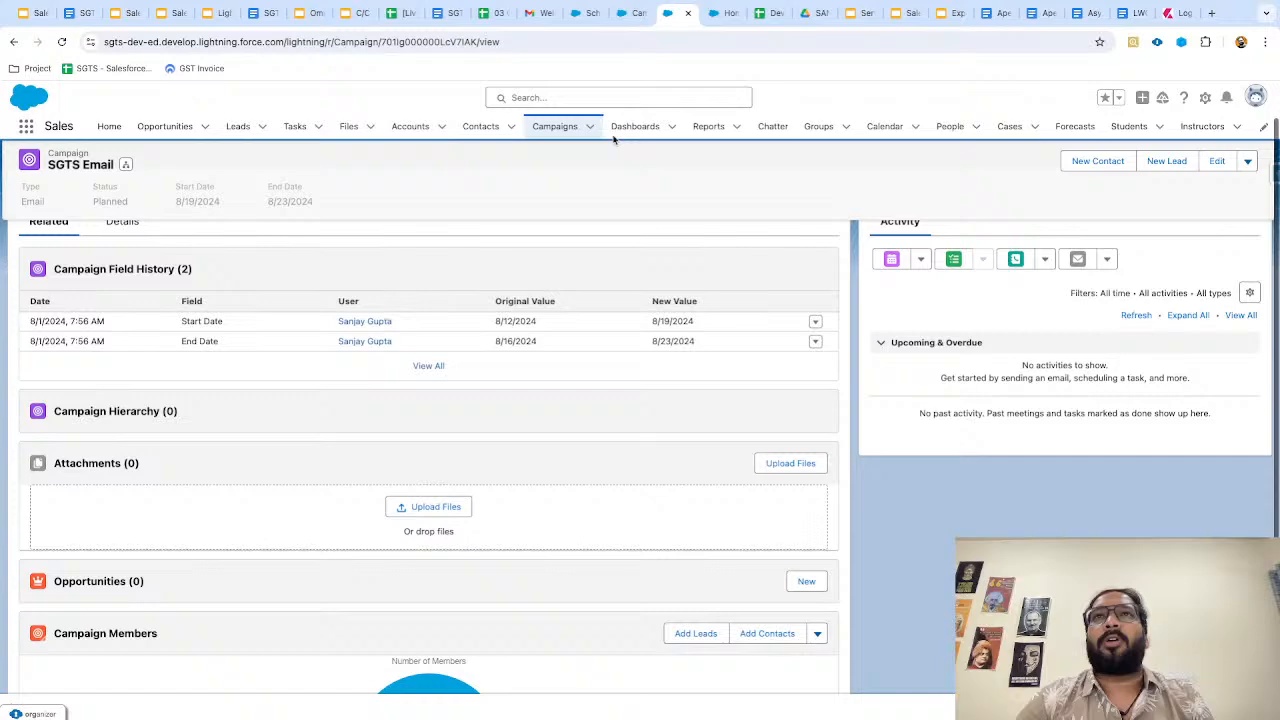
click(619, 20)
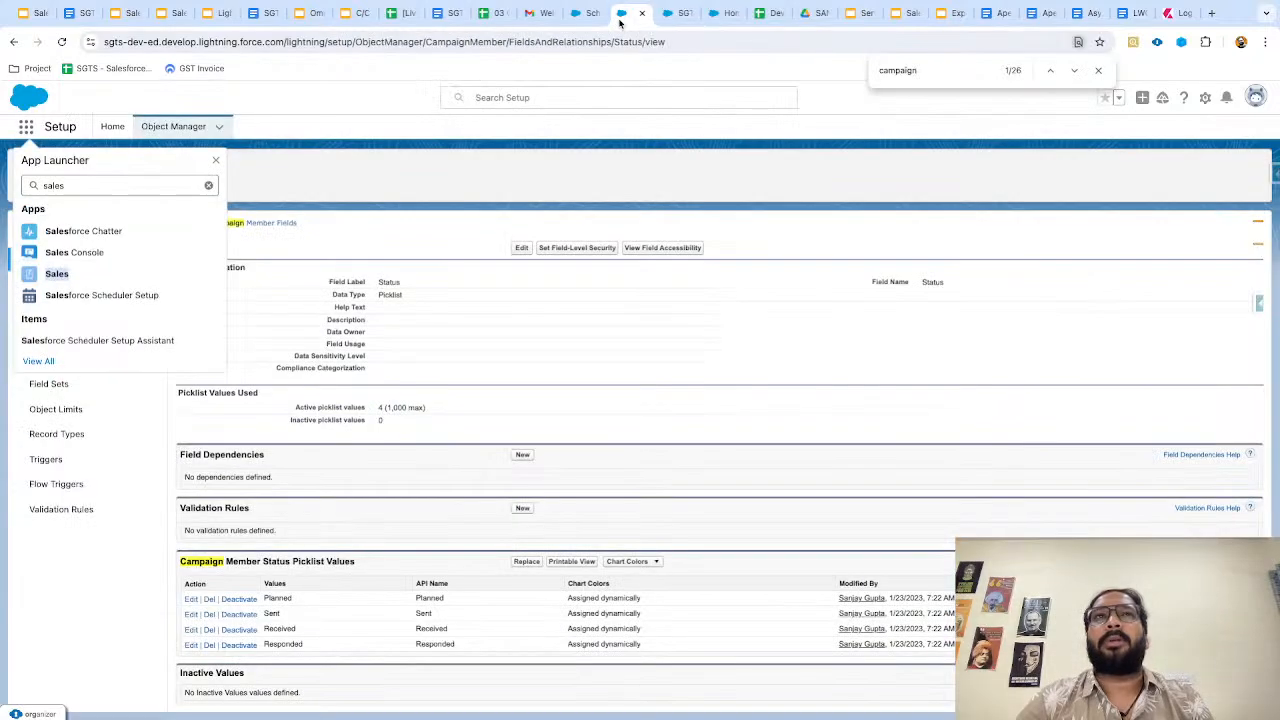
Find Accounts As Campaign Members in Setup by searching 'accounts', set it to Enabled, and save.
click(112, 127)
click(78, 170)
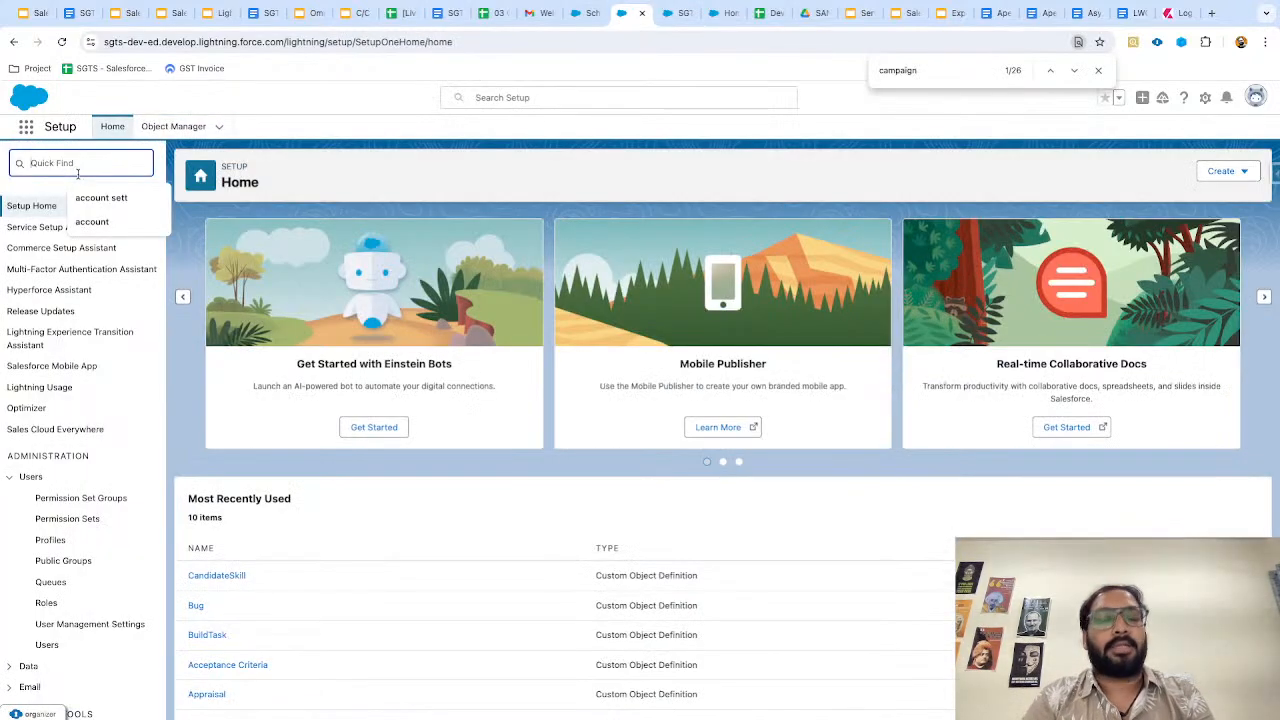
text(accounts)
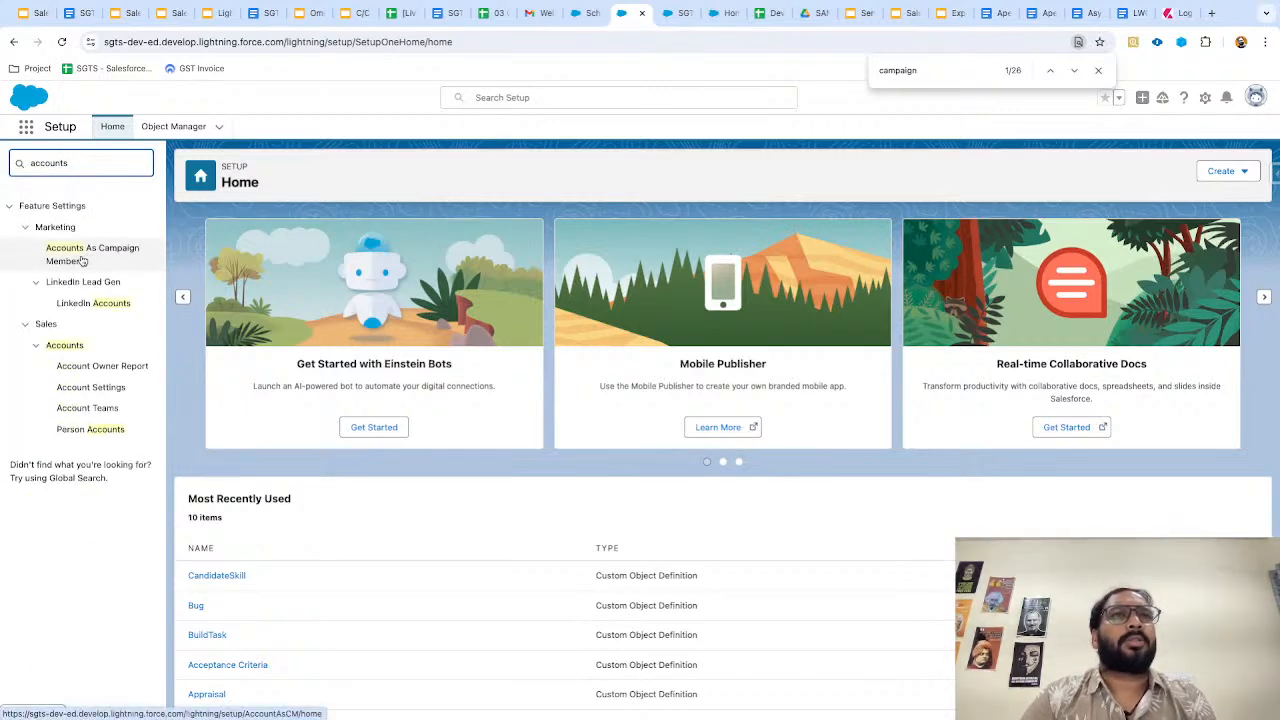
scroll(31, 244, up, 5)
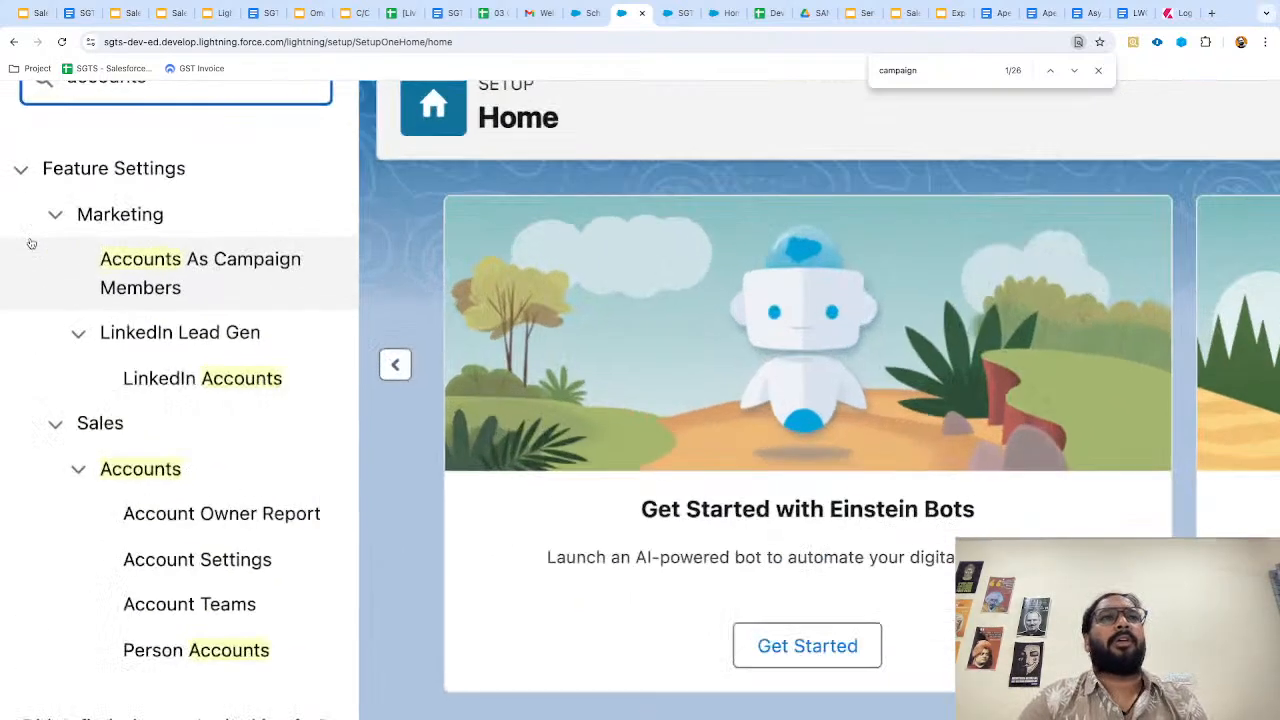
click(176, 279)
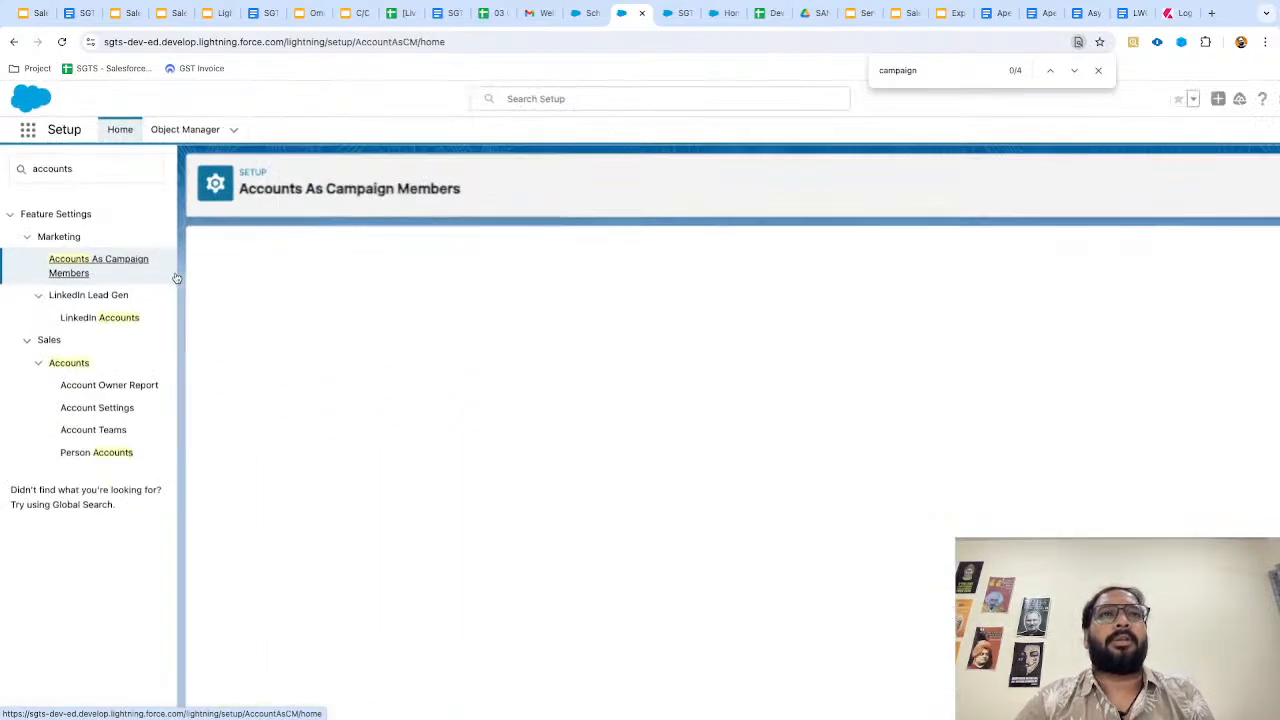
click(198, 332)
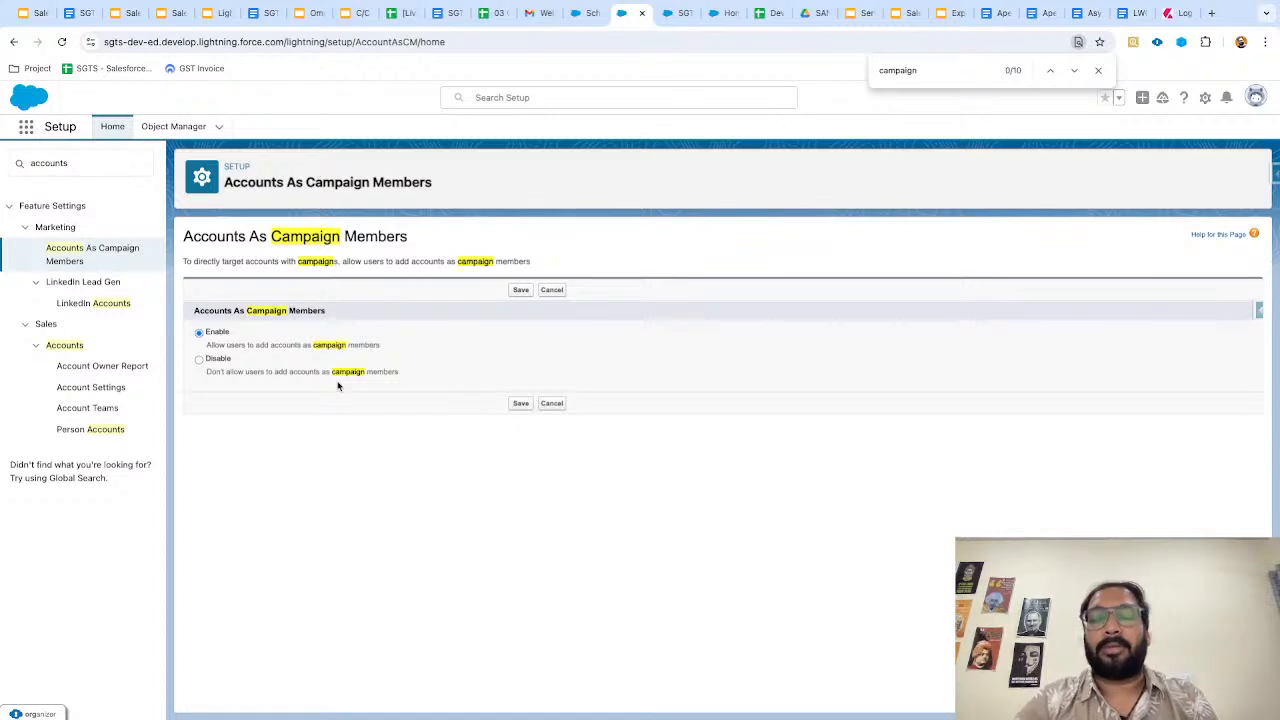
click(520, 292)
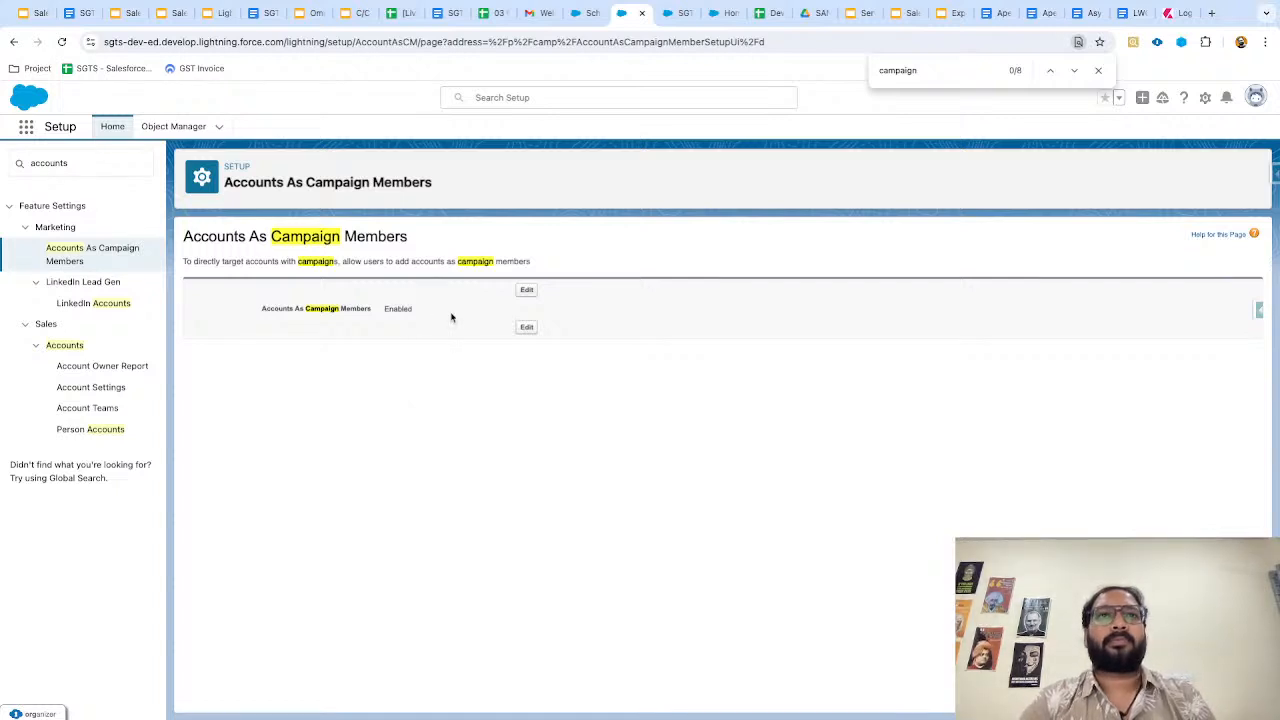
key(ctrl+Tab)
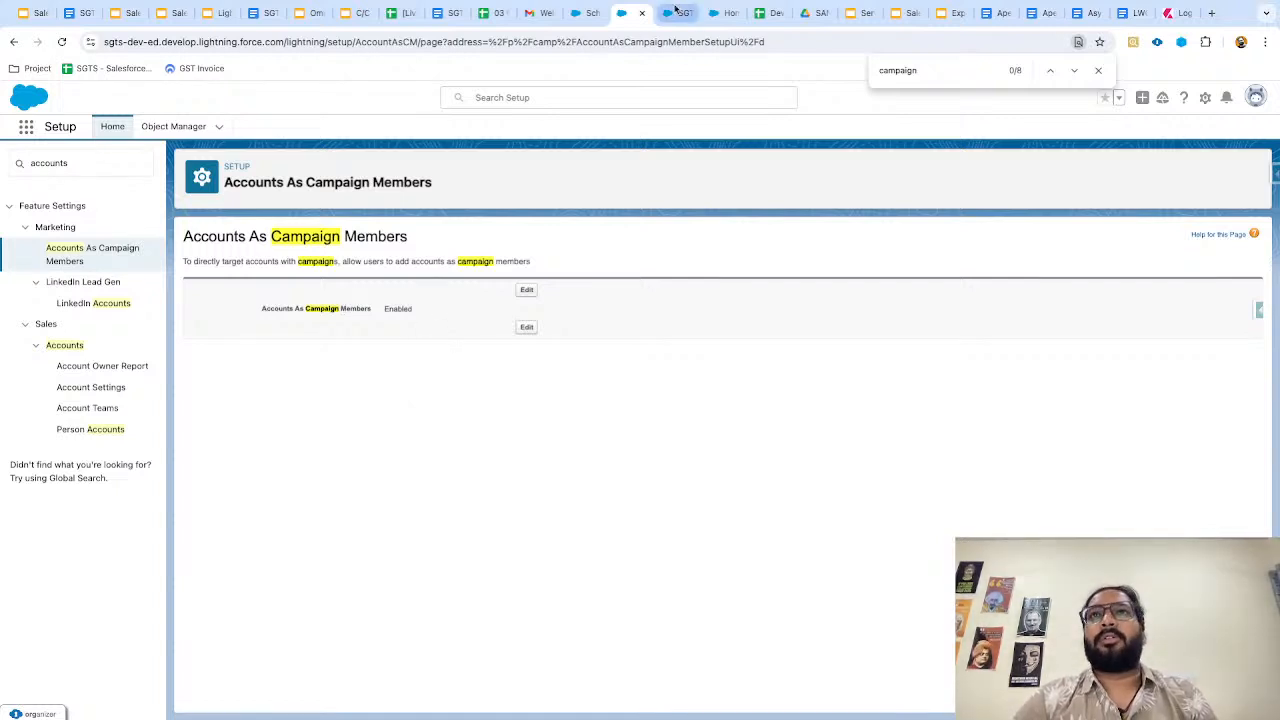
Reload SGTS Email and add the account Dickenson plc as a member with status Sent.
key(ctrl+r)
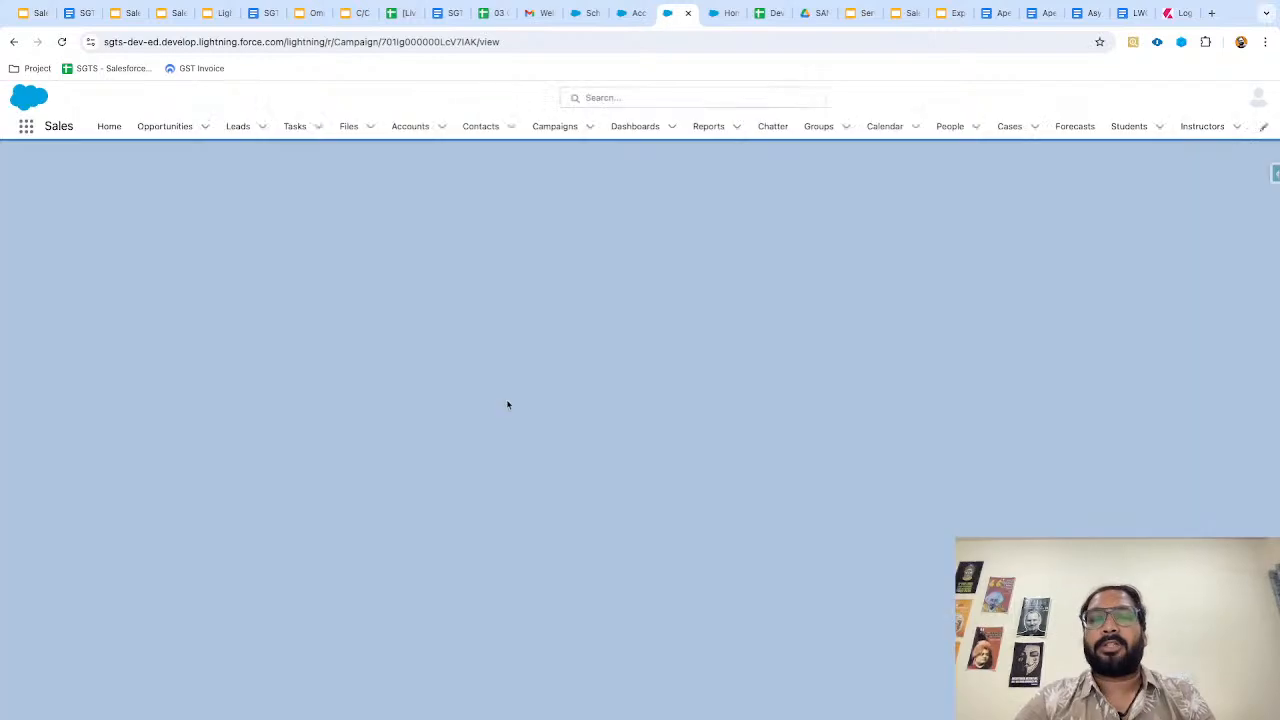
scroll(503, 471, down, 3)
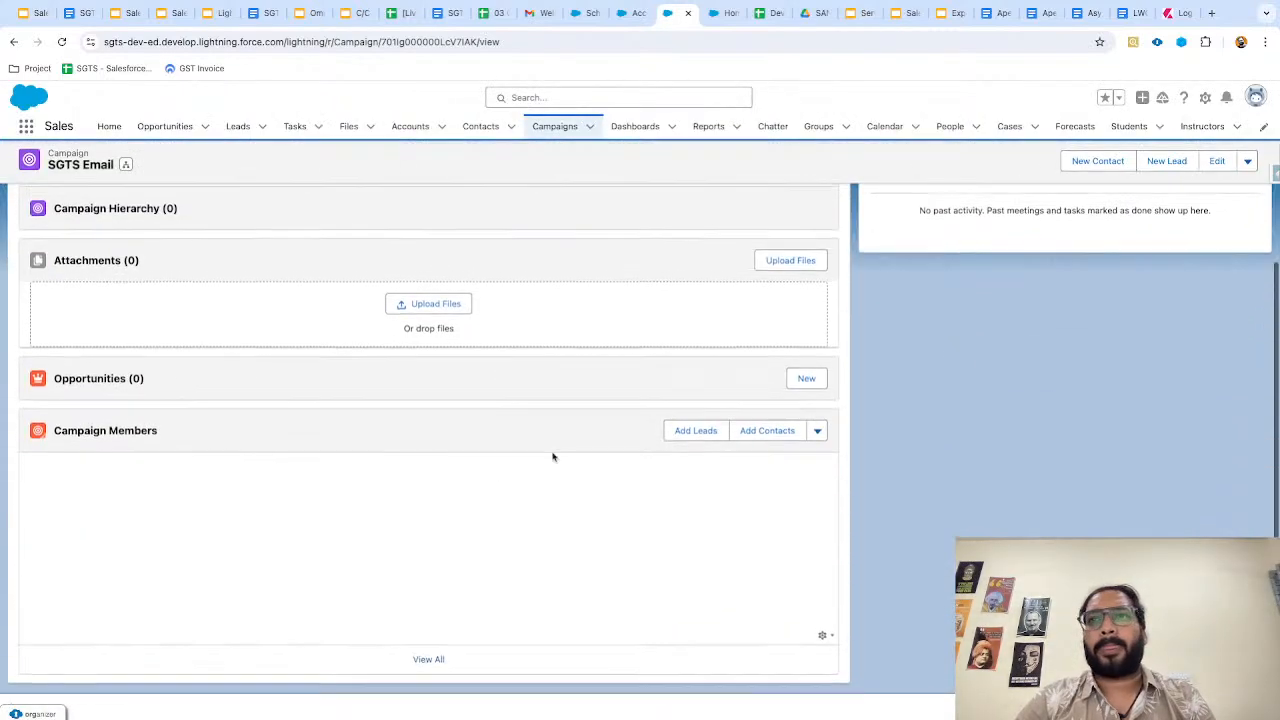
click(817, 437)
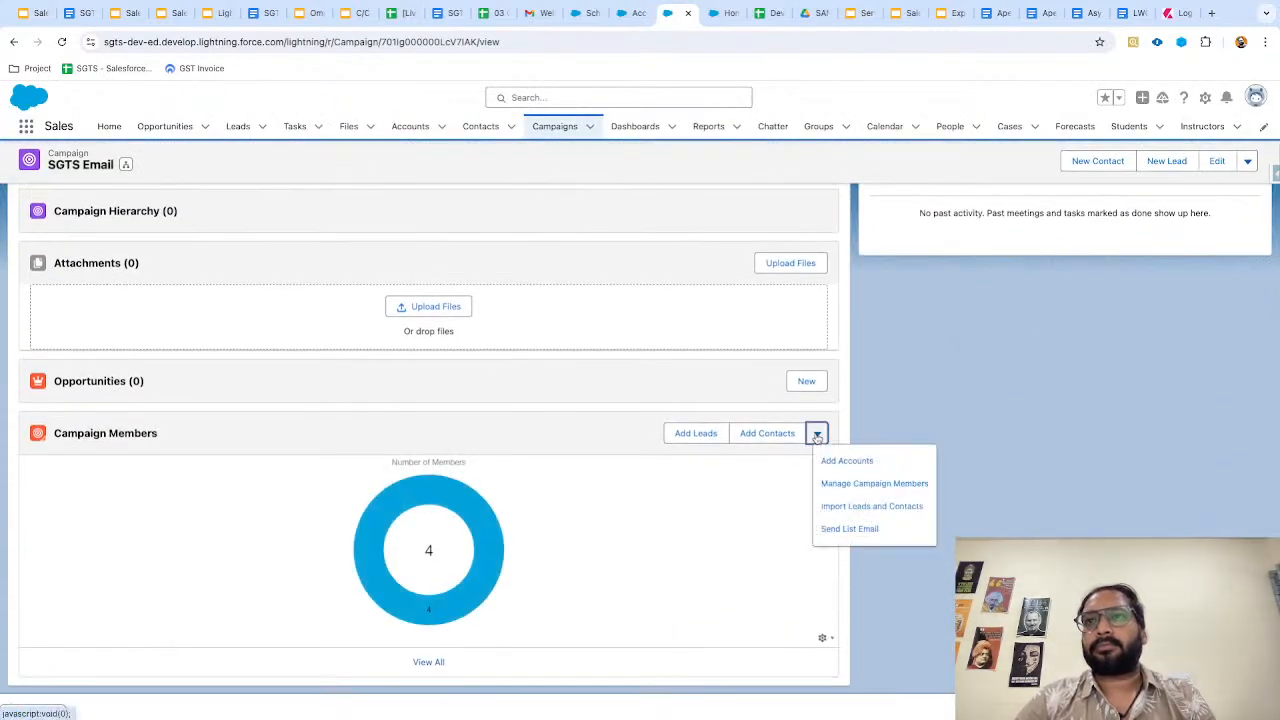
click(861, 466)
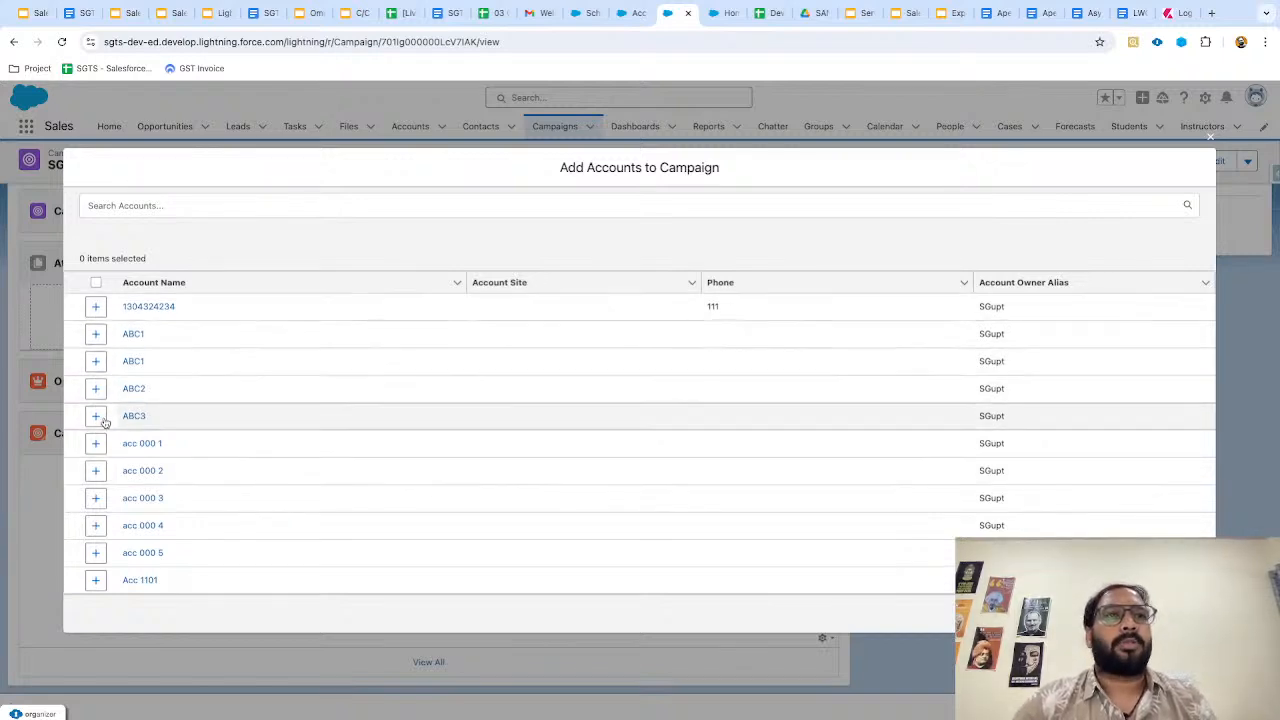
scroll(105, 424, down, 10)
scroll(105, 424, down, 1)
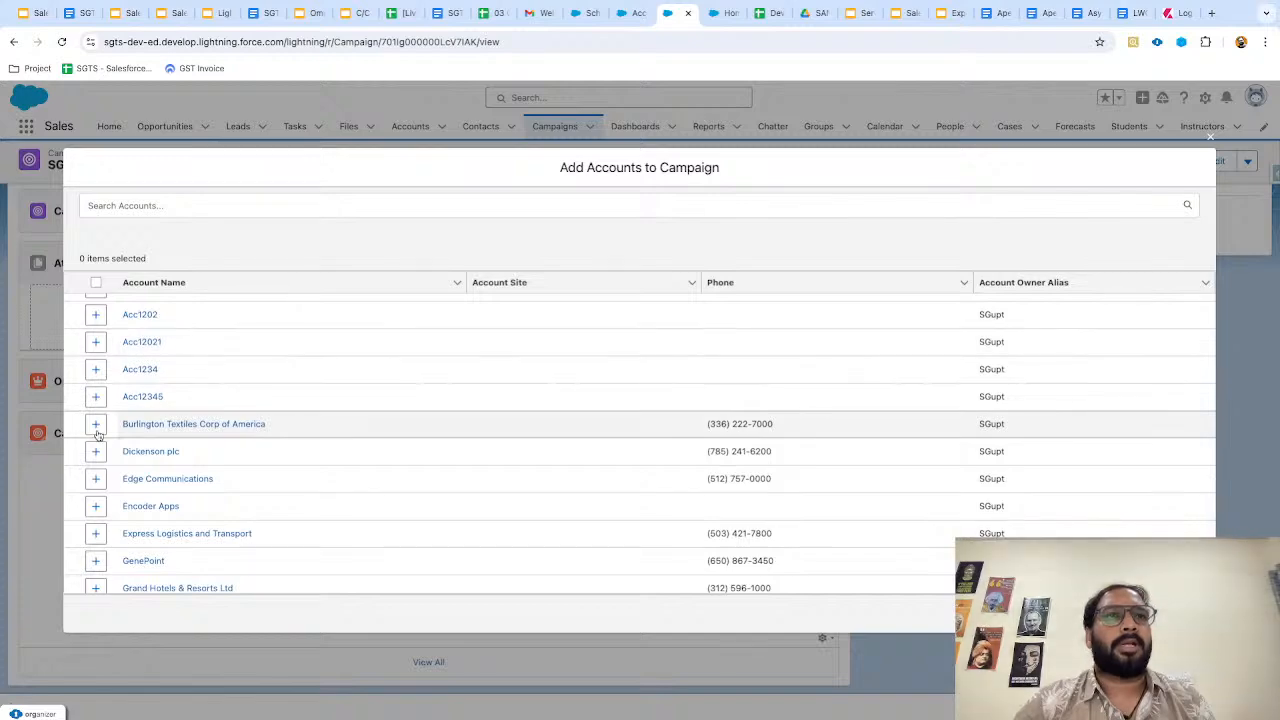
click(97, 455)
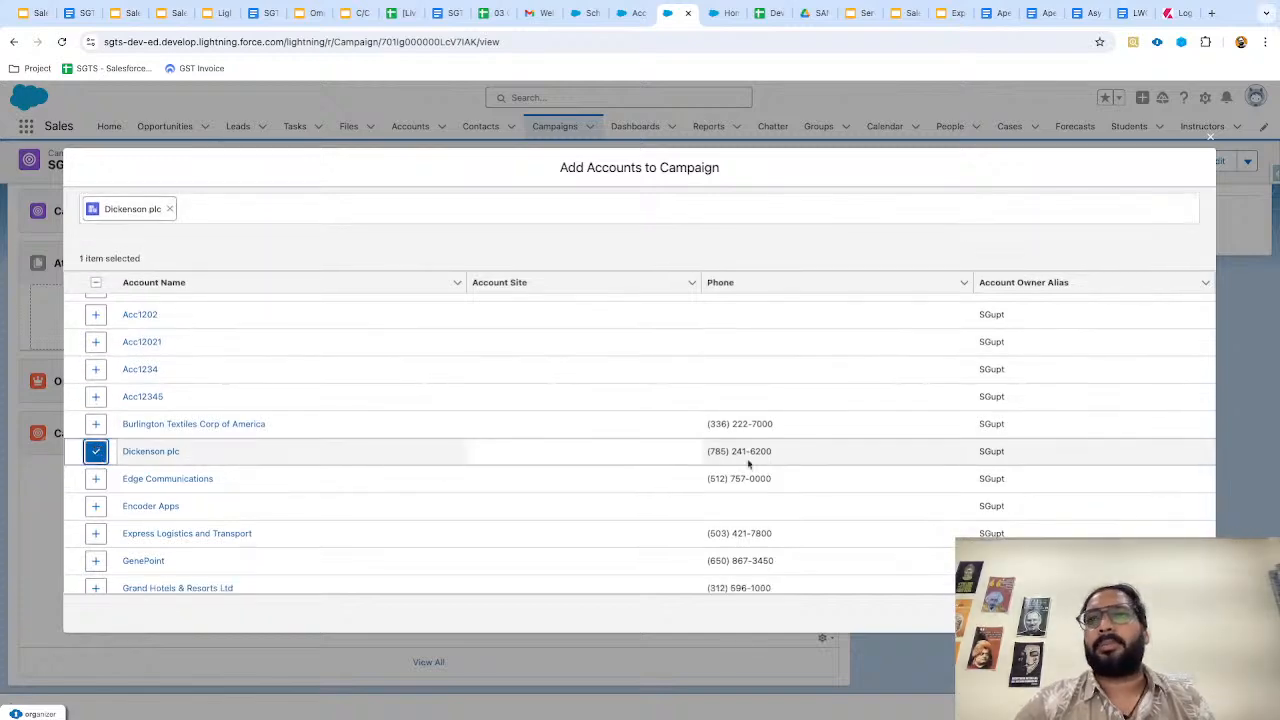
click(1187, 613)
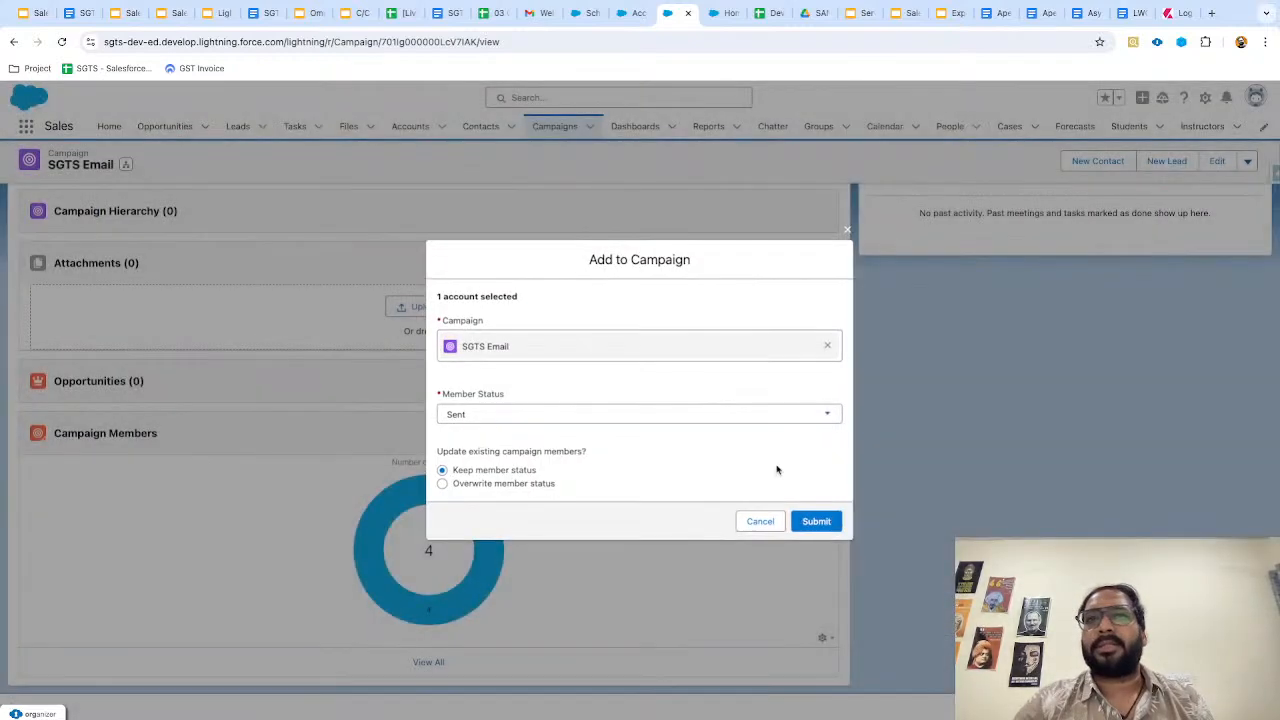
click(818, 522)
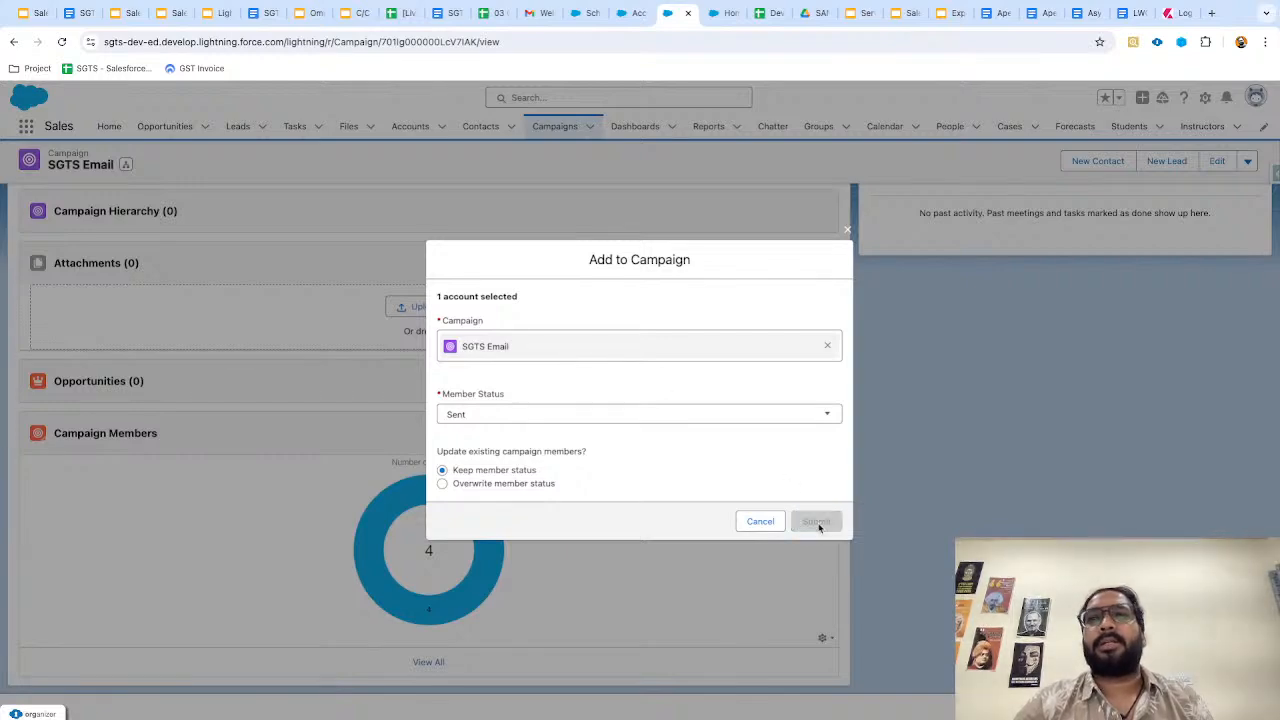
Check the Details and Related tabs to confirm SGTS Email now has 5 members.
scroll(429, 567, up, 5)
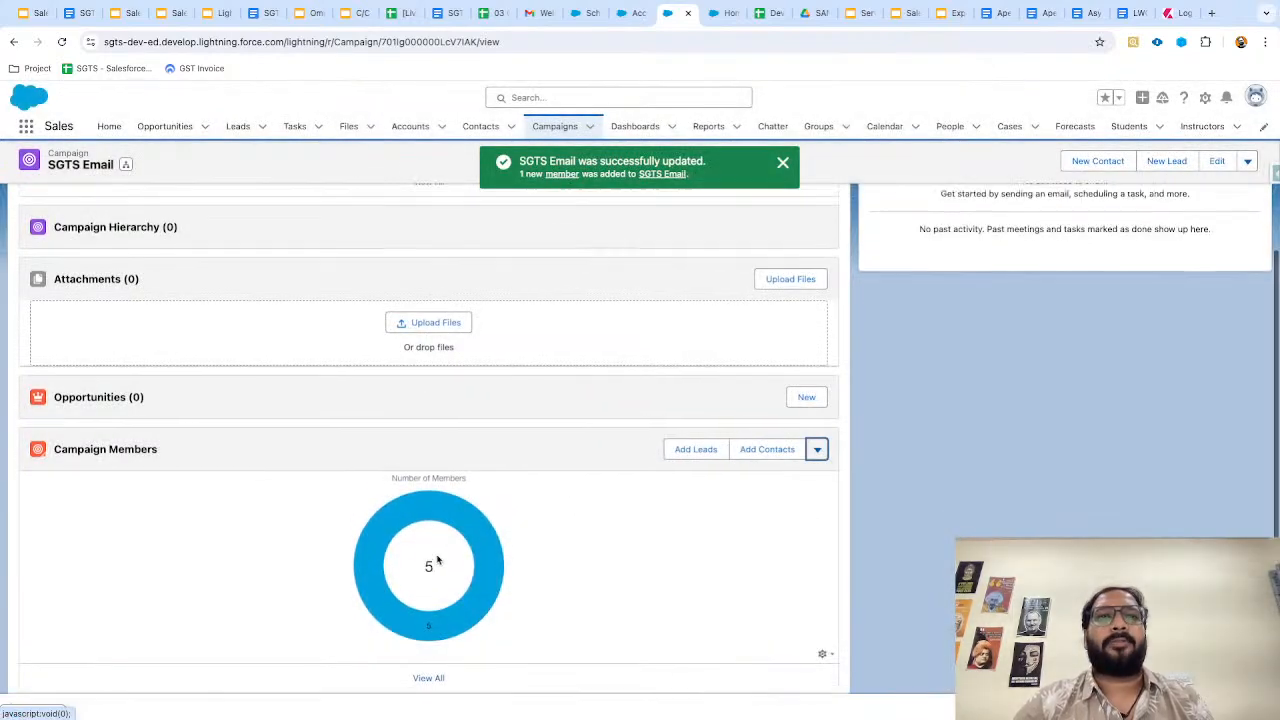
click(121, 272)
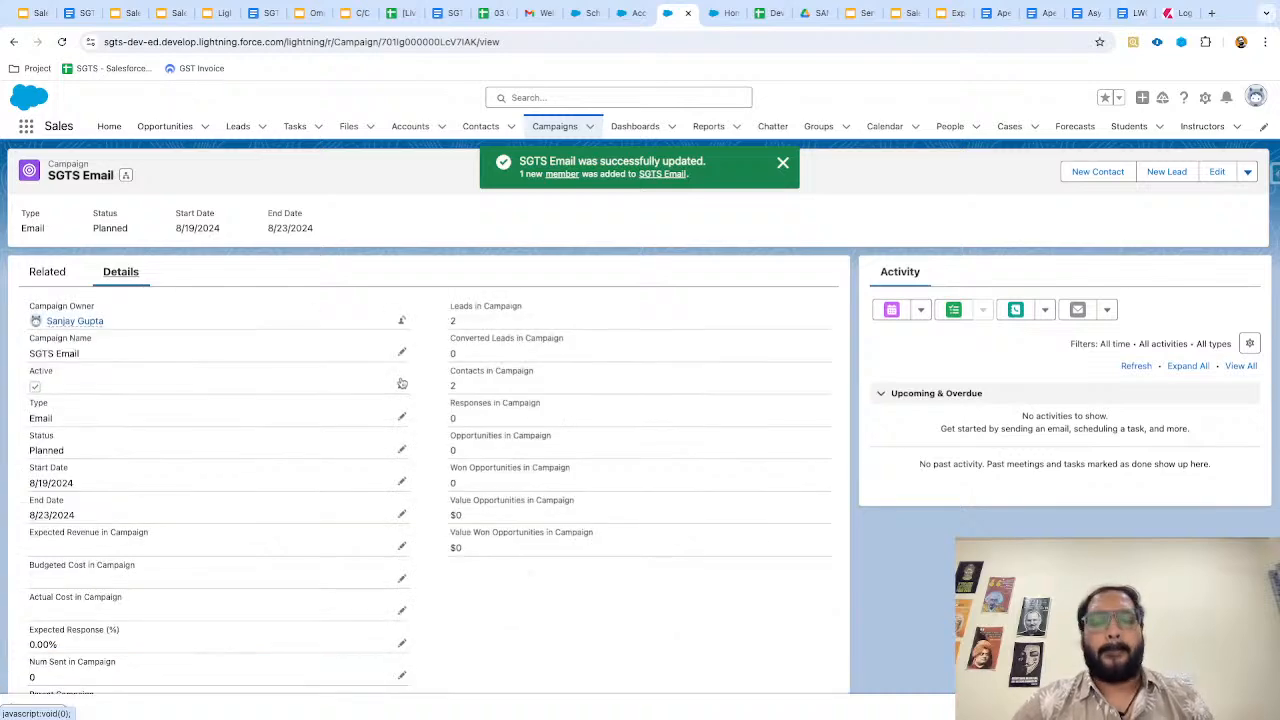
key(super+r)
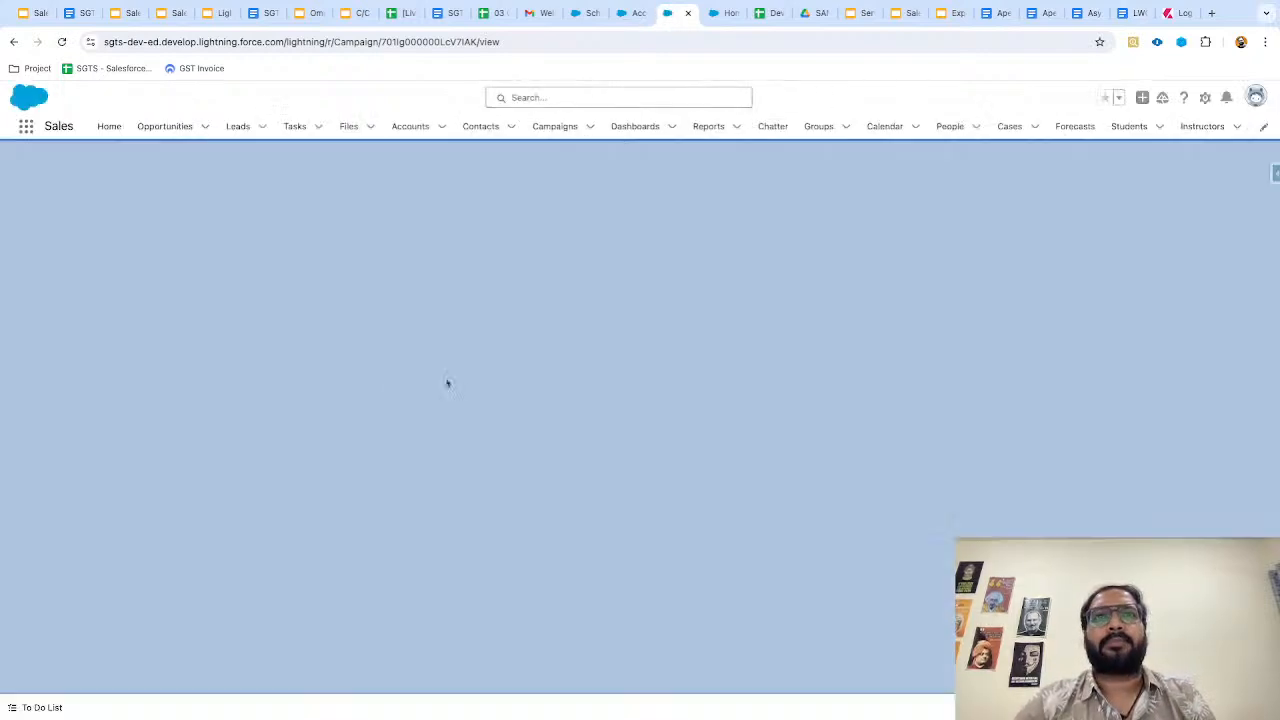
click(121, 276)
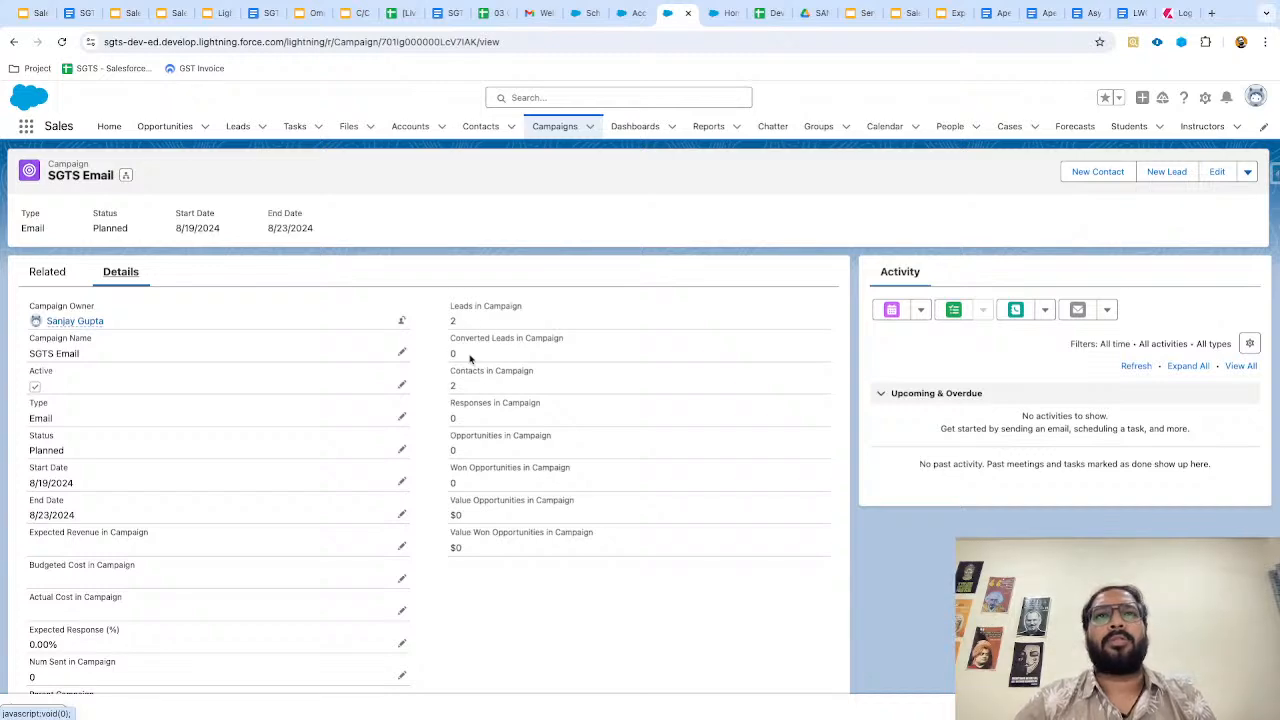
scroll(472, 370, down, 3)
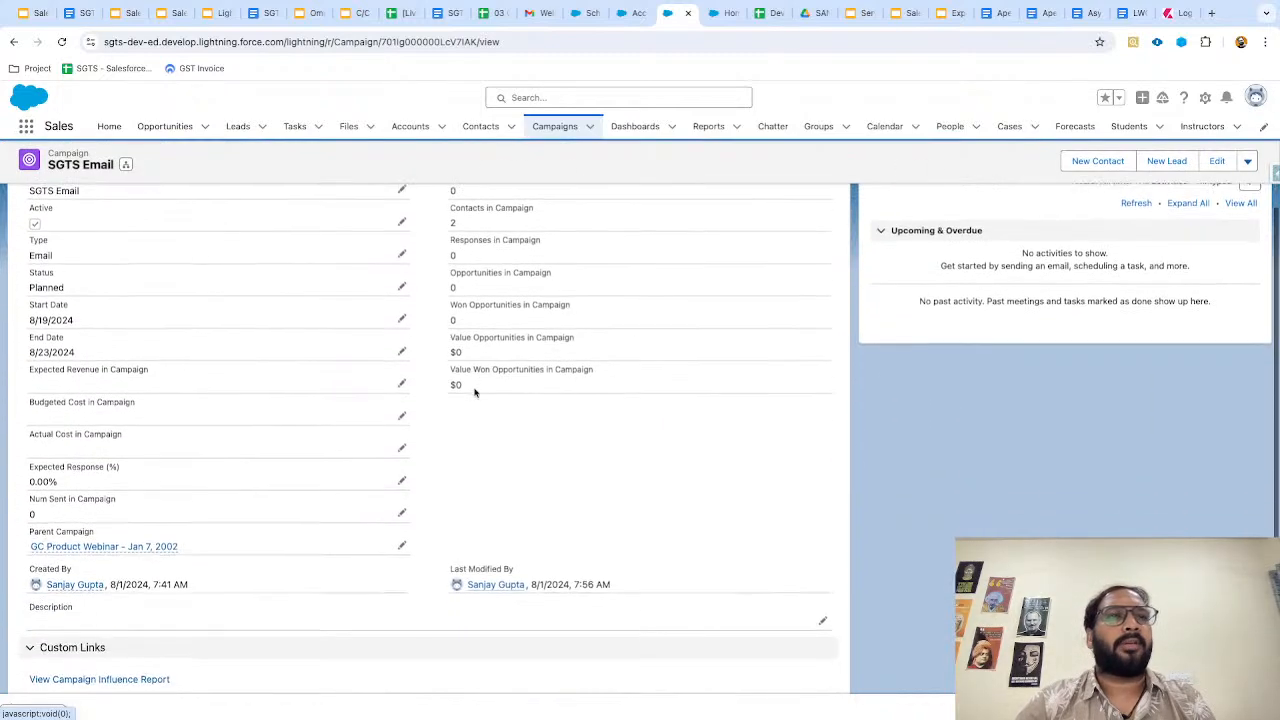
scroll(474, 388, up, 3)
click(46, 274)
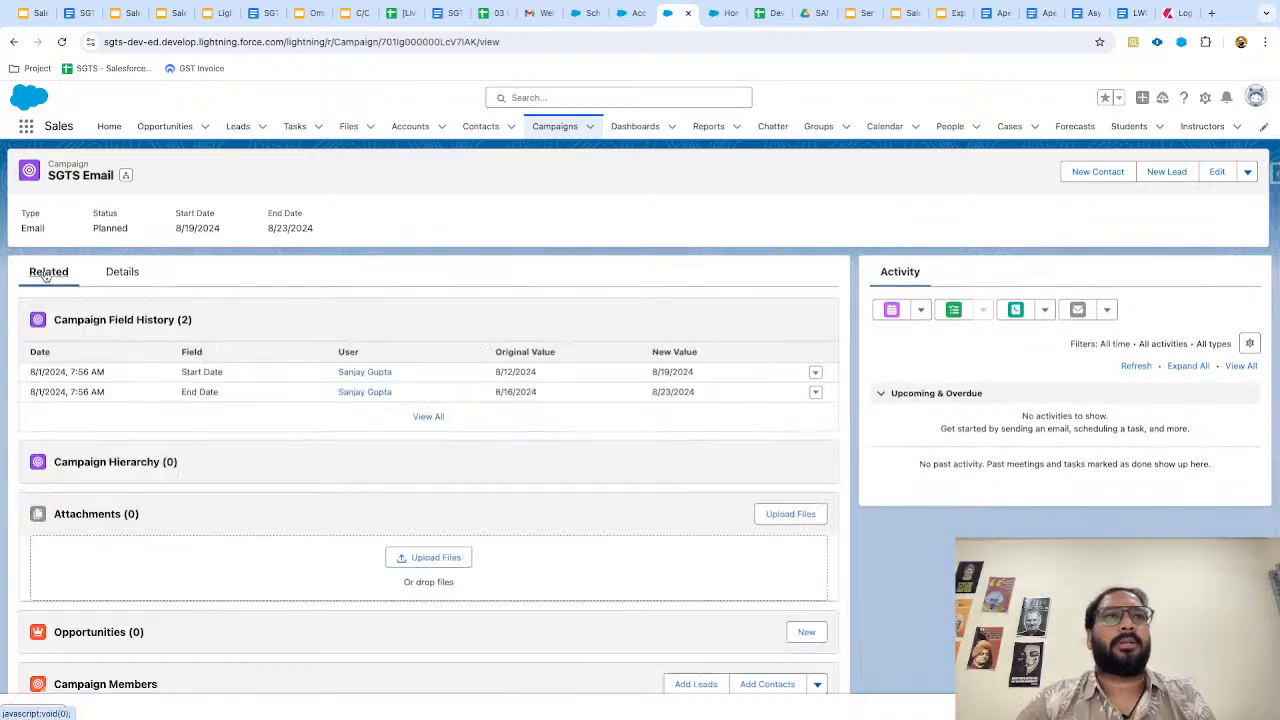
scroll(361, 465, down, 3)
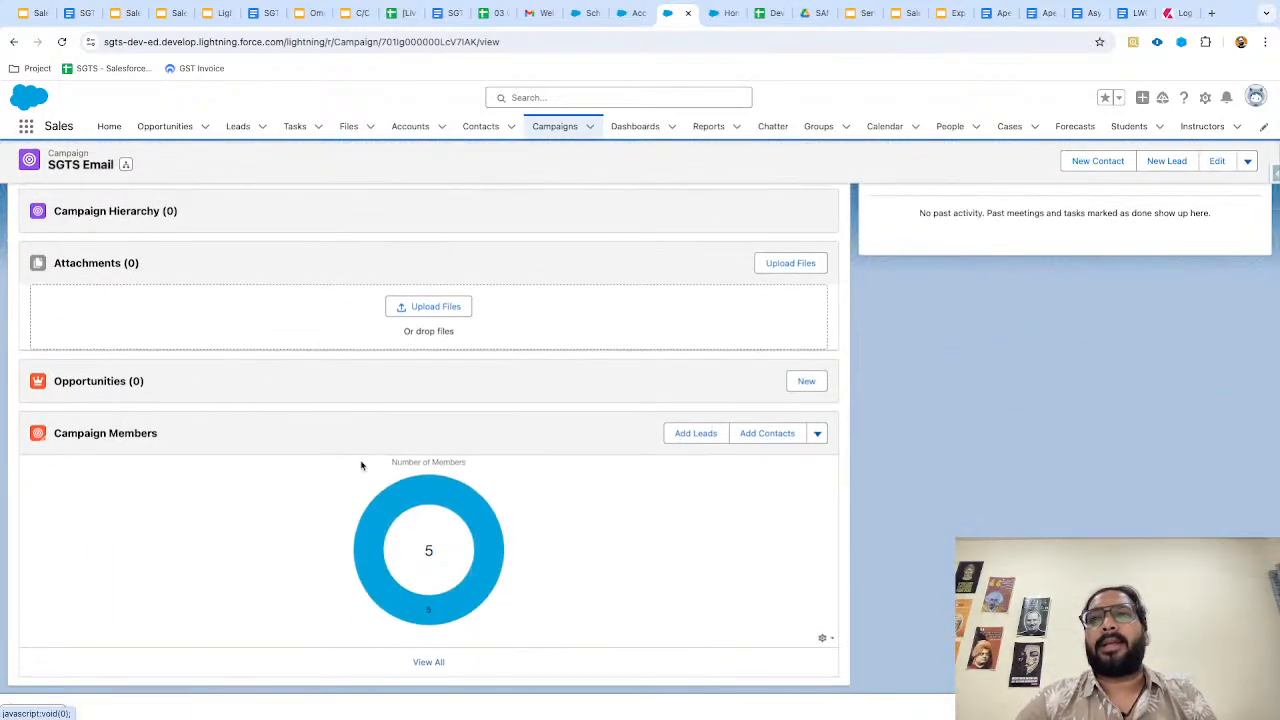
scroll(601, 467, up, 1)
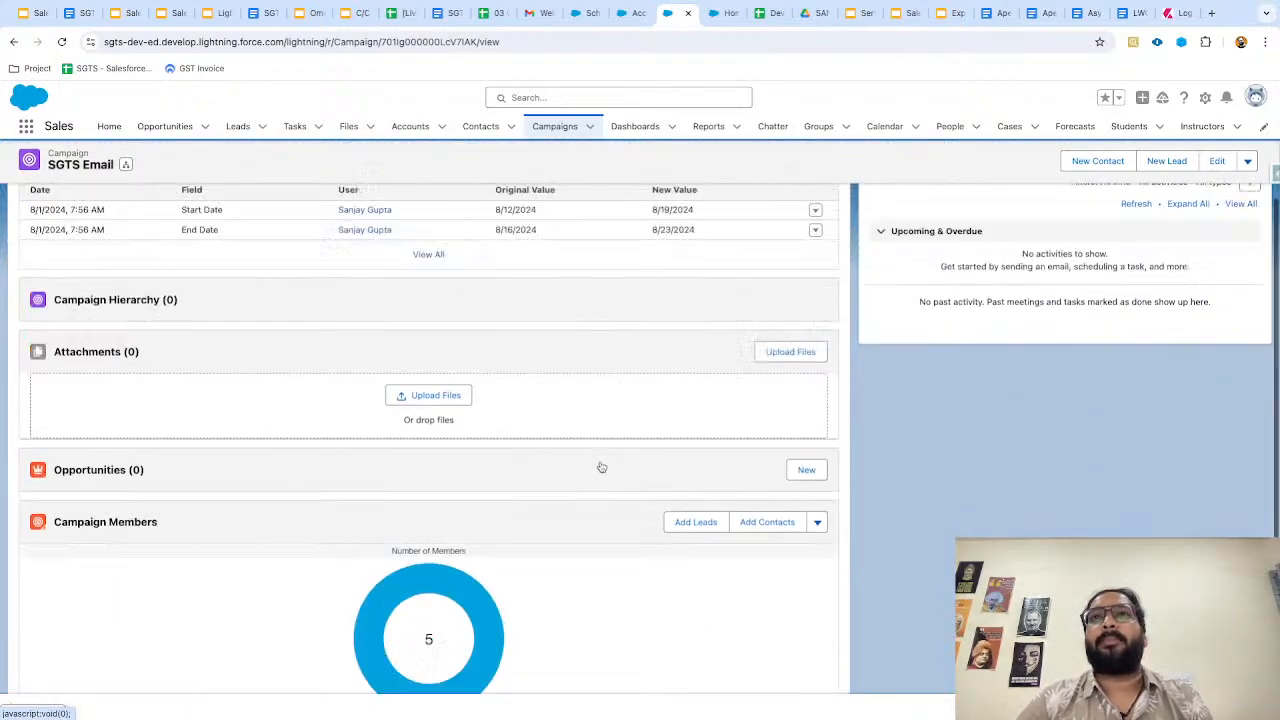
scroll(601, 467, up, 3)
click(410, 127)
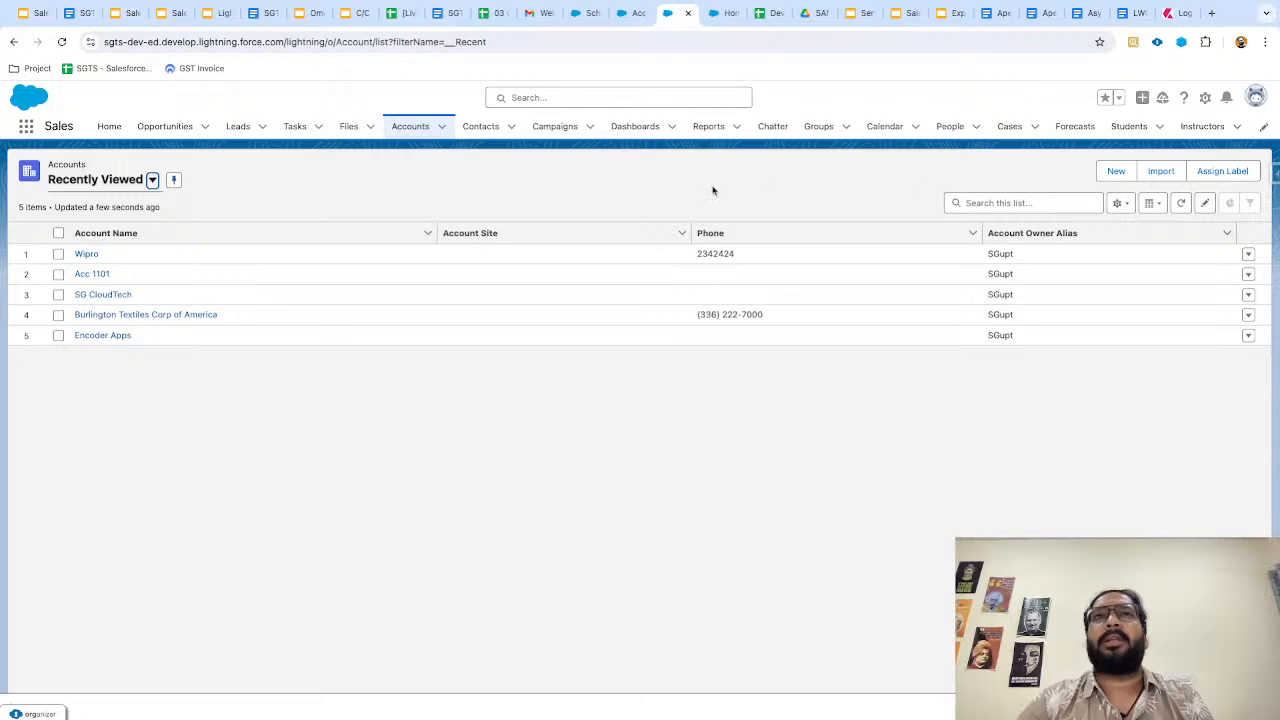
click(550, 127)
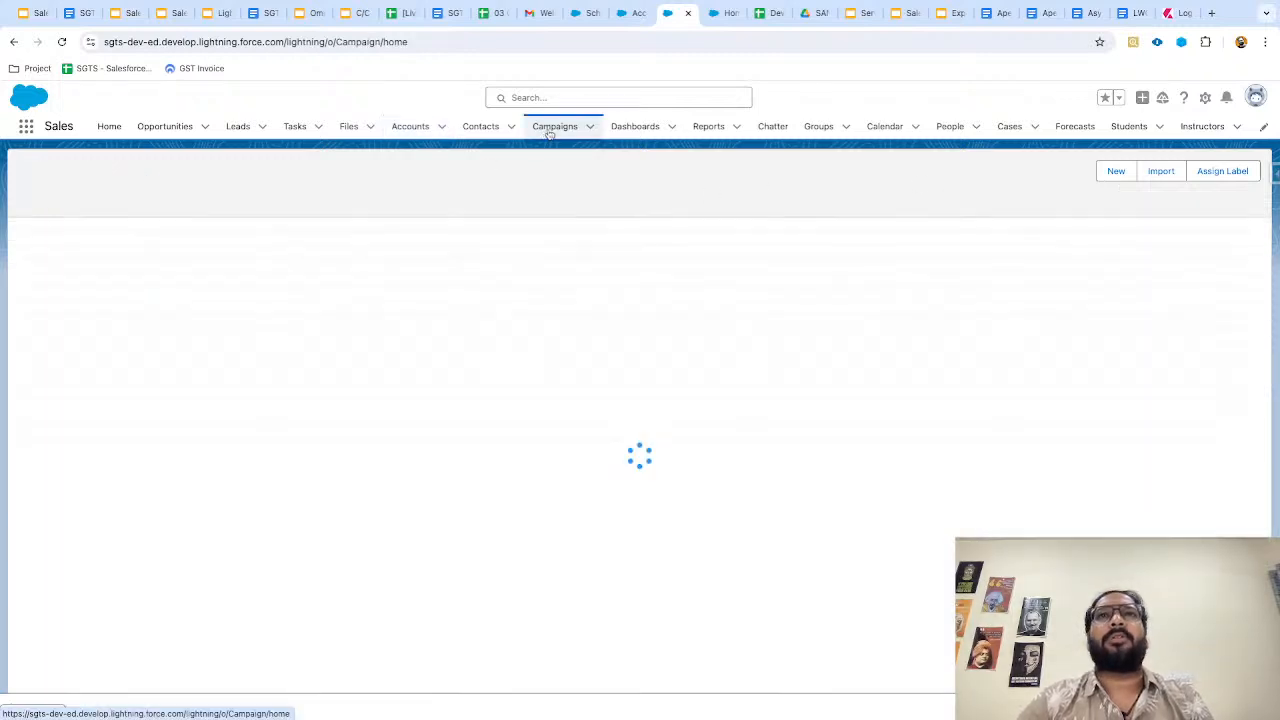
click(104, 254)
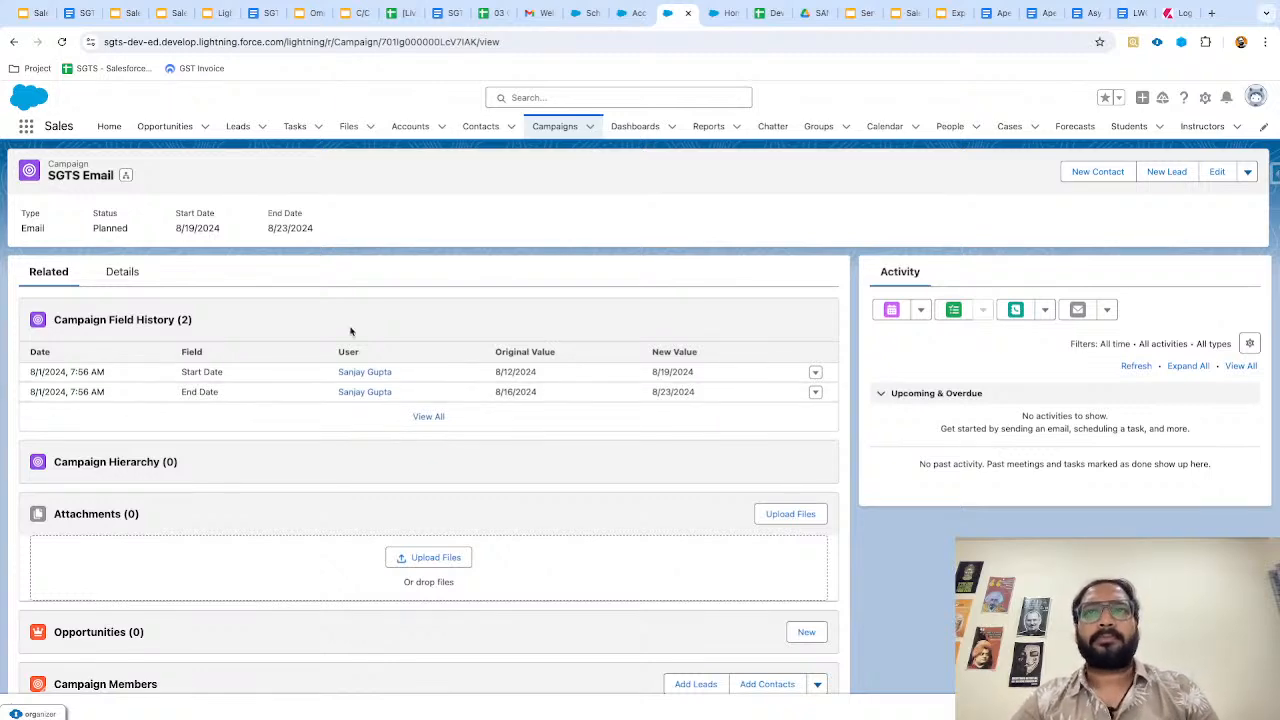
key(ctrl+Left)
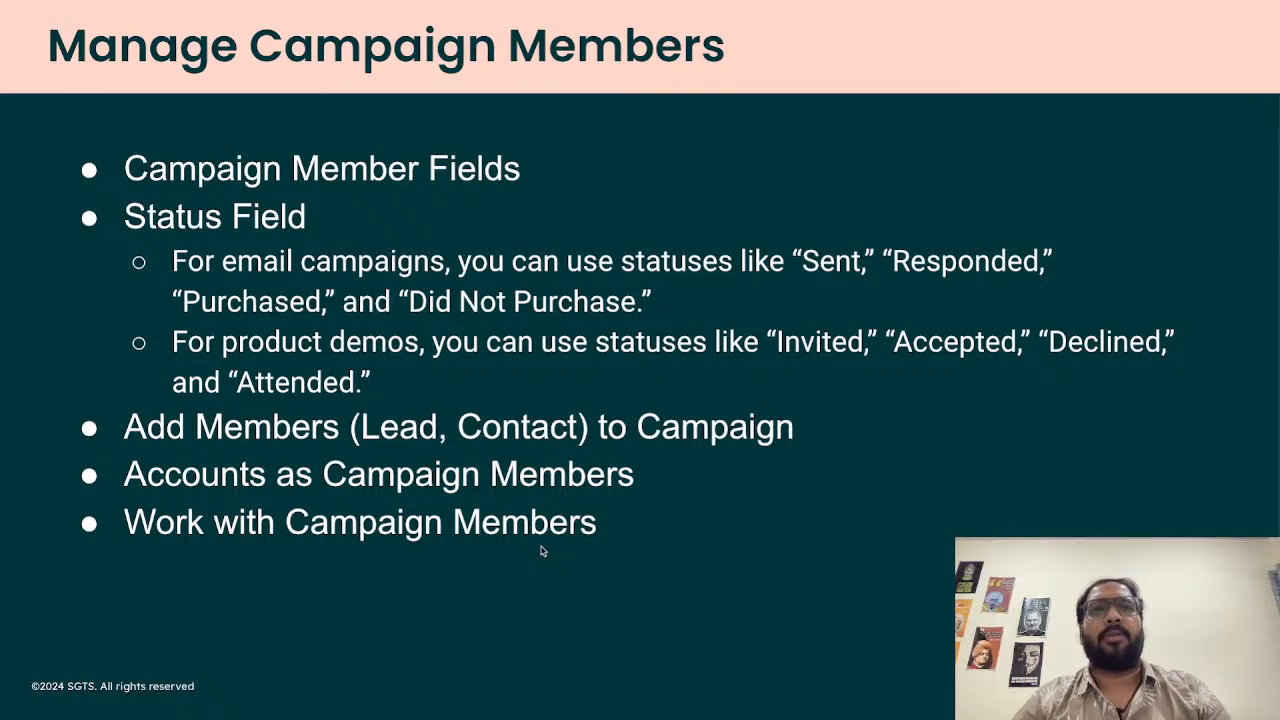
key(ctrl+Right)
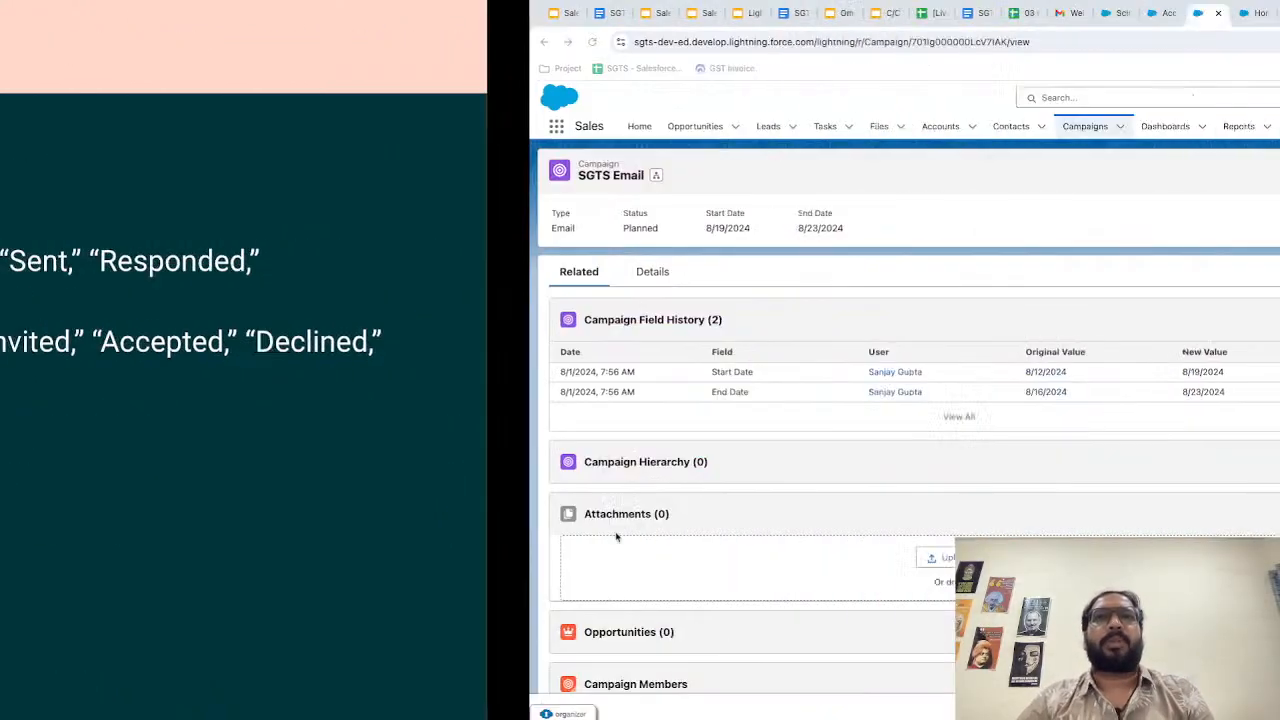
scroll(609, 526, down, 3)
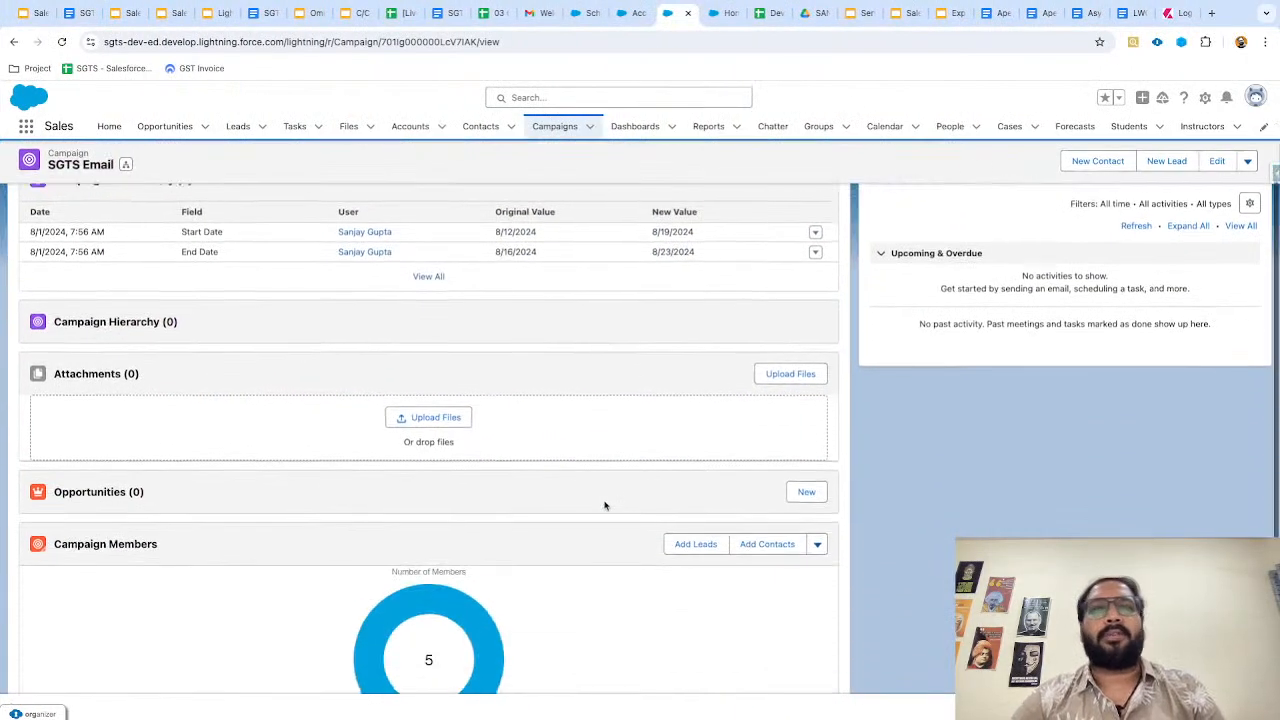
scroll(604, 506, up, 3)
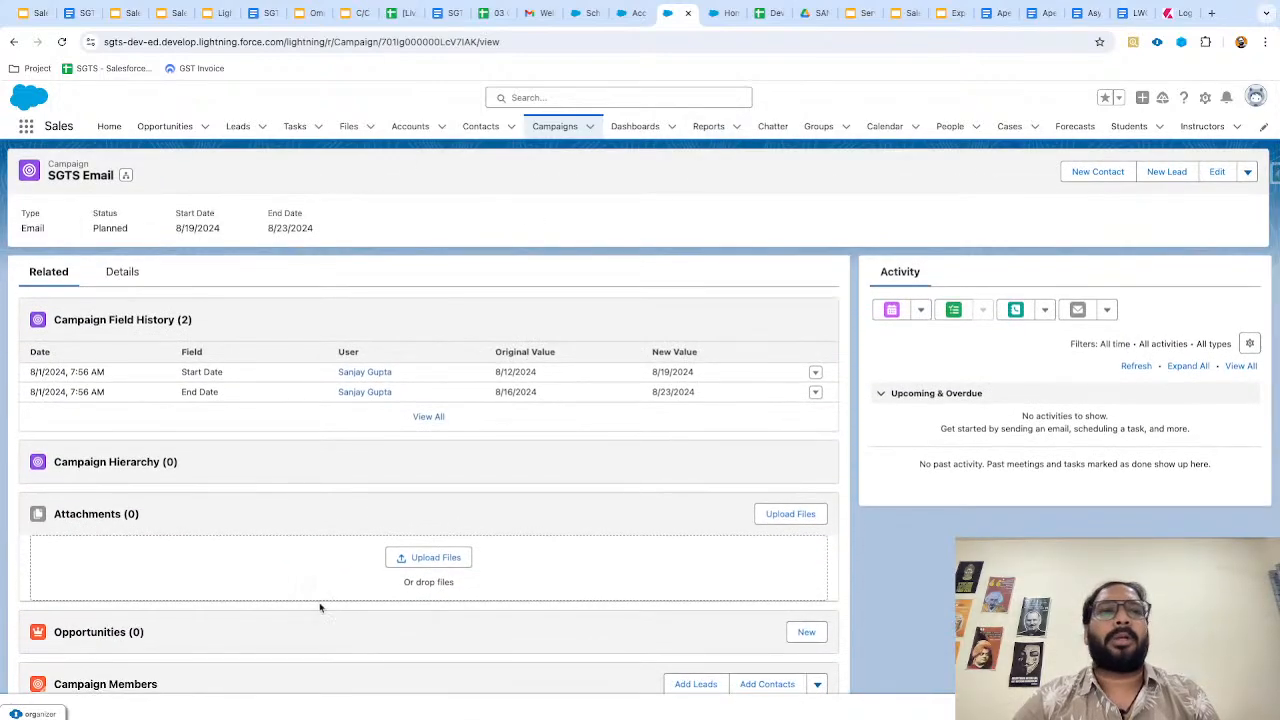
scroll(318, 605, down, 3)
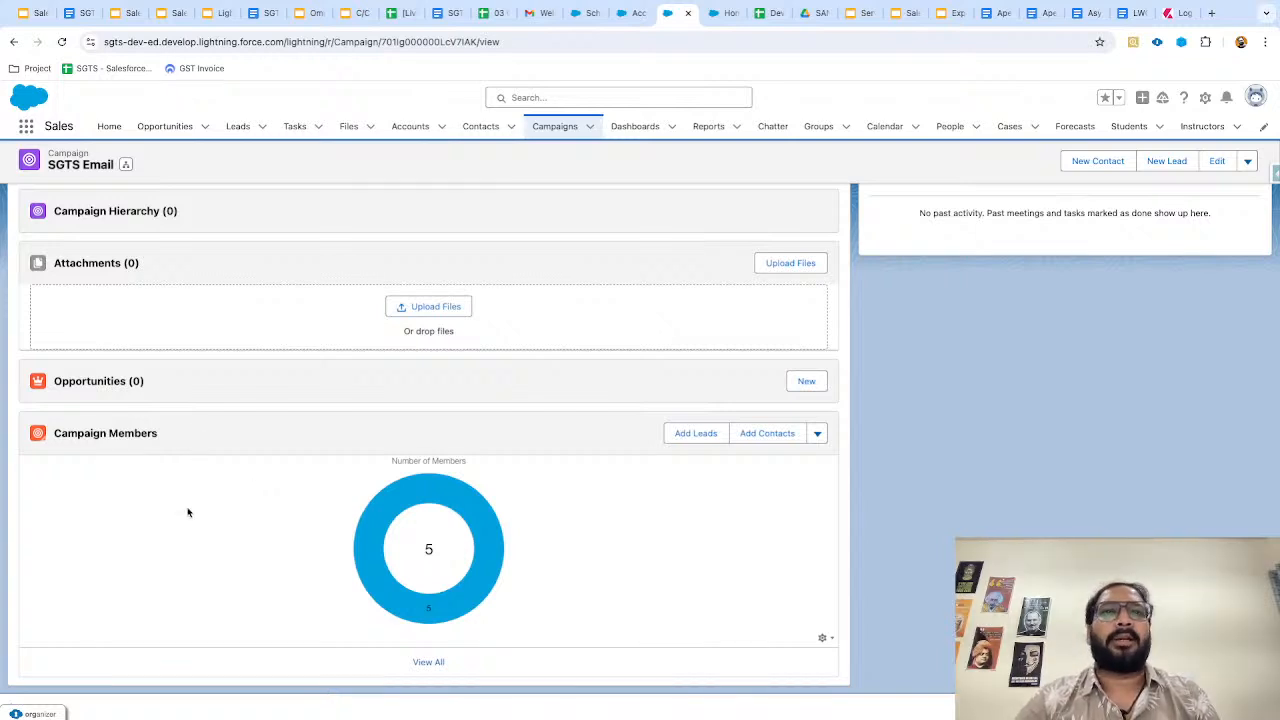
scroll(187, 512, up, 2)
scroll(313, 517, down, 2)
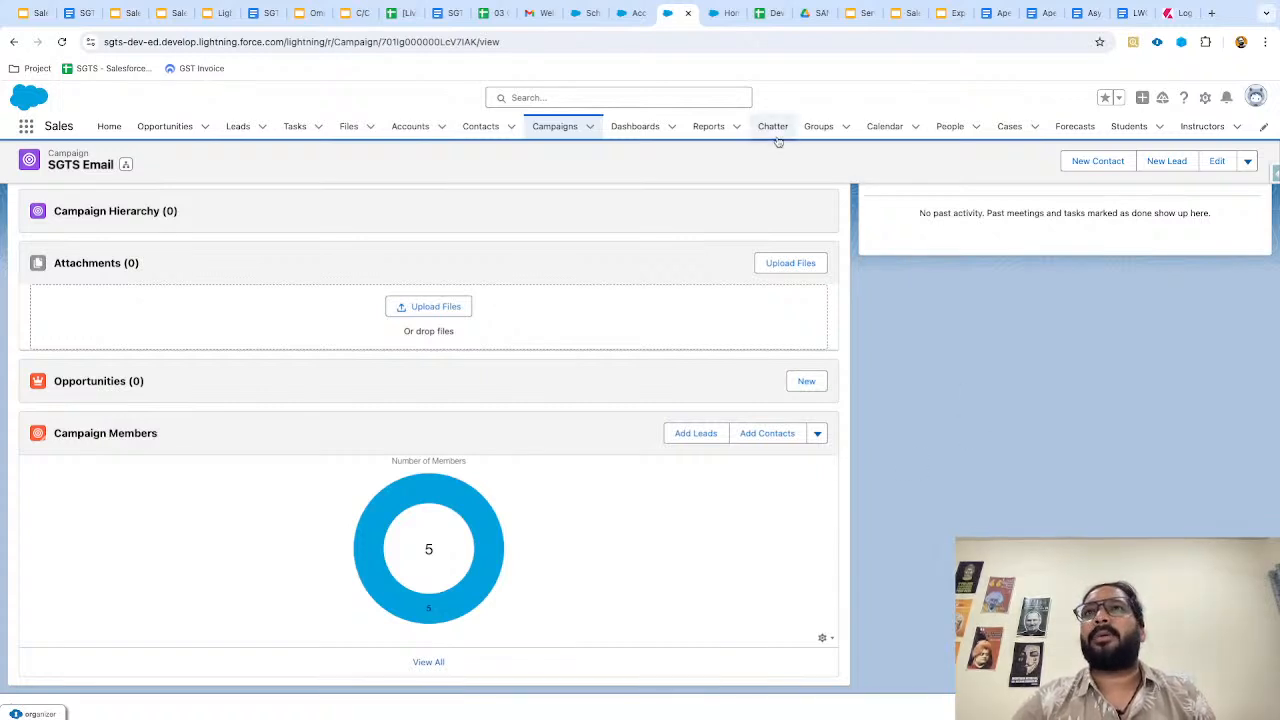
Start a new Campaigns with Campaign Members report, found by searching 'campaigns w' under All.
click(710, 127)
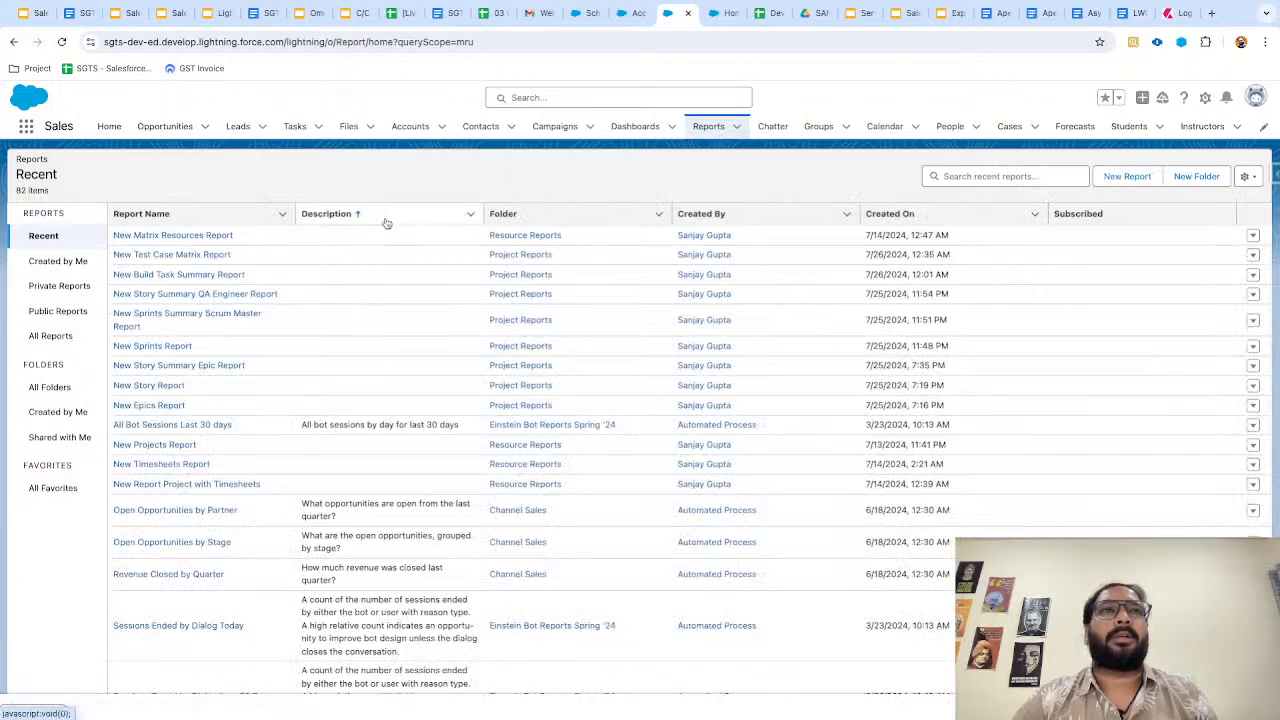
click(1127, 176)
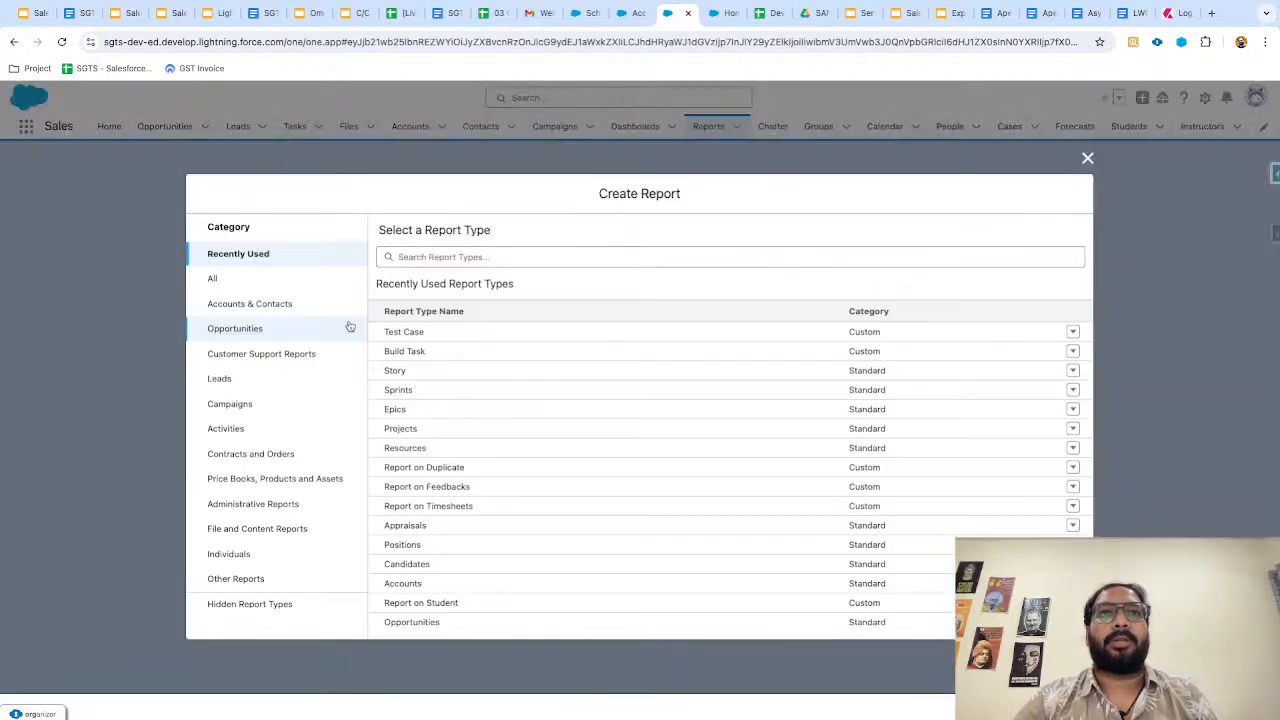
click(280, 280)
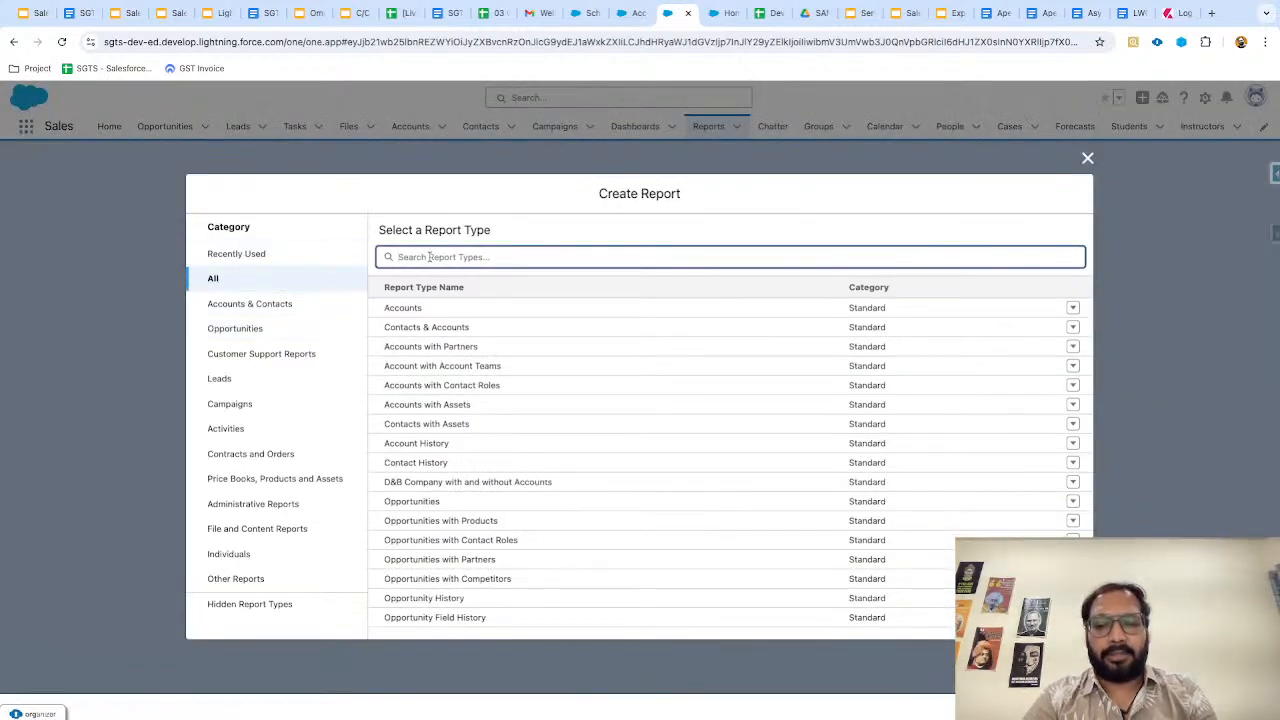
text(camp)
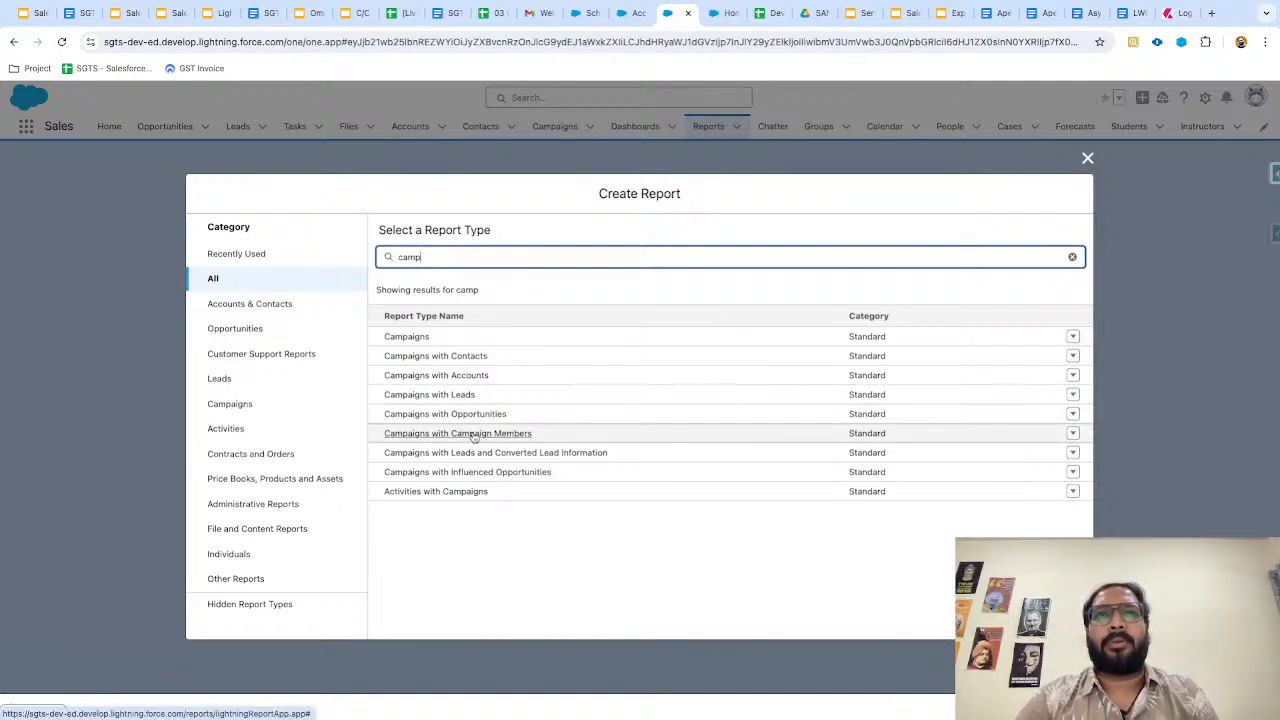
text(aign wi)
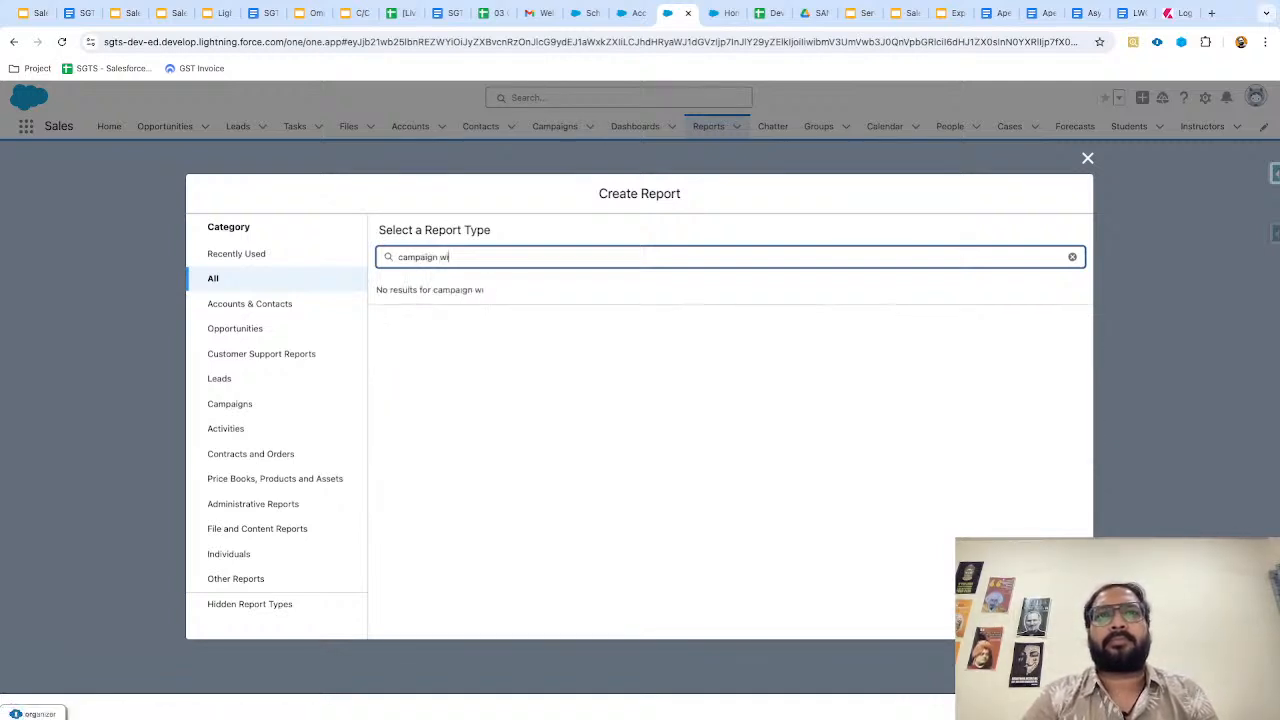
key(BackSpace)
key(BackSpace)
key(BackSpace)
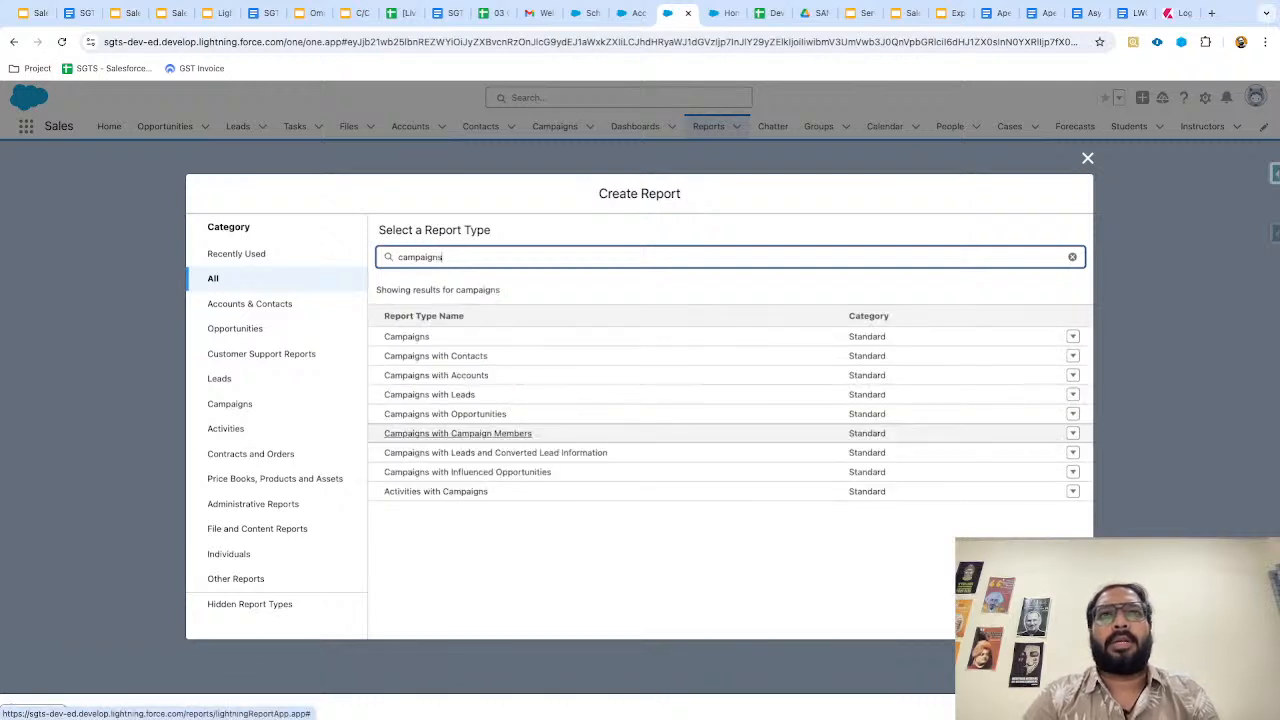
text(ns w)
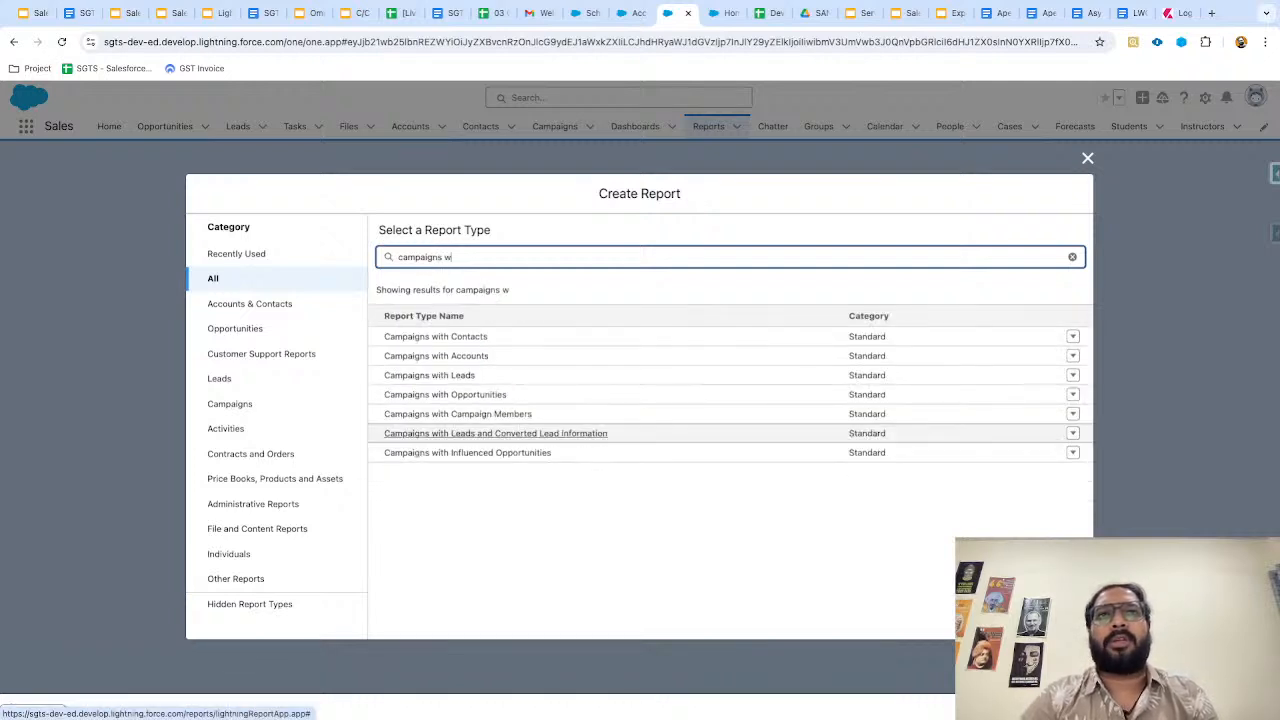
click(495, 416)
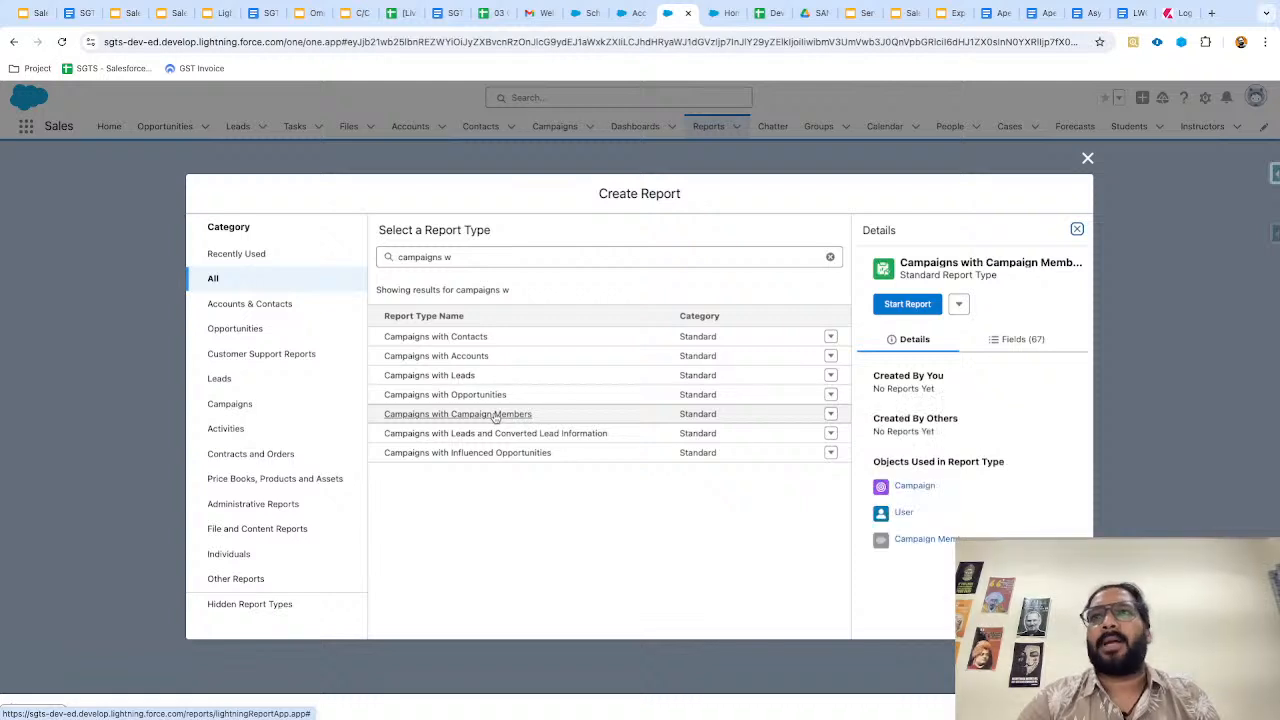
click(895, 306)
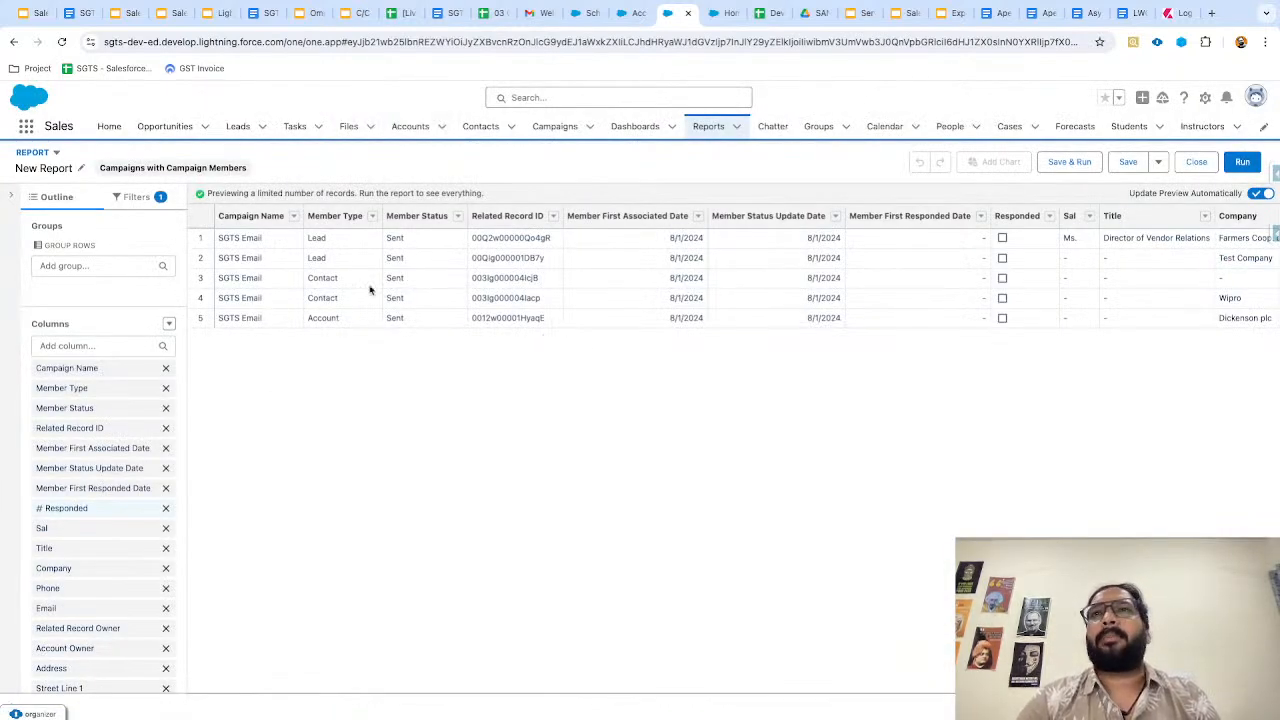
Group the report rows by Campaign Name, run it, then return to editing.
click(108, 265)
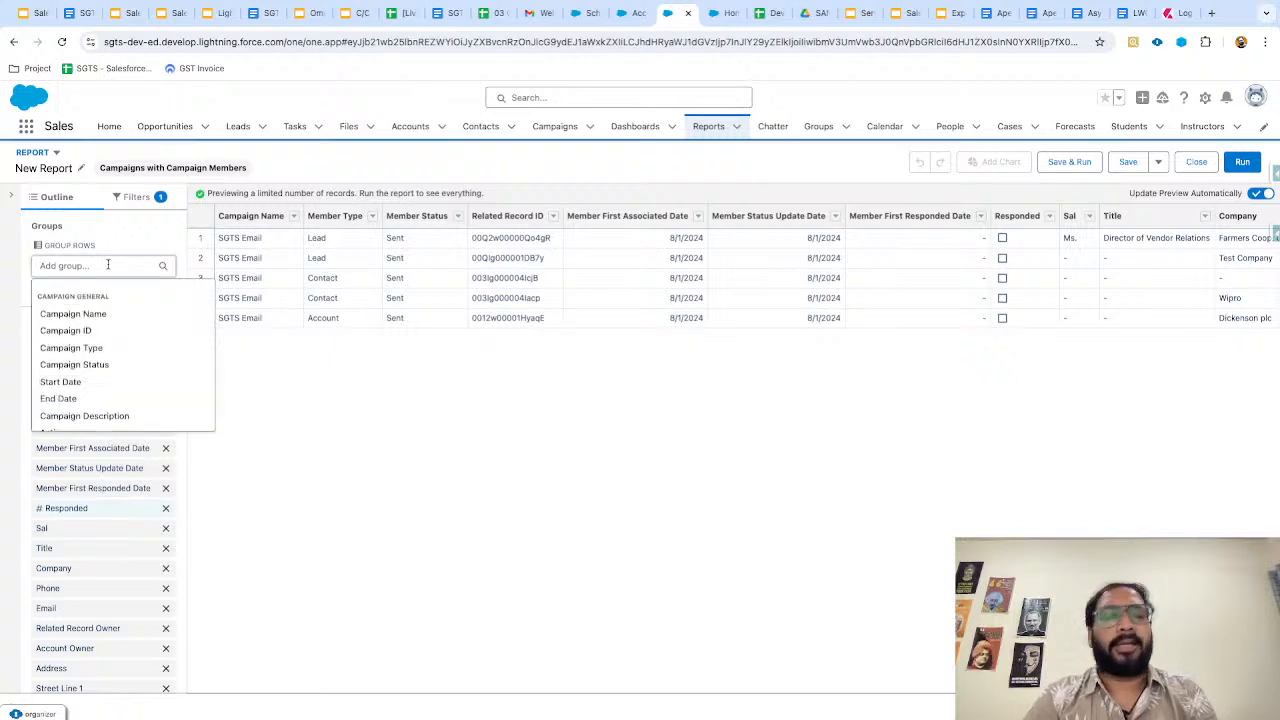
text(cam)
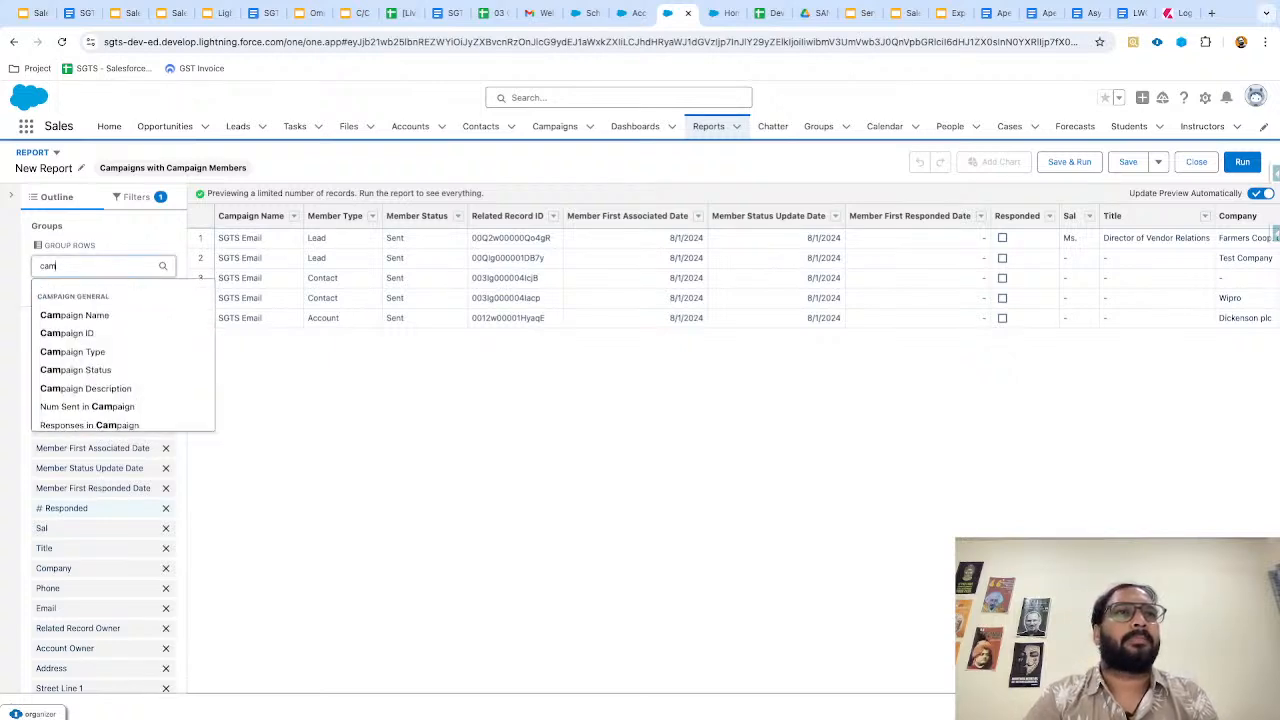
text(paign)
click(74, 315)
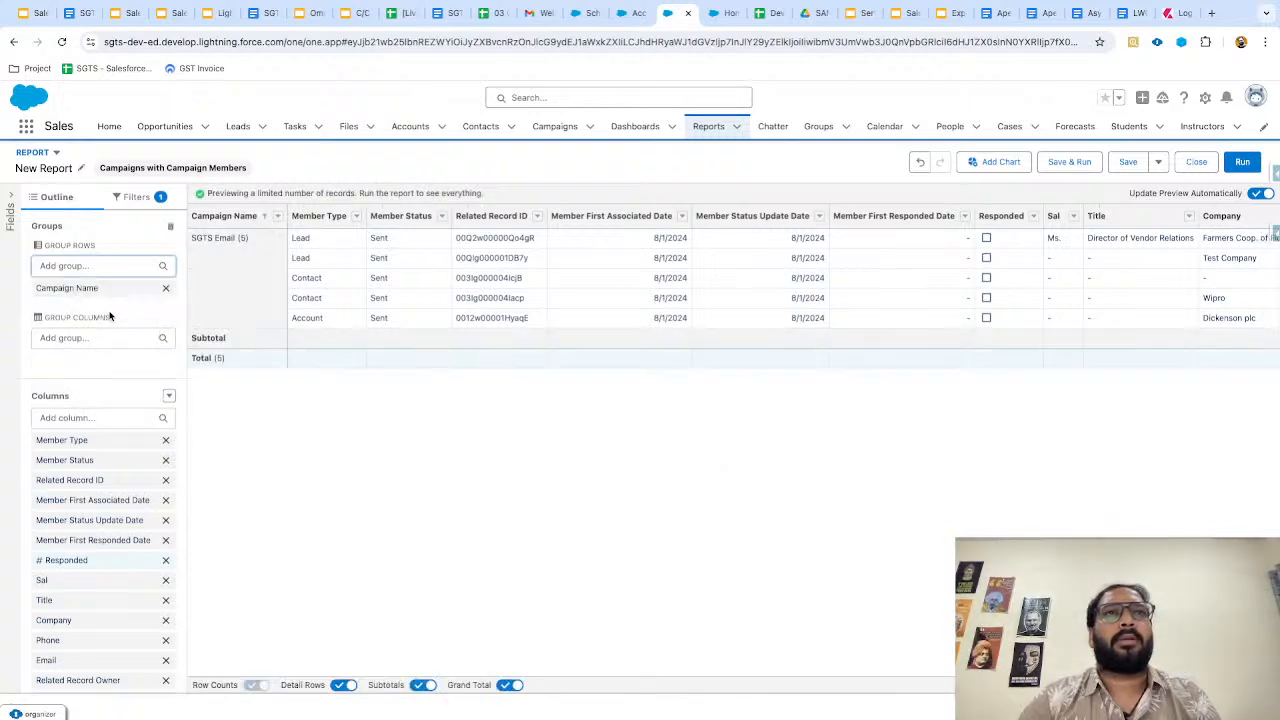
click(1242, 161)
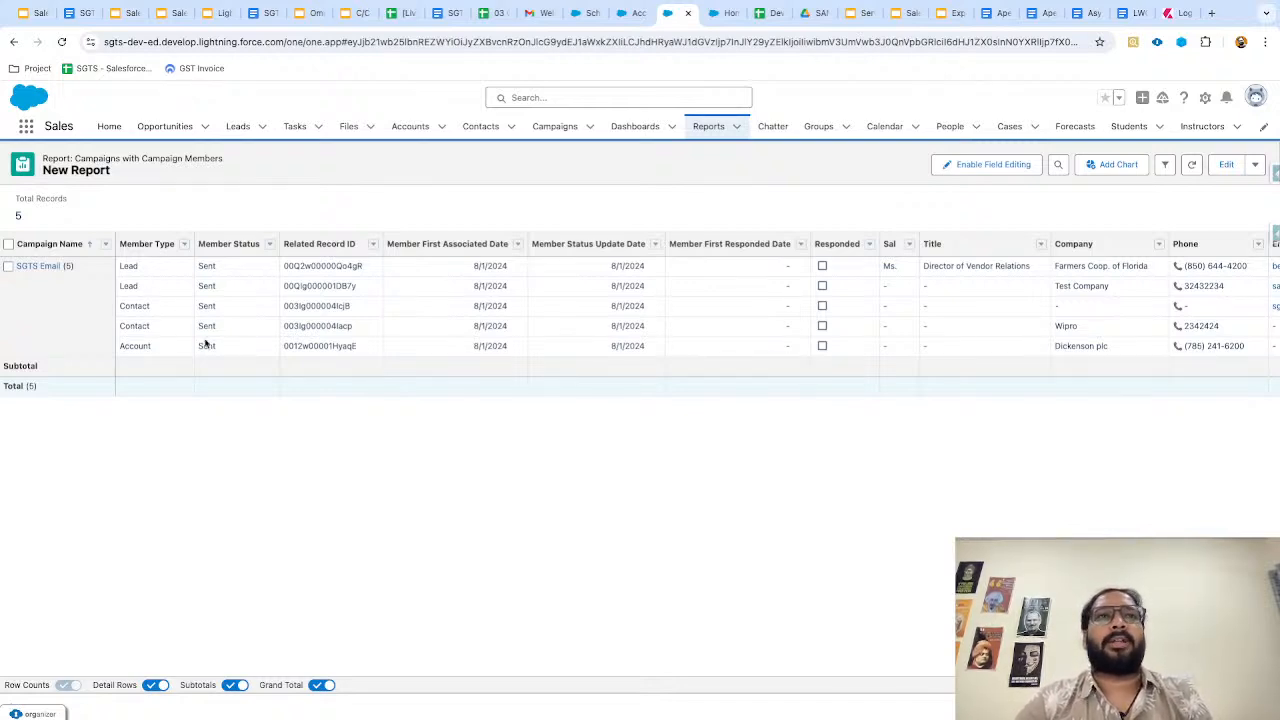
click(1225, 164)
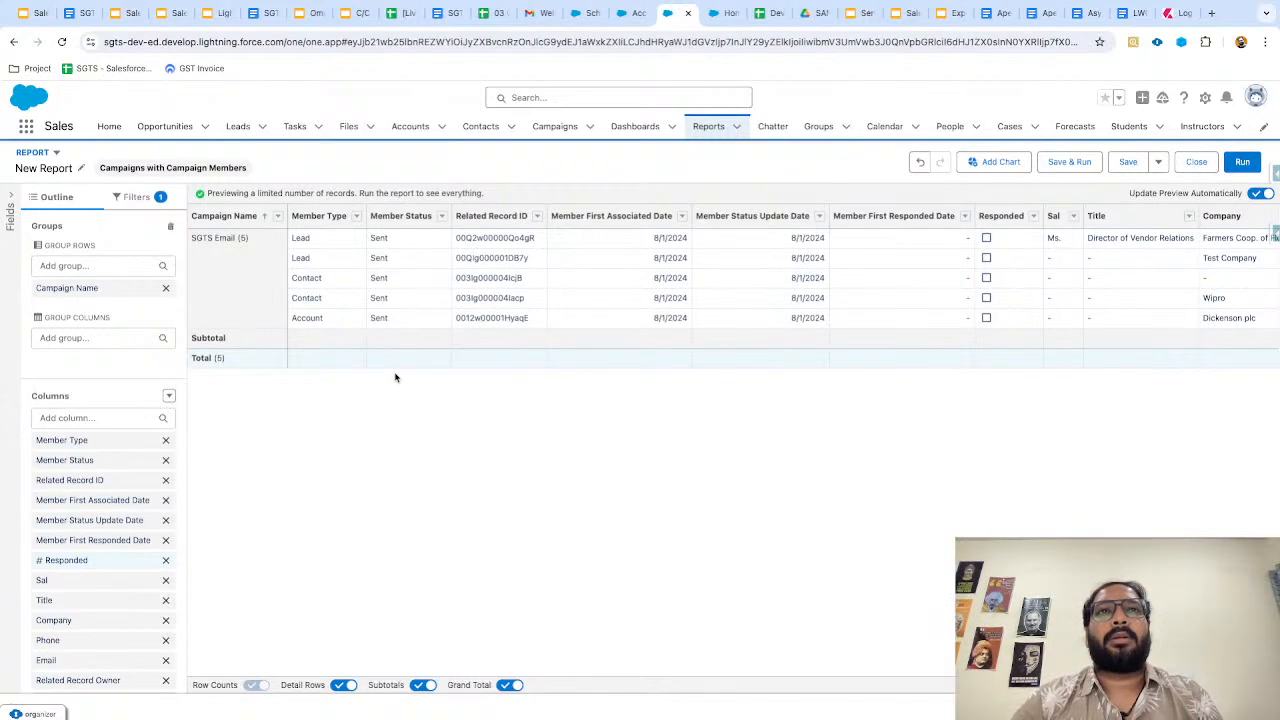
key(ctrl+Left)
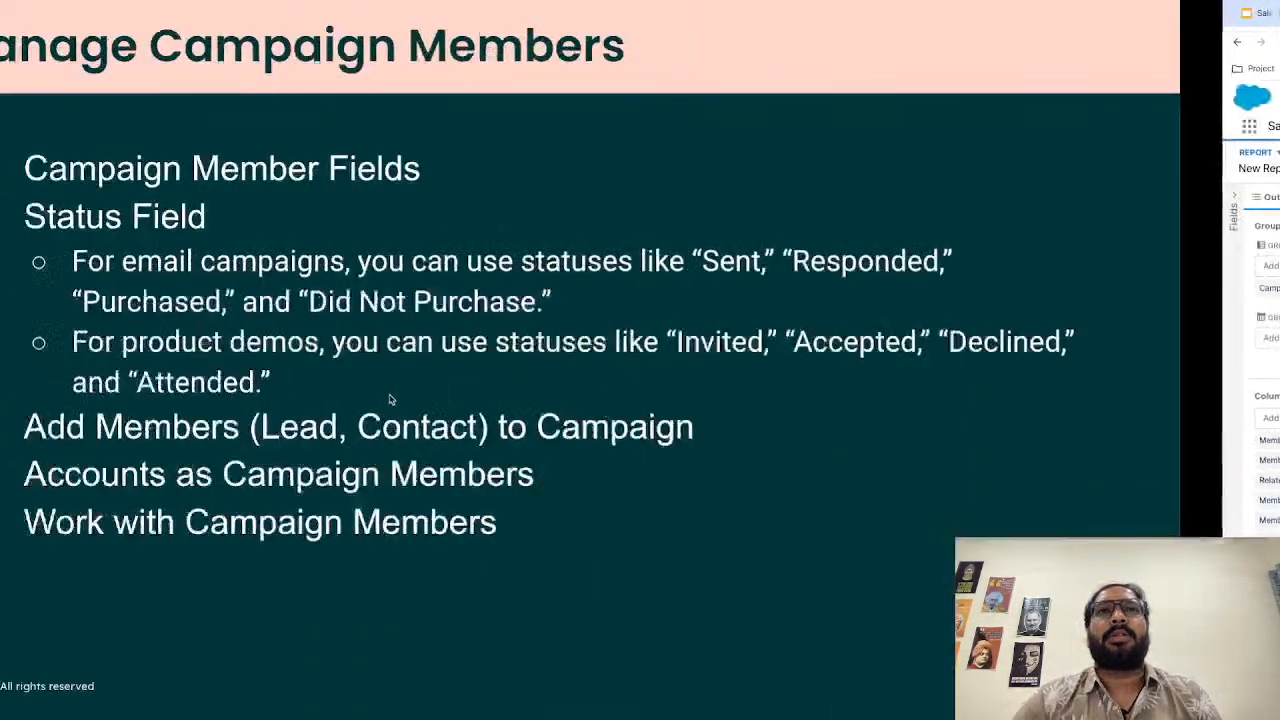
key(Right)
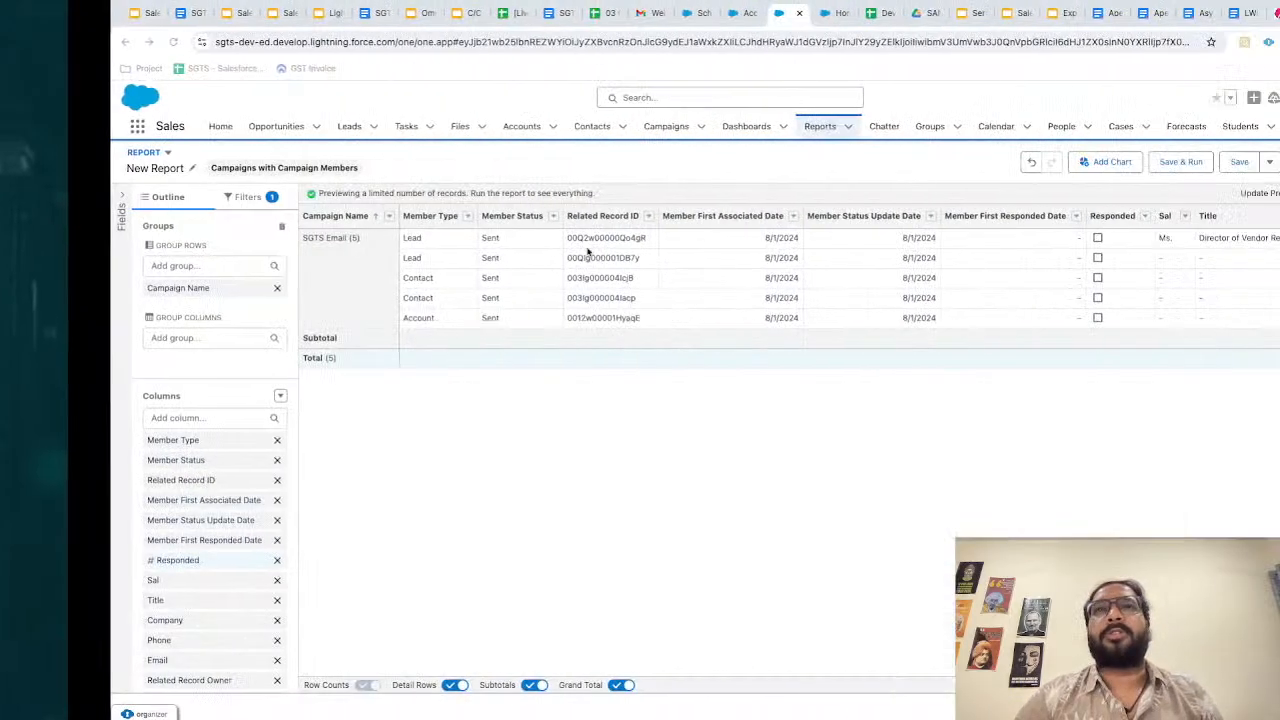
Leave the report builder for Campaigns and discard the unsaved report.
click(632, 14)
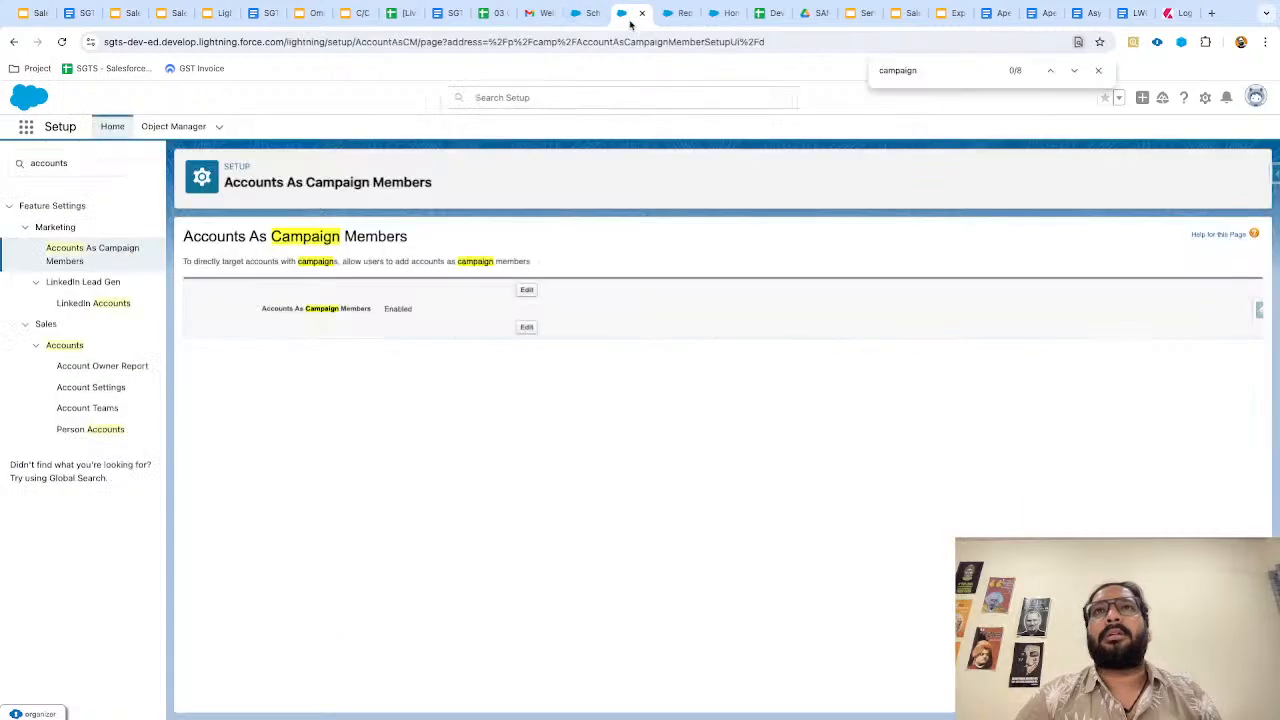
click(665, 16)
click(553, 132)
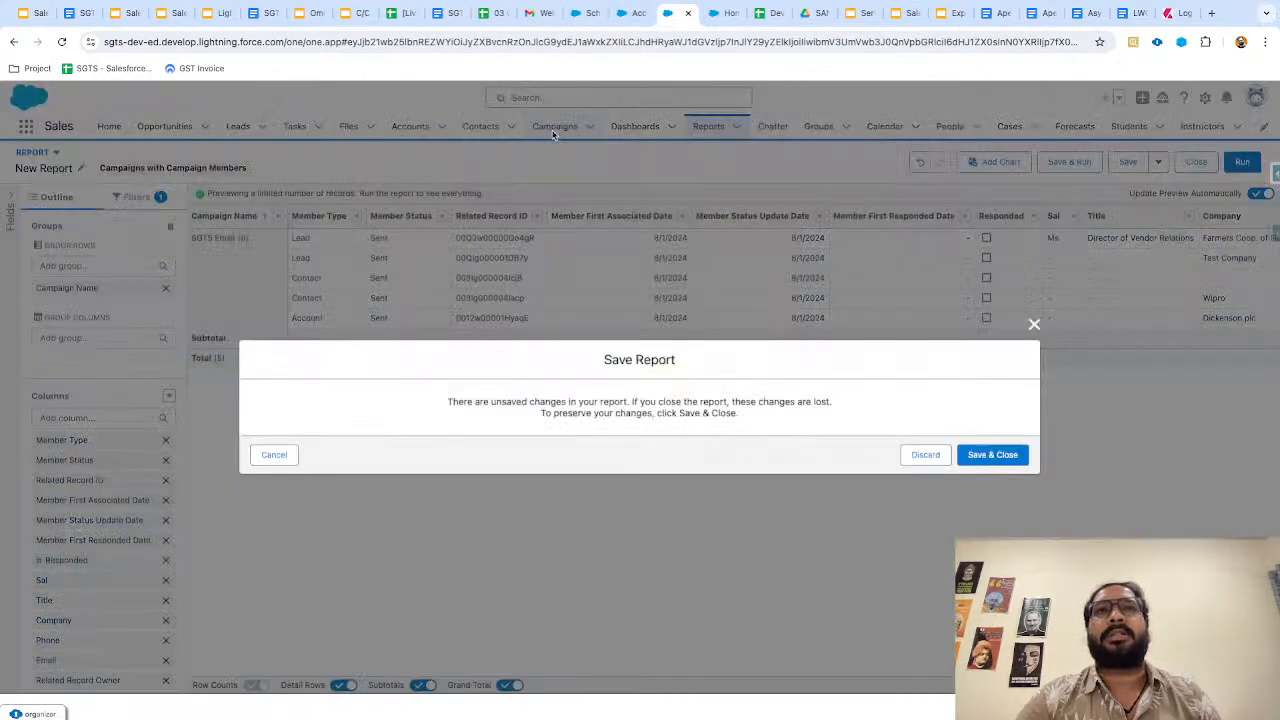
click(925, 454)
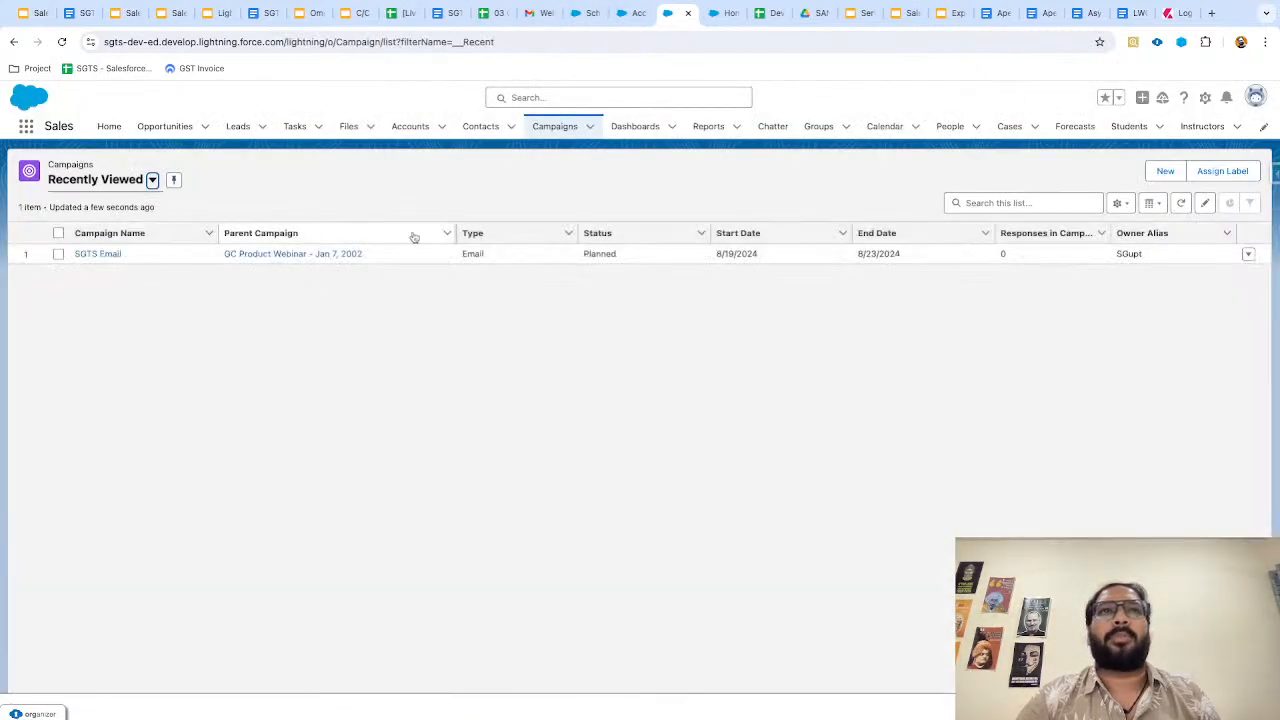
Reopen SGTS Email and verify 2 leads, 2 contacts and 5 campaign members.
click(103, 255)
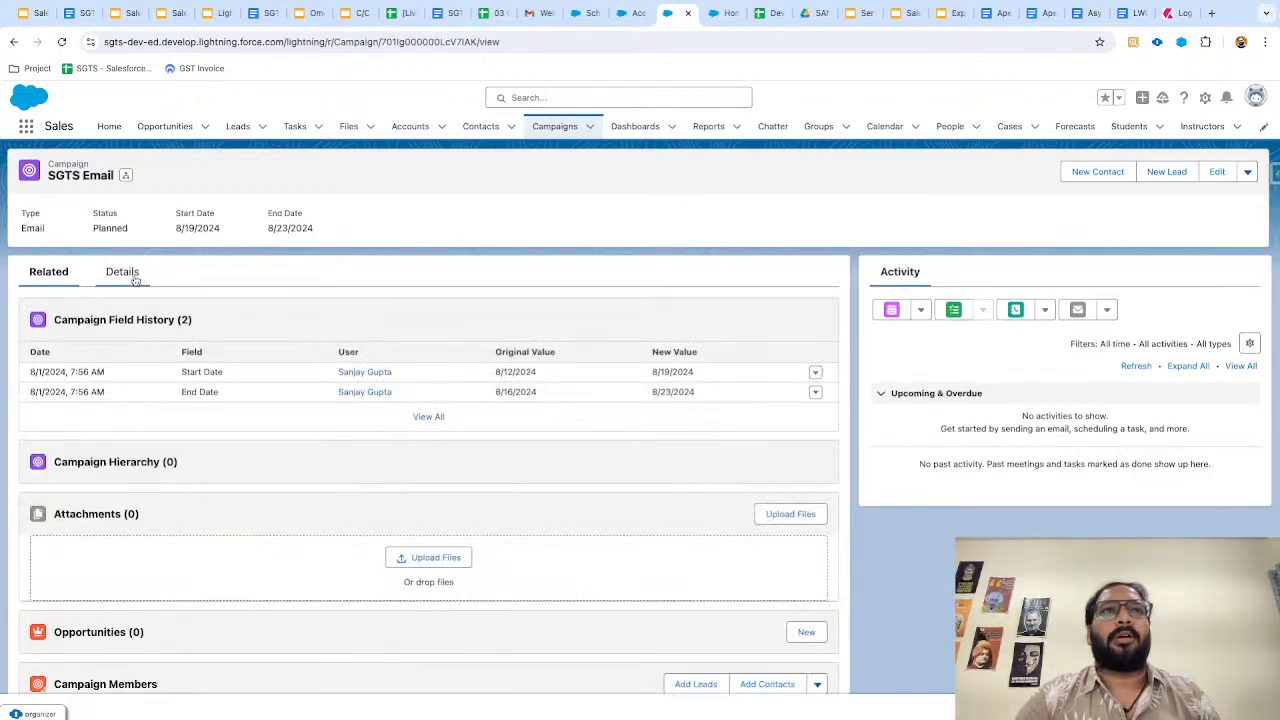
click(125, 274)
scroll(532, 348, up, 5)
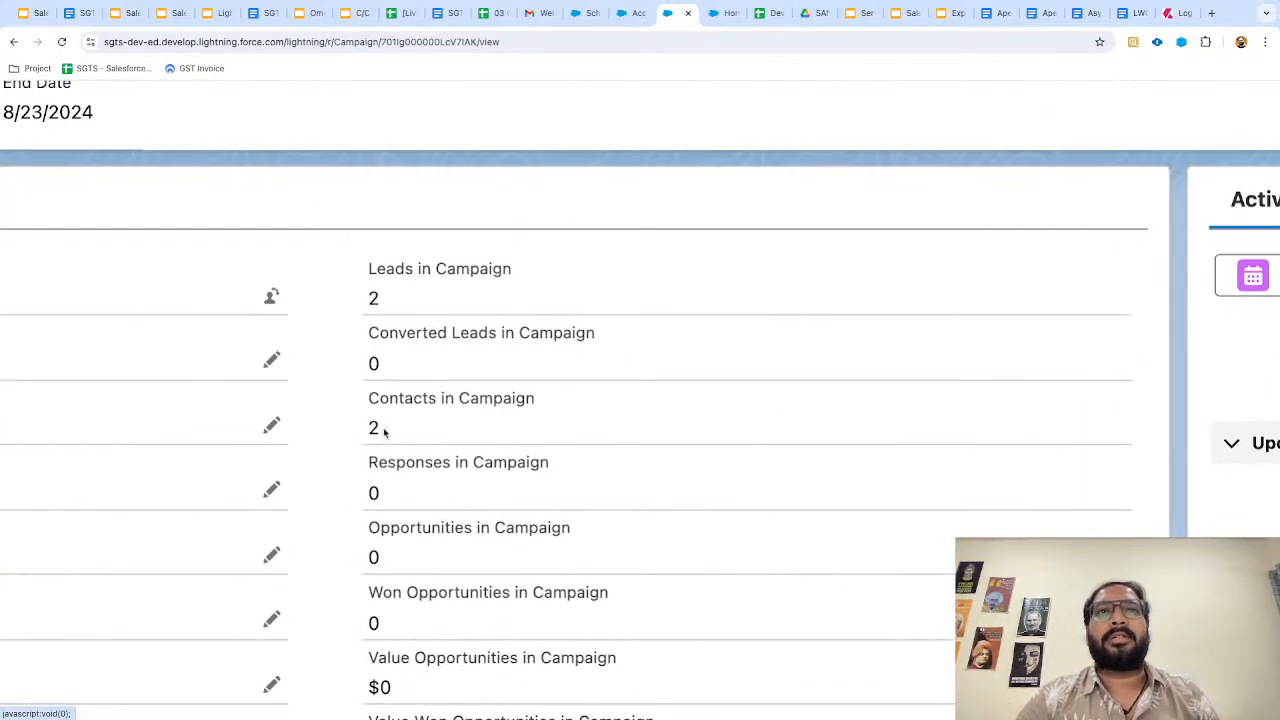
scroll(392, 437, down, 3)
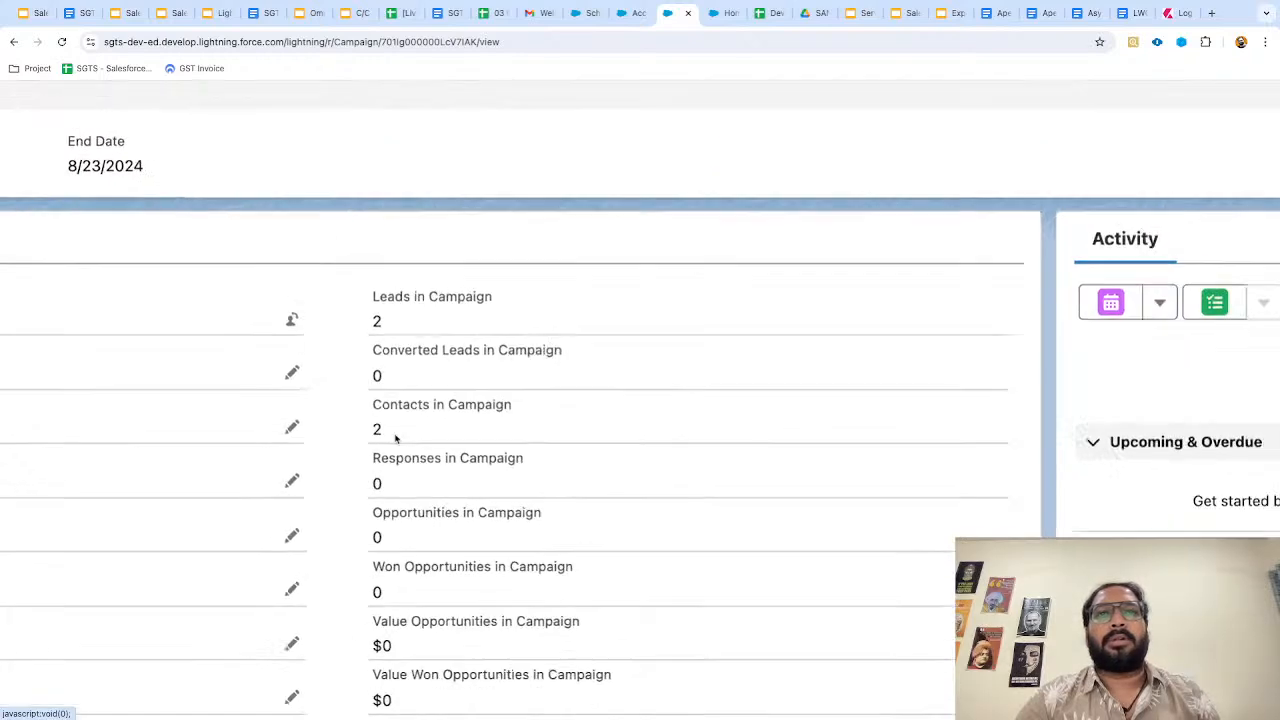
scroll(457, 519, down, 4)
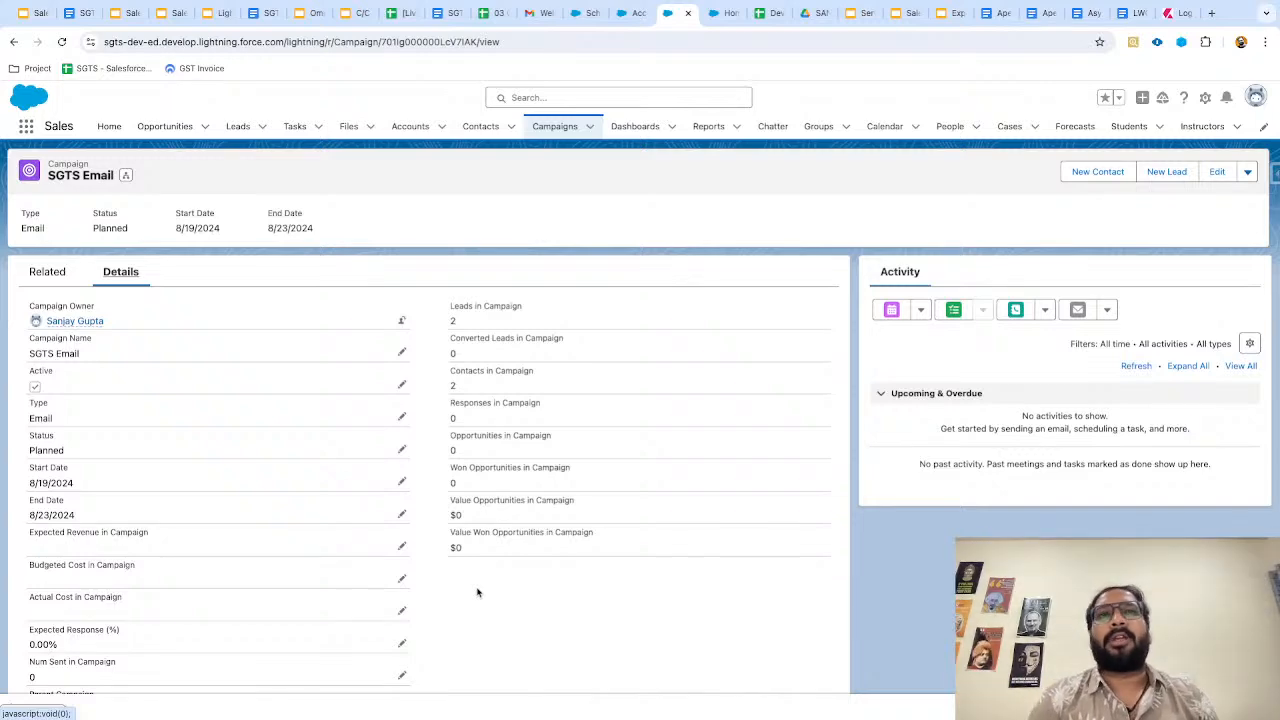
scroll(458, 484, up, 3)
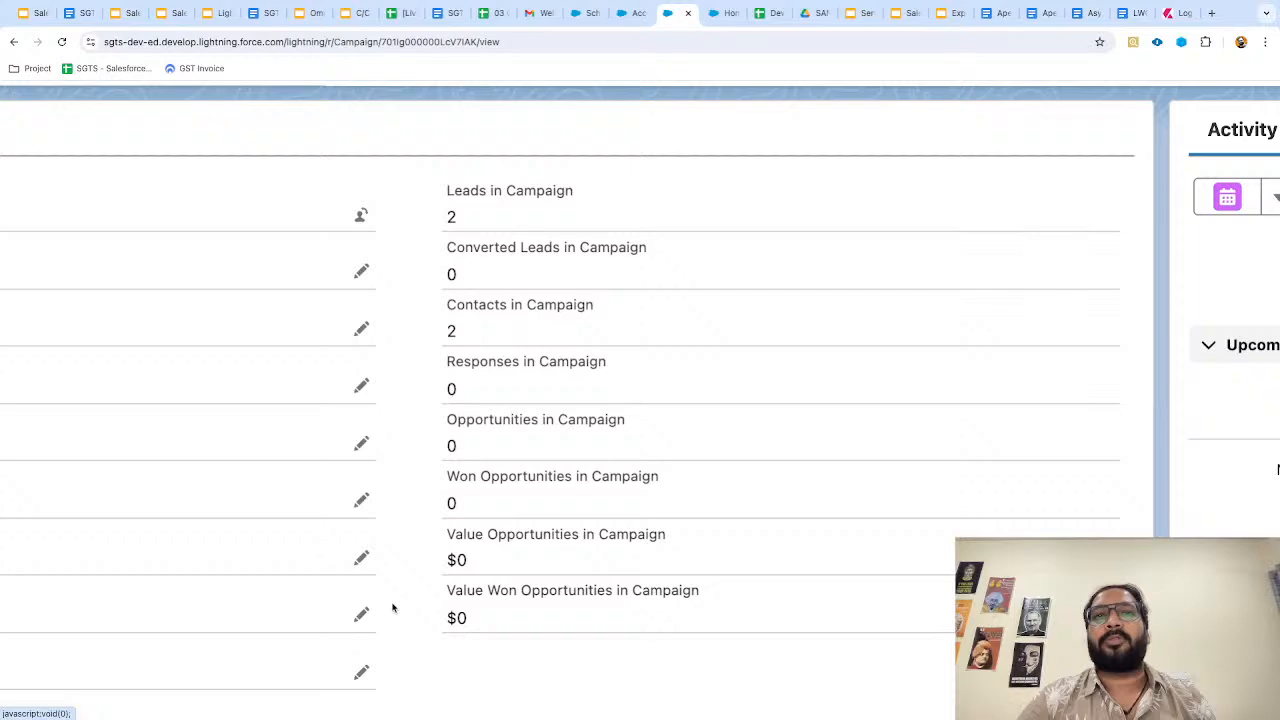
click(38, 280)
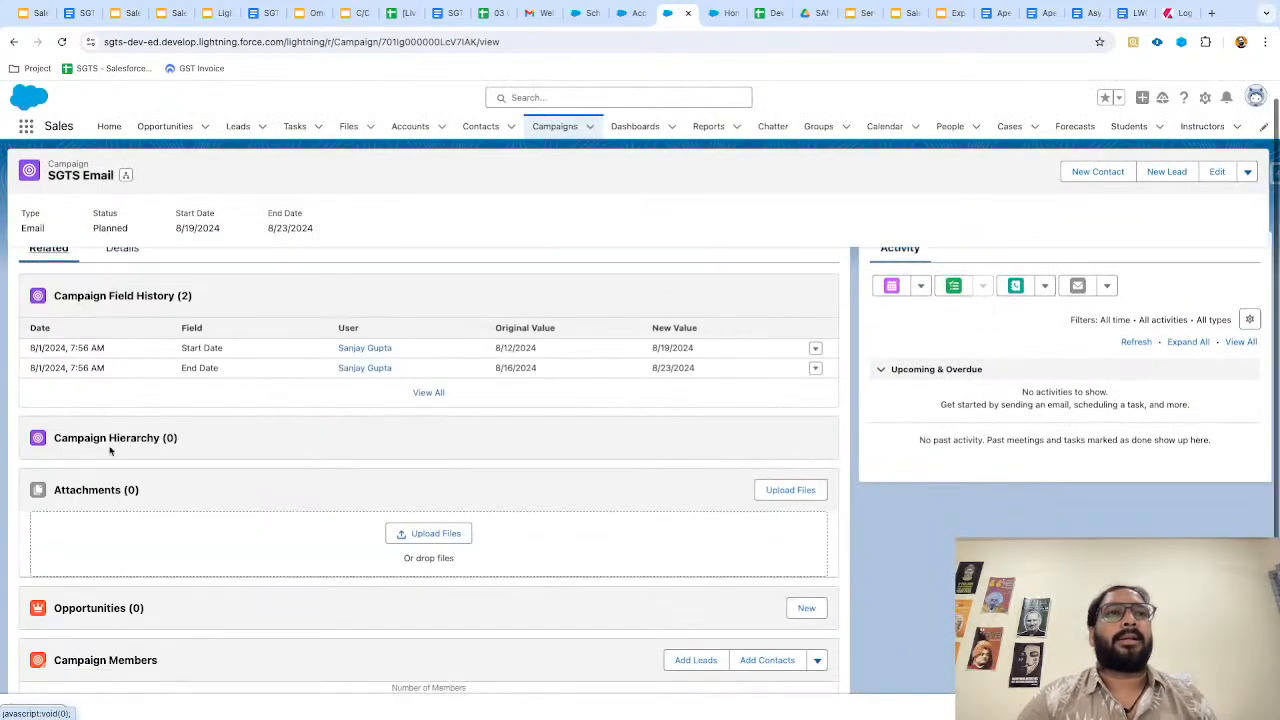
scroll(105, 420, down, 3)
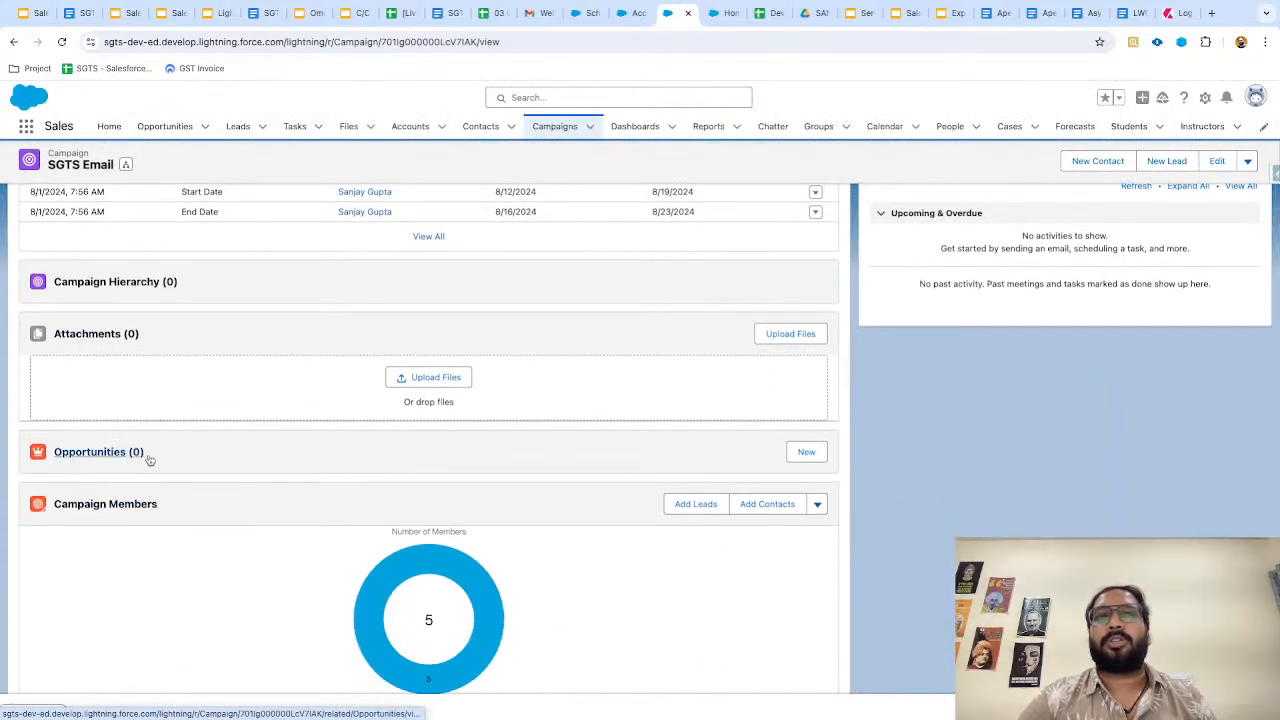